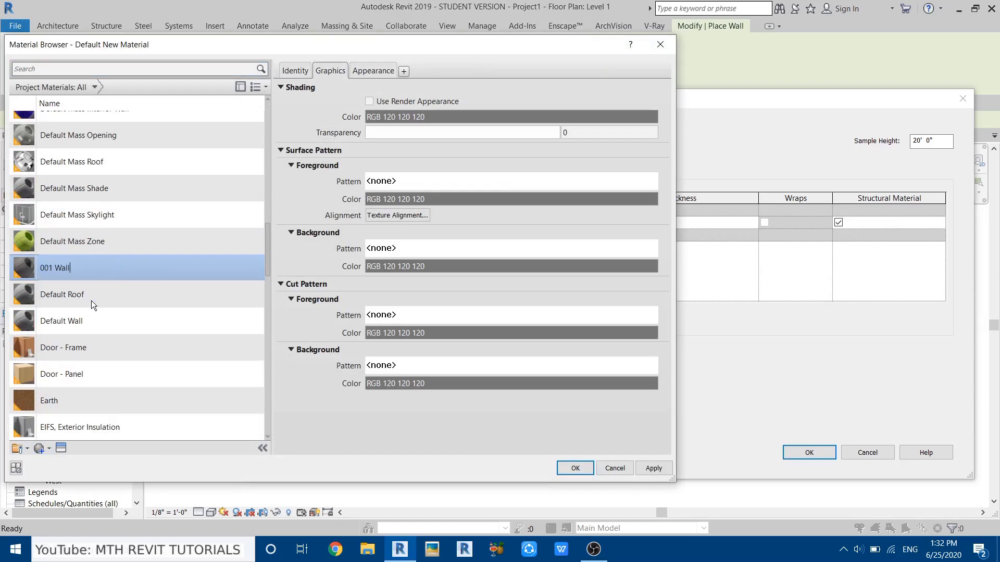
Enable the render appearance for the 001 Walls material, replace its appearance with matte White wall paint, and accept the wall type changes.
click(399, 104)
click(374, 71)
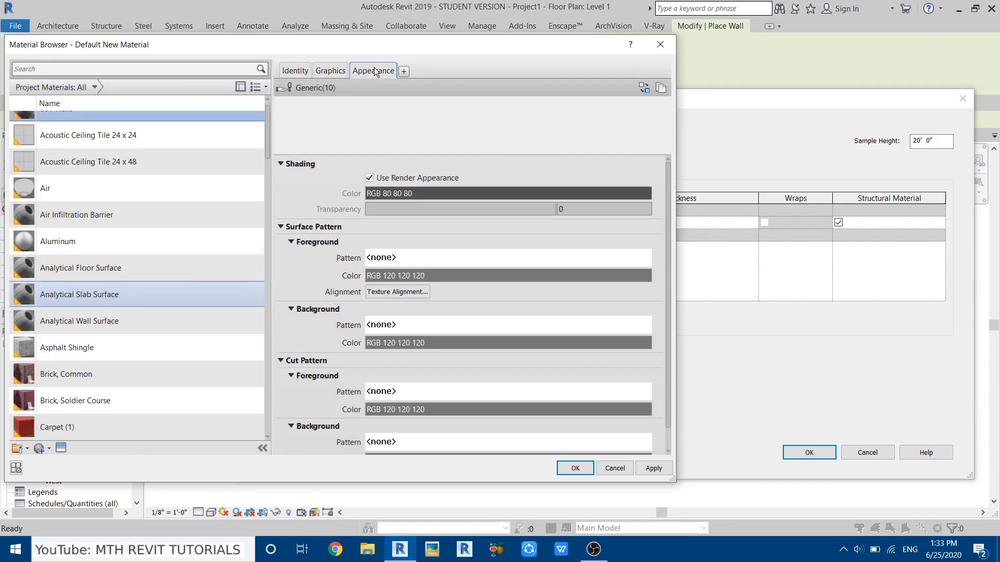
click(644, 88)
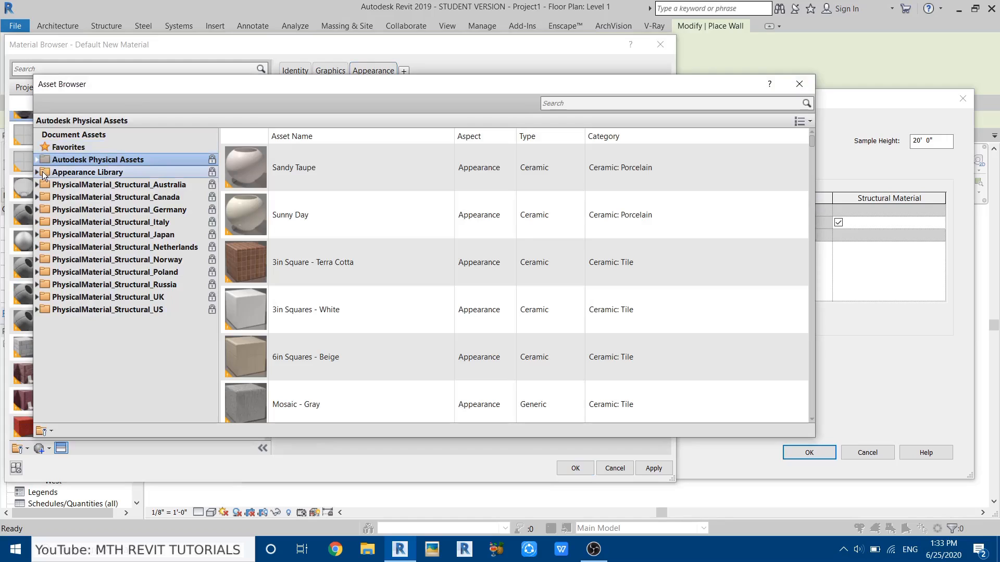
click(37, 171)
scroll(50, 255, down, 5)
click(75, 285)
scroll(364, 235, down, 3)
scroll(377, 234, down, 10)
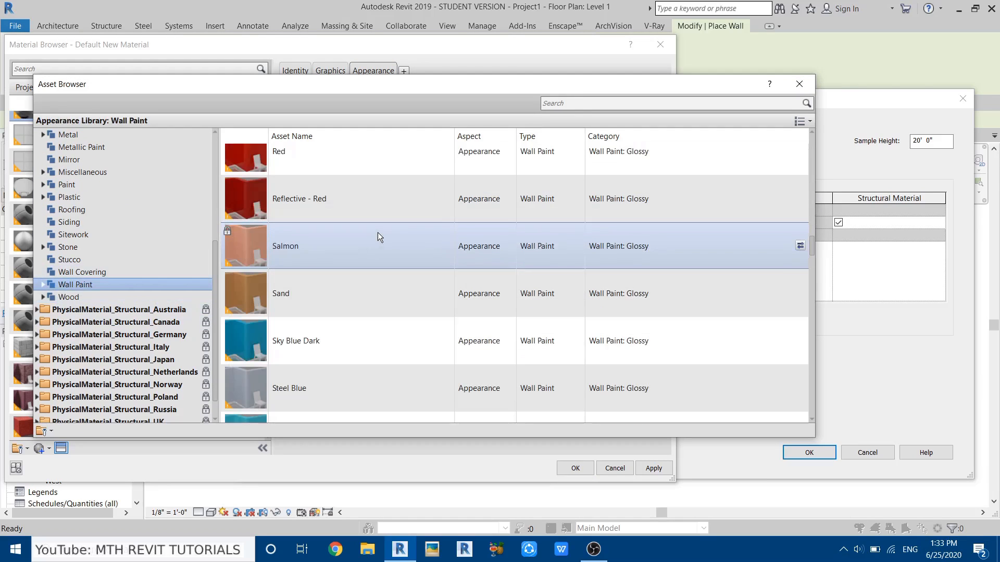
scroll(378, 241, down, 3)
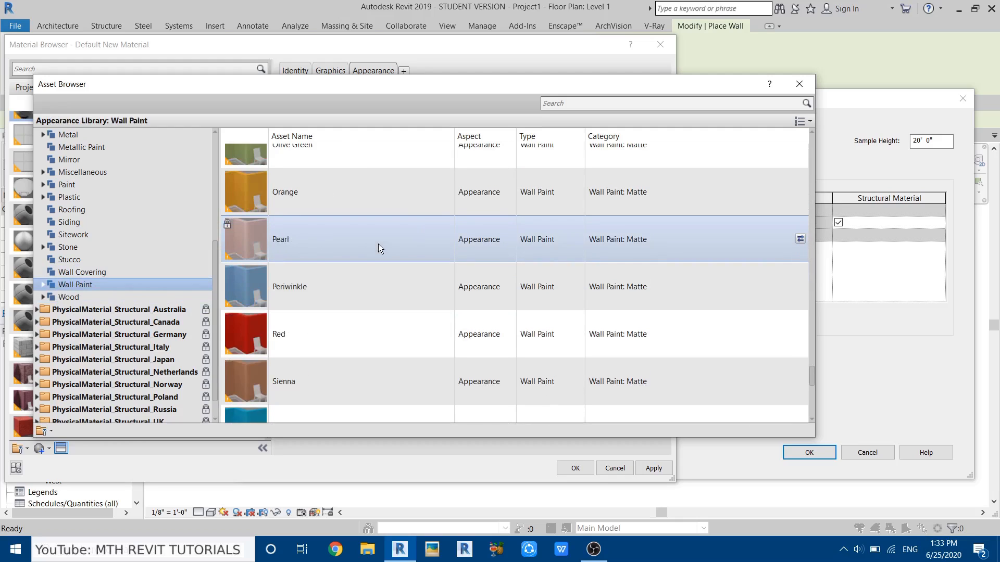
scroll(383, 243, up, 1)
scroll(386, 242, down, 3)
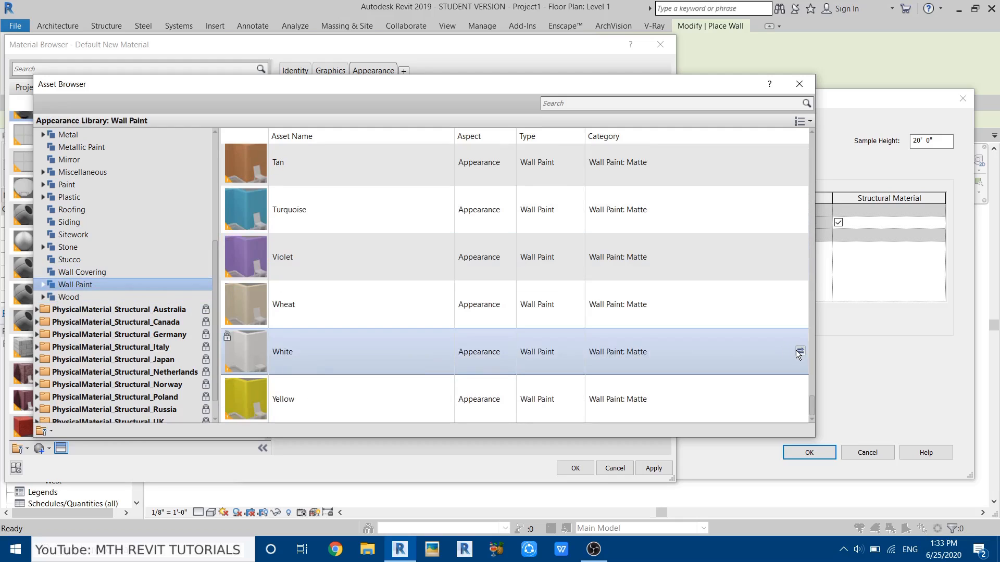
click(799, 84)
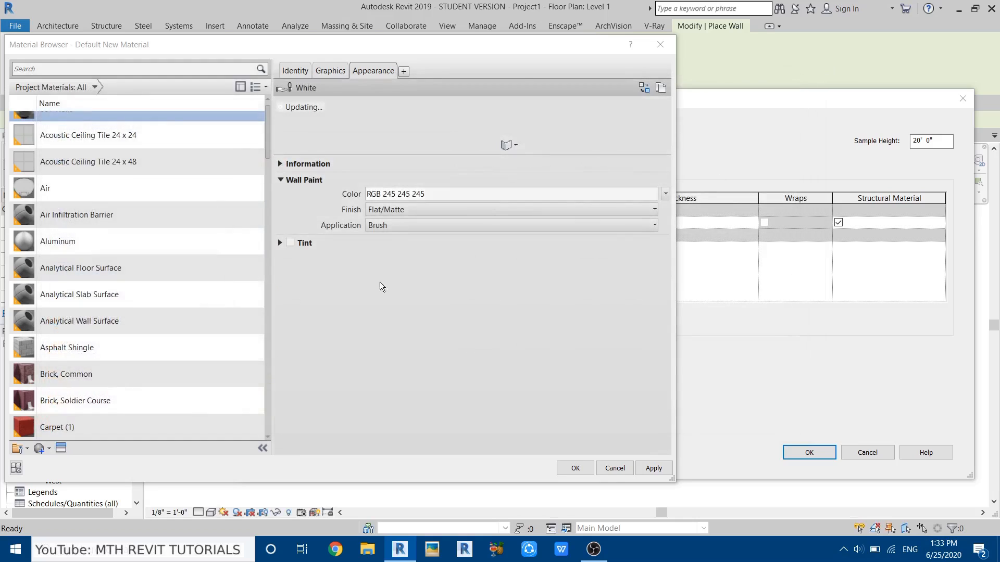
click(573, 469)
click(809, 452)
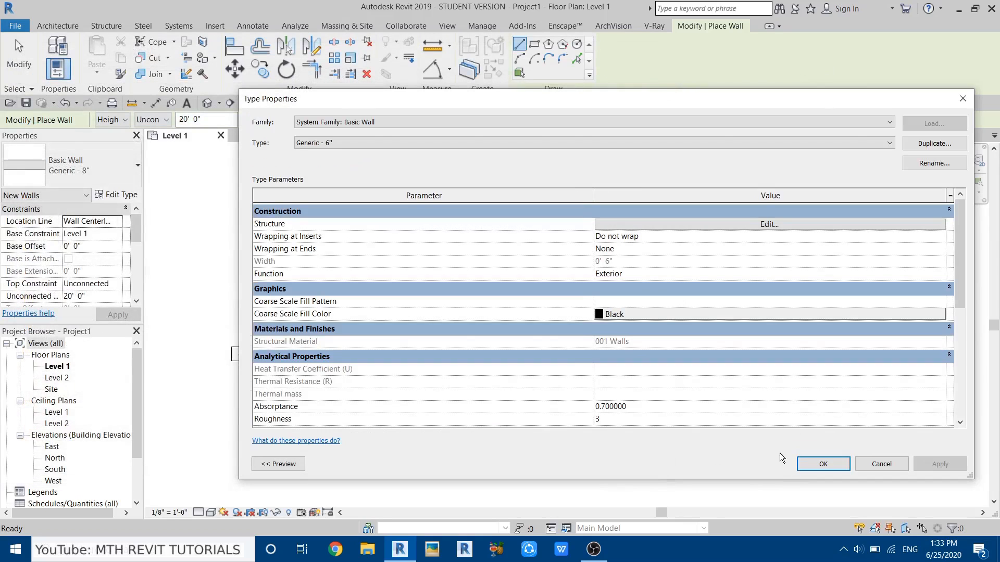
click(817, 464)
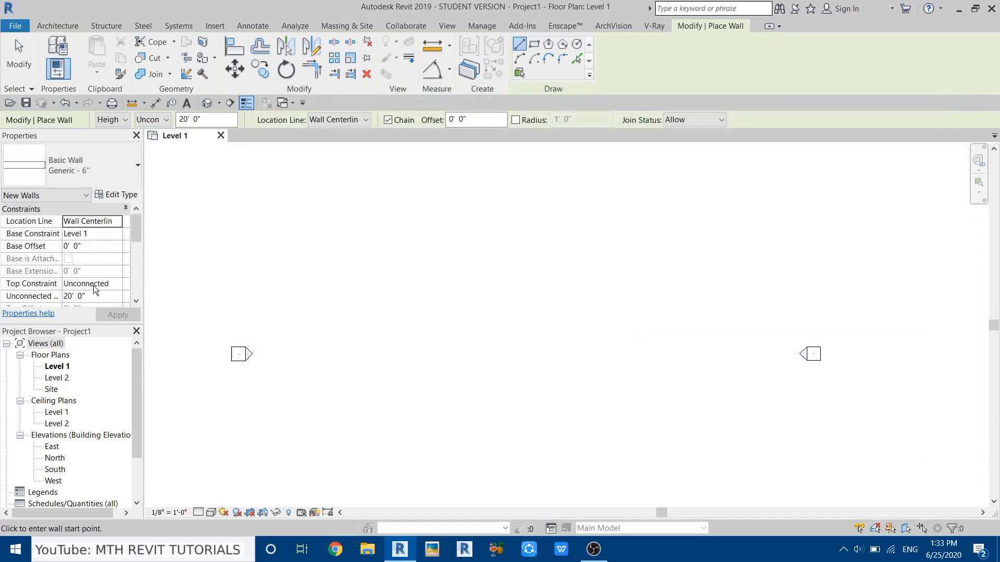
Set the wall's unconnected height to 10' and draw a rectangular room of about 24' by 20' between the elevation markers.
click(90, 297)
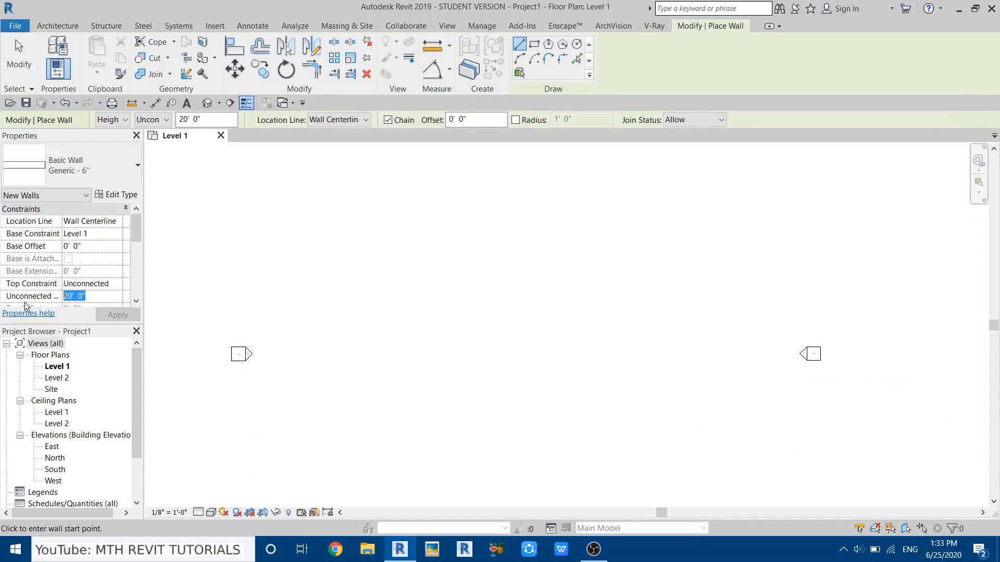
text(10)
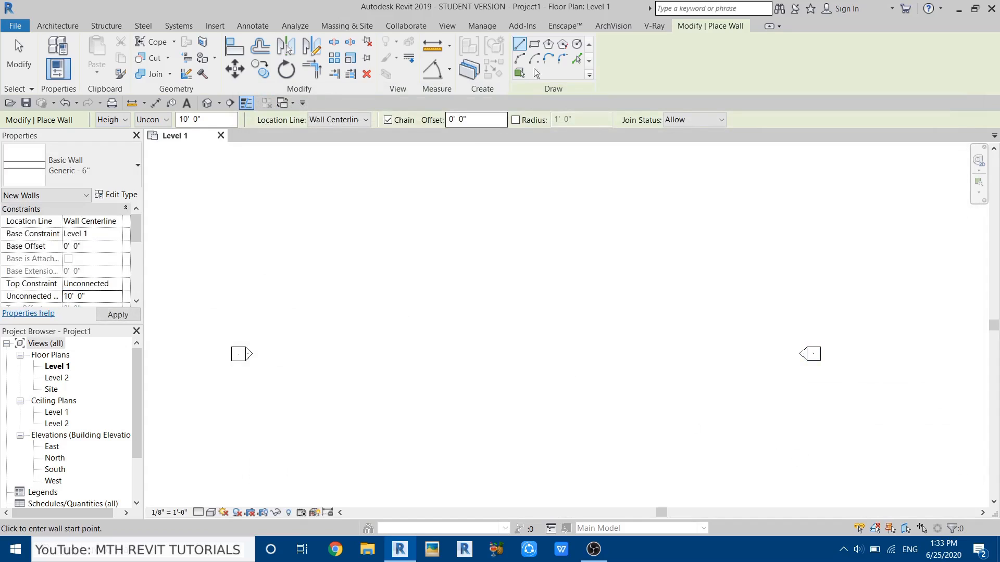
click(540, 41)
scroll(451, 261, down, 2)
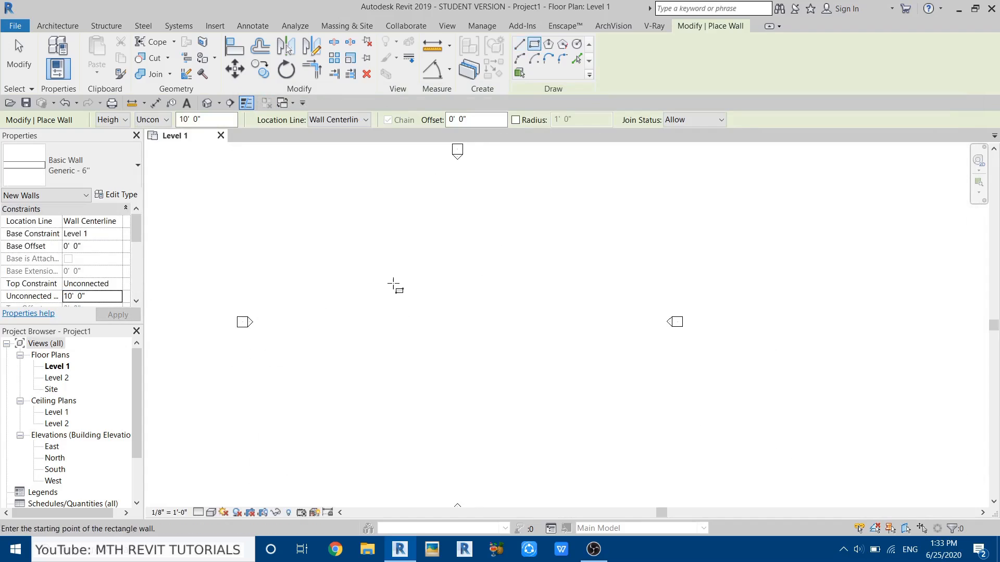
click(421, 286)
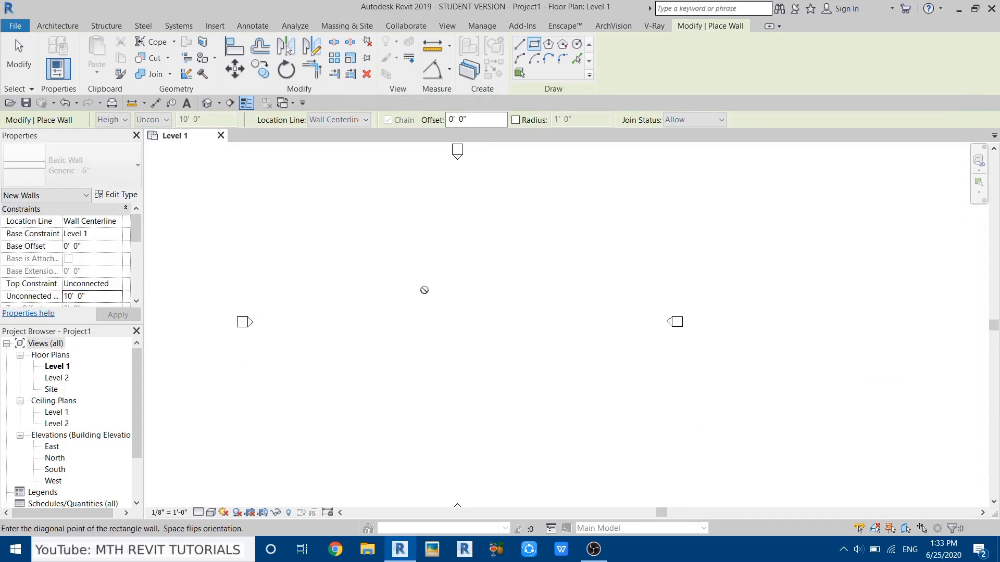
click(483, 339)
scroll(469, 313, up, 3)
key(Escape)
key(Escape)
Move the room's east wall to make the room 15' wide.
scroll(551, 345, up, 2)
middle_drag(551, 342, 570, 284)
click(570, 283)
click(432, 459)
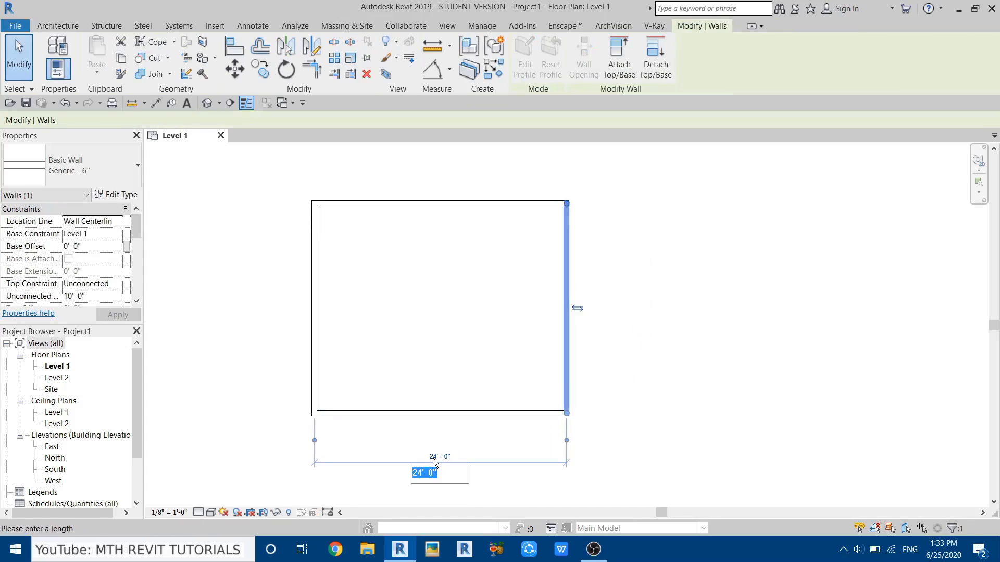
text(15)
key(Return)
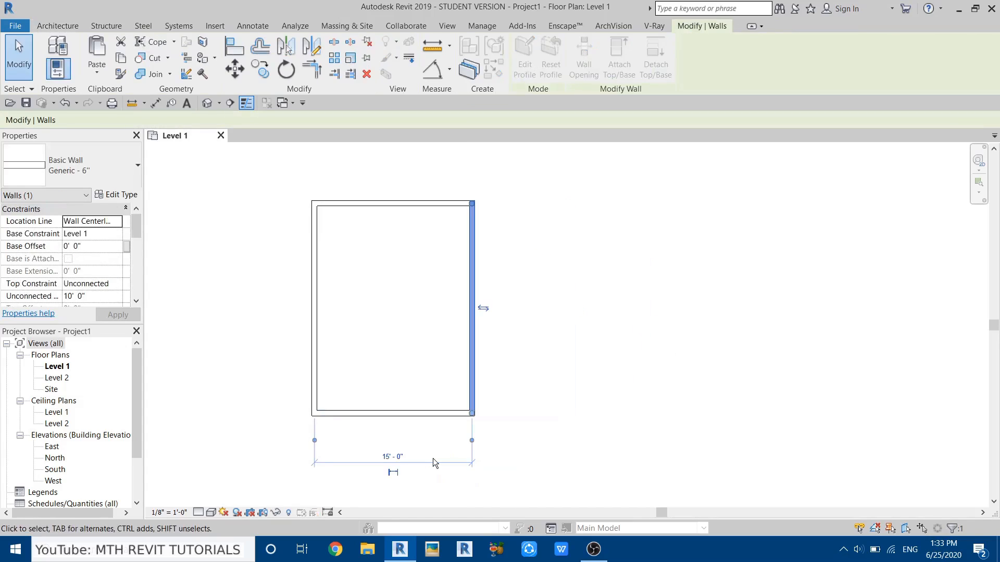
key(Escape)
Move the room's north wall to make the room 15' deep.
click(421, 203)
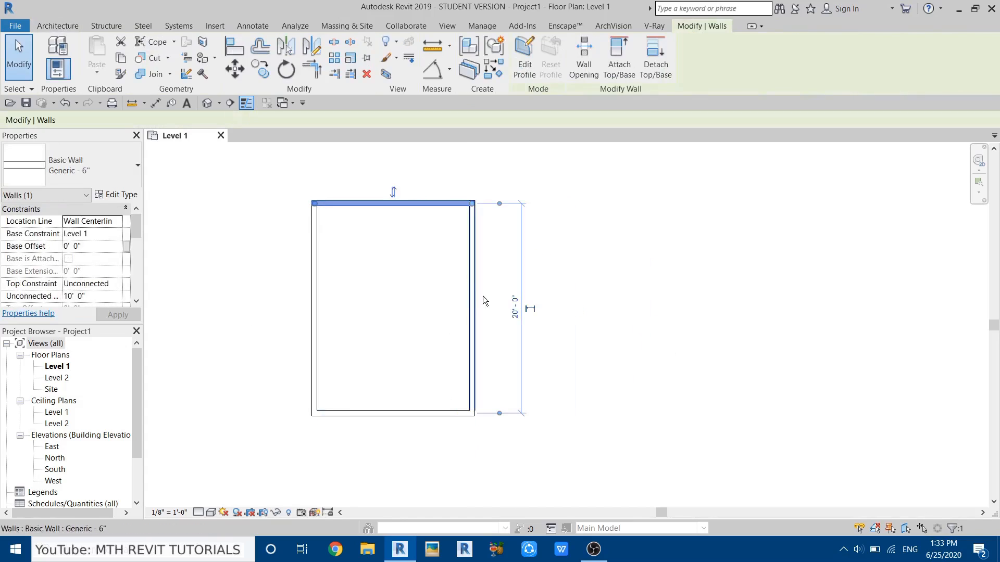
click(512, 305)
text(15)
key(Return)
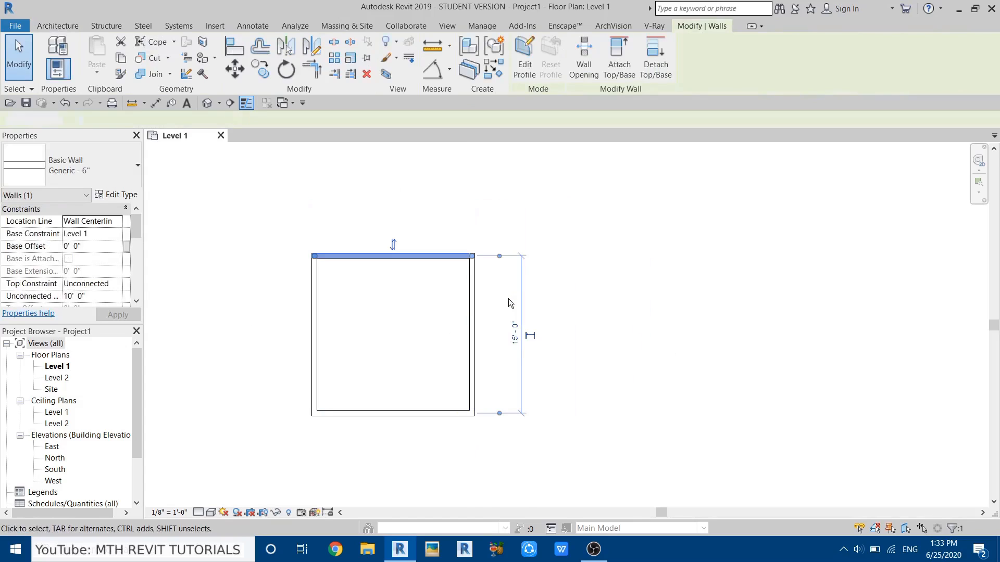
key(Escape)
Start an architectural floor and duplicate the Generic - 12" floor type as Generic - 6".
scroll(515, 294, down, 2)
middle_drag(474, 276, 467, 327)
scroll(489, 273, down, 2)
scroll(485, 316, up, 3)
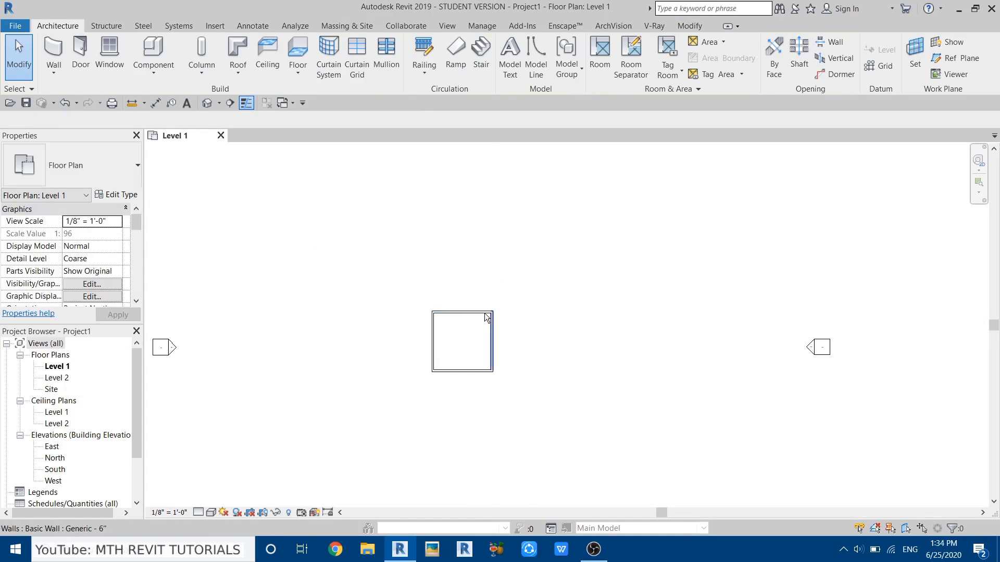
click(298, 52)
click(112, 196)
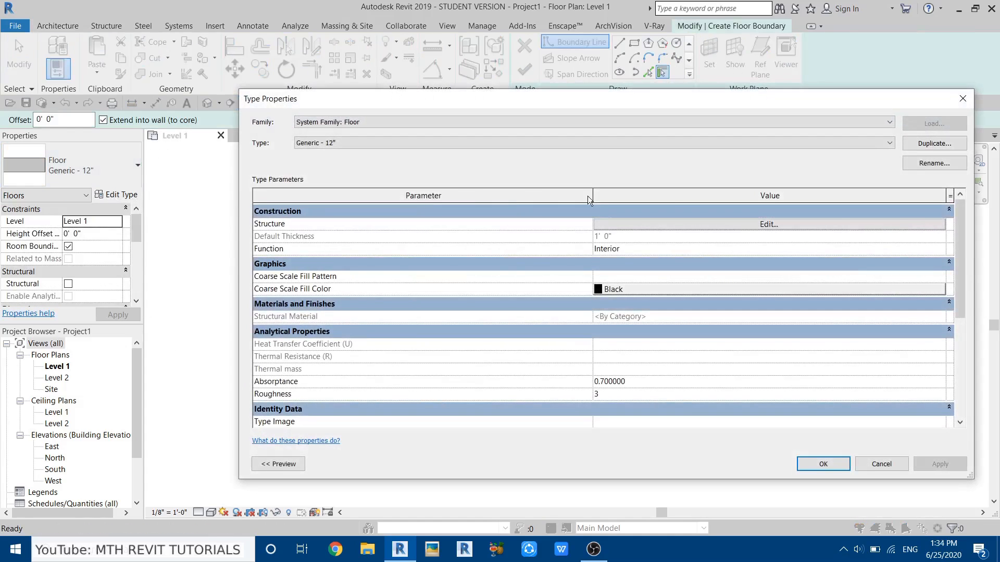
click(917, 148)
click(312, 243)
drag(283, 242, 344, 242)
click(339, 242)
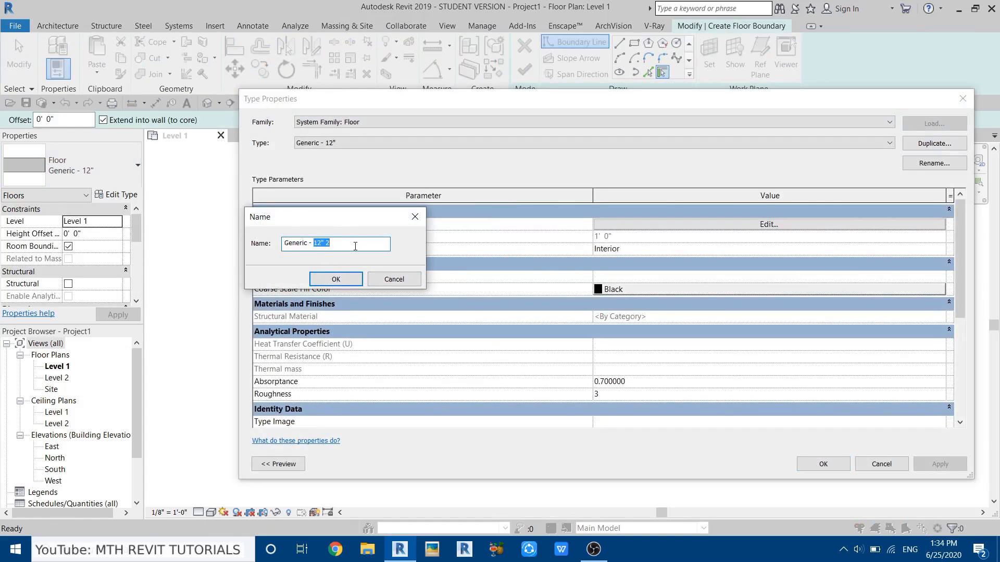
click(319, 276)
Set the thickness of the new floor type's structure layer to 6".
click(726, 229)
click(602, 224)
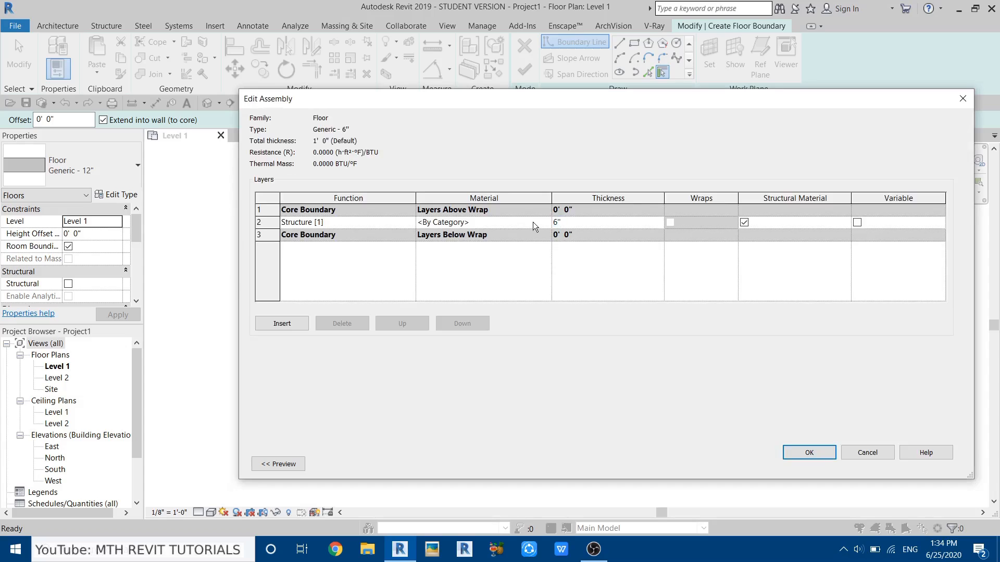
click(548, 224)
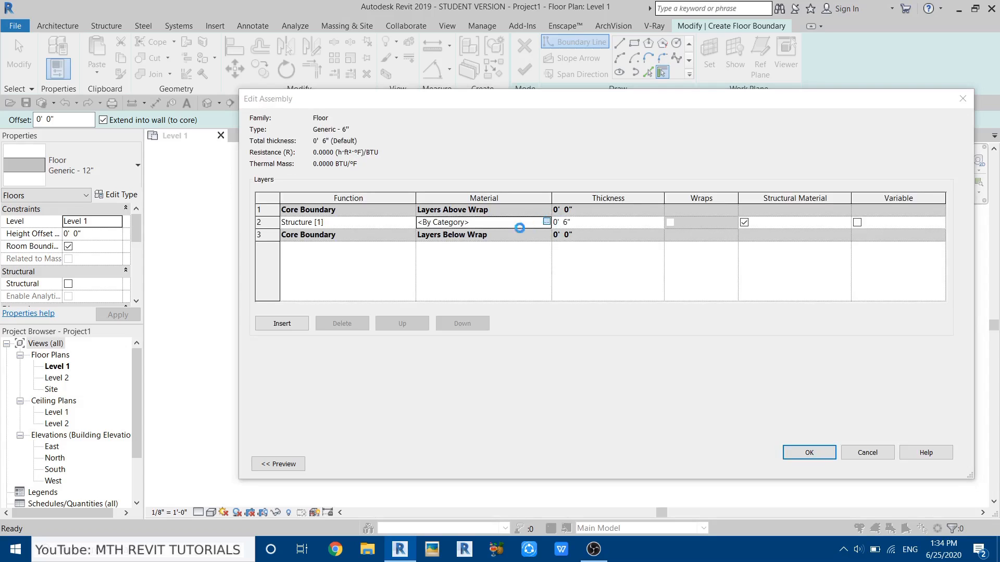
Create a new material for the floor's structure layer and name it 002 Floor.
click(546, 223)
click(41, 449)
click(44, 463)
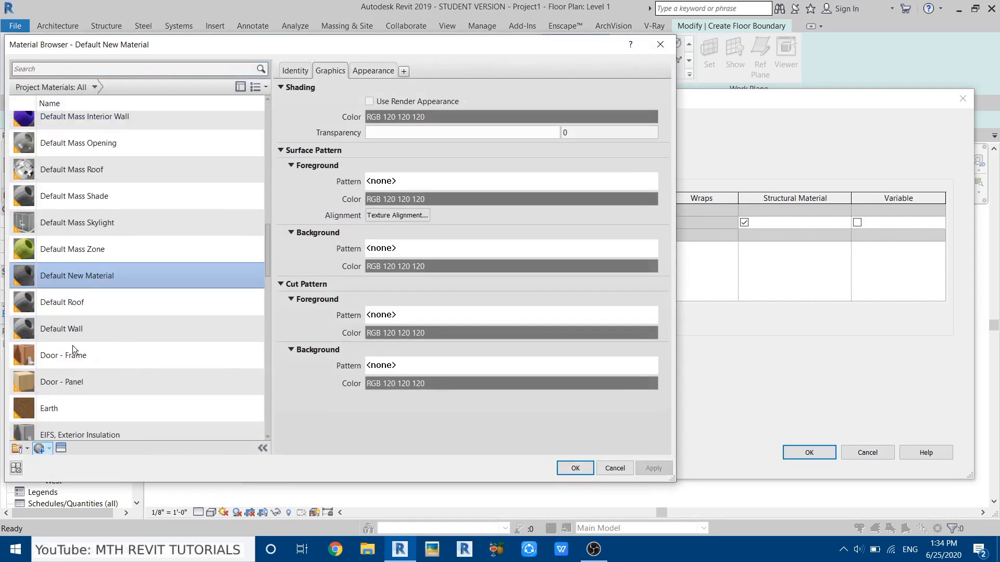
right_click(90, 272)
click(120, 303)
text(002)
text( Fllor)
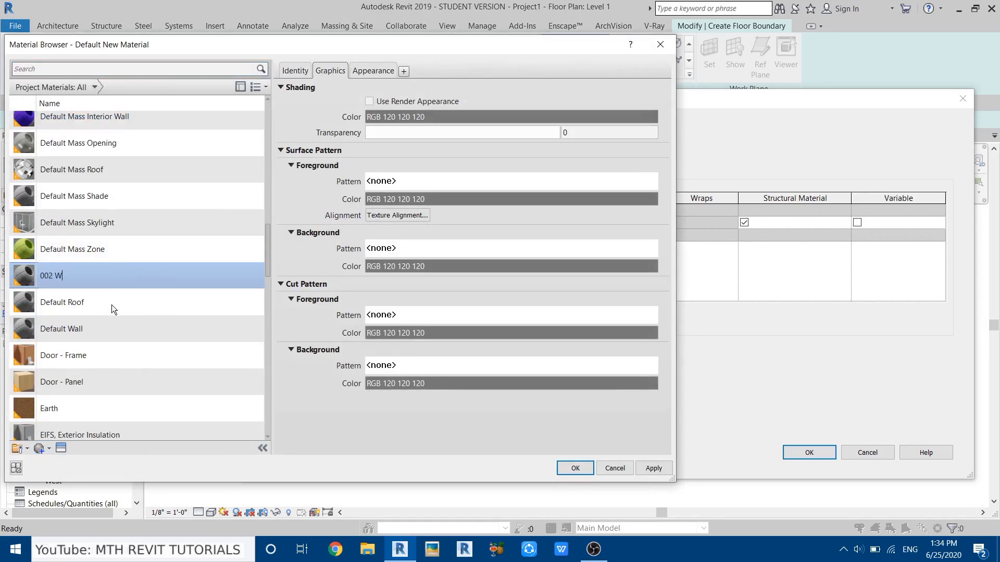
key(BackSpace)
key(BackSpace)
key(BackSpace)
text(oor)
Enable the render appearance for the 002 Floor material and load Flooring.jpg as its appearance image.
click(369, 101)
click(373, 70)
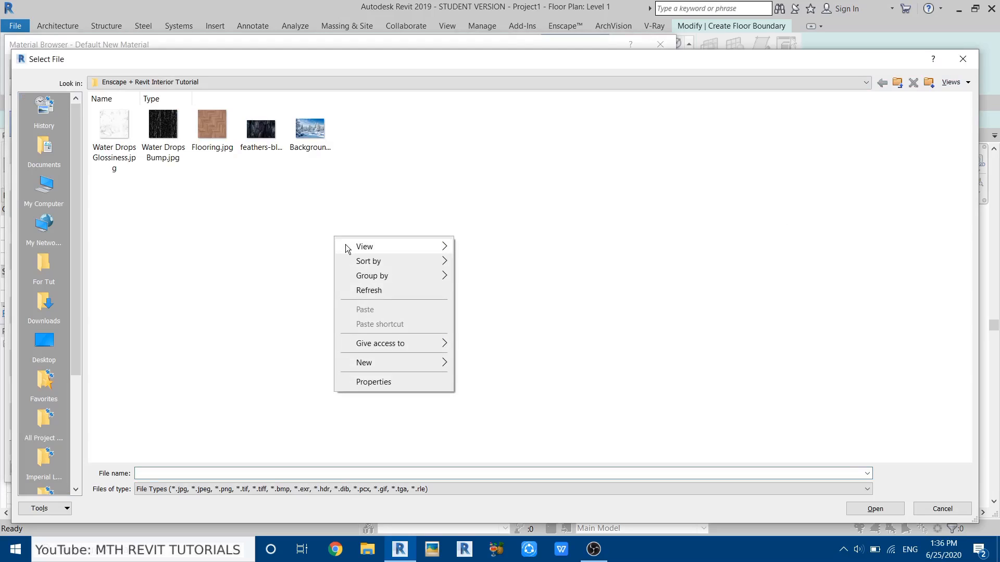
mouse_move(364, 247)
click(505, 248)
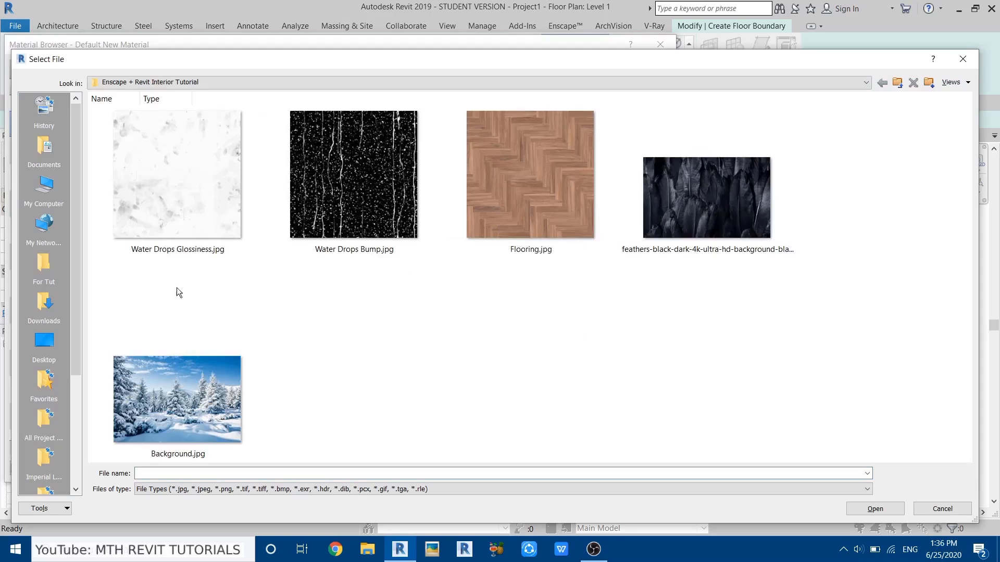
click(511, 226)
click(439, 298)
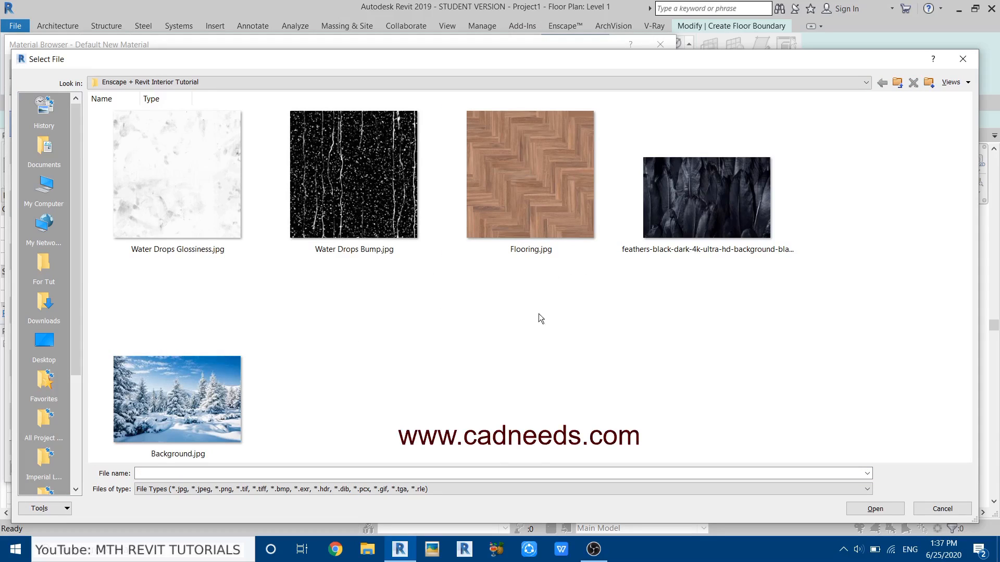
click(546, 186)
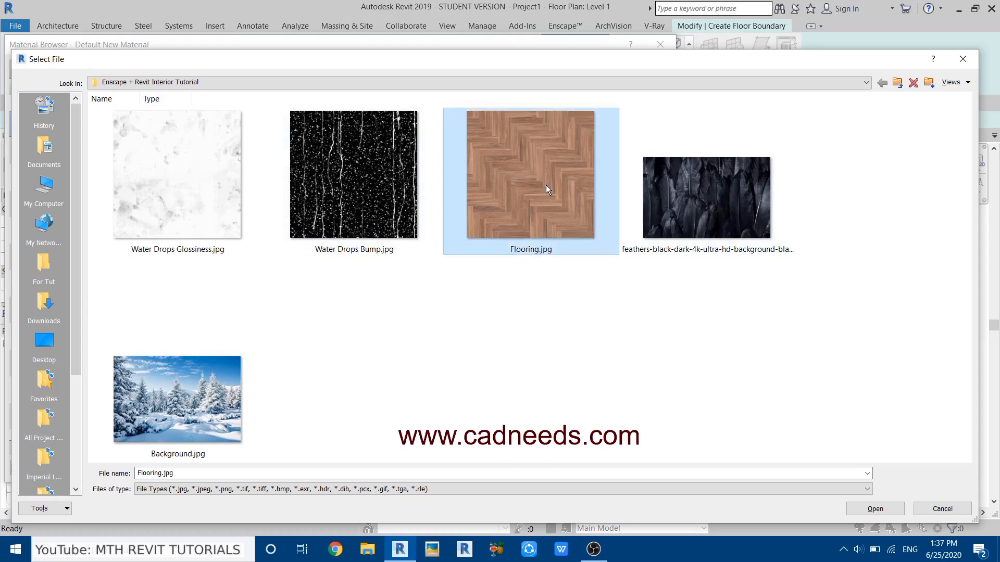
click(875, 509)
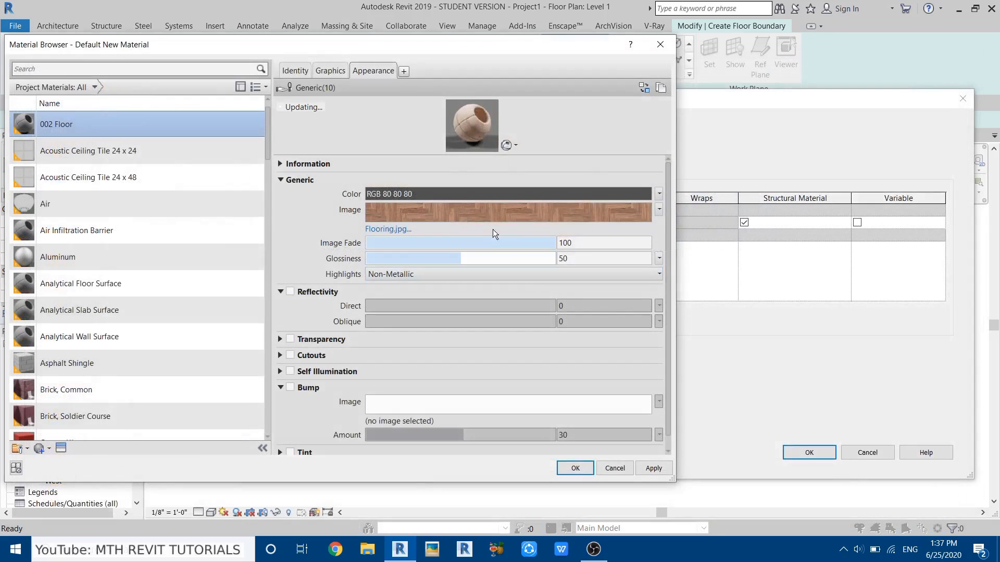
Set the sample size of the Flooring.jpg appearance texture to 2'.
click(492, 216)
double_click(342, 346)
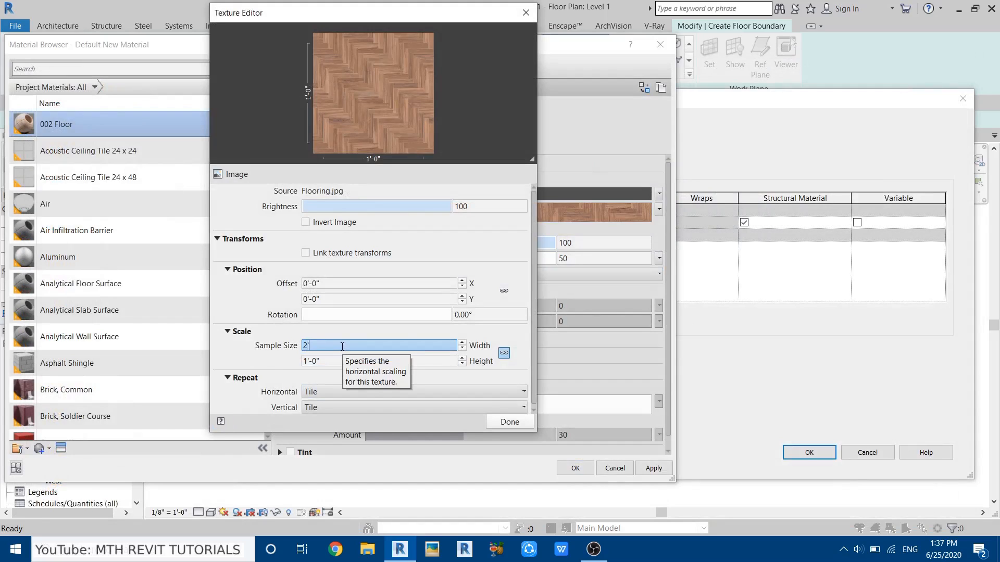
text(2')
click(510, 422)
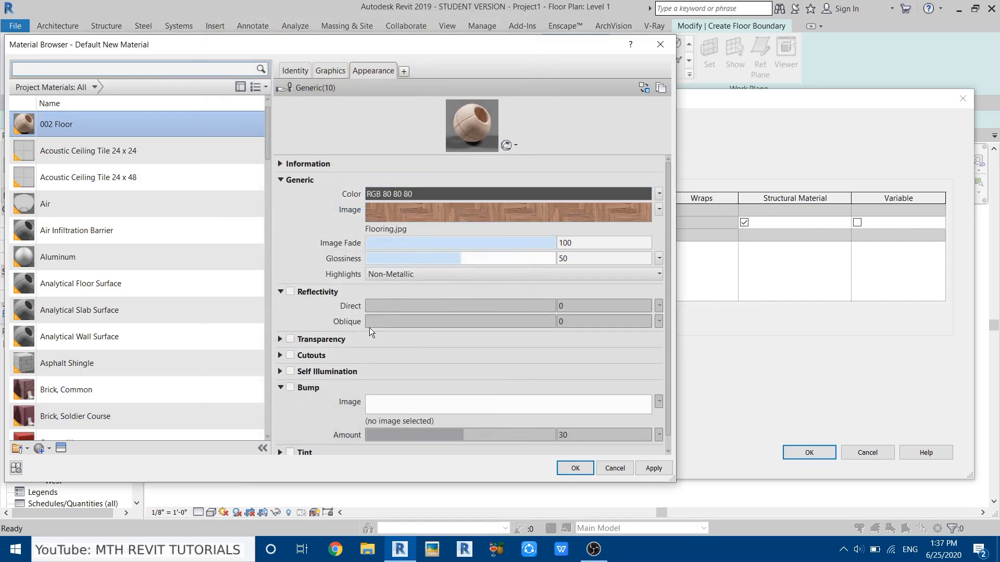
Enable bump on the 002 Floor material using Flooring.jpg, with a texture sample size of 2'.
click(290, 388)
click(204, 137)
double_click(204, 137)
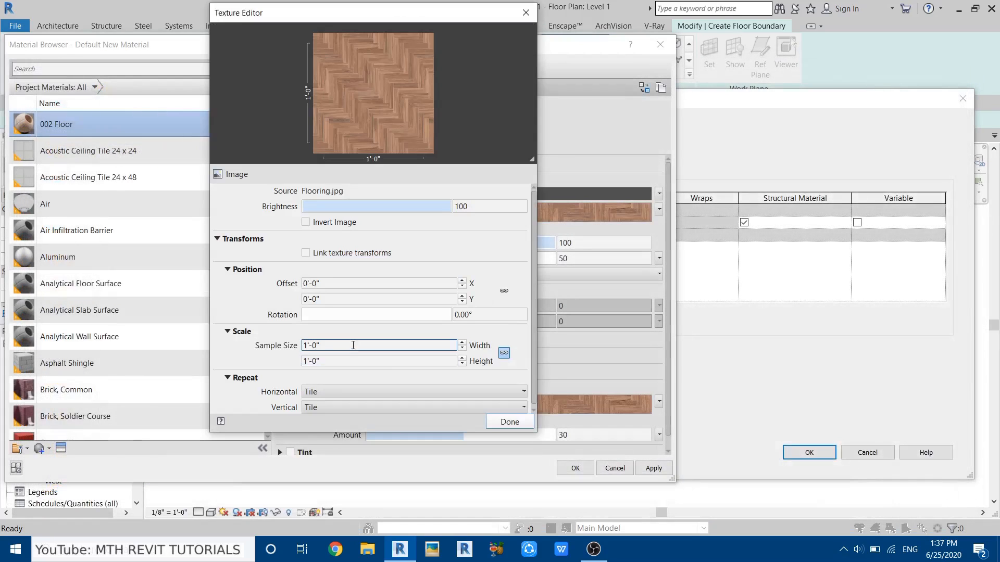
double_click(352, 346)
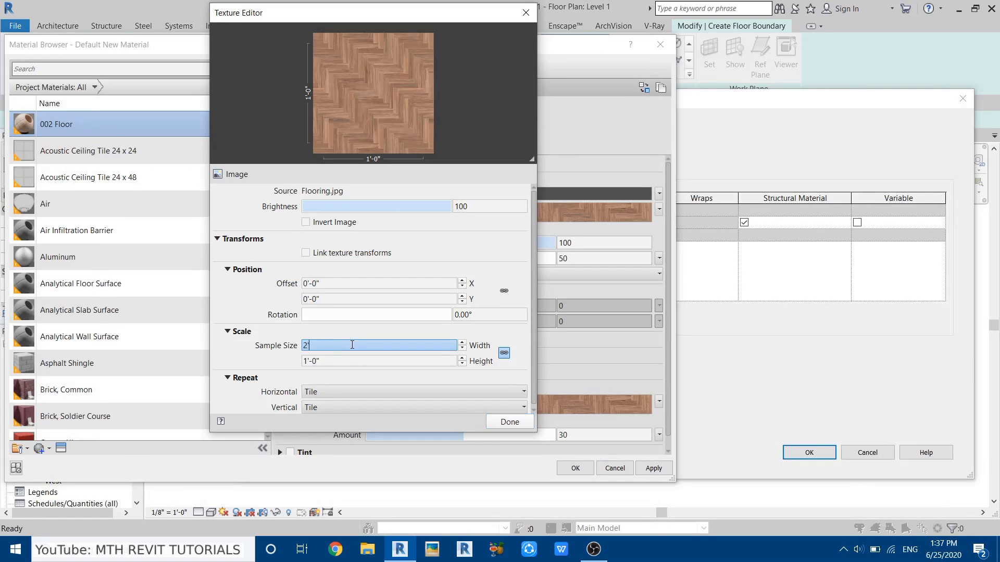
text(2')
click(528, 422)
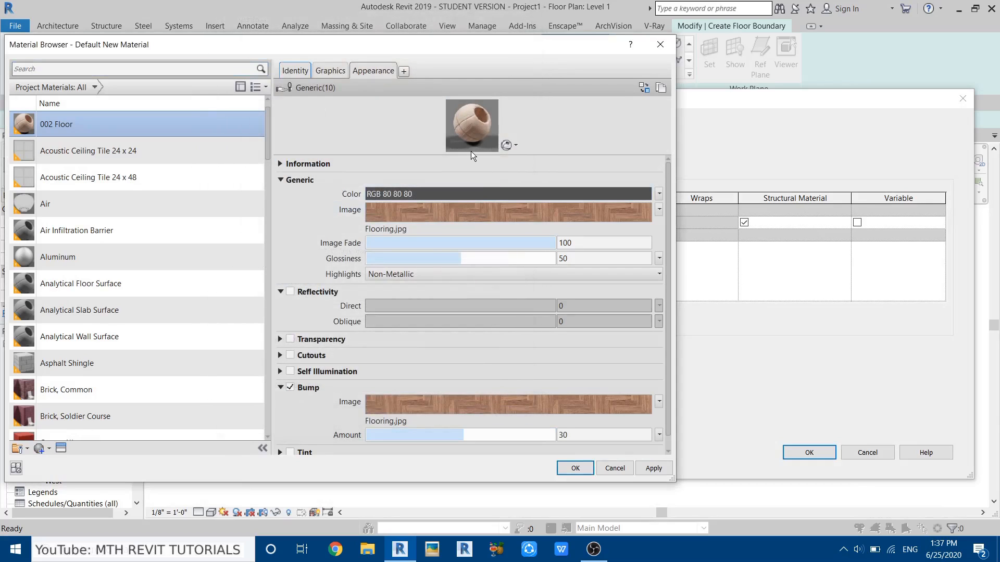
Enlarge the material preview and increase the bump amount of the 002 Floor material.
drag(471, 156, 471, 239)
drag(473, 423, 528, 432)
scroll(406, 358, up, 3)
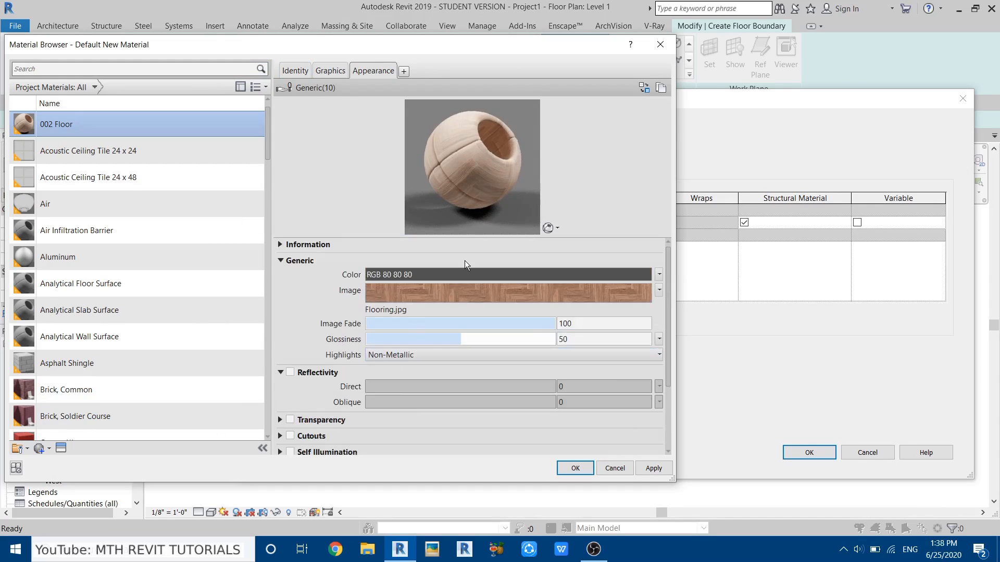
Enable reflectivity on the 002 Floor material with direct reflectivity at 5 and oblique at 4.
click(289, 373)
drag(437, 387, 311, 398)
drag(399, 387, 377, 389)
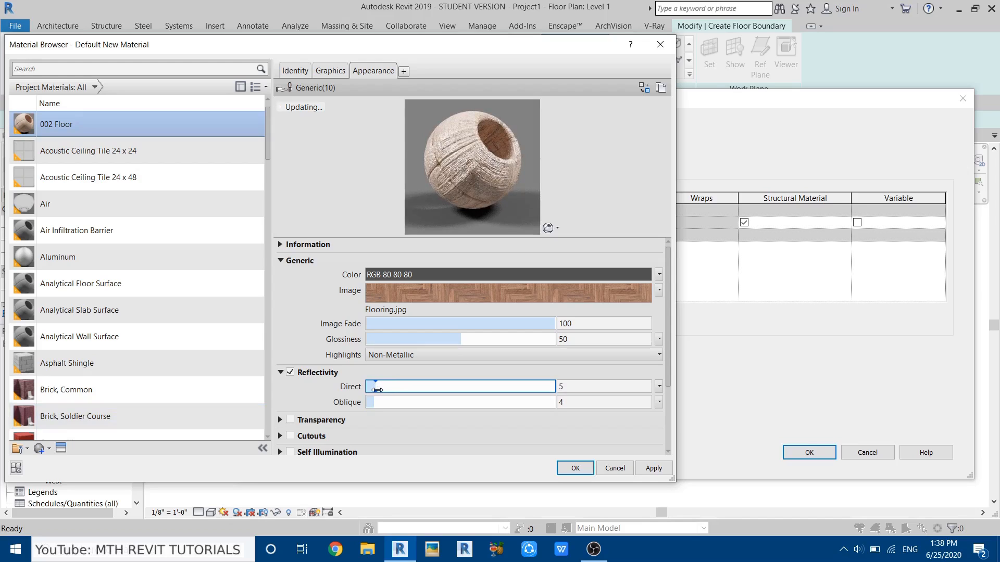
Assign the 002 Floor material to the structure layer and accept the floor type's settings.
click(565, 470)
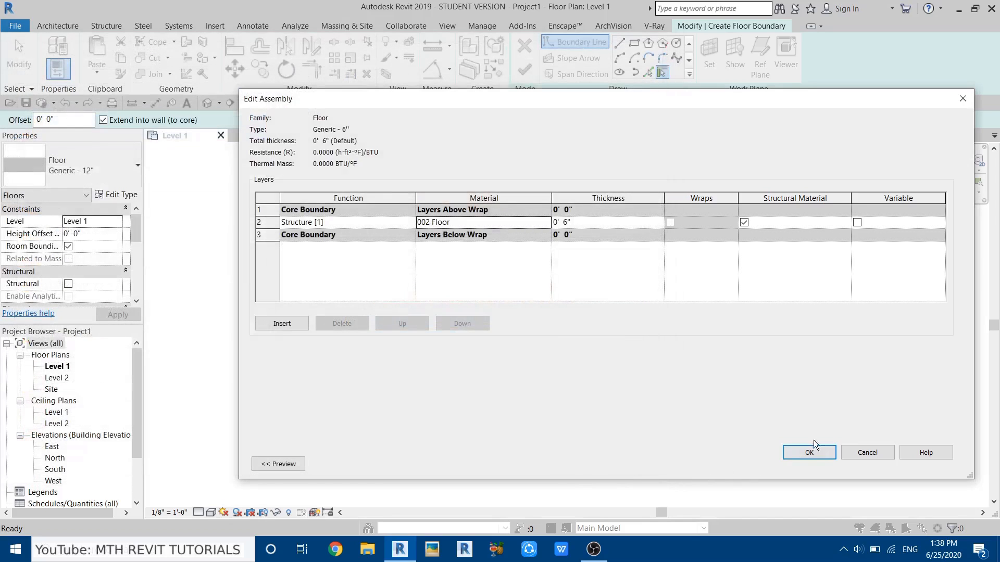
click(808, 455)
click(796, 455)
Sketch a rectangular floor boundary along the outer corners of the room's walls and finish the floor.
click(634, 42)
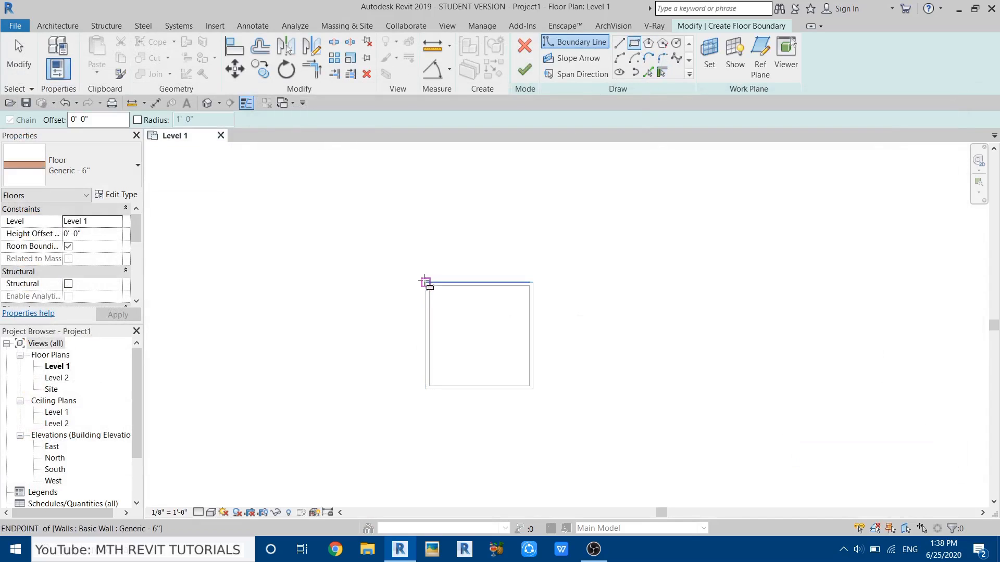
click(426, 284)
click(539, 389)
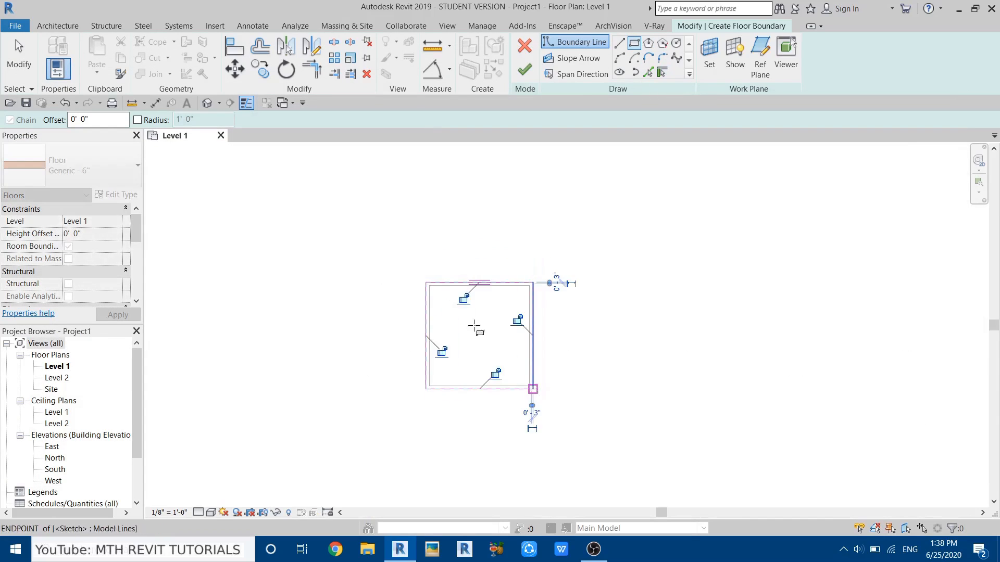
scroll(453, 279, up, 2)
click(523, 71)
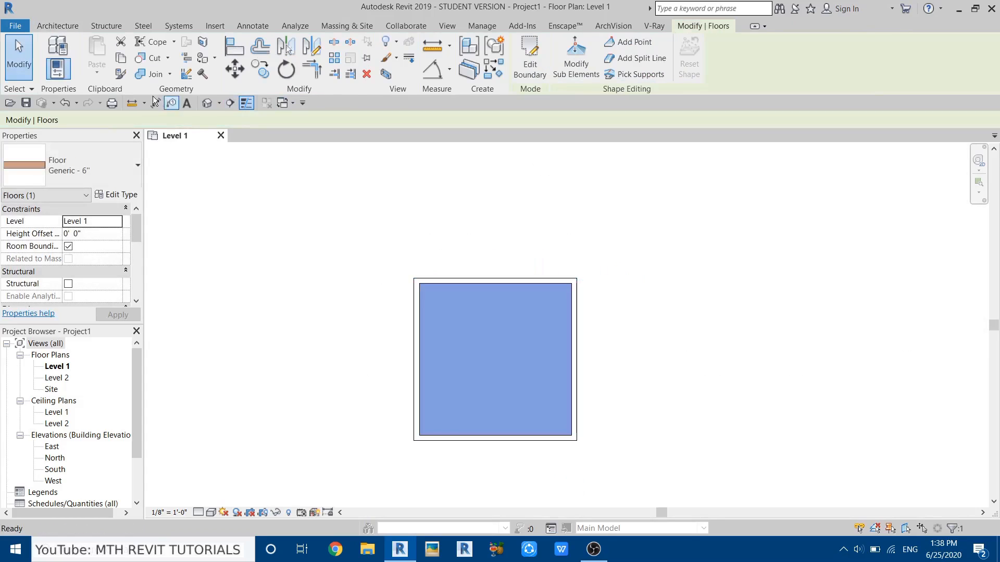
Open the default 3D view, set its visual style to Realistic and inspect the floor's wood texture inside the room.
click(203, 103)
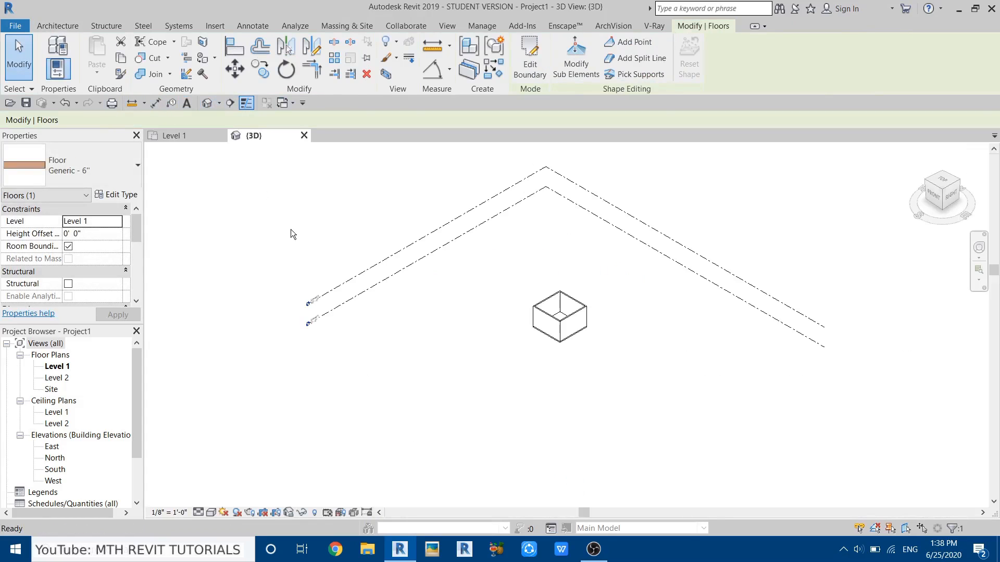
scroll(588, 300, up, 5)
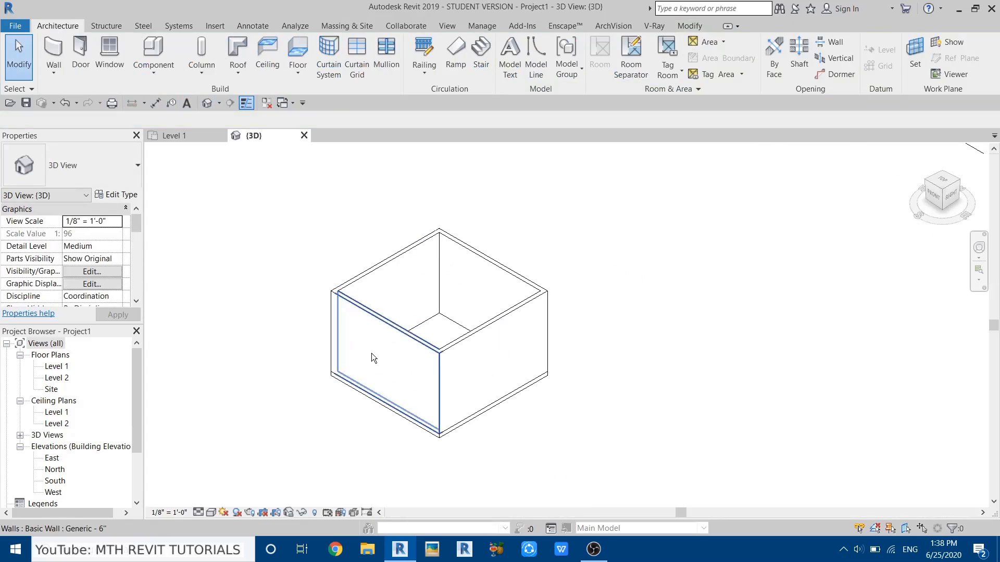
click(208, 516)
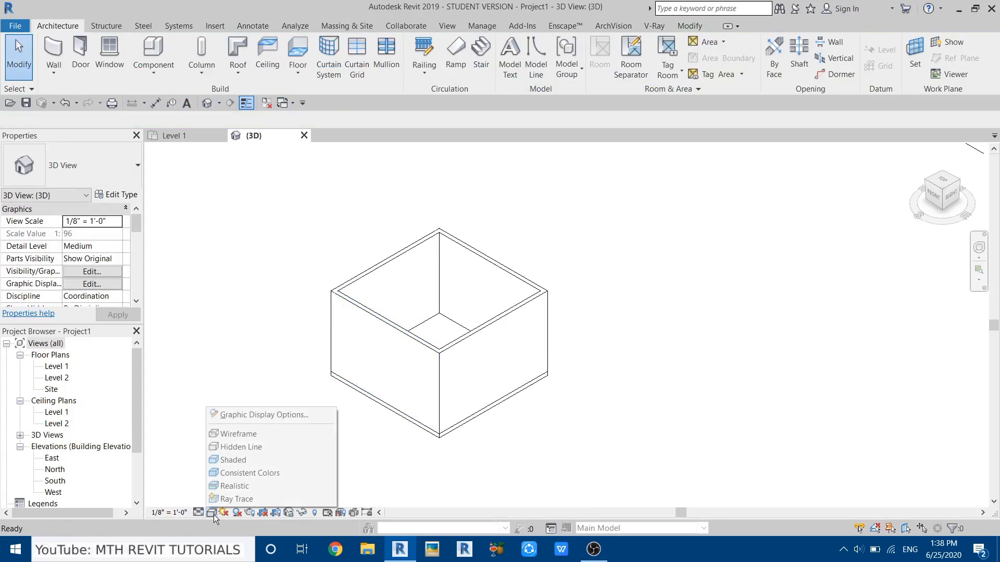
click(230, 485)
scroll(442, 318, up, 8)
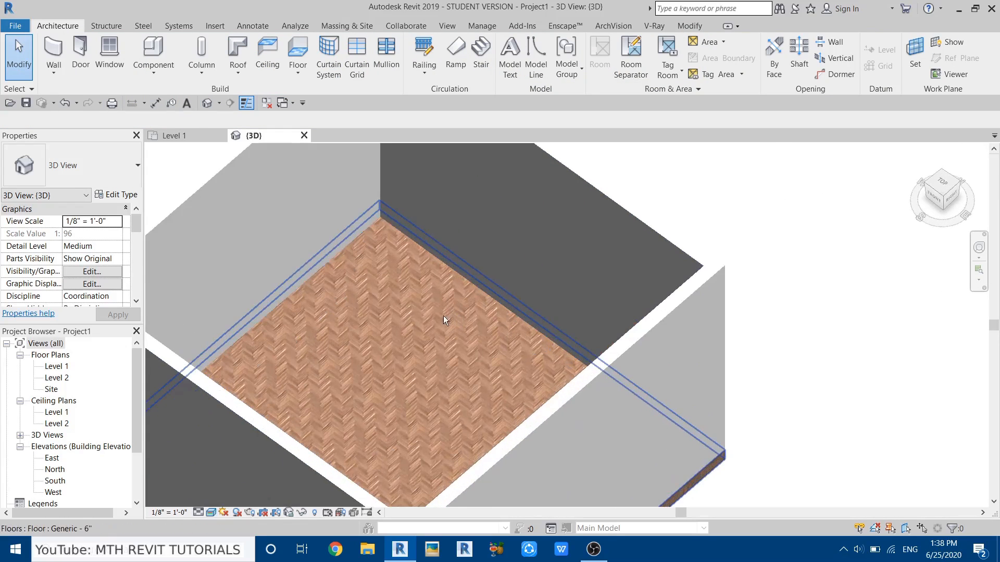
scroll(431, 286, down, 8)
shift+middle_drag(418, 319, 435, 375)
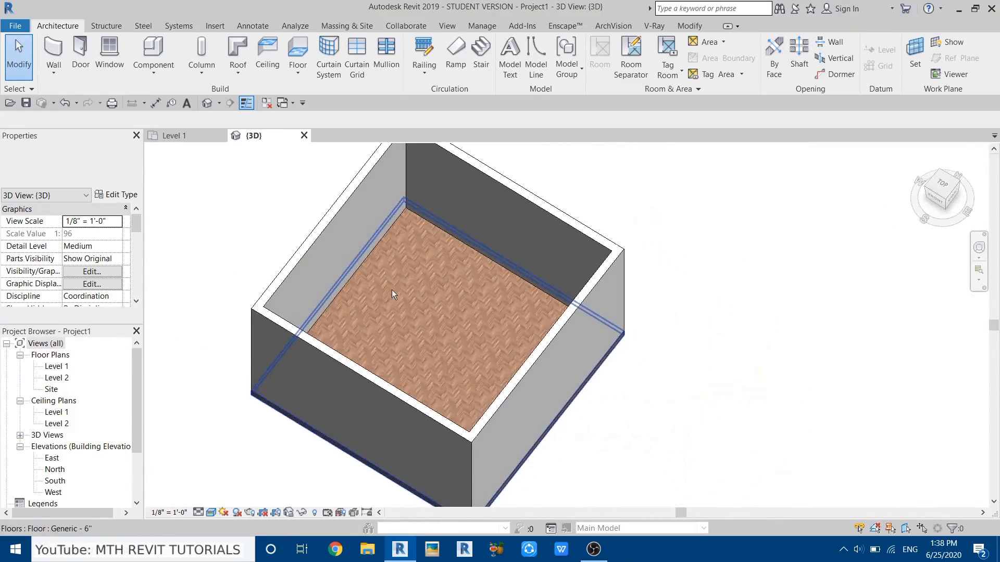
scroll(396, 287, up, 6)
scroll(398, 291, up, 5)
middle_drag(417, 275, 383, 364)
scroll(450, 302, down, 4)
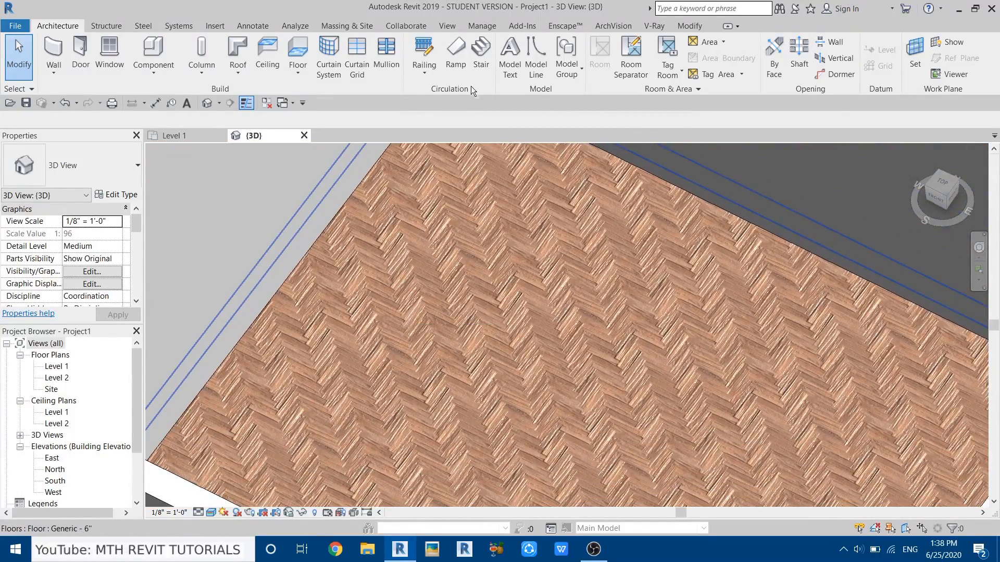
Set the sample size of the 002 Floor material's Flooring.jpg appearance texture to 4'.
click(482, 26)
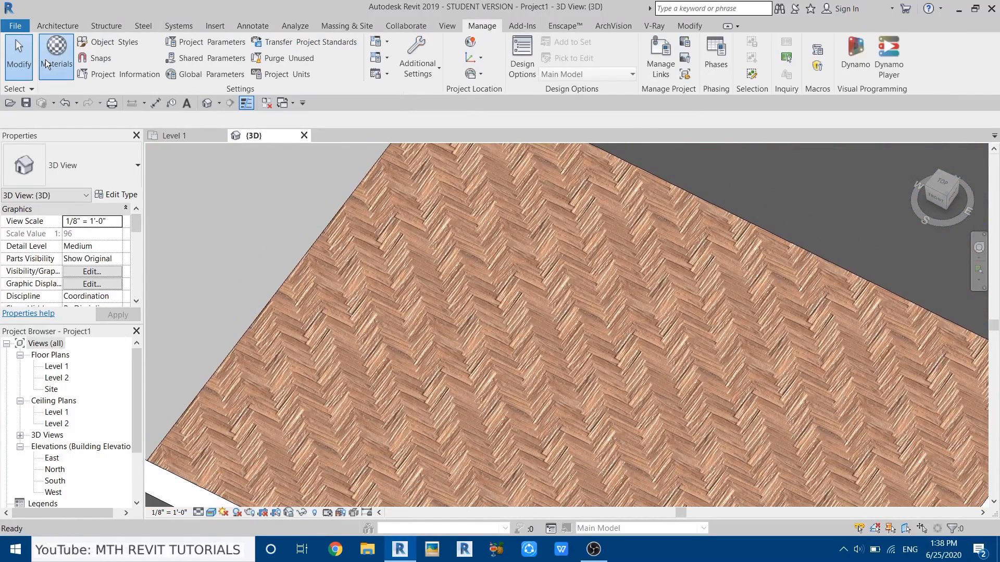
click(50, 60)
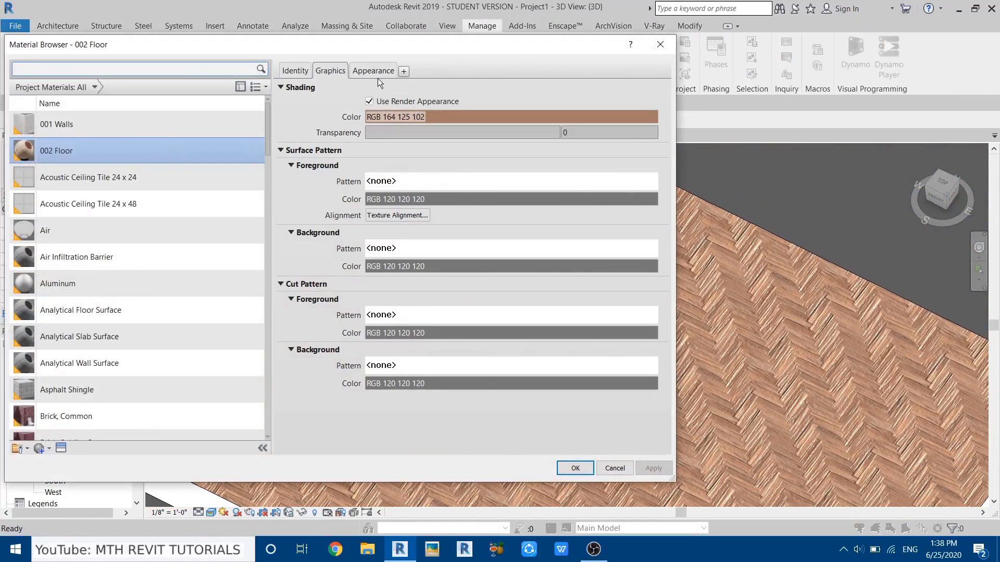
click(379, 73)
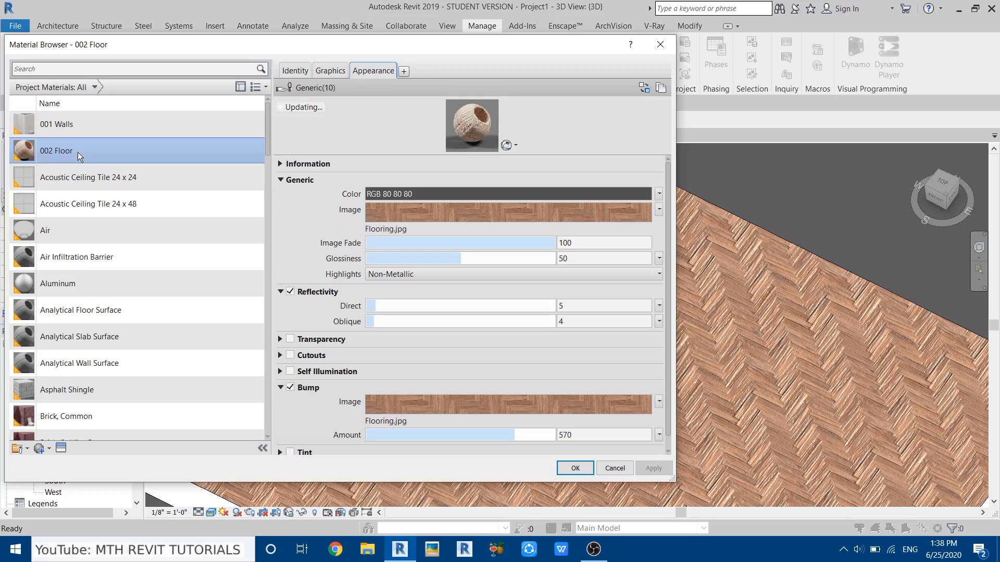
click(424, 205)
double_click(348, 346)
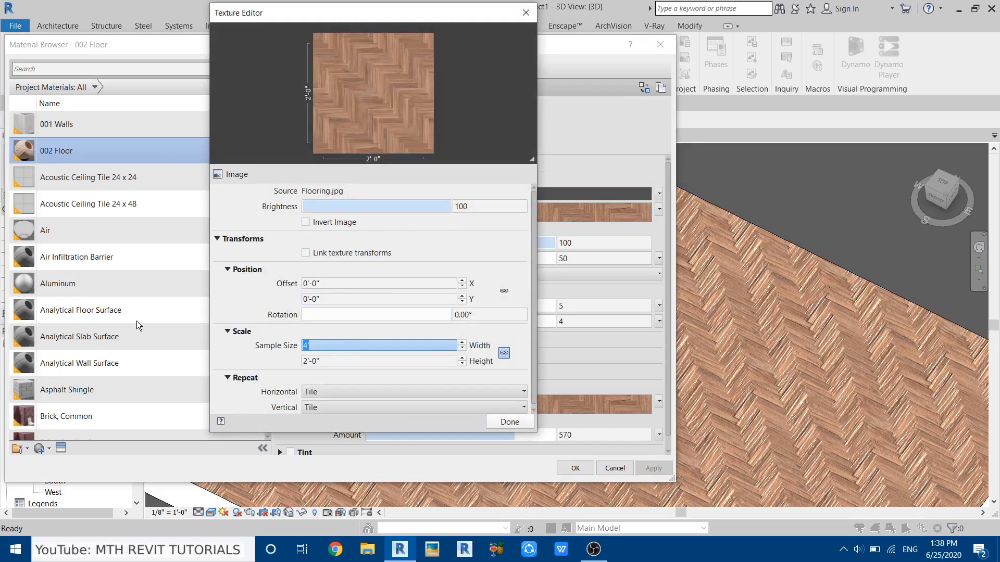
click(506, 421)
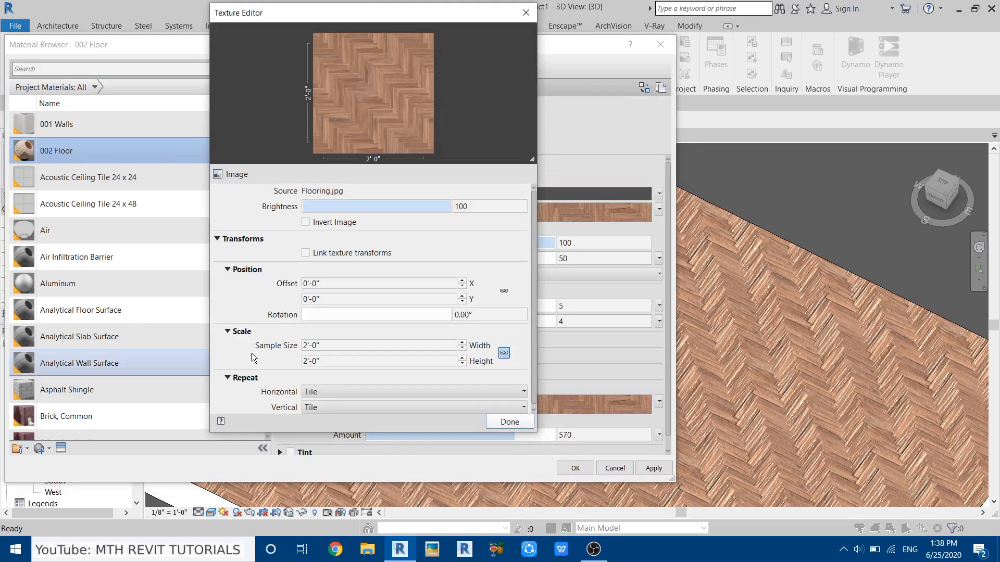
Set the sample size of the 002 Floor material's Flooring.jpg bump texture to 4' and accept the material changes.
double_click(350, 346)
text(2)
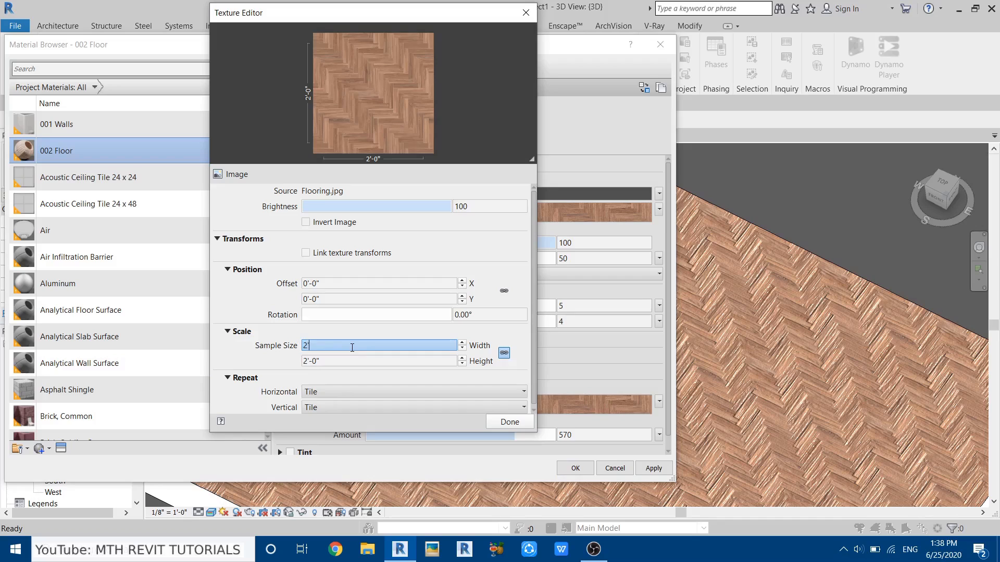
drag(331, 346, 101, 341)
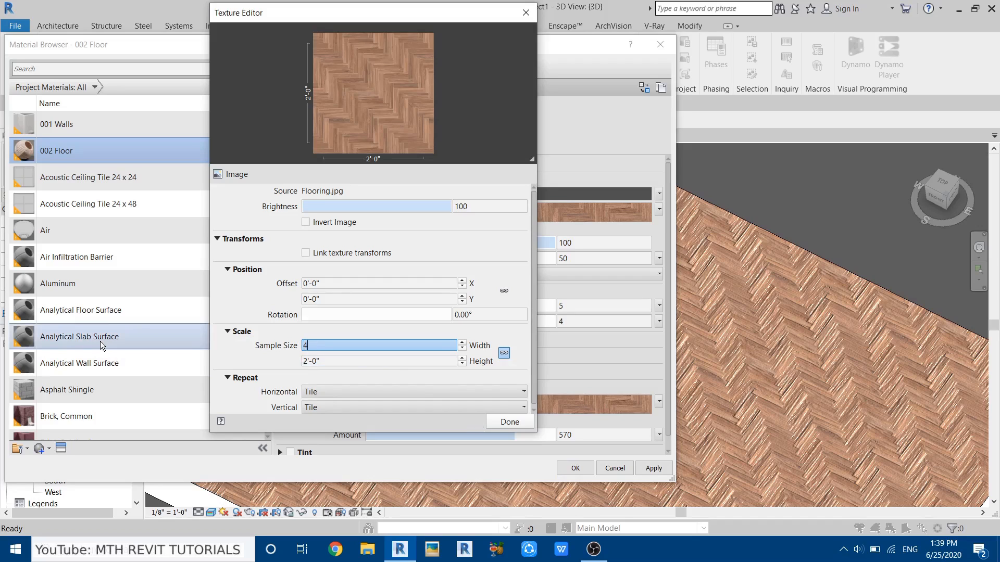
click(513, 422)
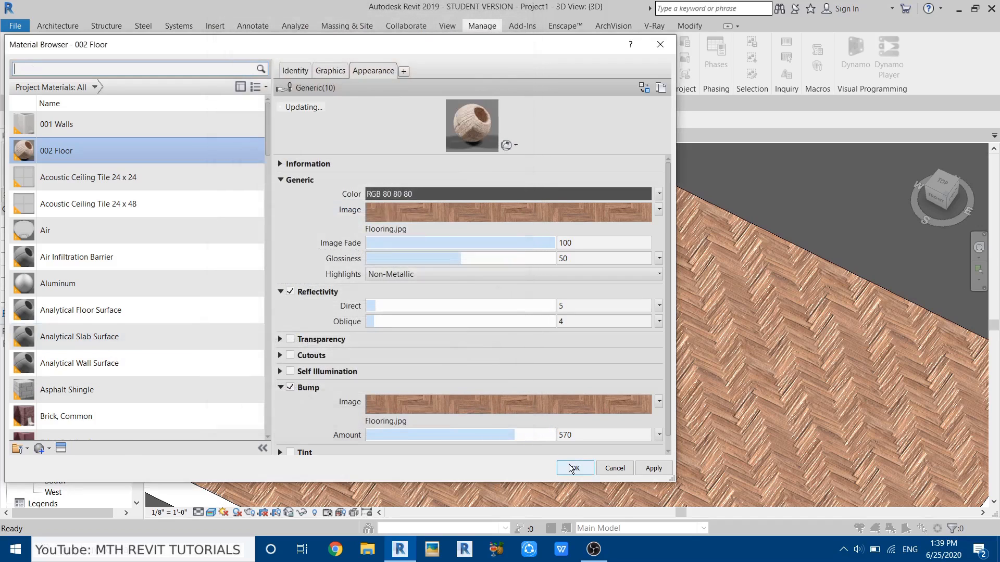
click(573, 469)
Copy the floor and paste it aligned to Level 2 to cover the room.
scroll(445, 305, down, 3)
shift+middle_drag(447, 348, 260, 412)
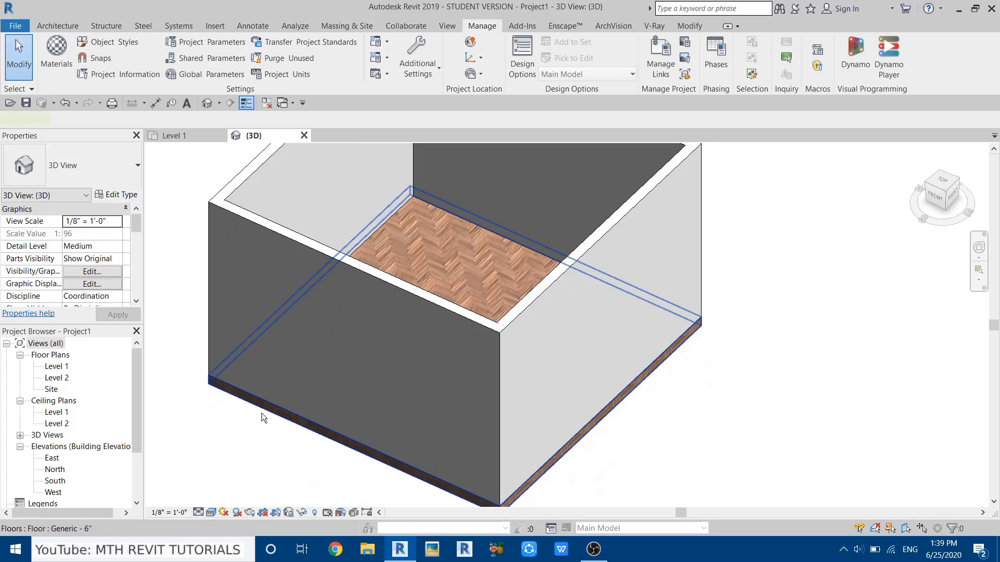
click(261, 413)
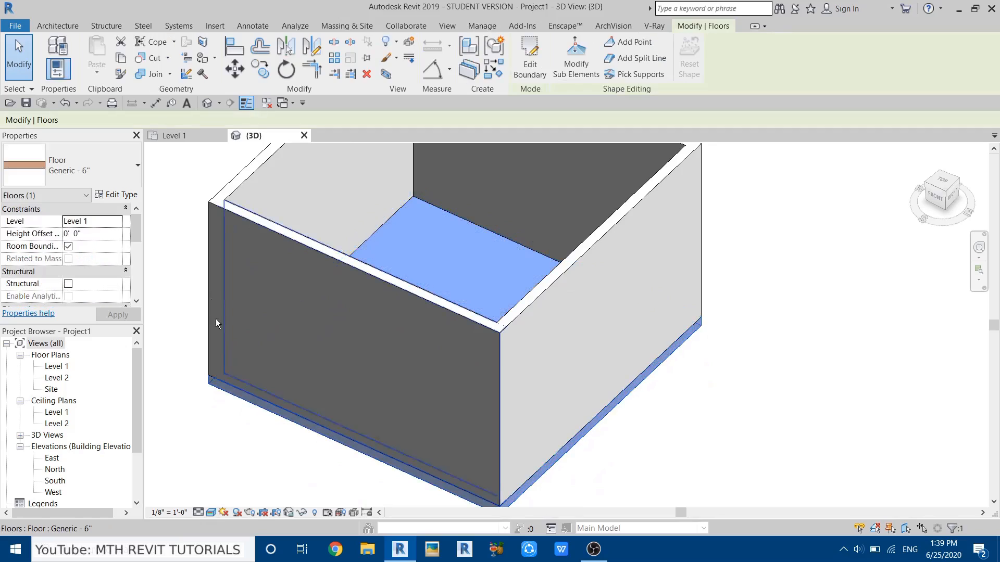
click(125, 65)
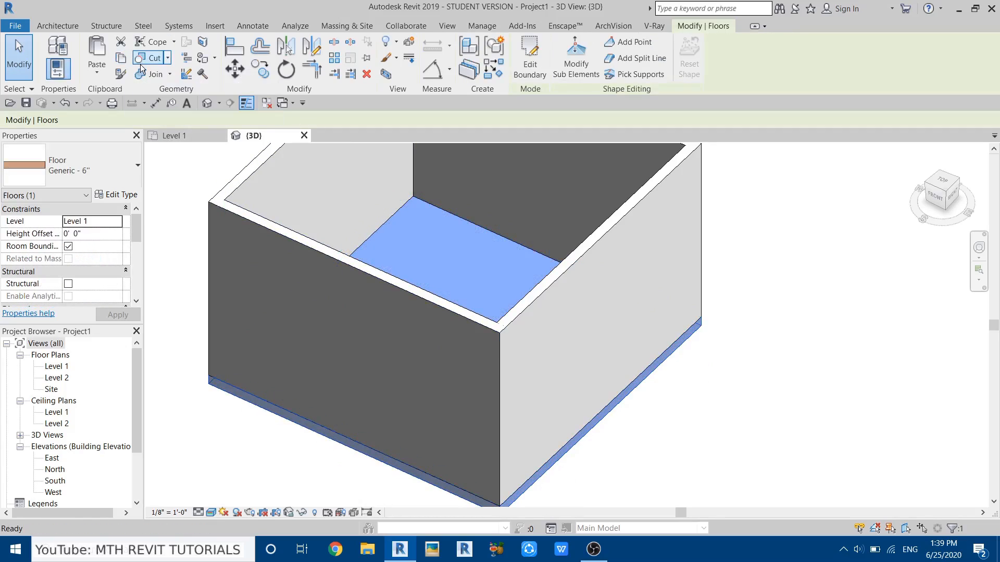
click(100, 73)
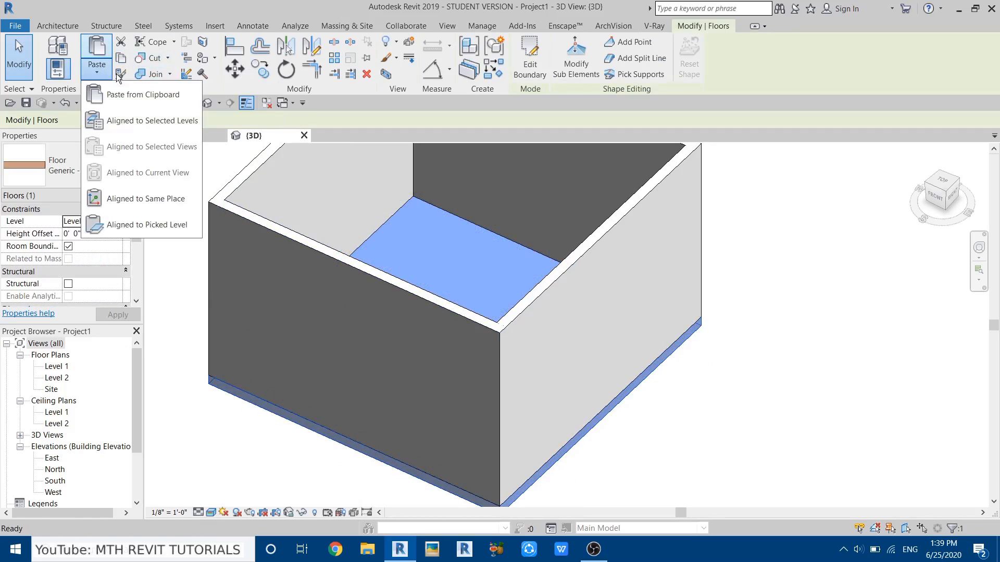
click(162, 122)
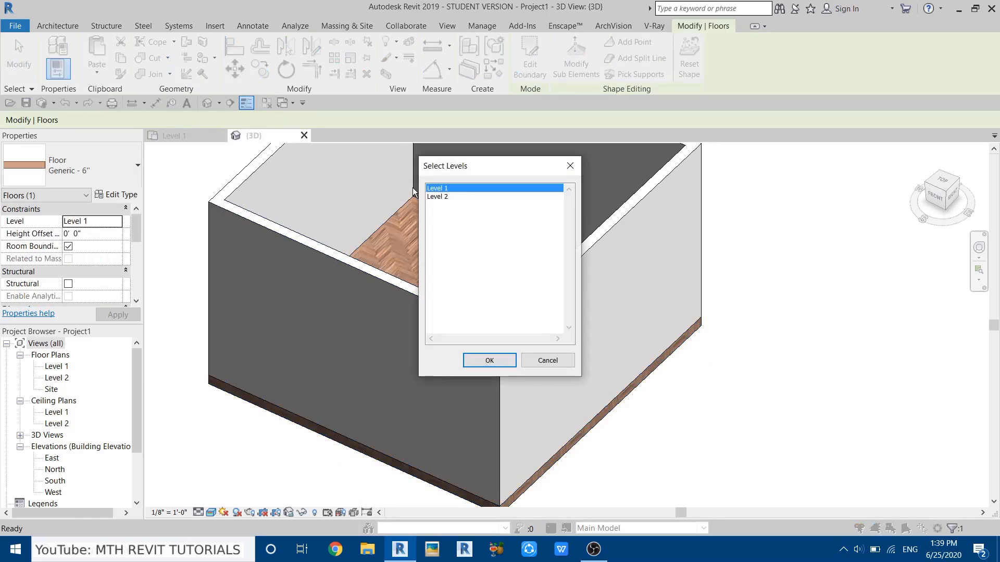
click(442, 196)
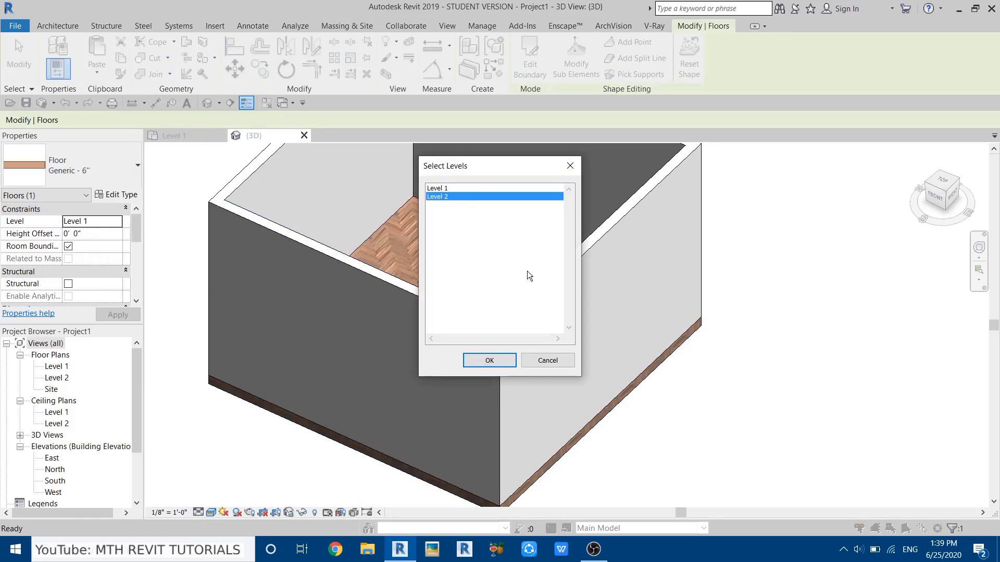
click(484, 360)
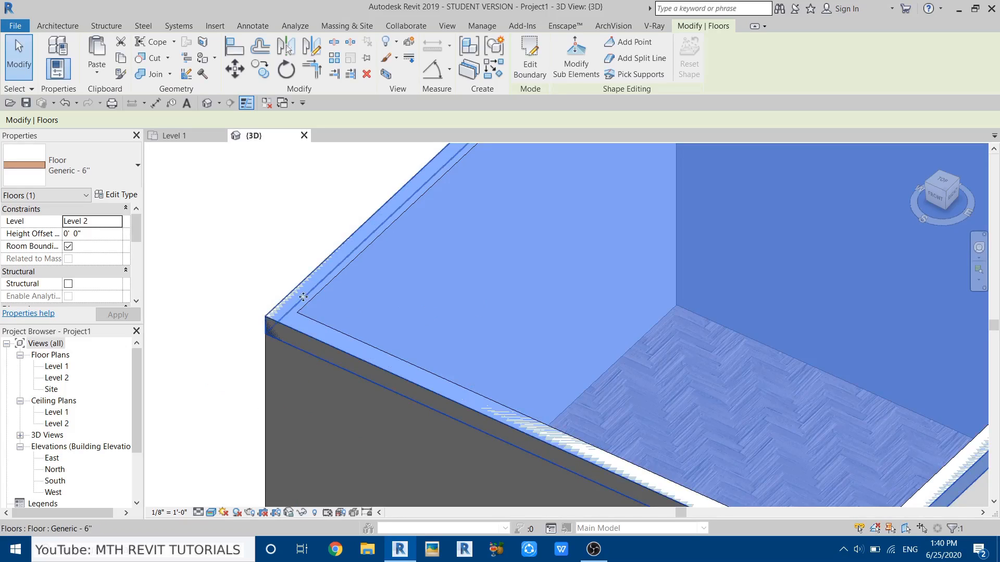
Duplicate the type of the Level 2 floor as Generic - 6" 2.
click(117, 195)
click(917, 148)
click(319, 245)
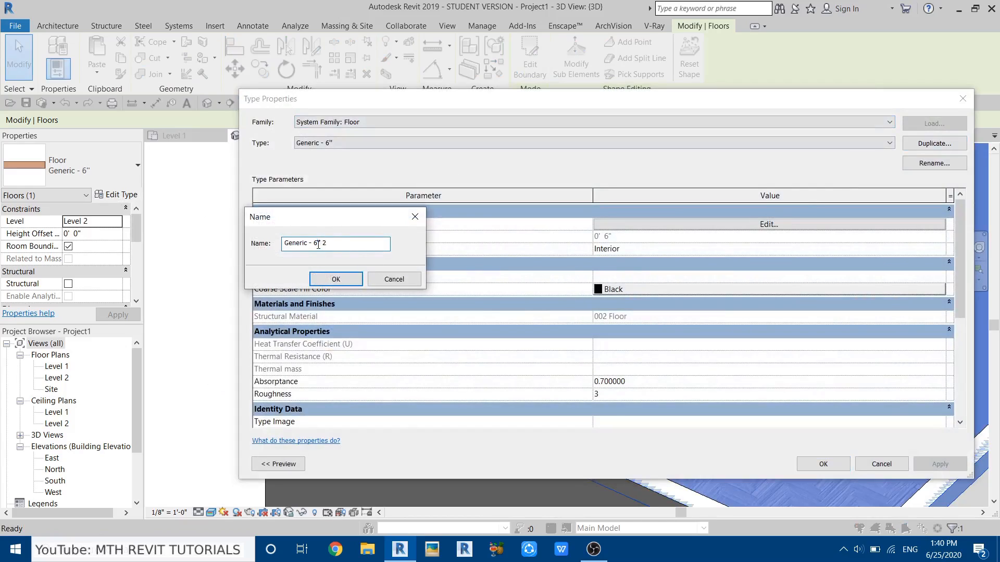
click(334, 283)
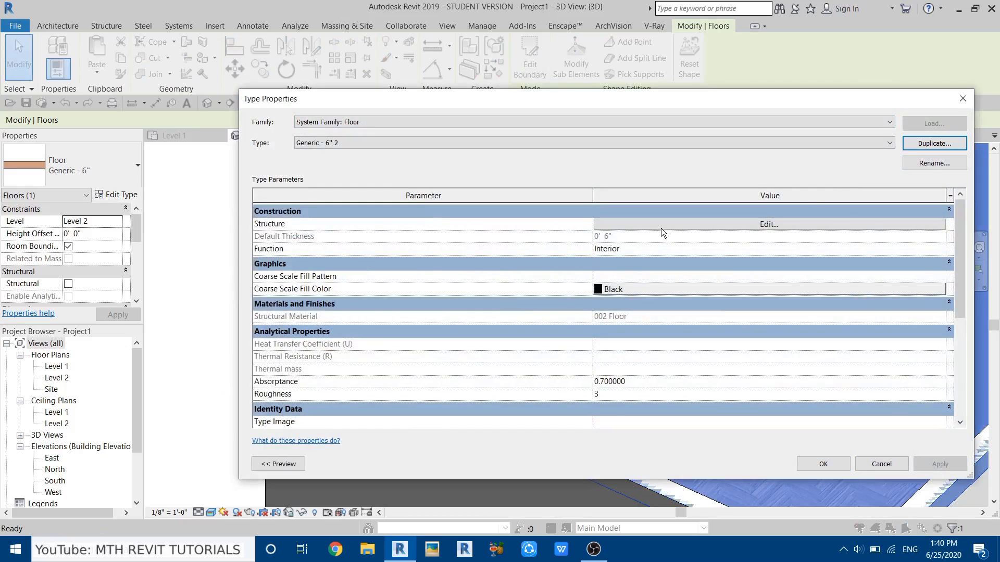
Assign the 001 Walls material to the structure layer of the Level 2 floor's type and accept the changes.
click(685, 223)
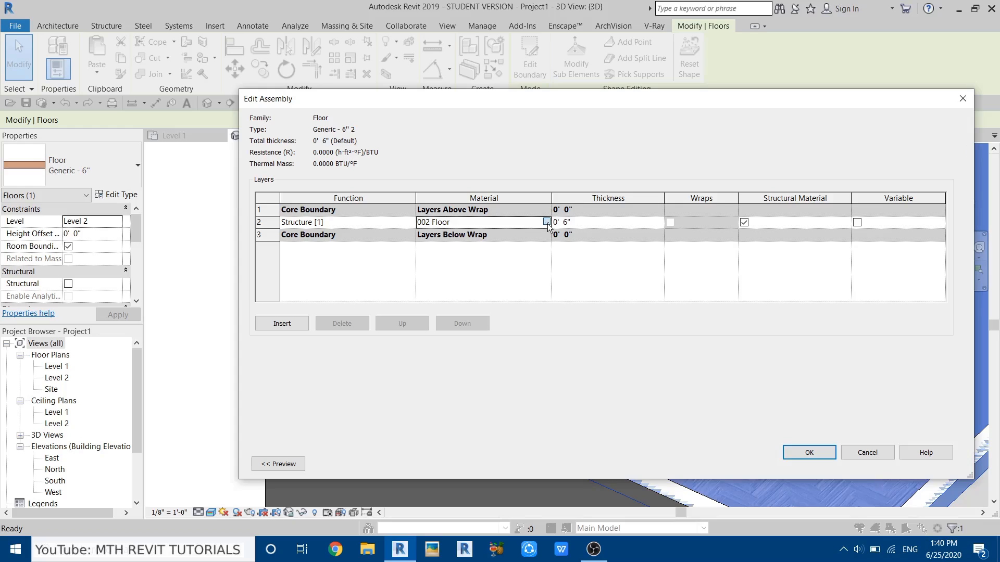
click(546, 222)
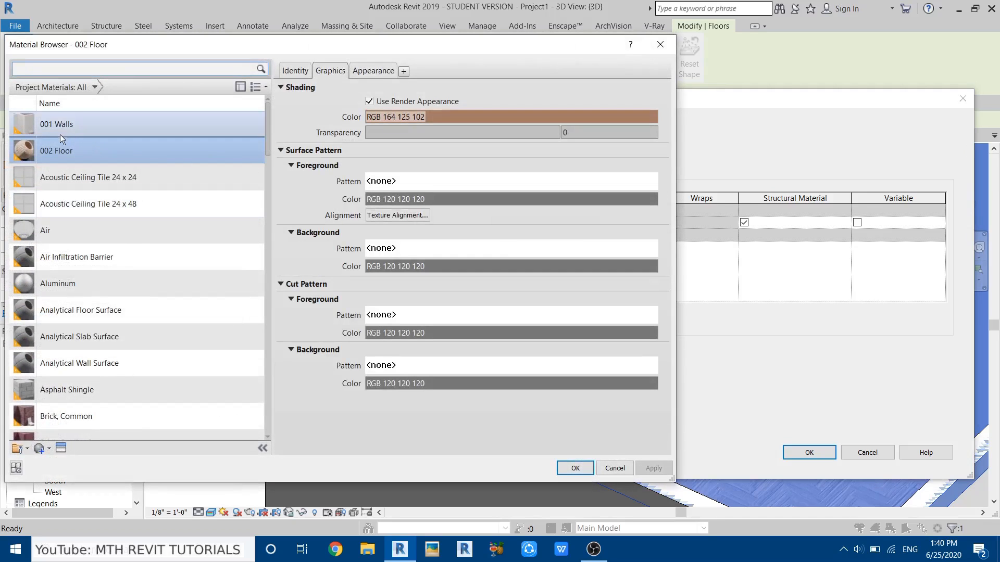
click(58, 133)
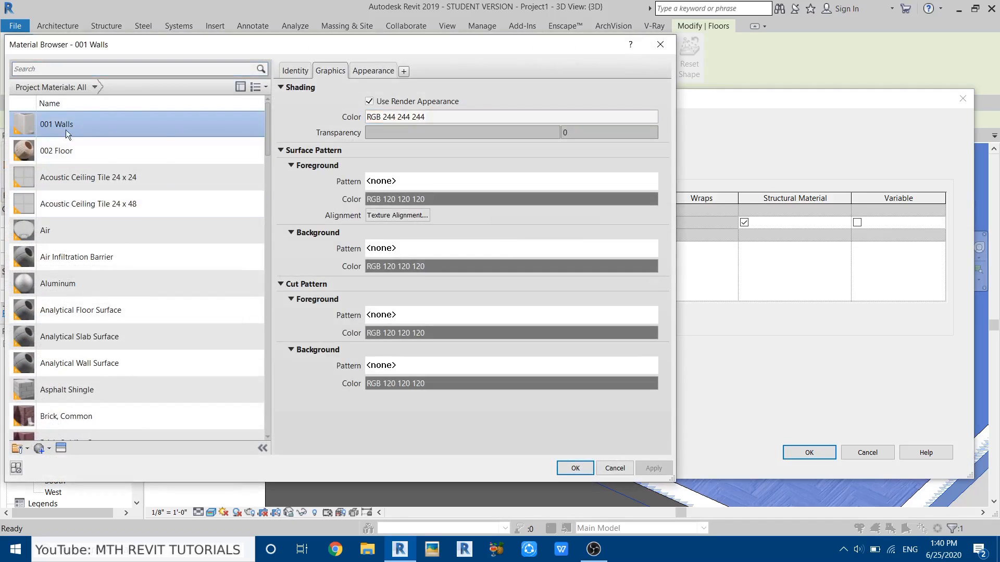
click(574, 468)
click(802, 453)
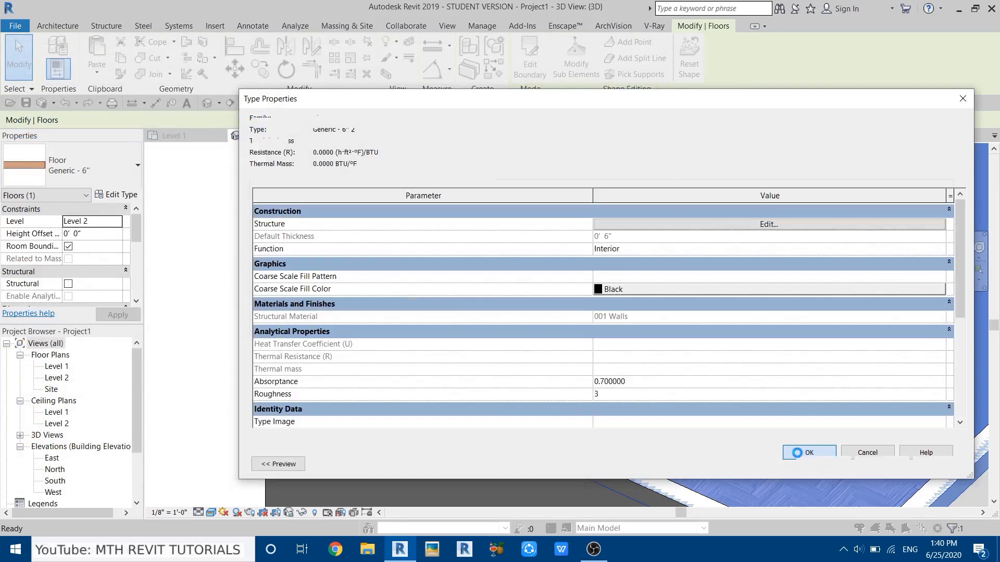
click(823, 464)
click(223, 279)
scroll(283, 277, down, 3)
shift+middle_drag(417, 359, 457, 445)
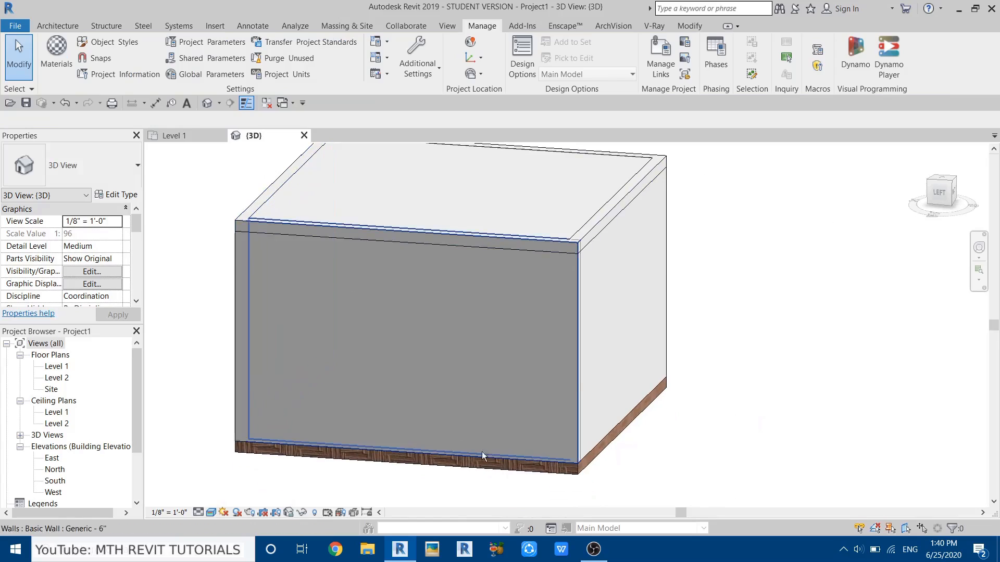
On Level 1, start a Curtain Wall 1 wall with a 9' unconnected height and Automatically Embed enabled in its type.
click(186, 136)
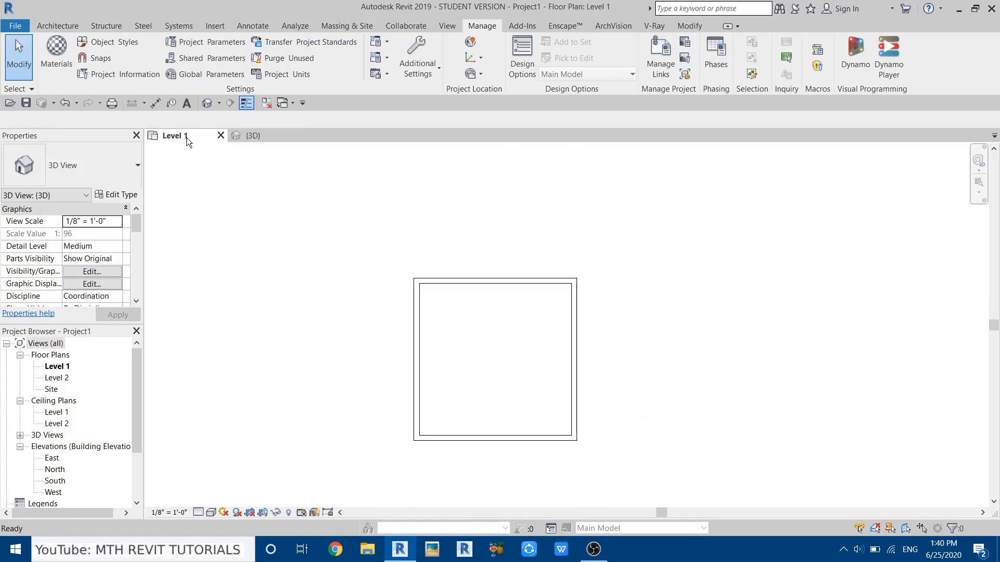
click(75, 29)
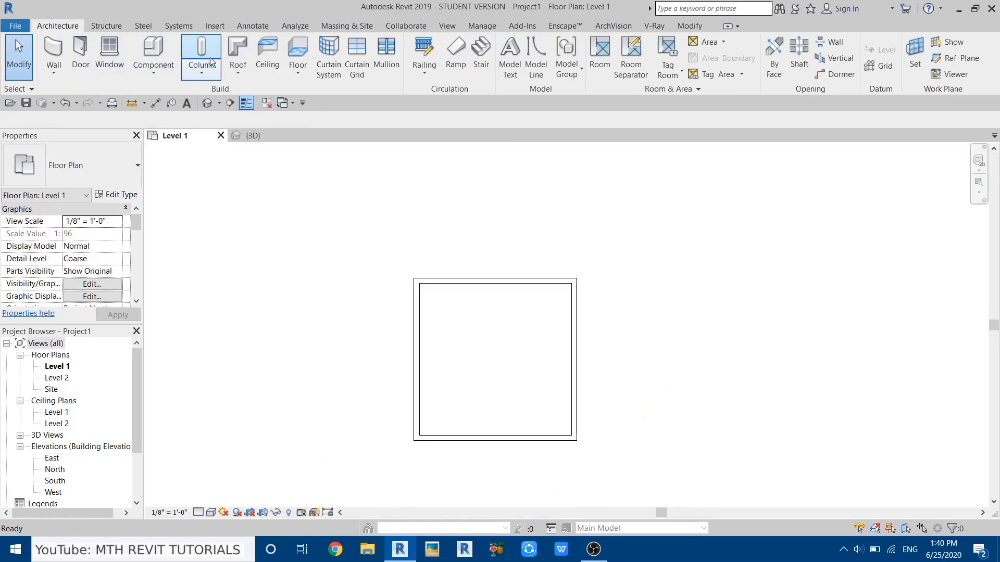
click(54, 52)
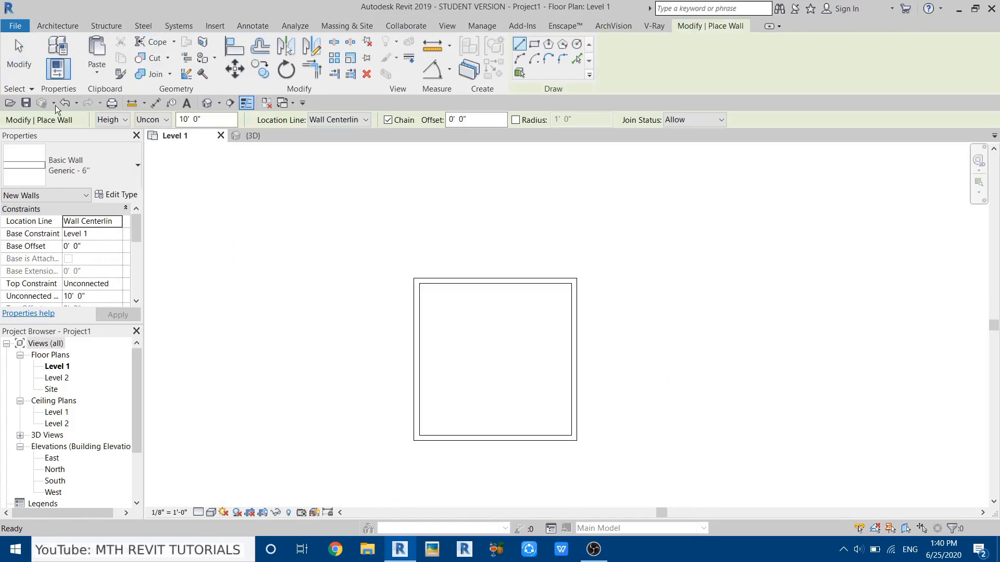
click(78, 165)
scroll(77, 365, down, 3)
scroll(81, 417, down, 3)
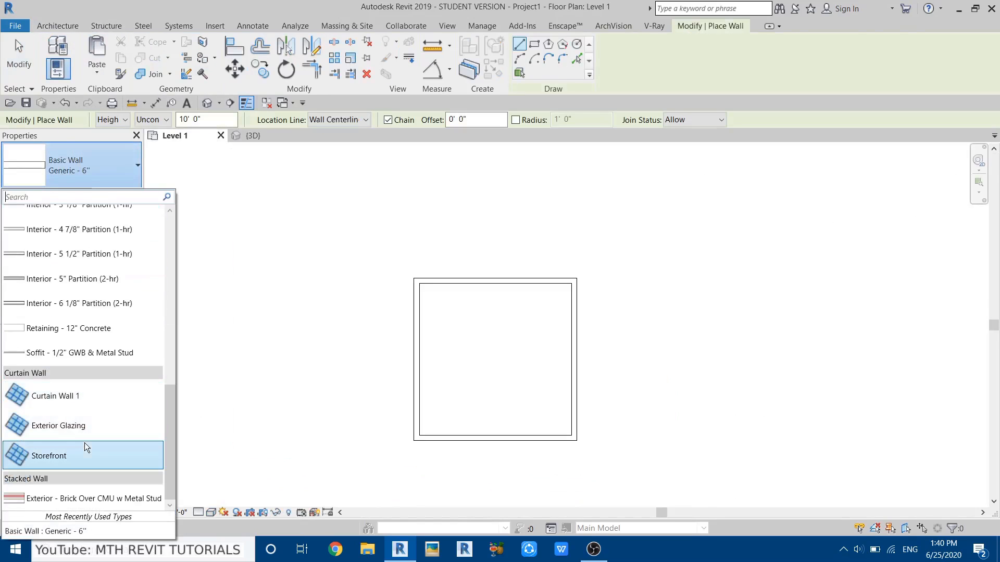
click(61, 458)
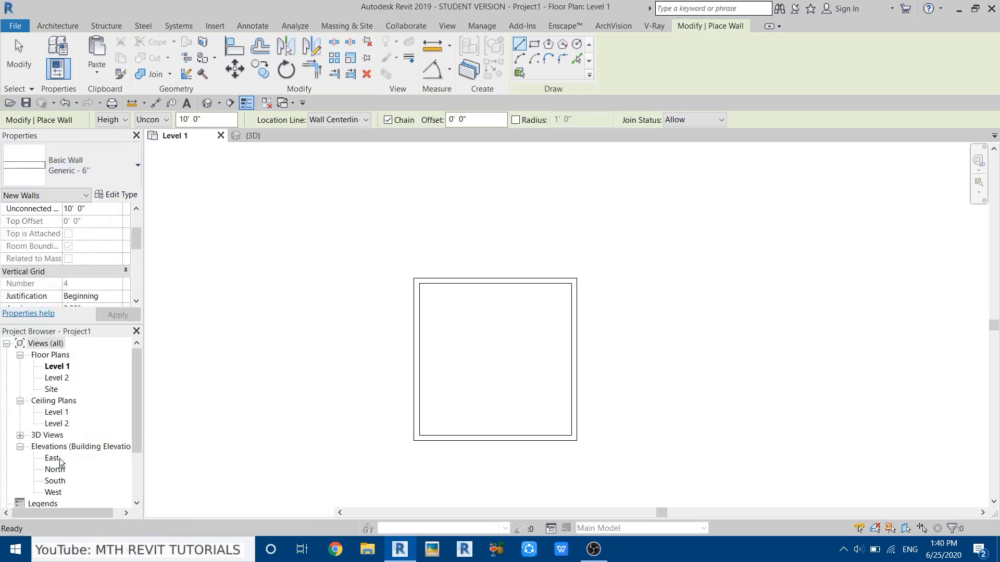
click(78, 164)
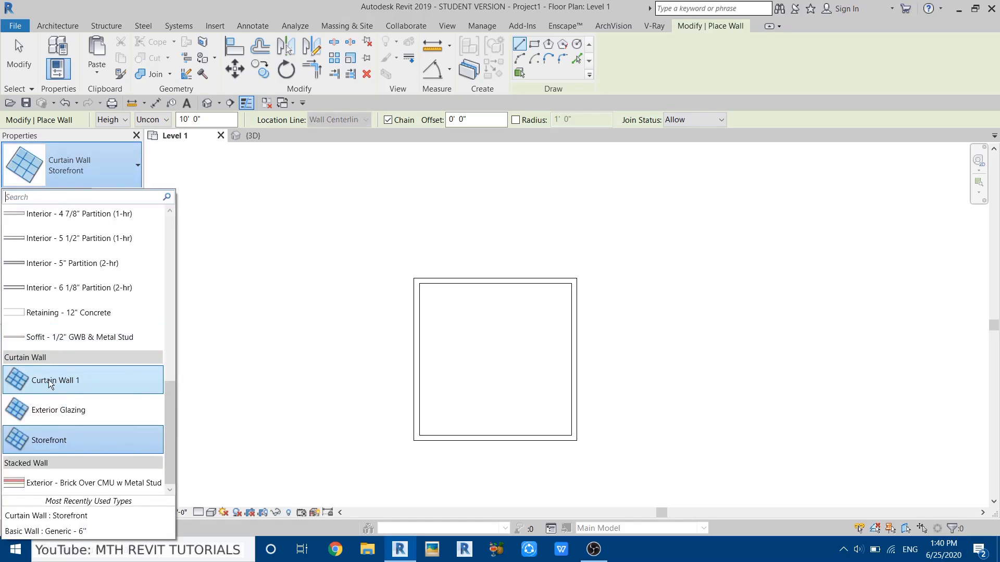
click(71, 386)
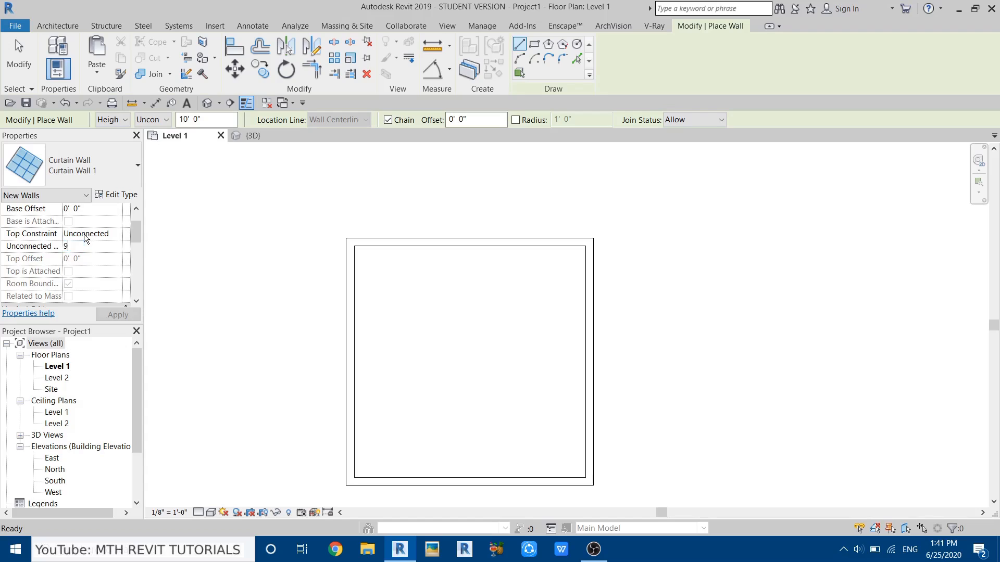
click(117, 194)
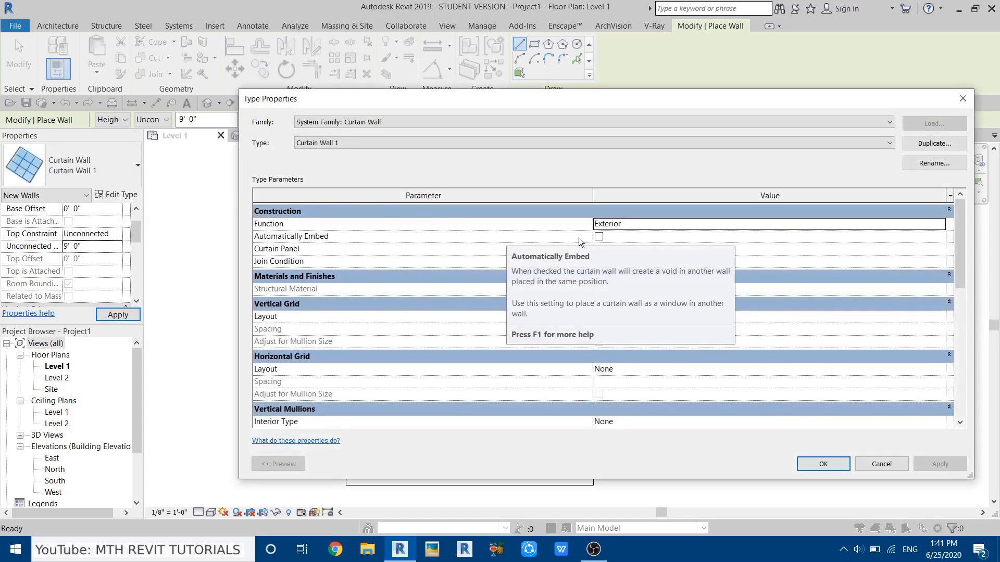
click(825, 462)
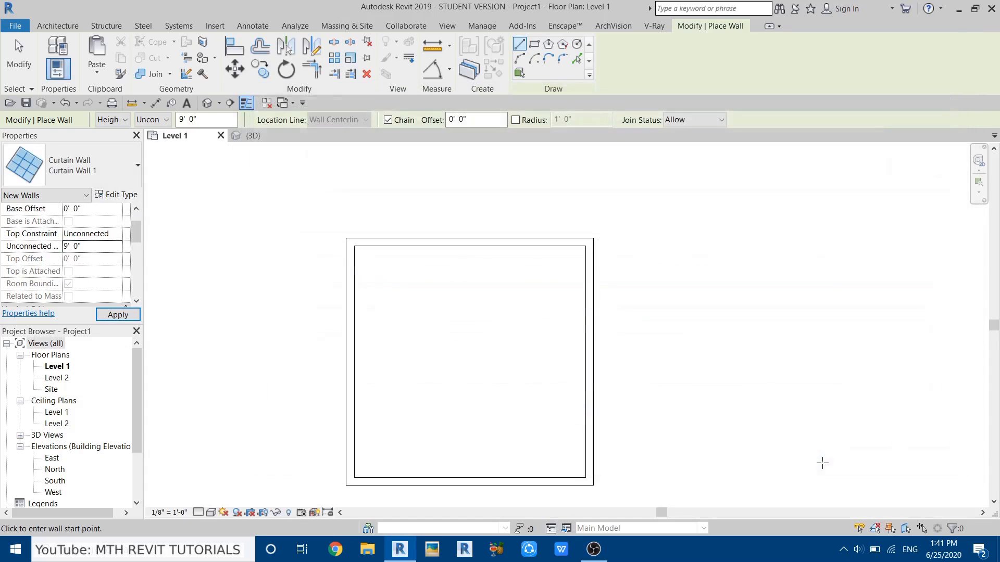
Draw the curtain wall about 12' long within the room's west wall, leaving a short piece of wall at both ends.
click(349, 265)
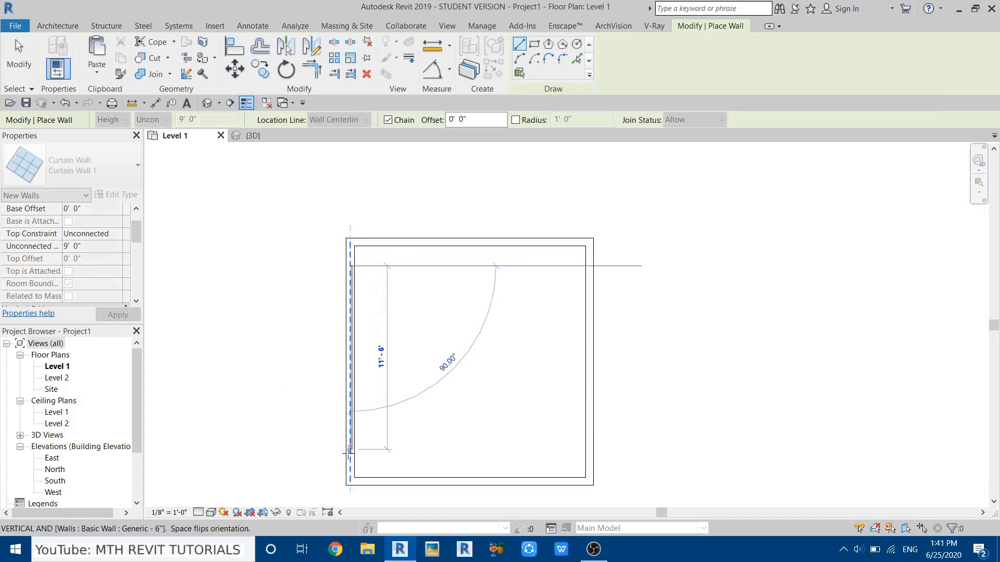
click(350, 458)
key(Escape)
key(Escape)
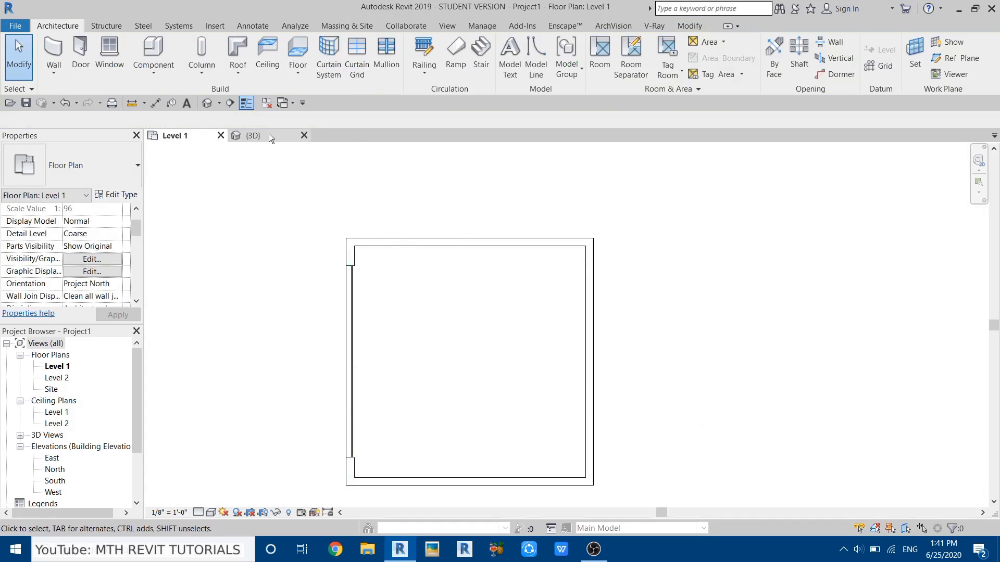
In the 3D view, add a vertical curtain grid line through all segments about 2' from the curtain wall's north end.
click(268, 135)
shift+middle_drag(591, 354, 478, 321)
middle_drag(327, 261, 350, 432)
middle_drag(364, 349, 491, 324)
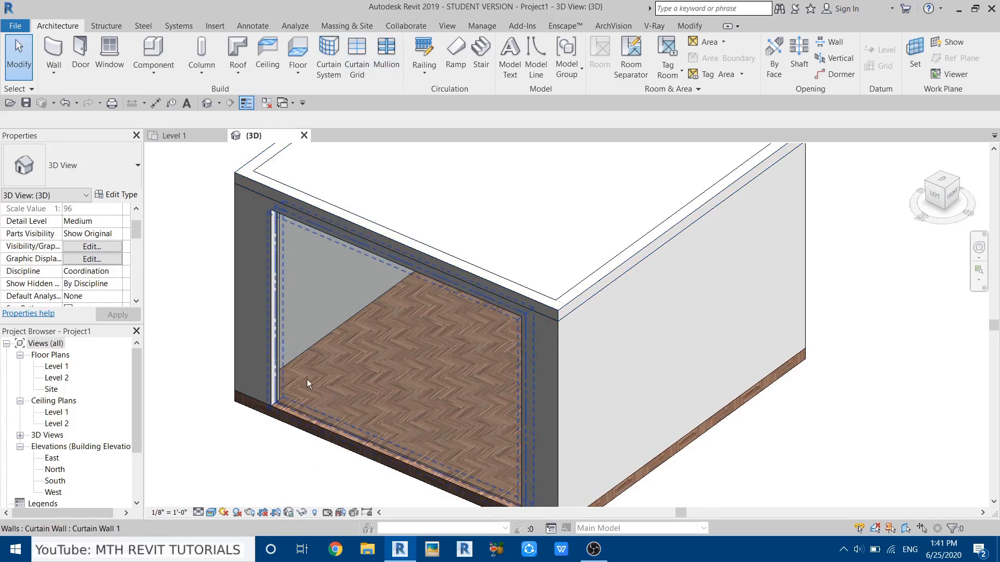
scroll(296, 365, up, 1)
click(359, 73)
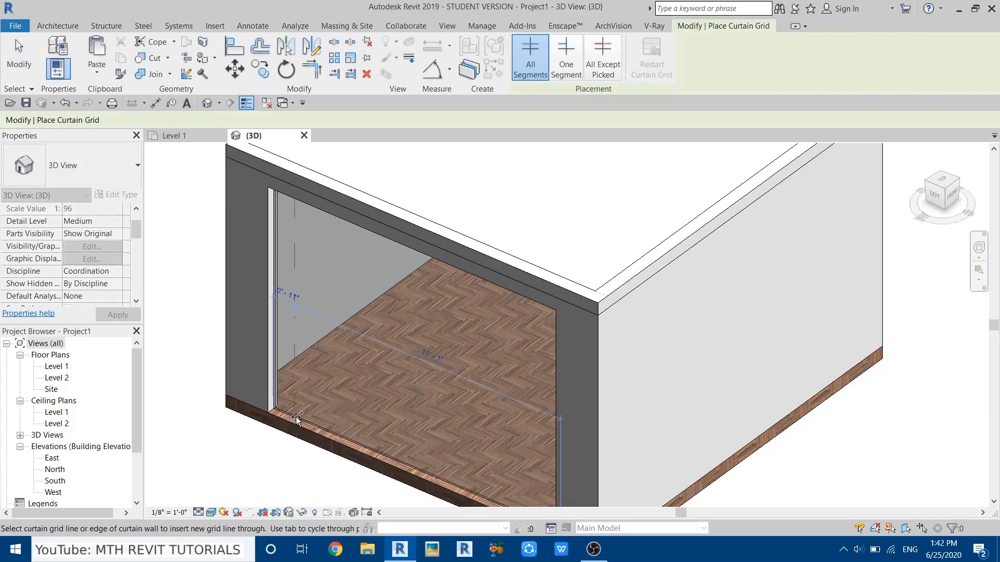
shift+middle_drag(300, 418, 334, 317)
scroll(341, 341, up, 1)
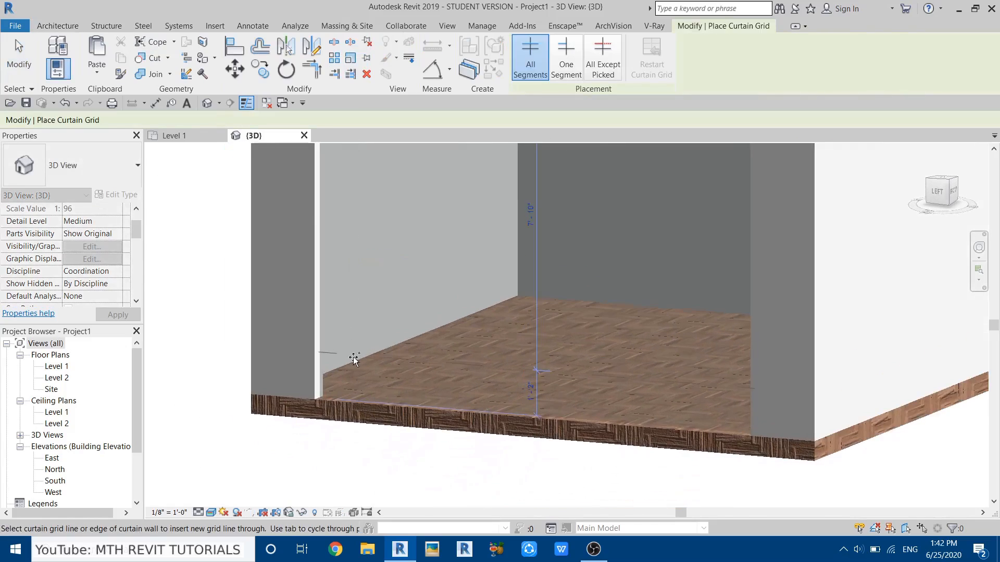
middle_drag(367, 374, 312, 435)
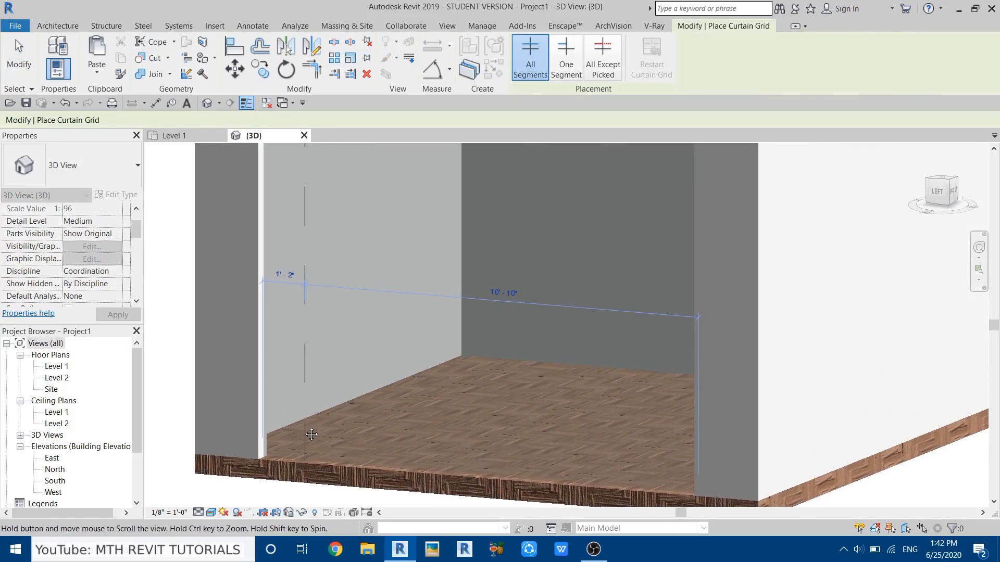
click(336, 458)
scroll(347, 411, down, 4)
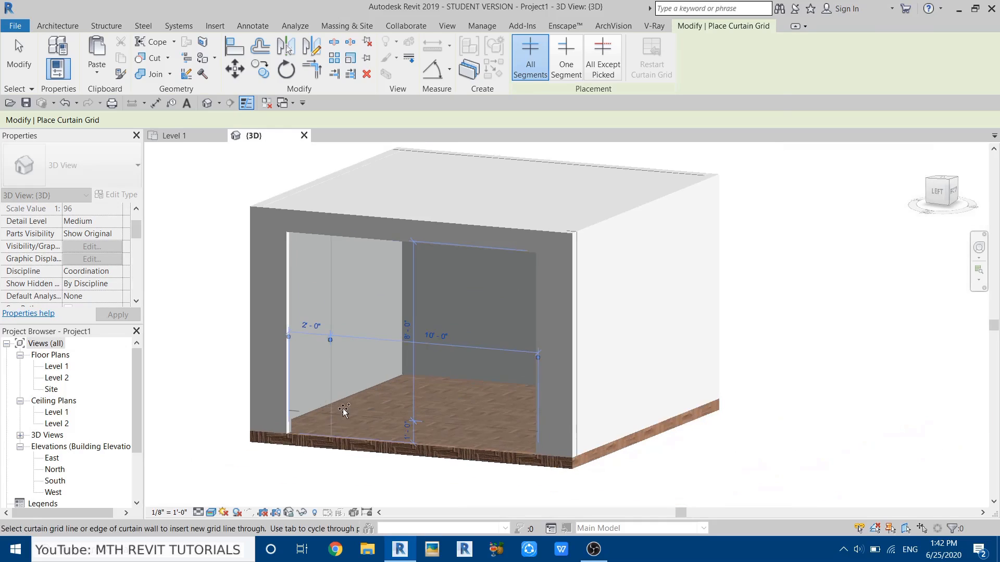
key(Escape)
key(Escape)
Place 2.5" x 5" rectangular mullions on all grid lines of the curtain wall.
click(385, 67)
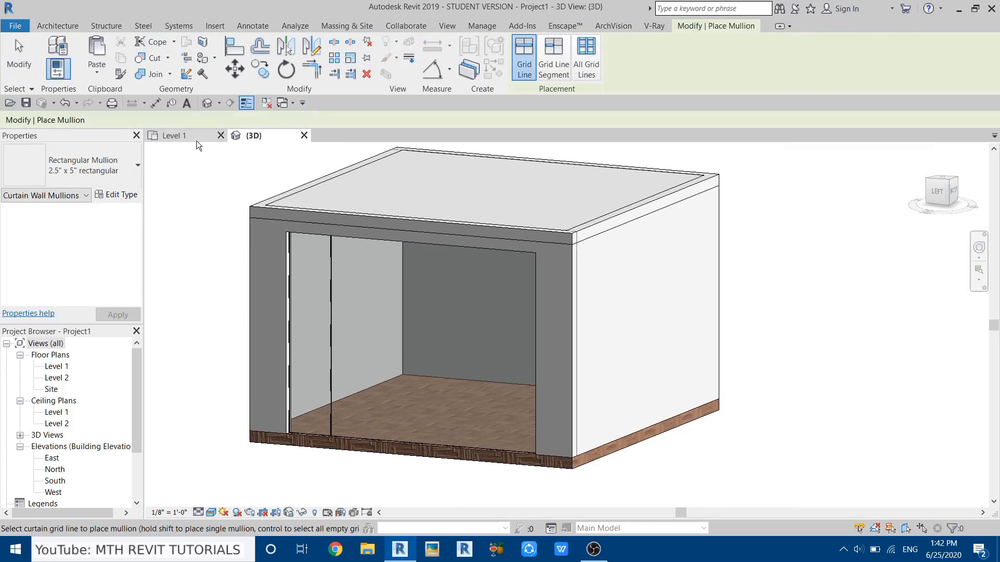
click(99, 165)
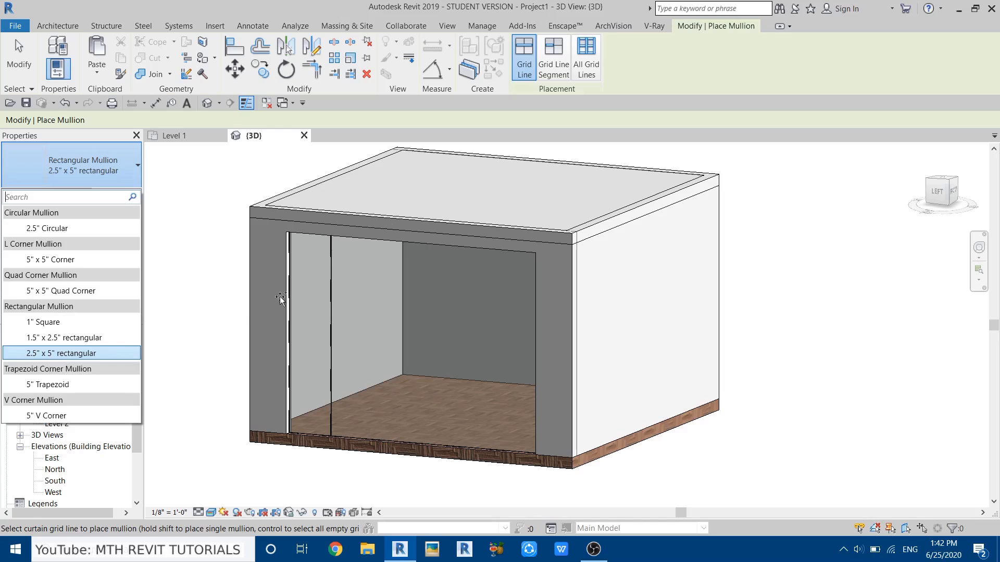
click(587, 79)
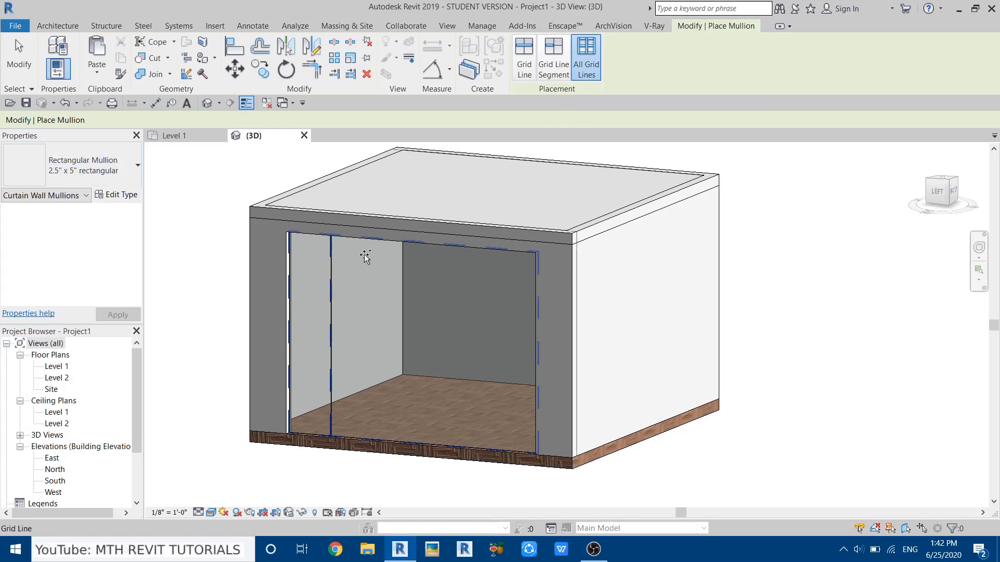
click(370, 267)
key(Escape)
Switch the 3D view to wireframe to reach the grid line inside the curtain wall's intermediate vertical mullion.
shift+middle_drag(372, 365, 324, 383)
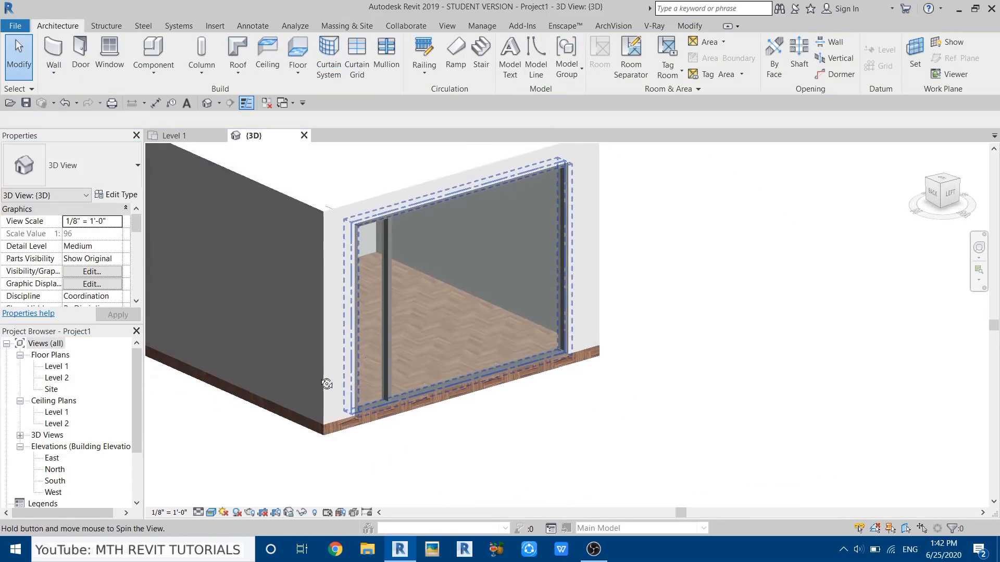
scroll(312, 316, up, 6)
middle_drag(311, 316, 408, 434)
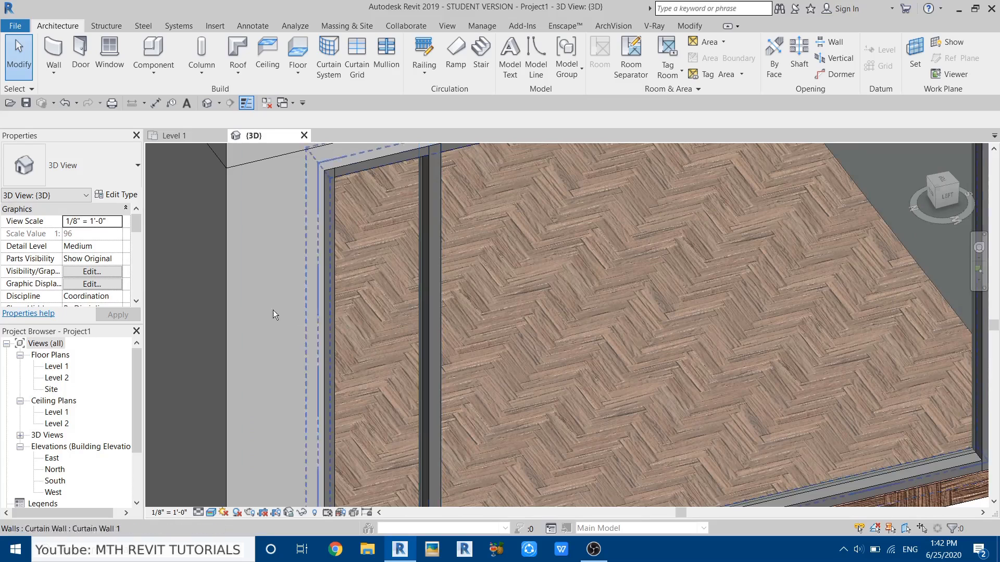
scroll(396, 320, up, 2)
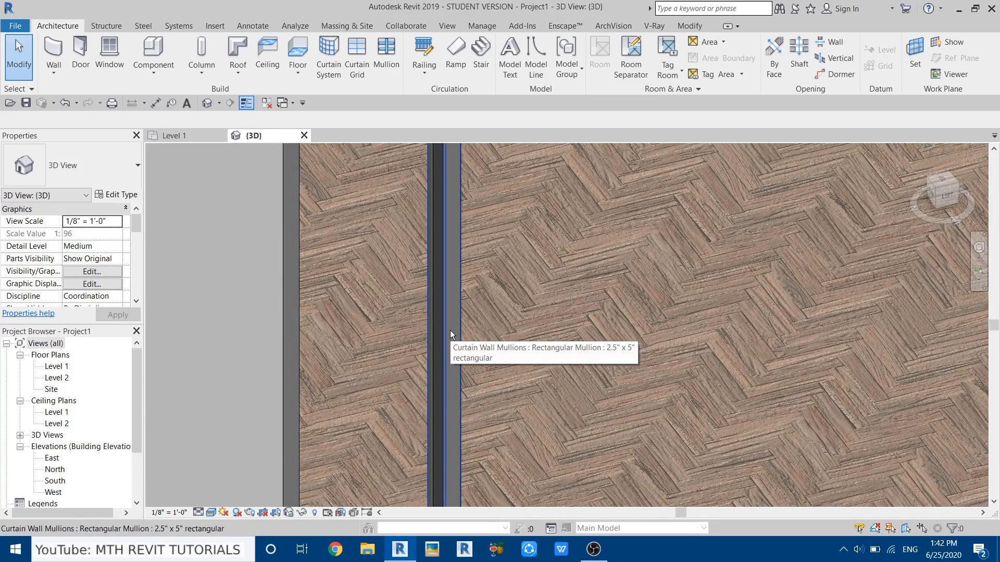
key(Tab)
key(Tab)
key(Tab)
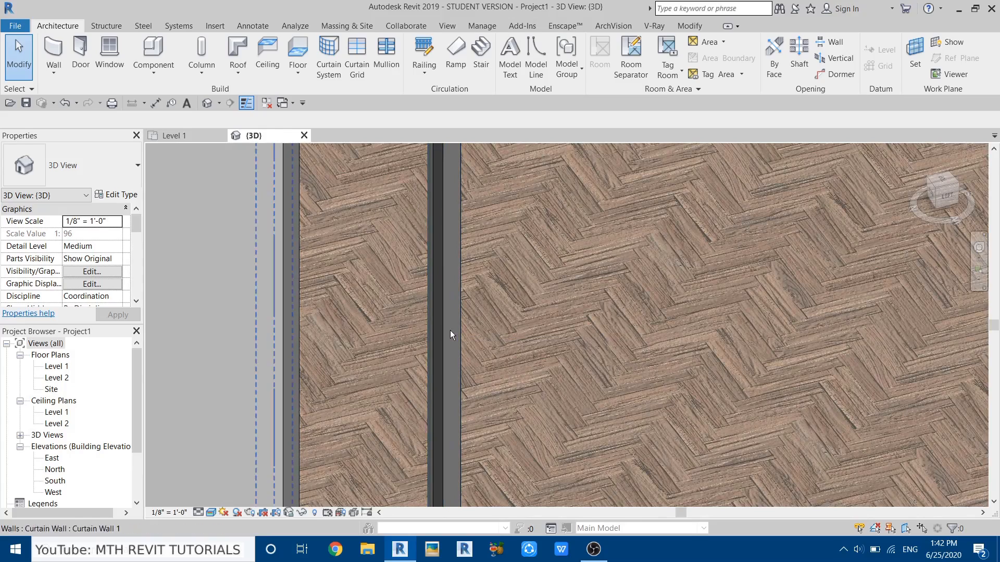
scroll(450, 330, down, 2)
shift+middle_drag(448, 363, 585, 415)
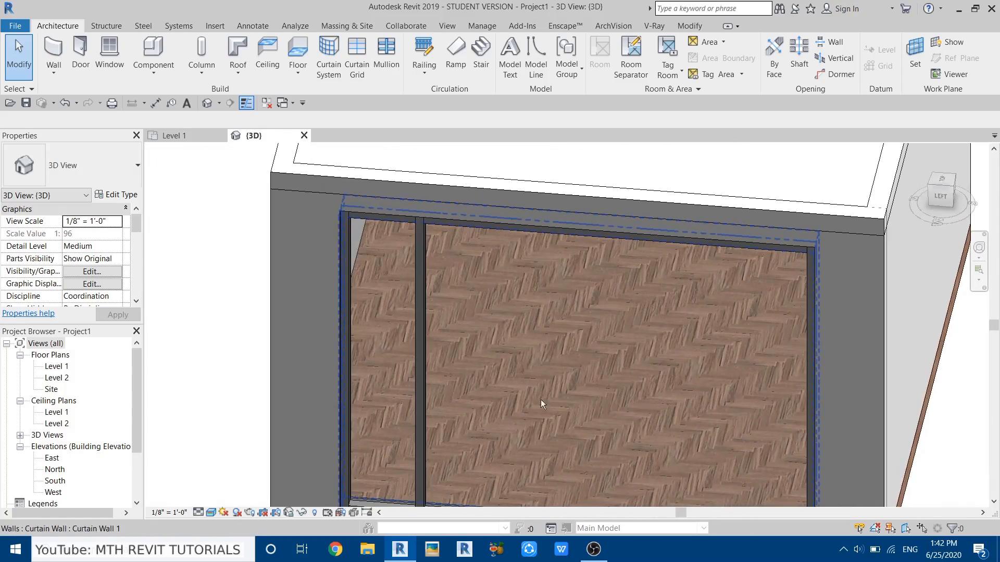
scroll(427, 358, up, 2)
key(Tab)
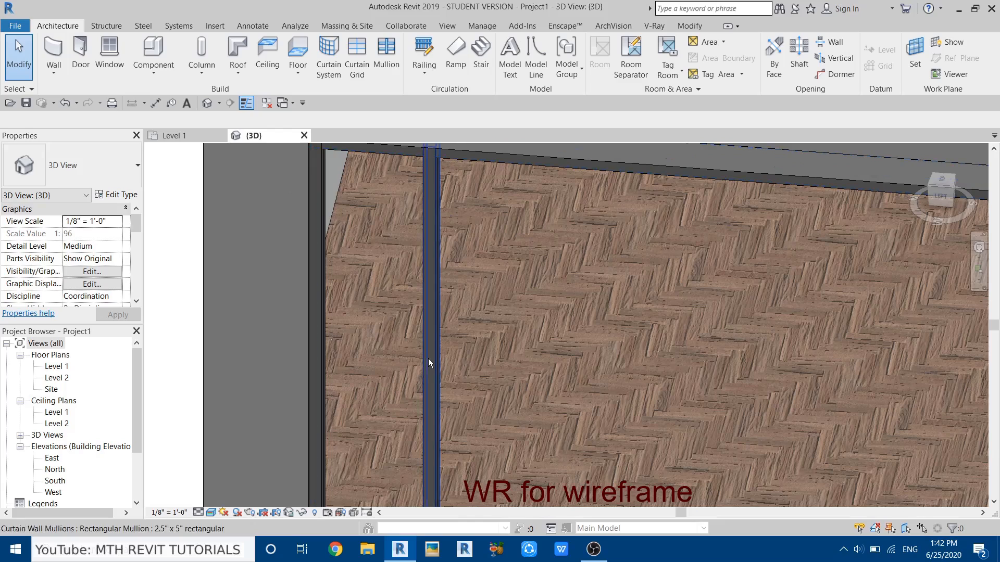
key(w)
key(r)
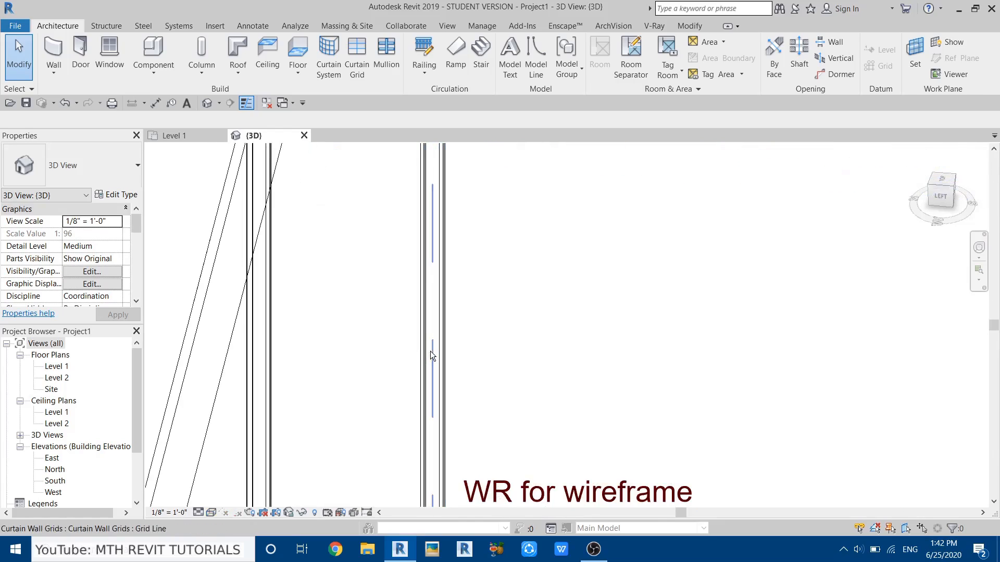
Set the vertical grid line's distance from the curtain wall's north end to 3' and switch the 3D view to shaded display.
click(453, 369)
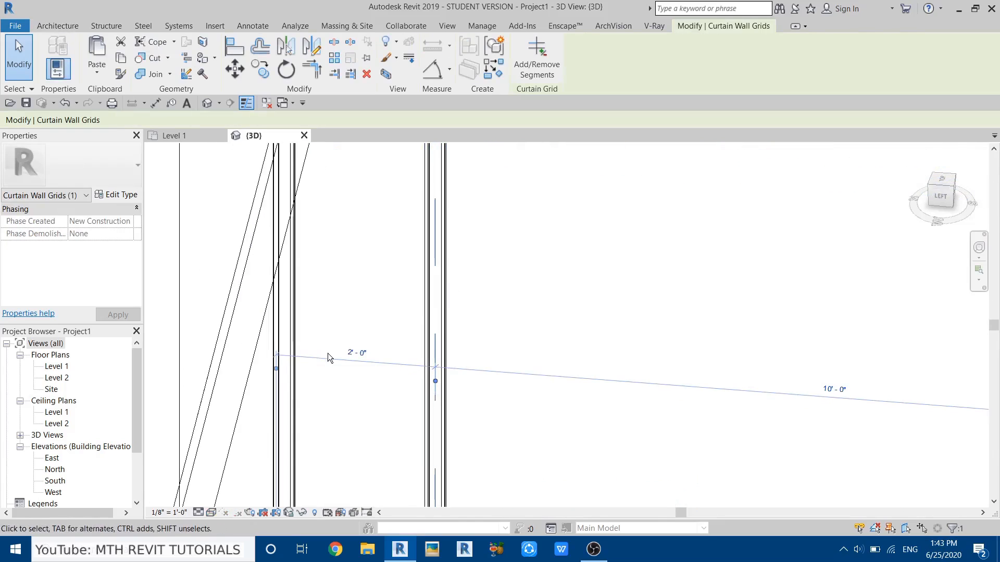
click(341, 349)
text(3')
key(Return)
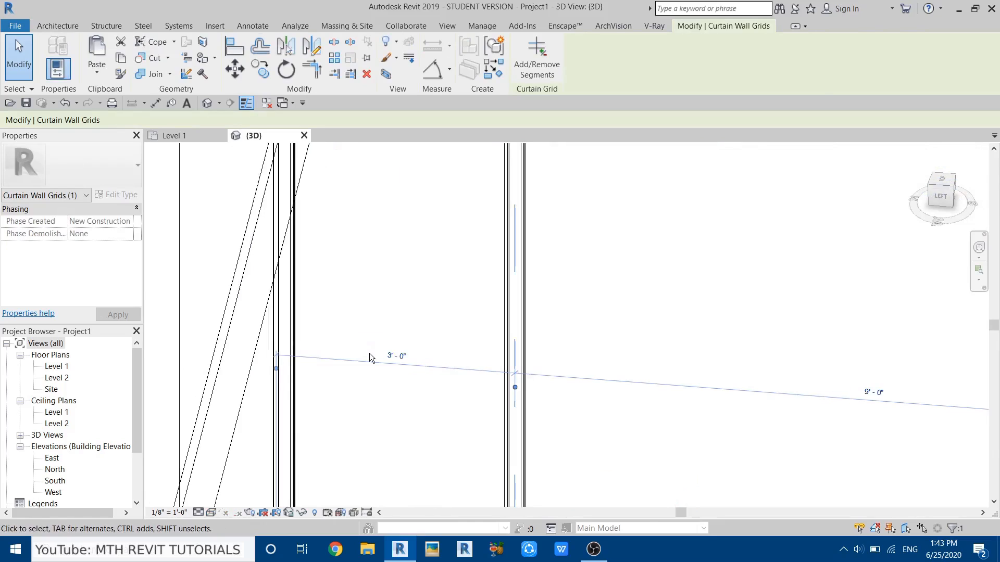
click(424, 342)
scroll(428, 344, down, 3)
key(s)
key(d)
Make the bottom mullion of the narrow glass panel continuous at its join with the intermediate vertical mullion.
mouse_move(446, 352)
shift+middle_down()
mouse_move(569, 420)
mouse_move(649, 392)
shift+middle_up()
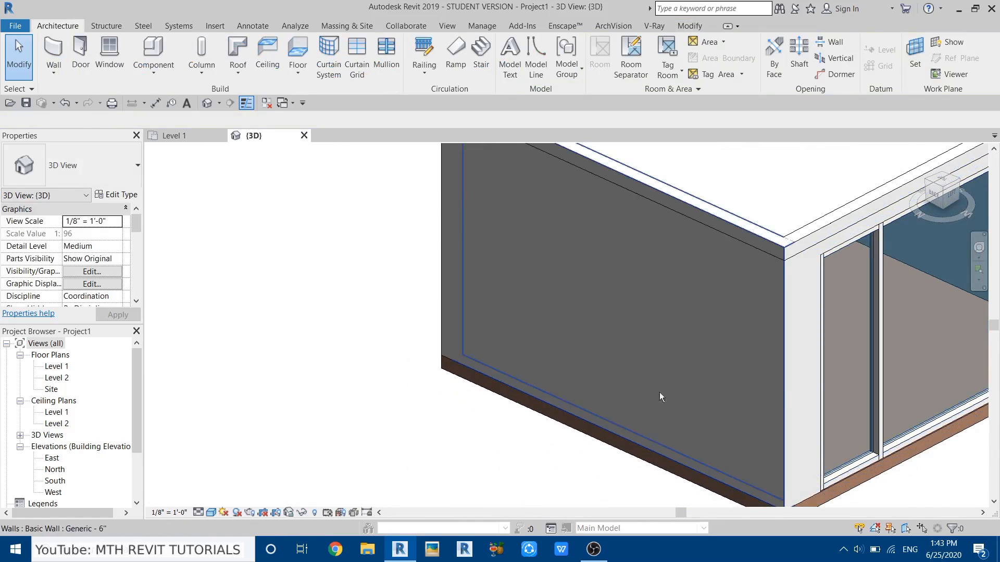
middle_drag(743, 429, 252, 373)
scroll(345, 380, up, 1)
scroll(345, 380, up, 5)
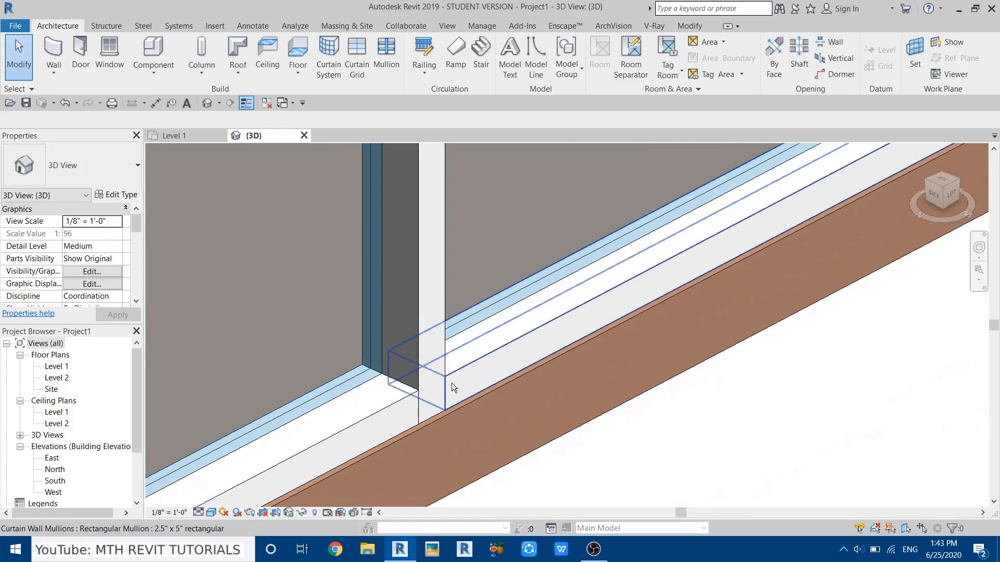
click(397, 407)
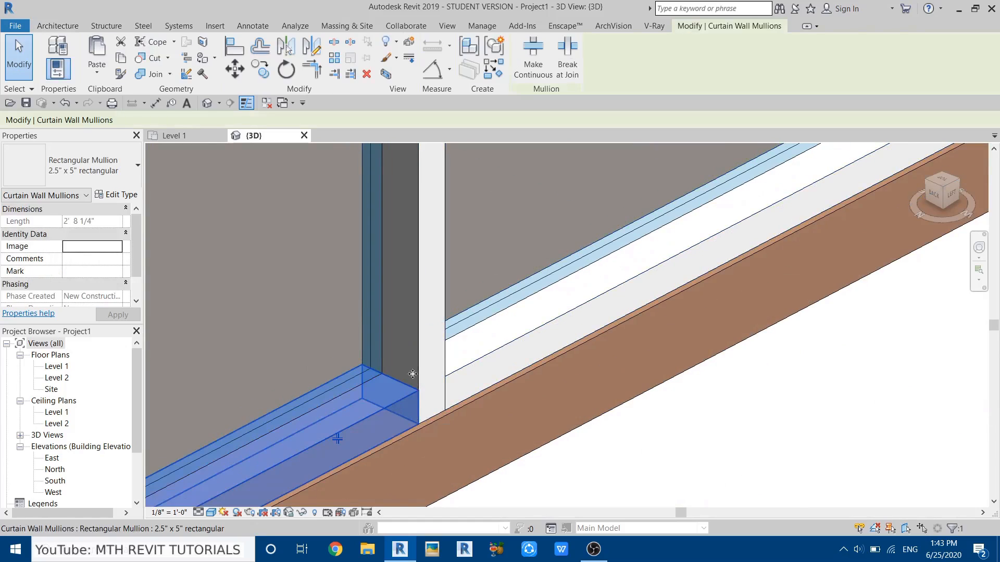
click(533, 62)
scroll(479, 417, down, 5)
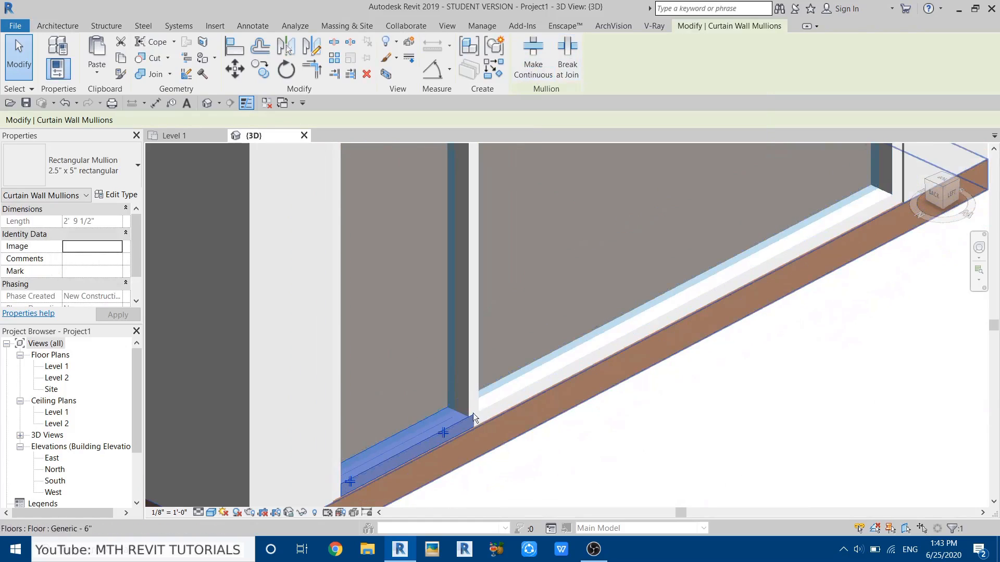
key(Escape)
Make the top mullion of the narrow glass panel continuous at its join with the intermediate vertical mullion.
middle_drag(476, 224, 458, 343)
scroll(458, 342, up, 3)
shift+middle_drag(388, 345, 404, 225)
middle_drag(404, 225, 433, 286)
scroll(432, 286, up, 3)
shift+middle_drag(403, 326, 406, 339)
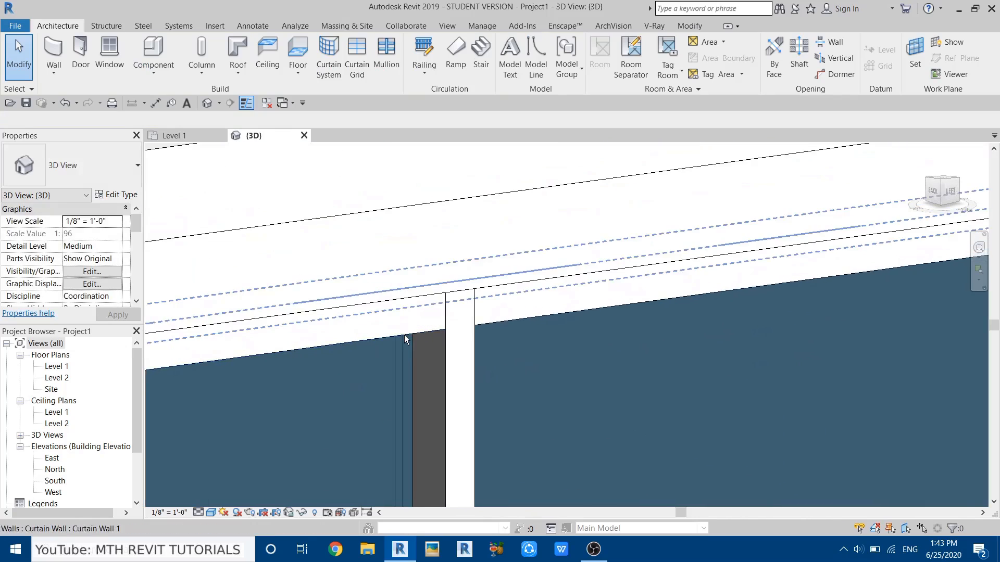
click(407, 333)
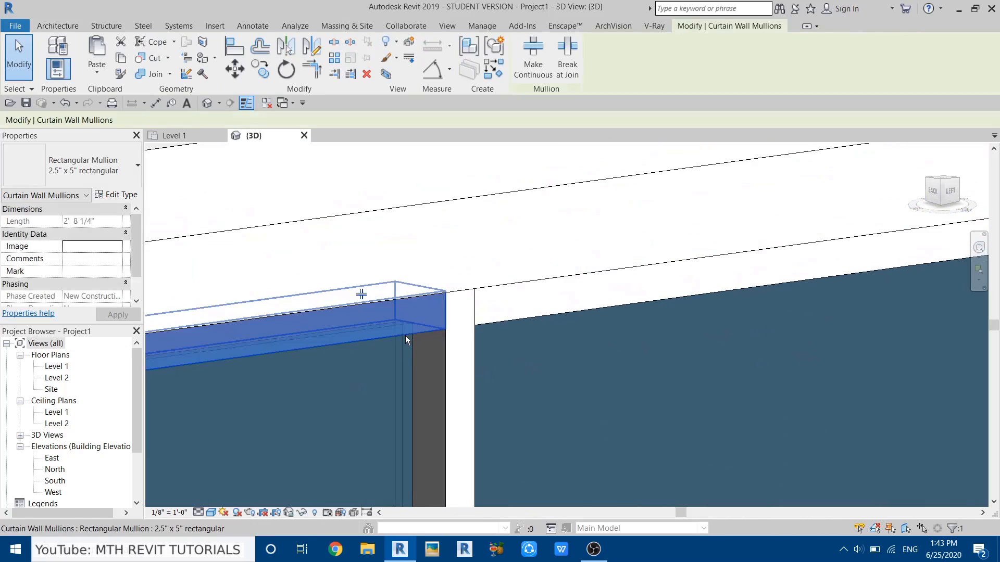
click(541, 67)
key(Escape)
shift+middle_drag(567, 330, 452, 346)
shift+middle_drag(461, 290, 409, 338)
scroll(409, 338, up, 2)
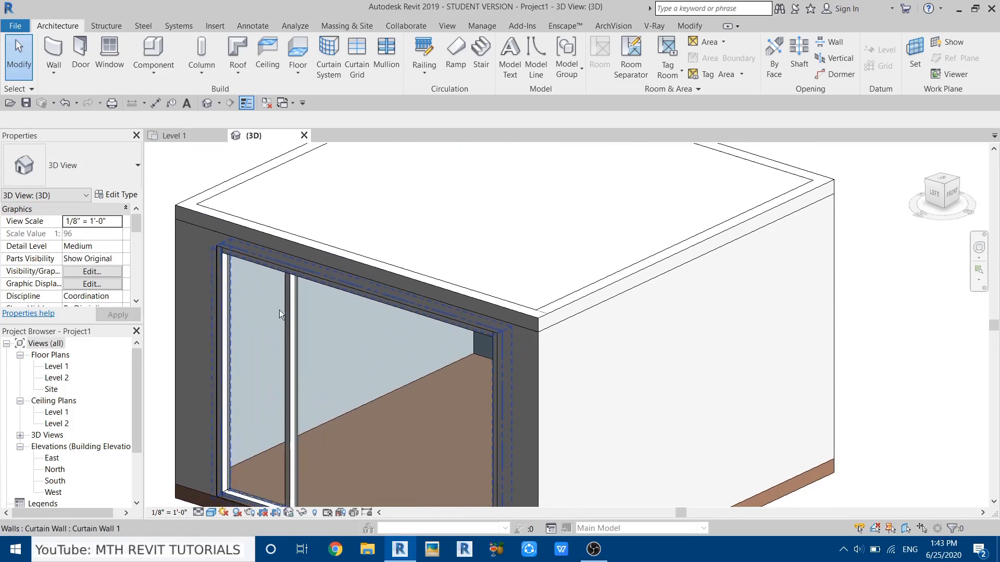
Create a new family from the Profile.rft template.
scroll(278, 430, up, 3)
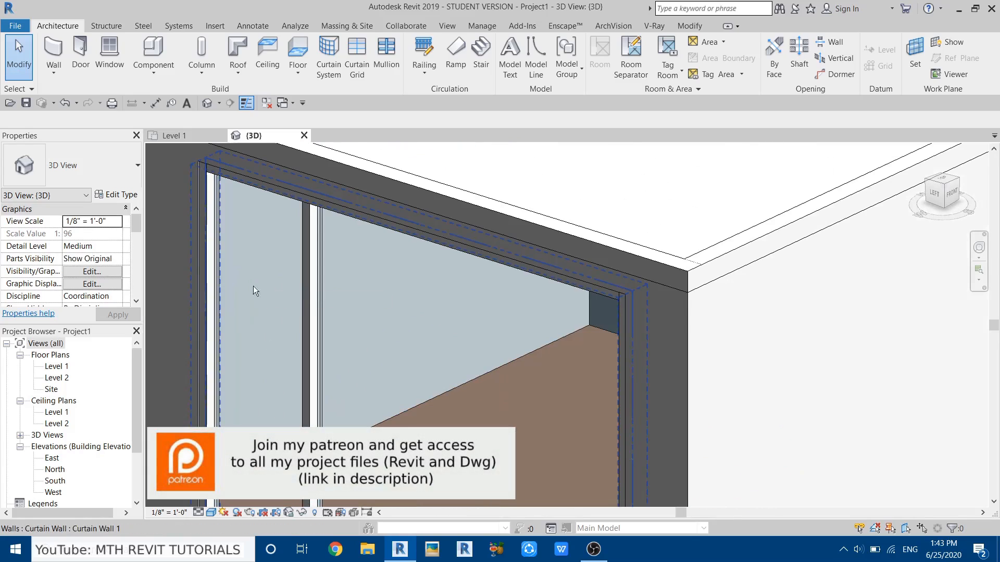
click(15, 27)
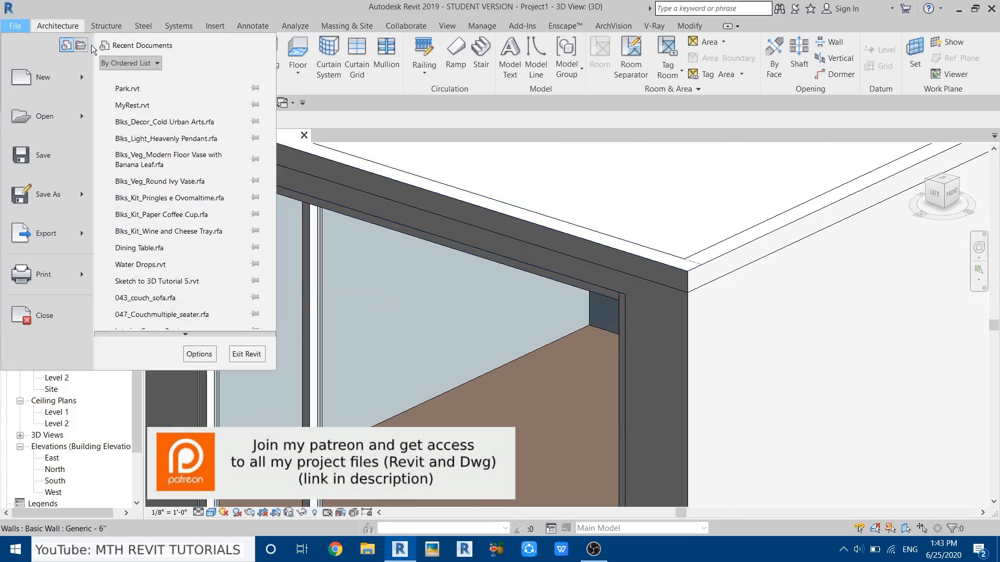
mouse_move(86, 78)
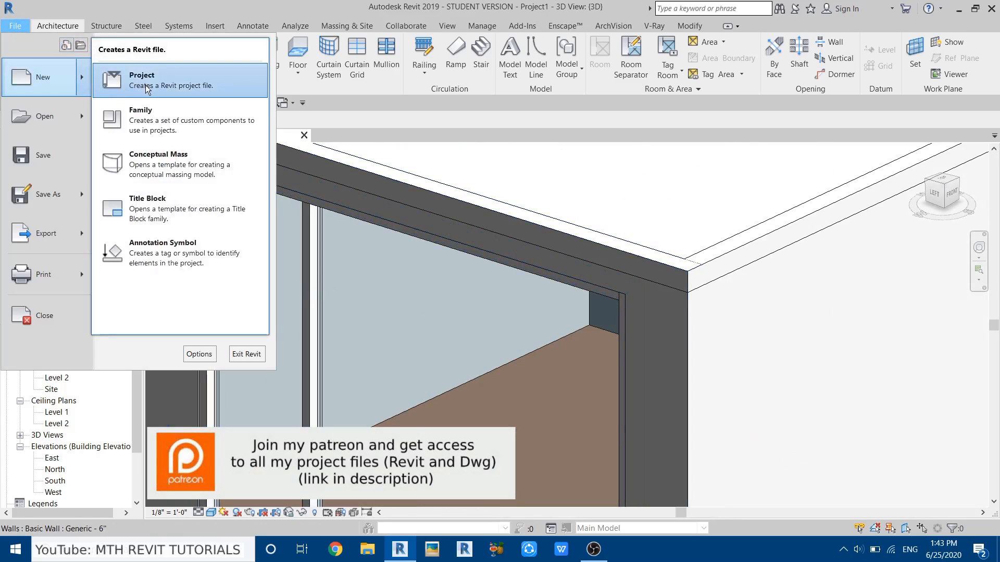
click(162, 113)
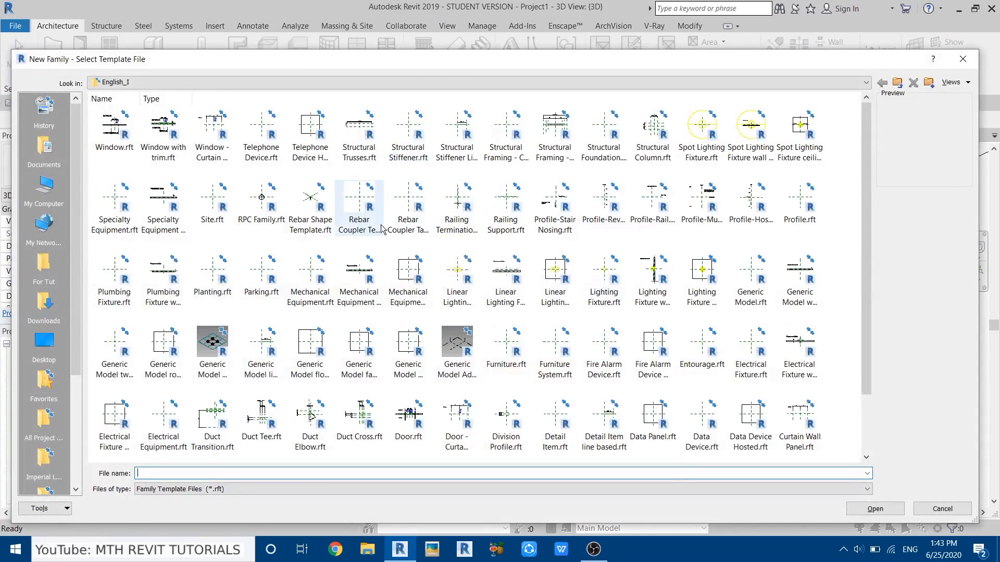
click(794, 224)
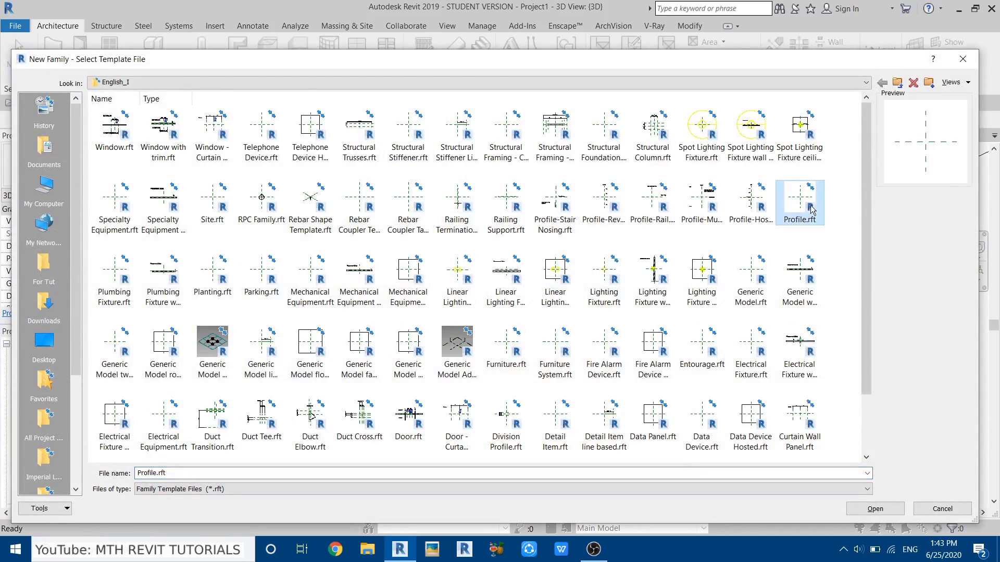
click(879, 510)
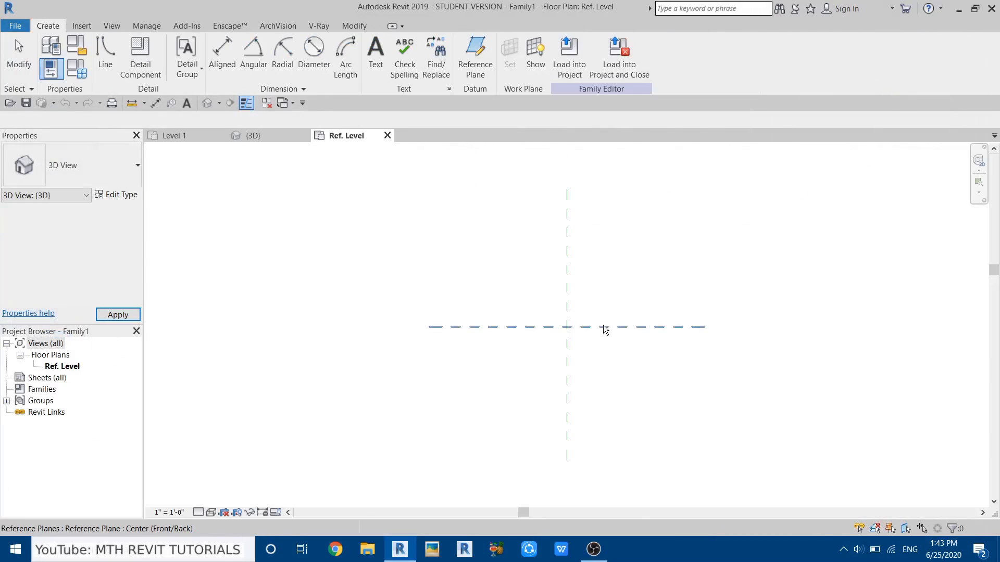
Draw a rectangle about 1" wide and 3/4" high with one side on the vertical reference plane, crossing the horizontal one.
scroll(603, 326, up, 4)
middle_drag(527, 319, 475, 319)
click(106, 62)
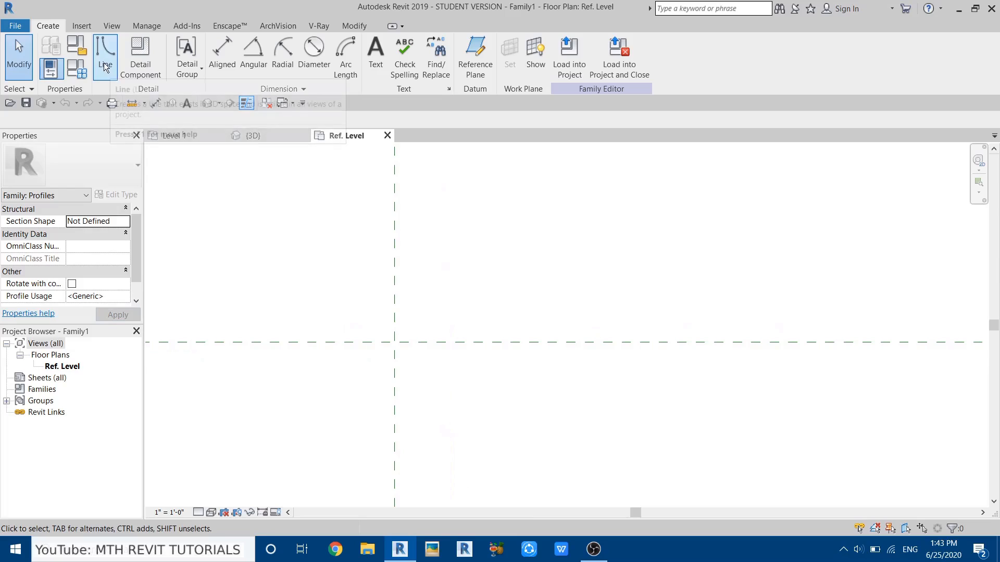
click(460, 50)
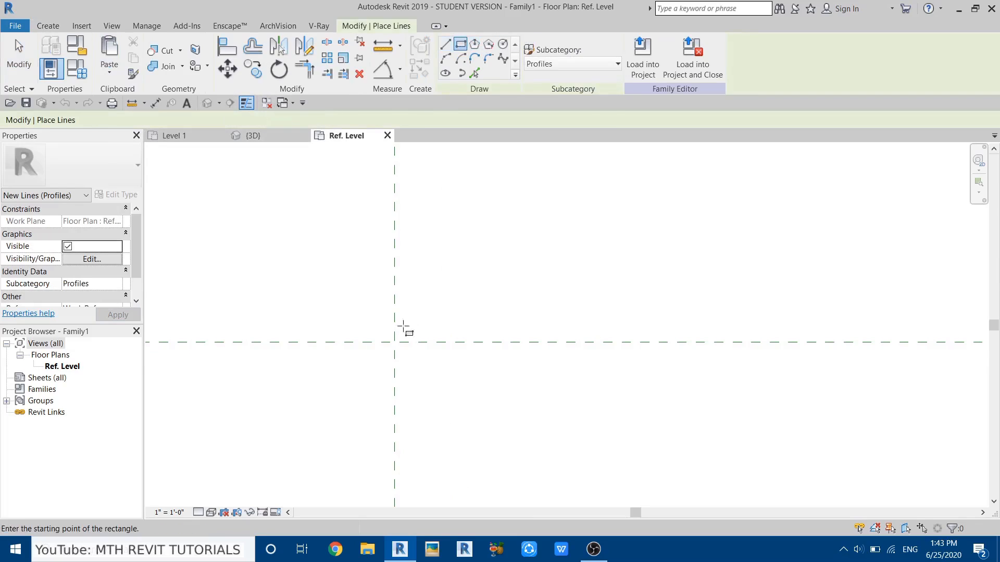
click(395, 328)
click(431, 354)
scroll(407, 336, up, 3)
key(Escape)
key(Escape)
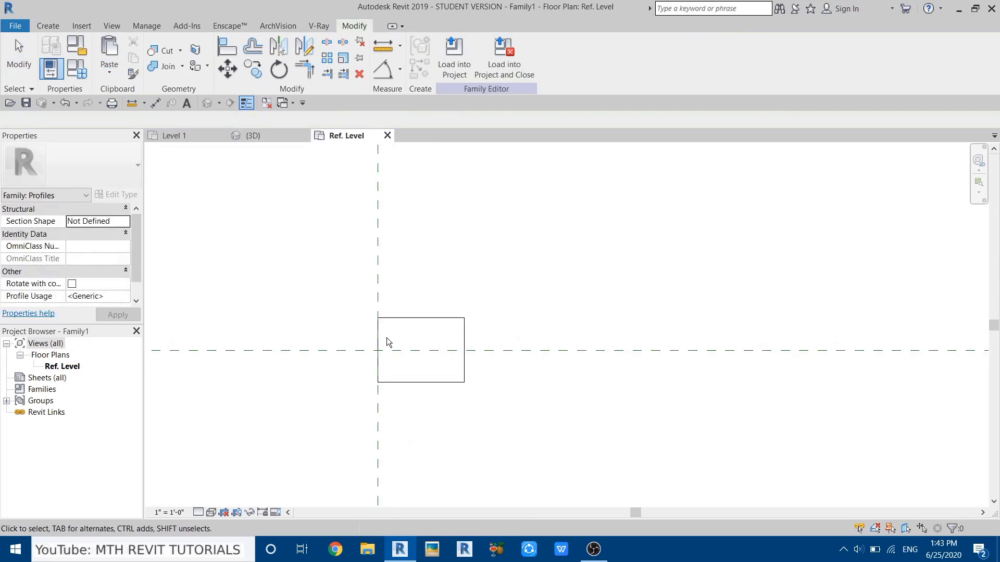
Set the rectangle's width and height to .5" each.
click(415, 317)
click(418, 276)
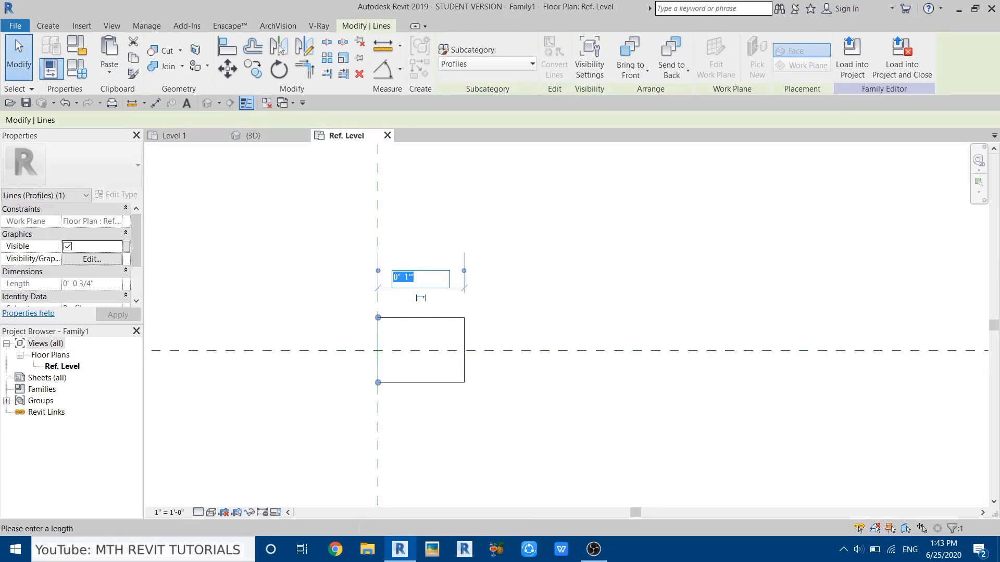
text(.5")
key(Return)
scroll(423, 305, up, 1)
click(457, 326)
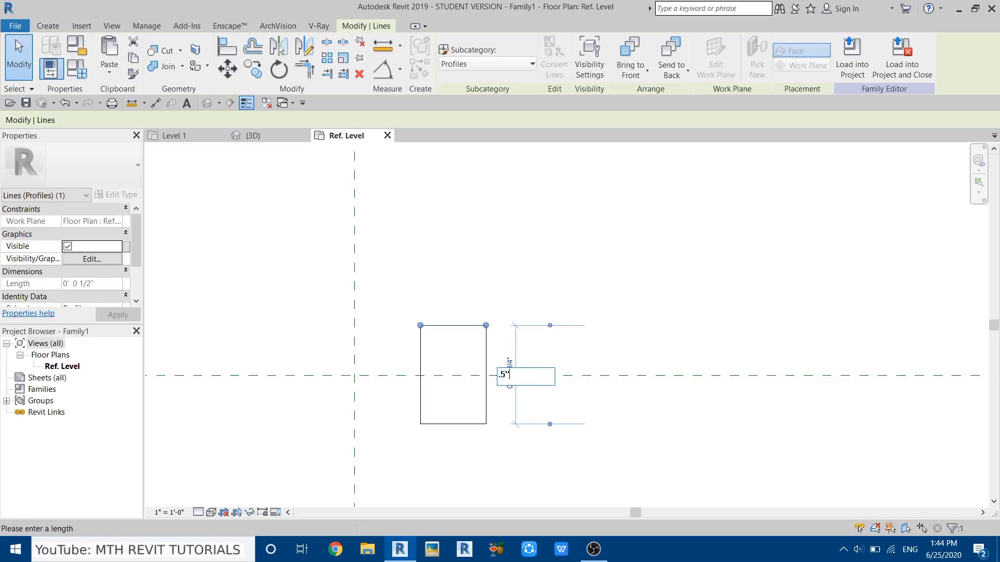
key(Return)
Move the square so the midpoint of its left side sits on the intersection of the two reference planes.
click(429, 311)
drag(396, 307, 607, 466)
click(227, 70)
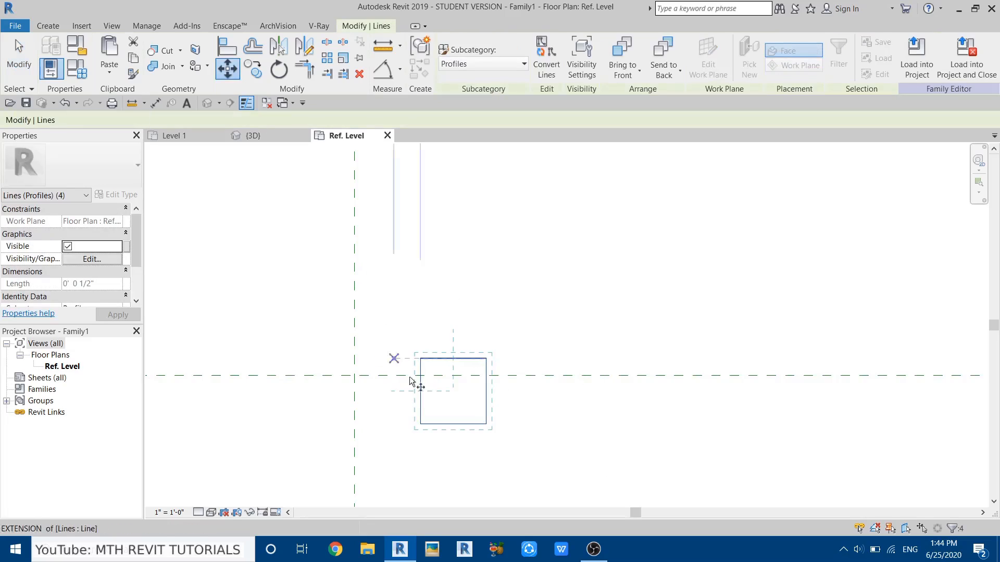
click(420, 390)
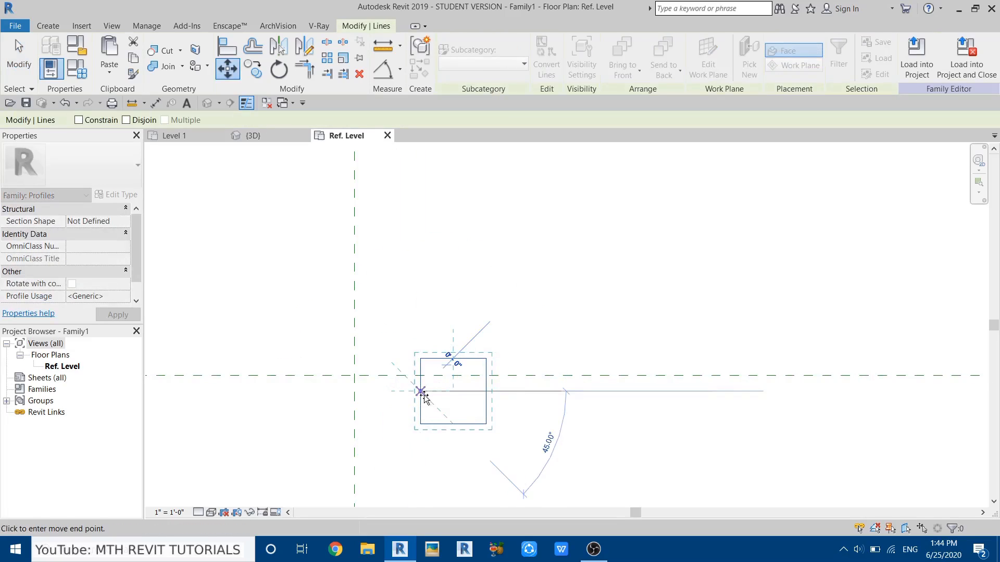
click(354, 375)
scroll(354, 375, up, 2)
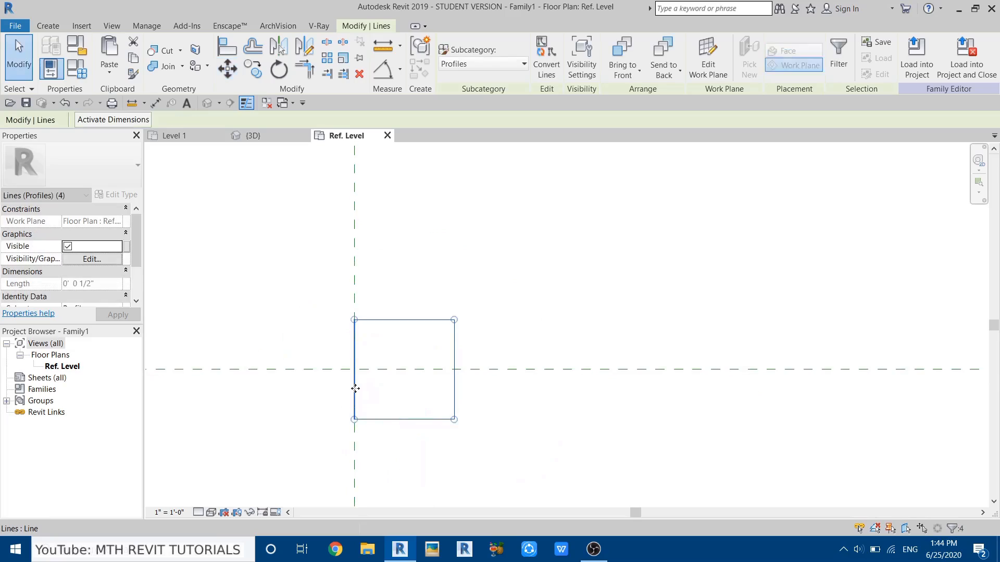
key(Escape)
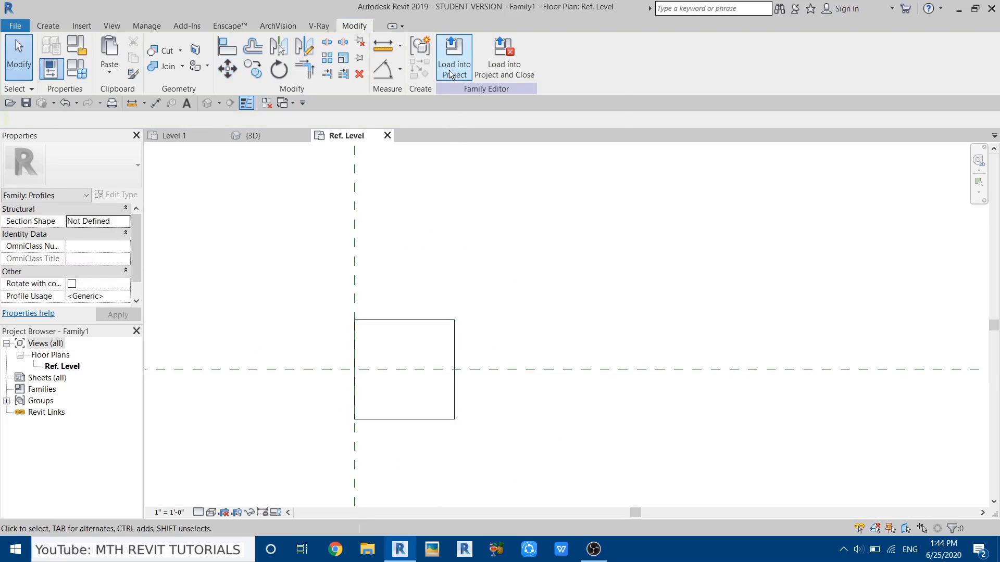
Load the square profile family into the room project.
scroll(507, 379, down, 4)
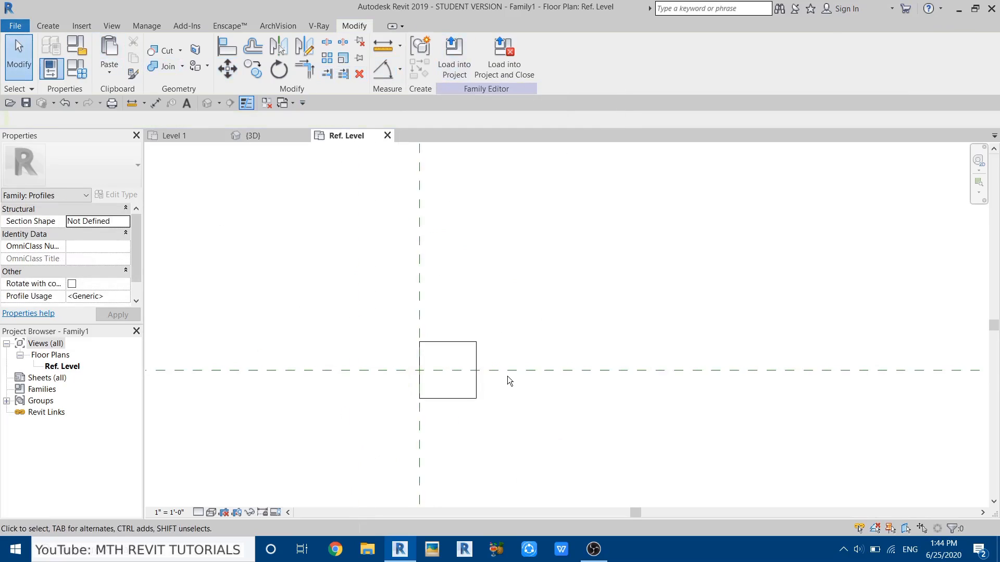
middle_drag(445, 387, 481, 409)
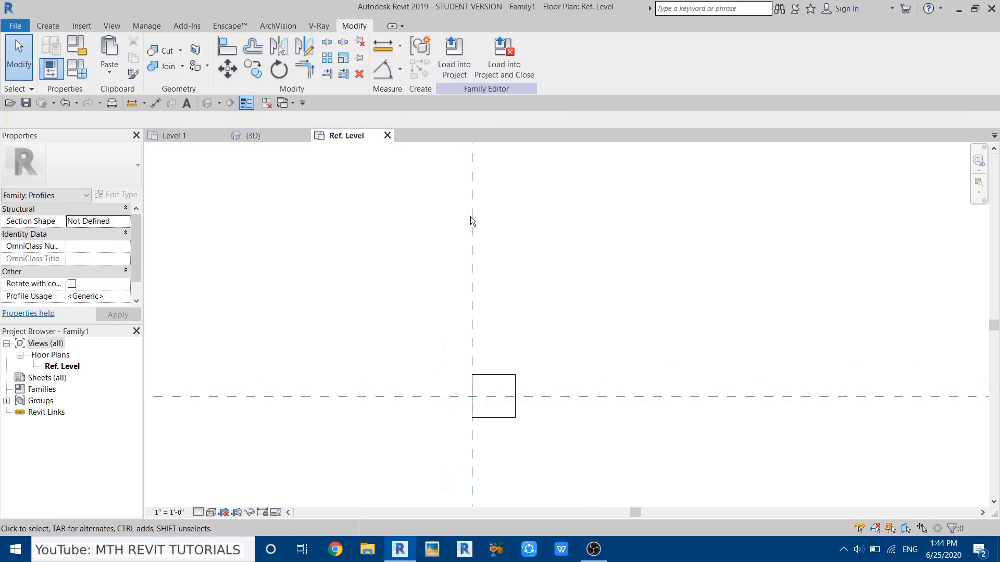
click(454, 74)
Draw a horizontal building section across the upper part of the room, looking north, and open its section view.
middle_drag(377, 340, 395, 343)
scroll(404, 291, up, 1)
middle_drag(356, 182, 338, 234)
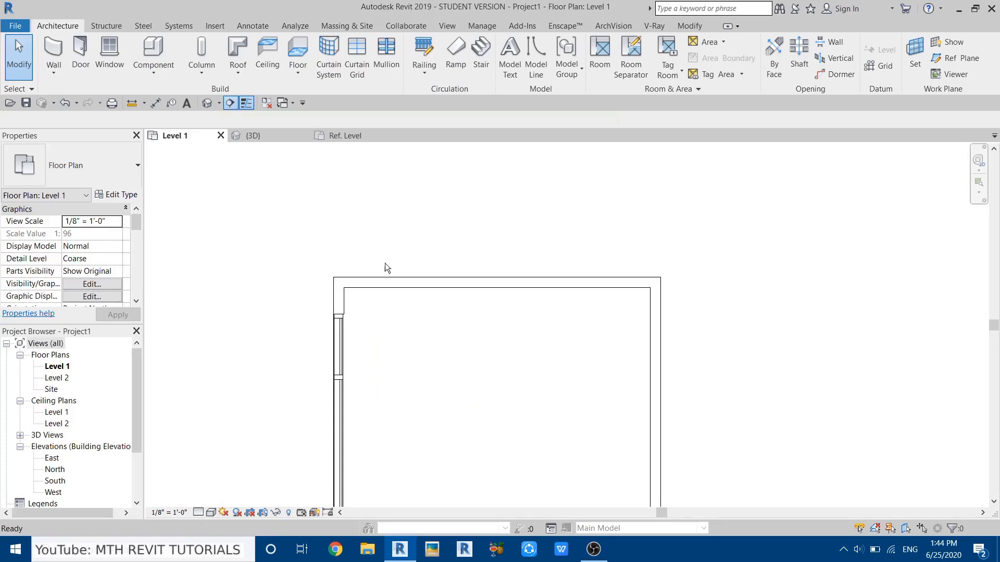
scroll(400, 306, down, 2)
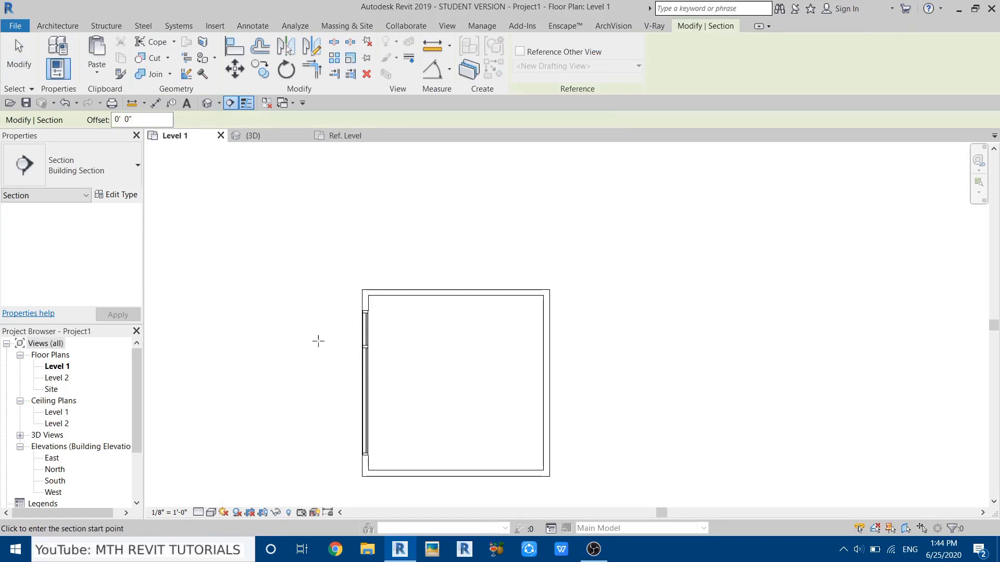
click(292, 339)
click(588, 339)
key(Escape)
key(Escape)
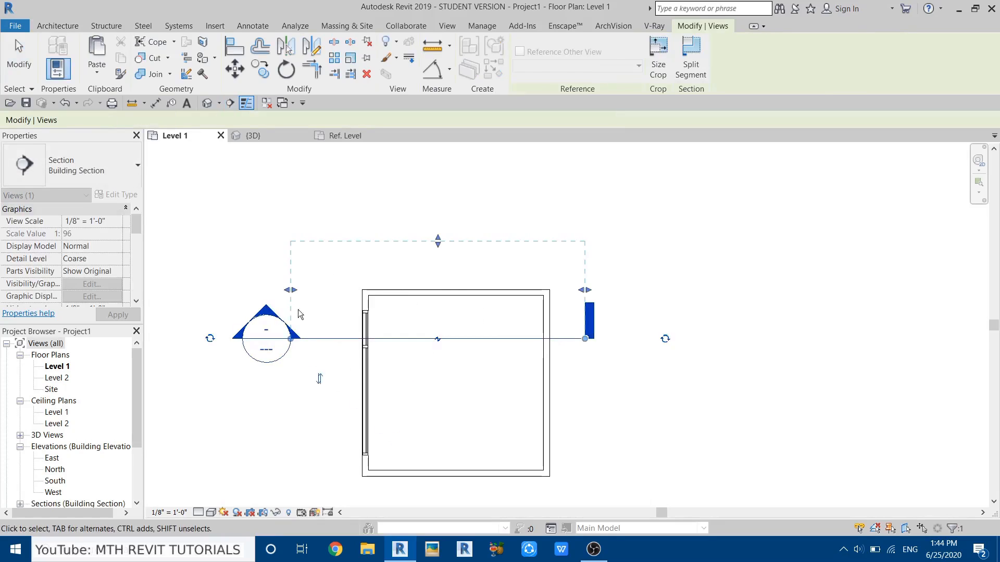
double_click(268, 310)
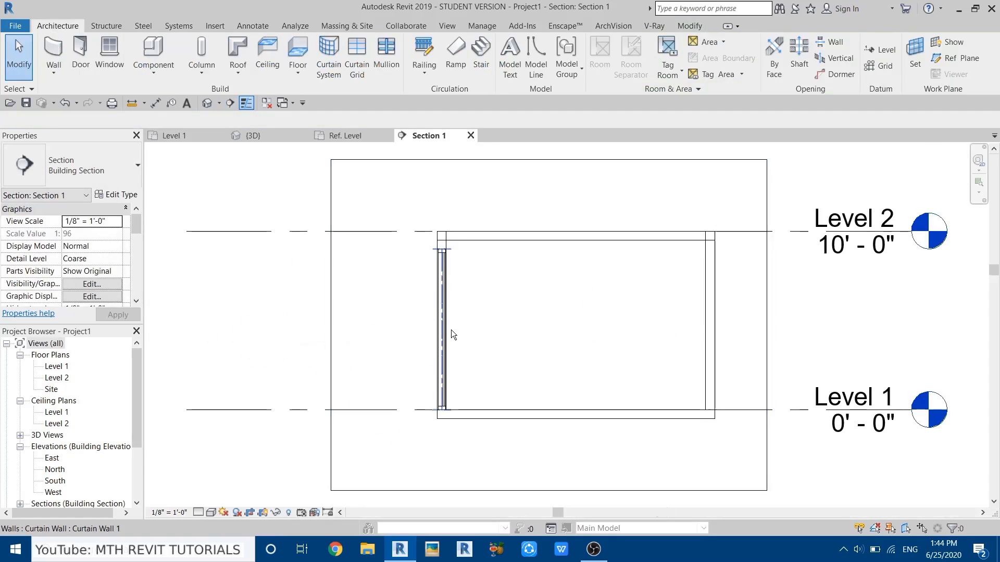
Start a wall reveal and set its type's profile to Family1 : Family1.
scroll(319, 331, up, 2)
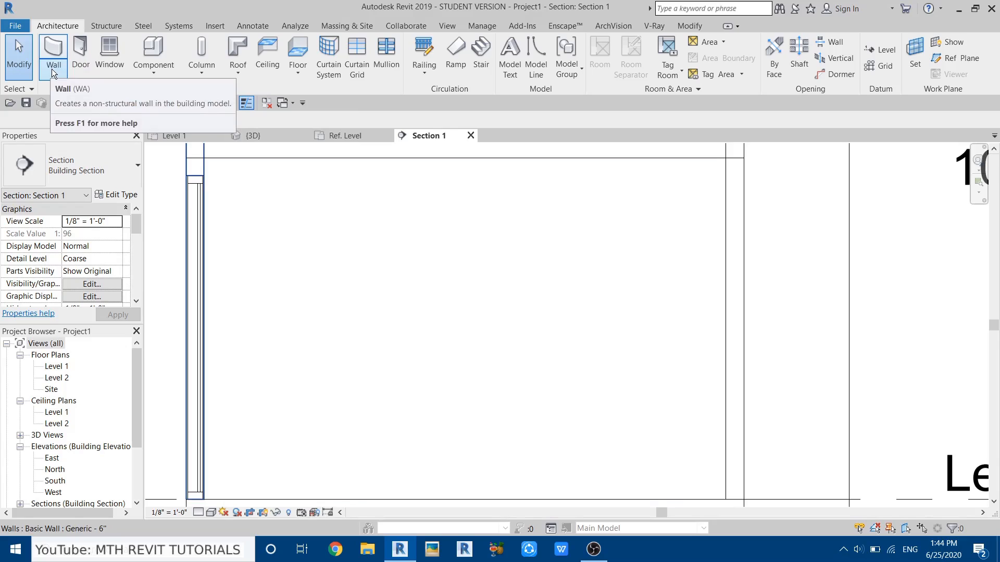
click(54, 72)
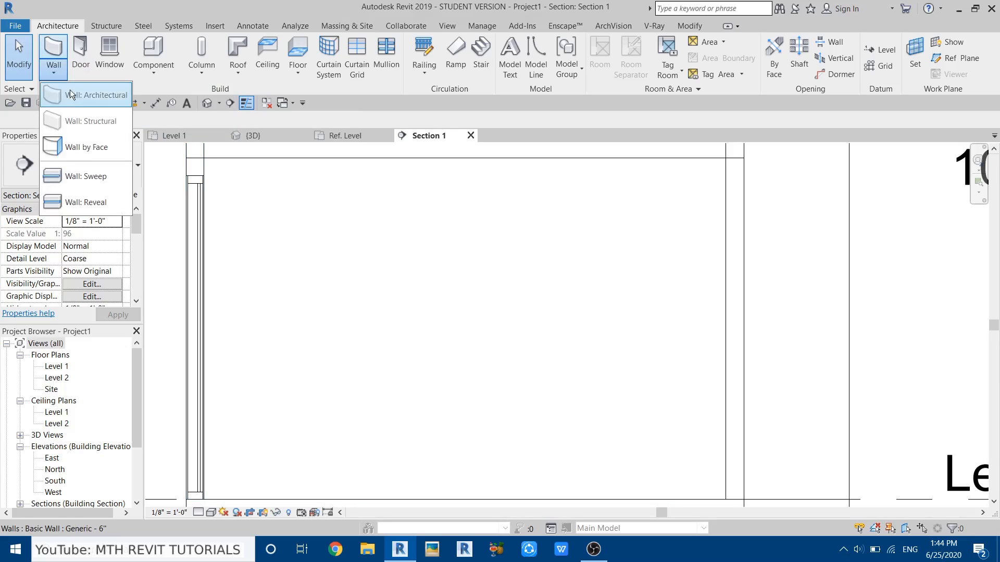
click(96, 211)
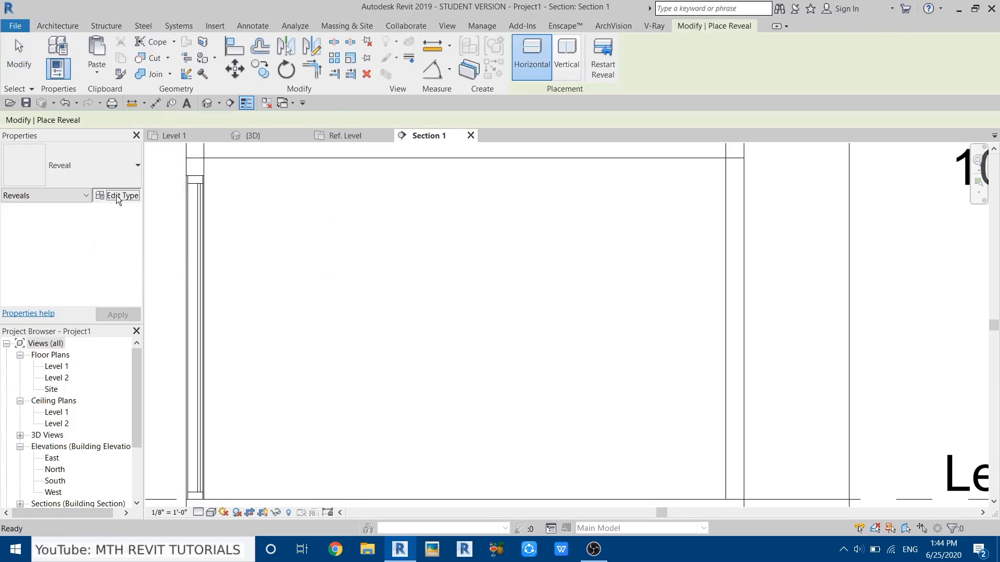
click(117, 195)
drag(861, 100, 736, 83)
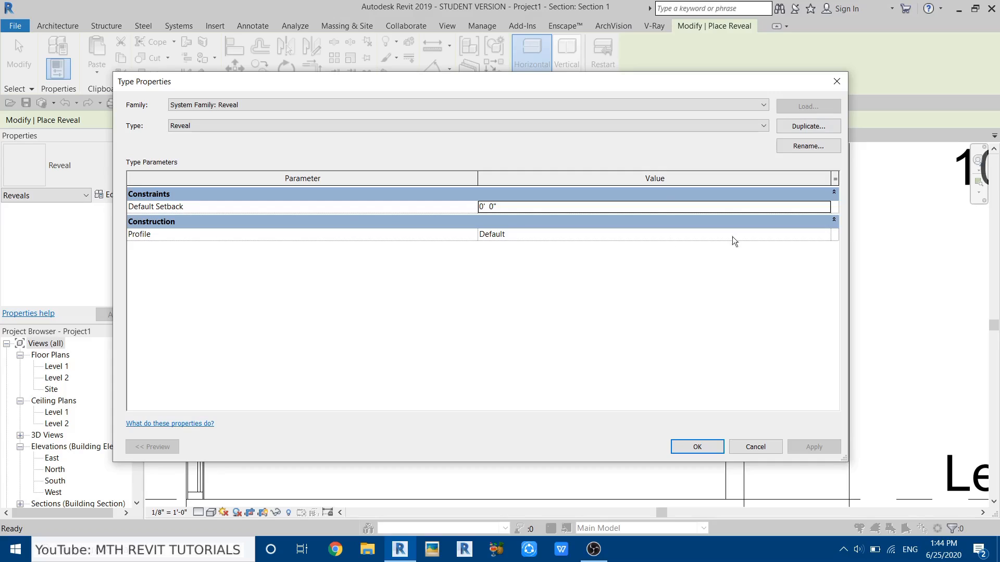
click(822, 238)
click(826, 235)
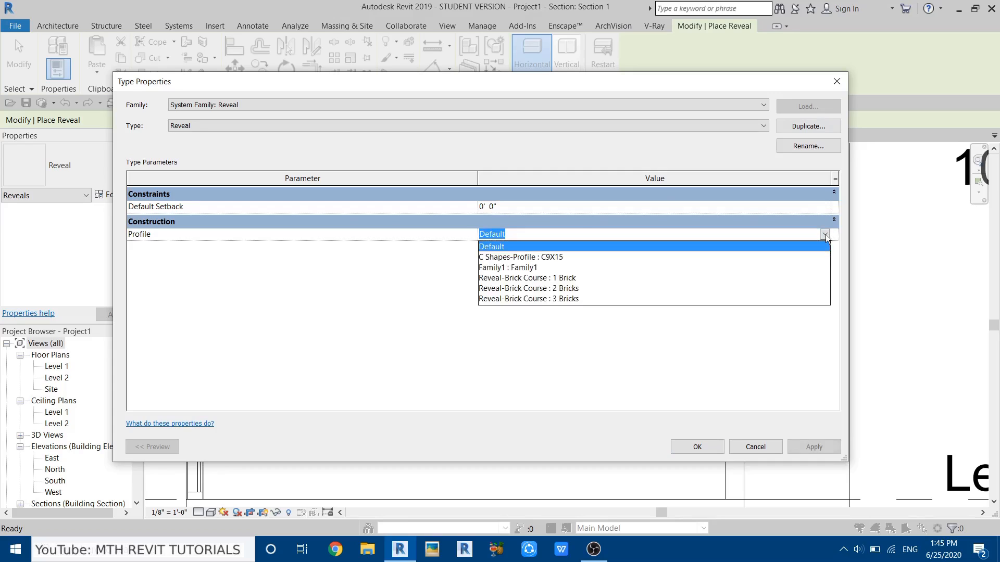
click(528, 268)
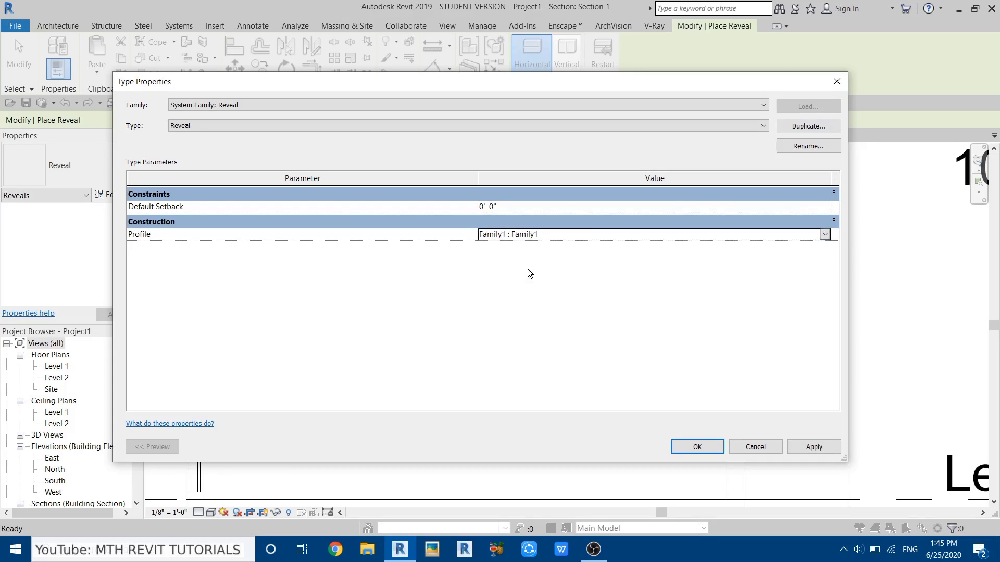
click(702, 448)
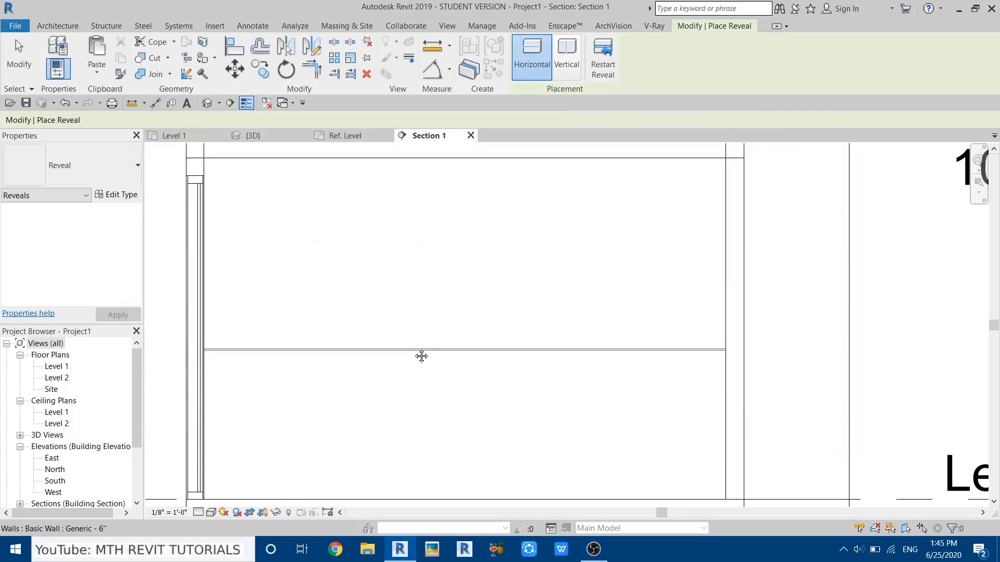
Place five separate vertical reveals spaced roughly evenly along the room's back wall.
middle_drag(528, 356, 468, 342)
scroll(467, 342, down, 1)
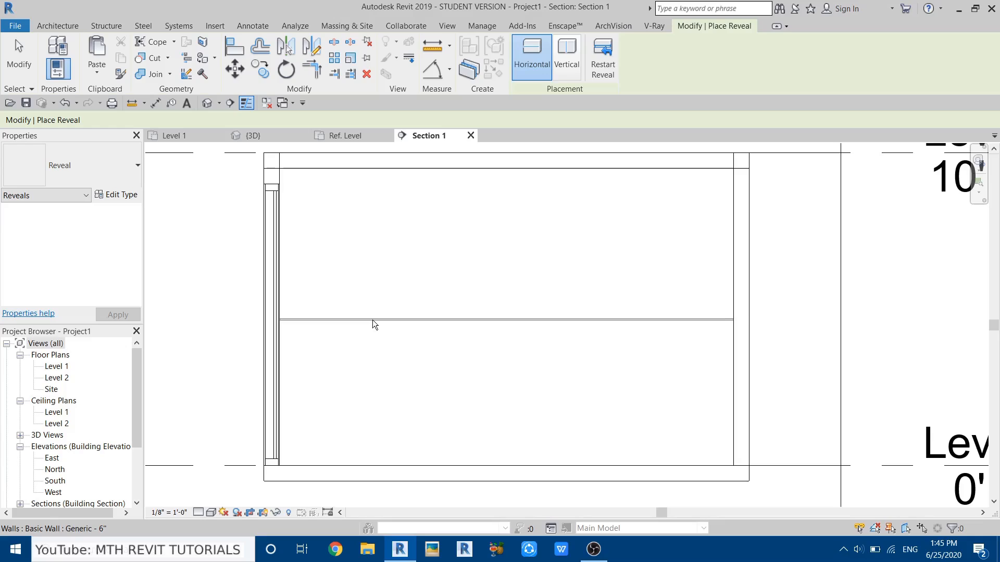
click(568, 70)
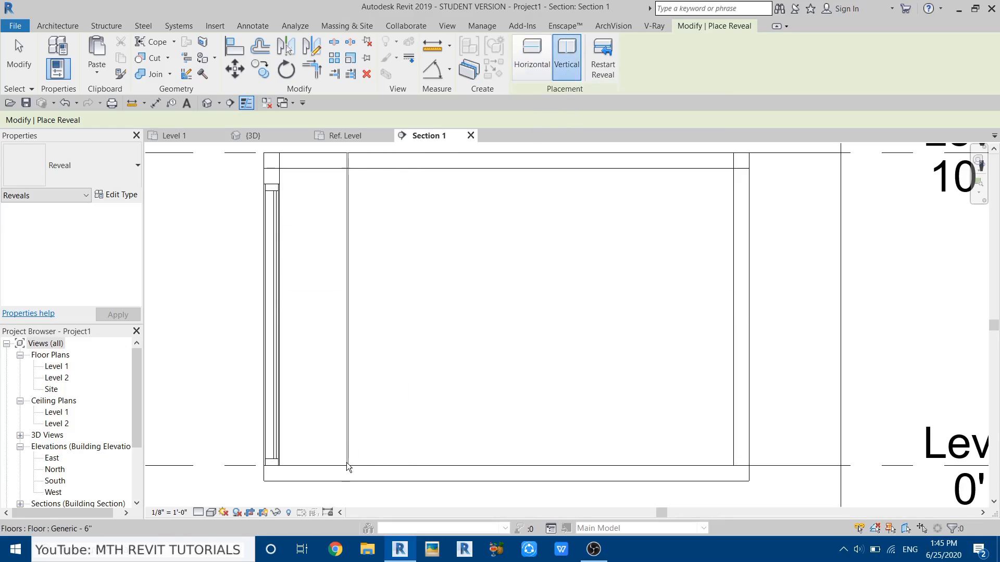
click(347, 459)
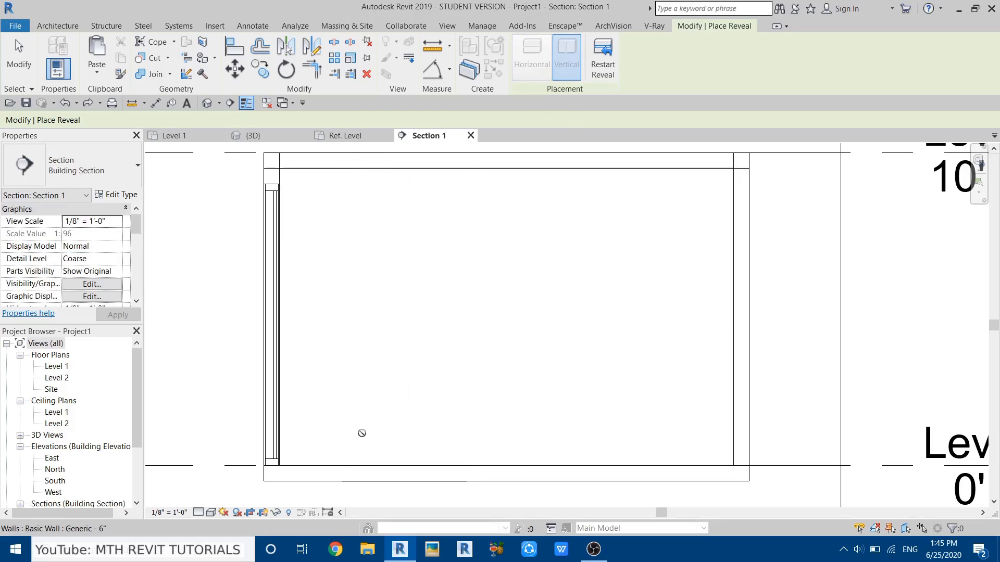
click(606, 73)
click(604, 73)
click(423, 466)
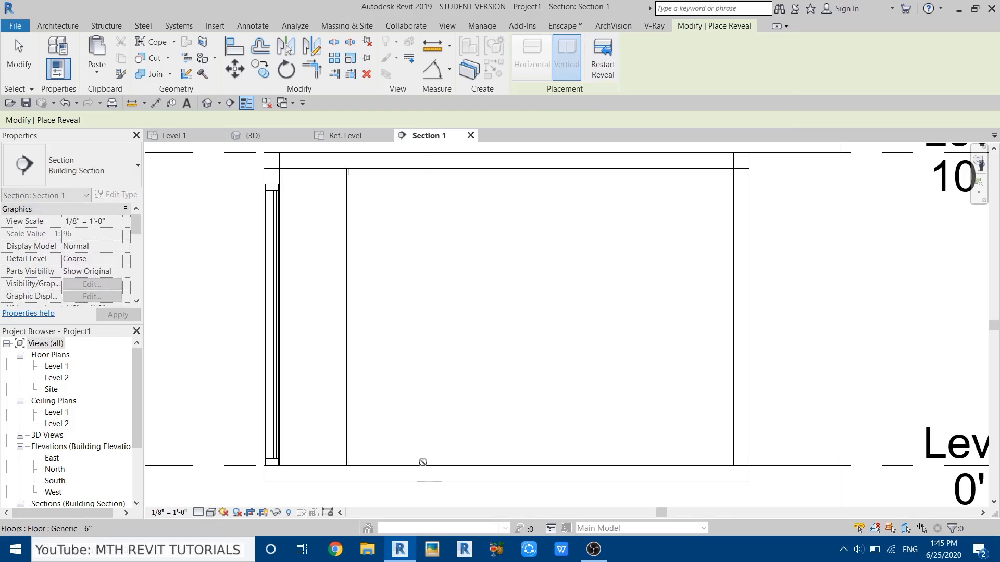
click(599, 73)
click(510, 422)
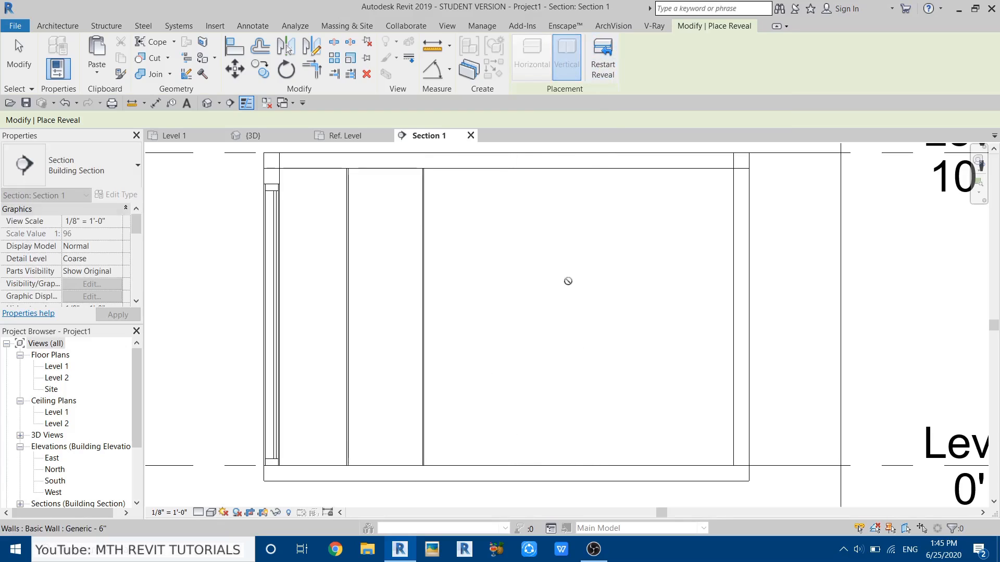
click(598, 70)
click(585, 412)
click(604, 70)
right_click(525, 224)
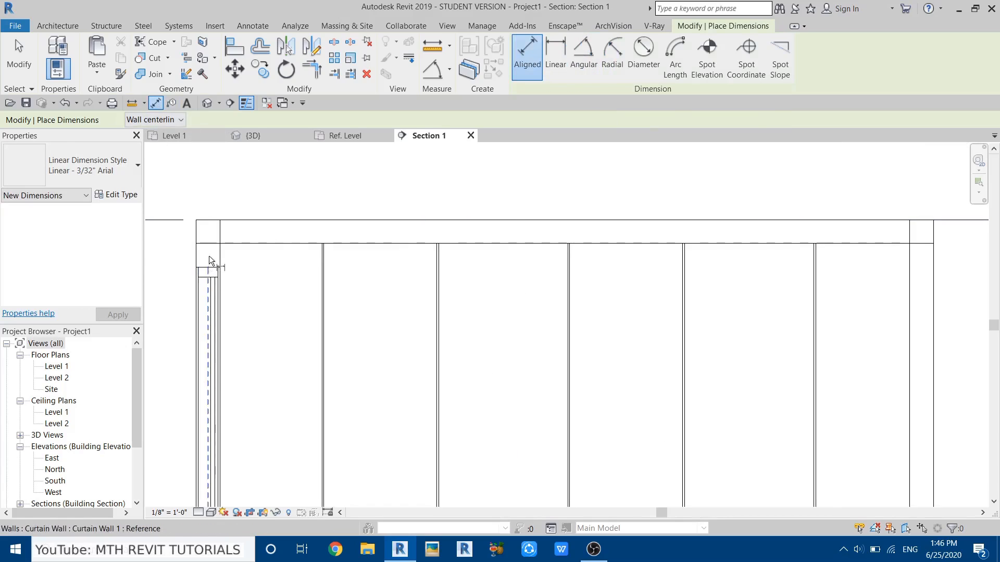
Add a continuous aligned dimension from the left wall's centerline through the five reveals to the right wall's centerline.
click(209, 257)
click(323, 276)
click(437, 280)
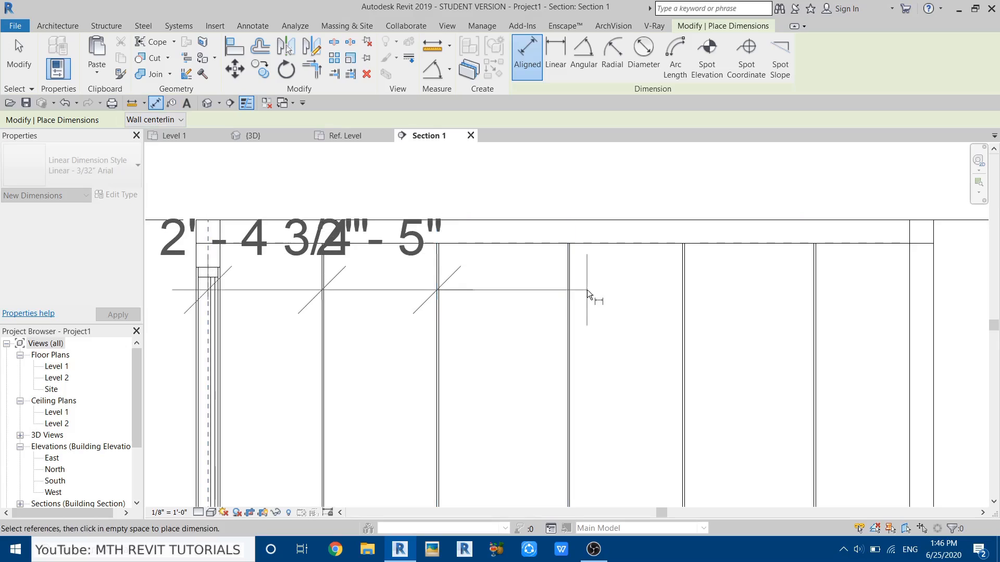
click(569, 286)
click(684, 289)
click(817, 301)
click(908, 305)
scroll(672, 339, down, 2)
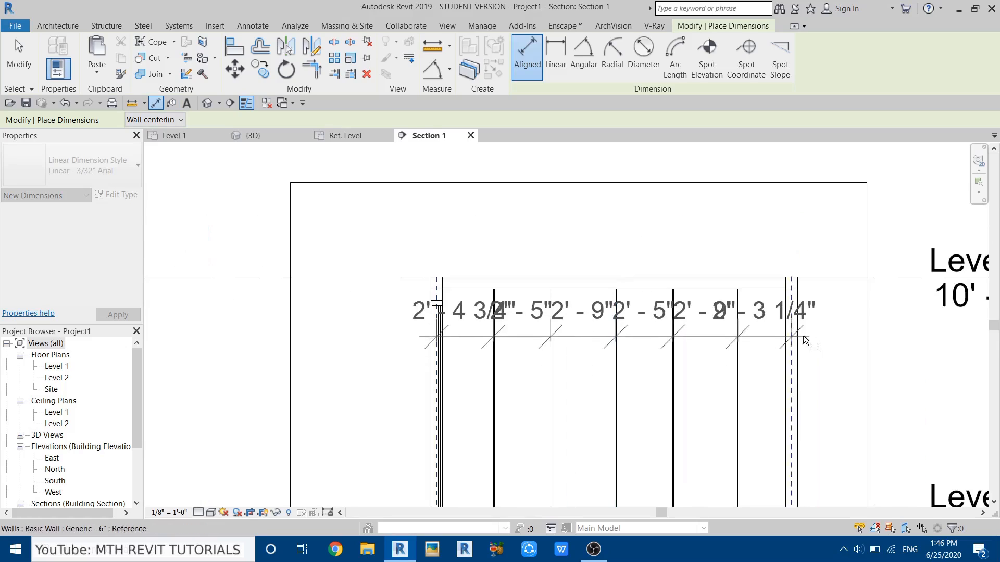
click(815, 332)
Make all segments of the dimension string equal to space the five reveals evenly.
scroll(611, 423, up, 2)
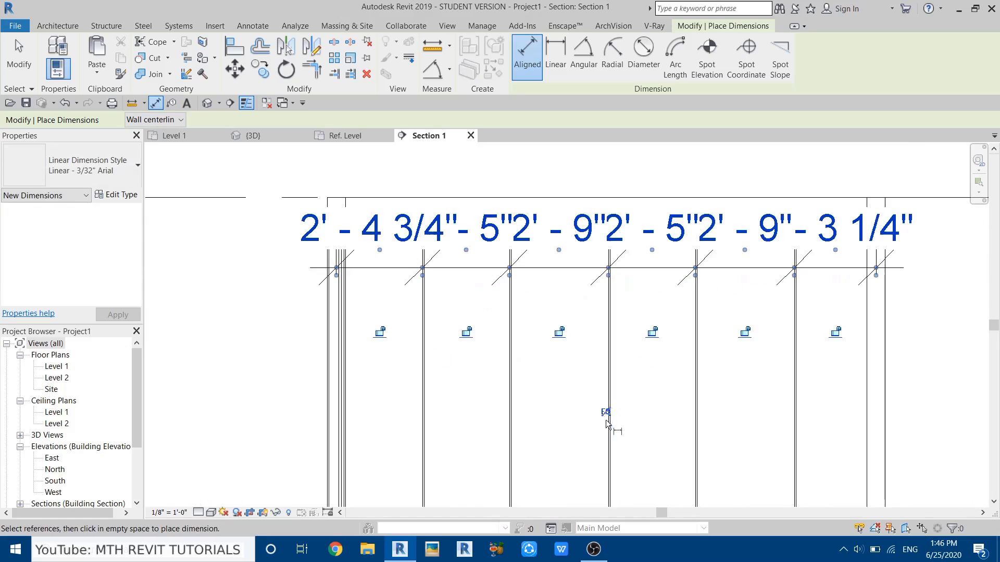
click(605, 411)
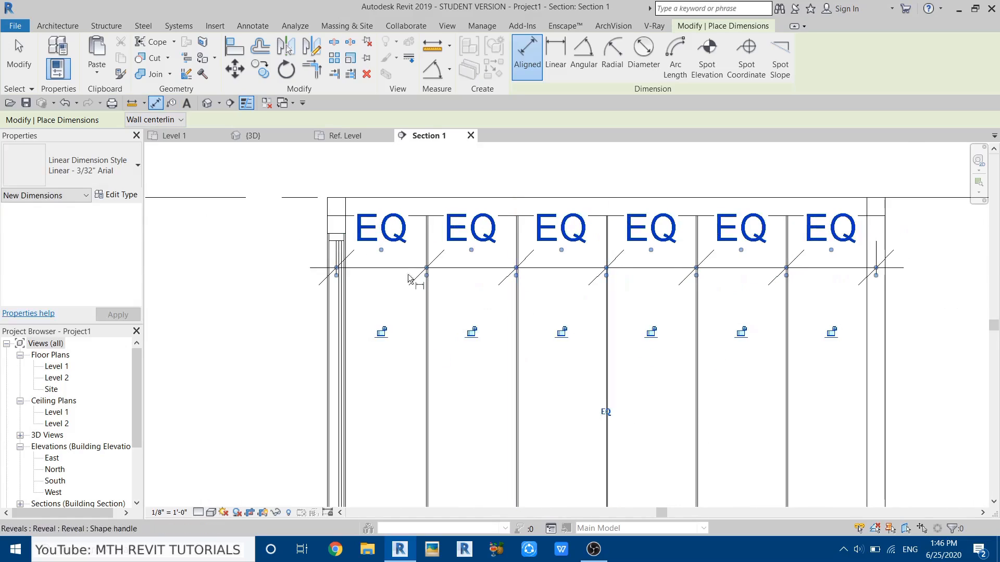
scroll(436, 275, down, 2)
scroll(424, 366, up, 1)
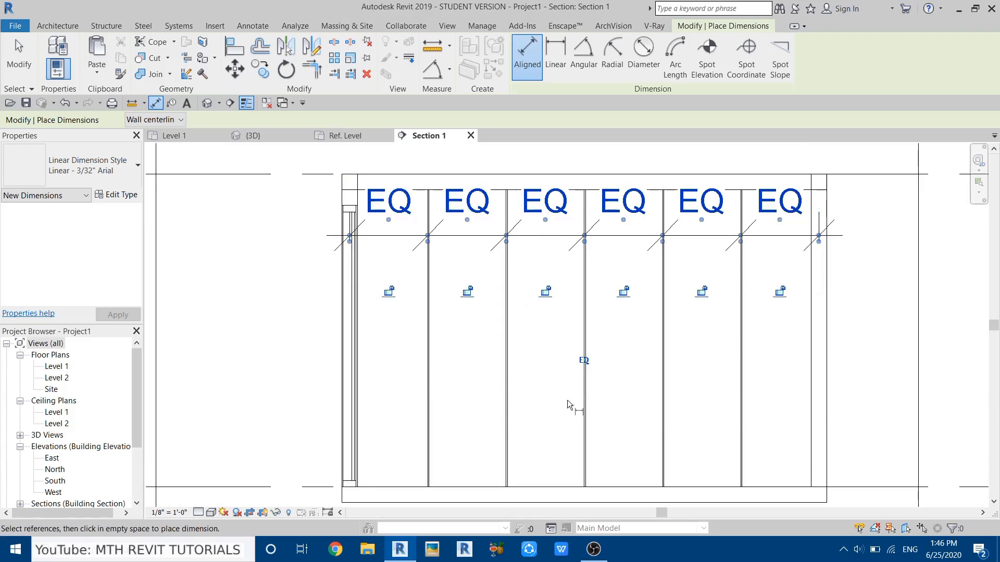
Delete the dimension string across the reveals and remove its equality constraints.
key(Escape)
key(Escape)
click(538, 220)
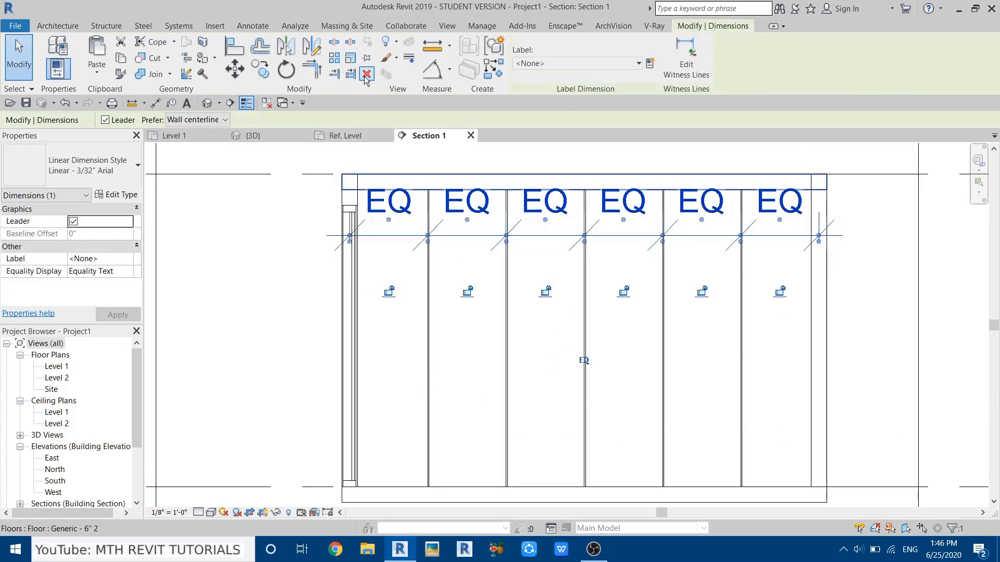
key(Delete)
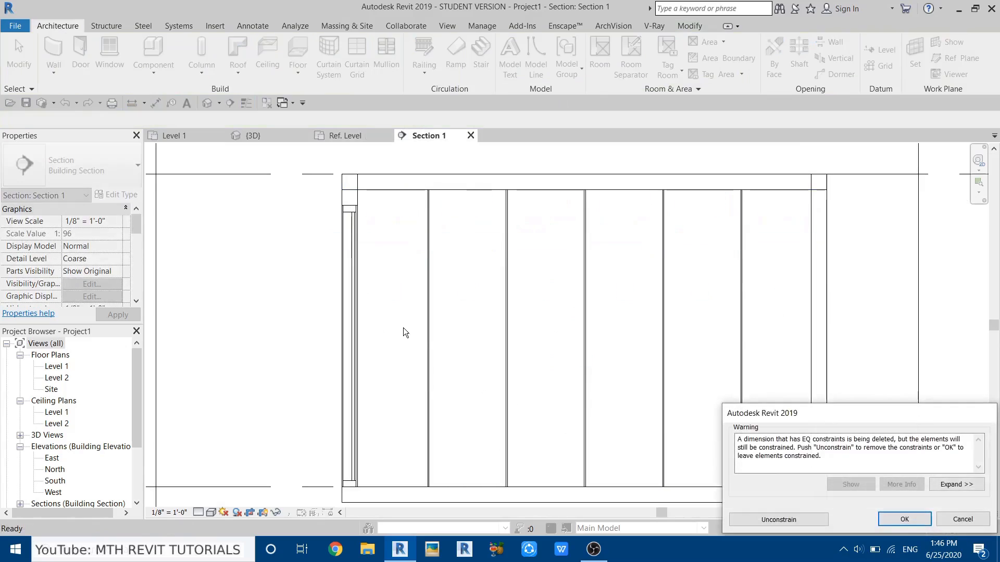
click(773, 524)
scroll(366, 151, down, 2)
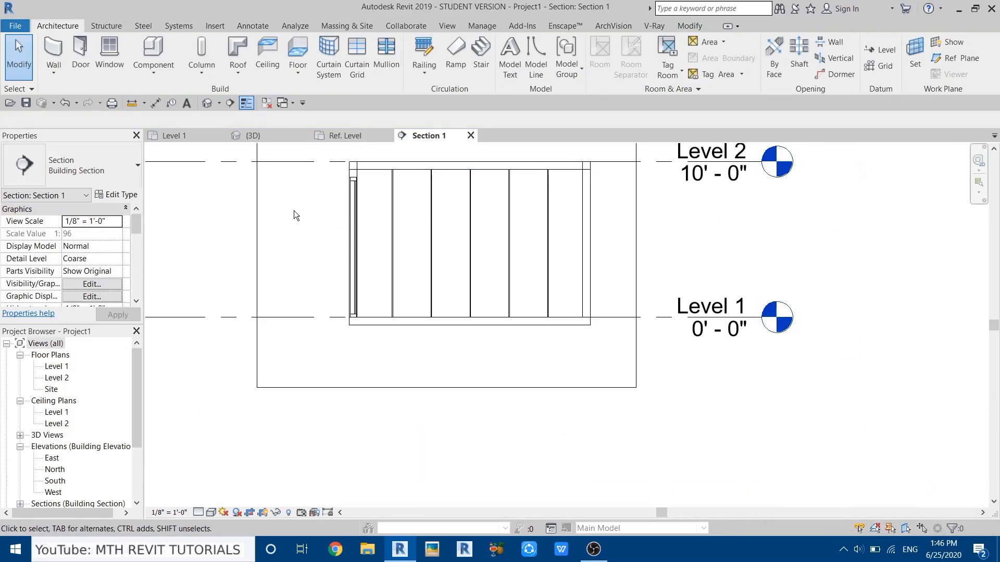
Close the inactive views, open the default 3D view and orbit to see the room's glazed side and reveals from outside.
click(265, 105)
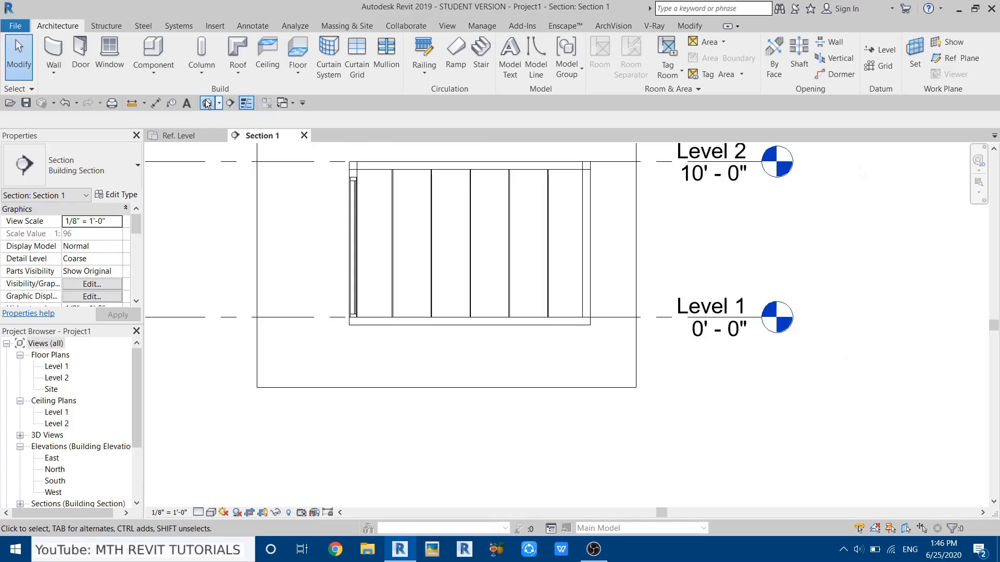
click(208, 104)
scroll(431, 269, down, 2)
shift+middle_drag(431, 269, 489, 299)
scroll(493, 323, up, 7)
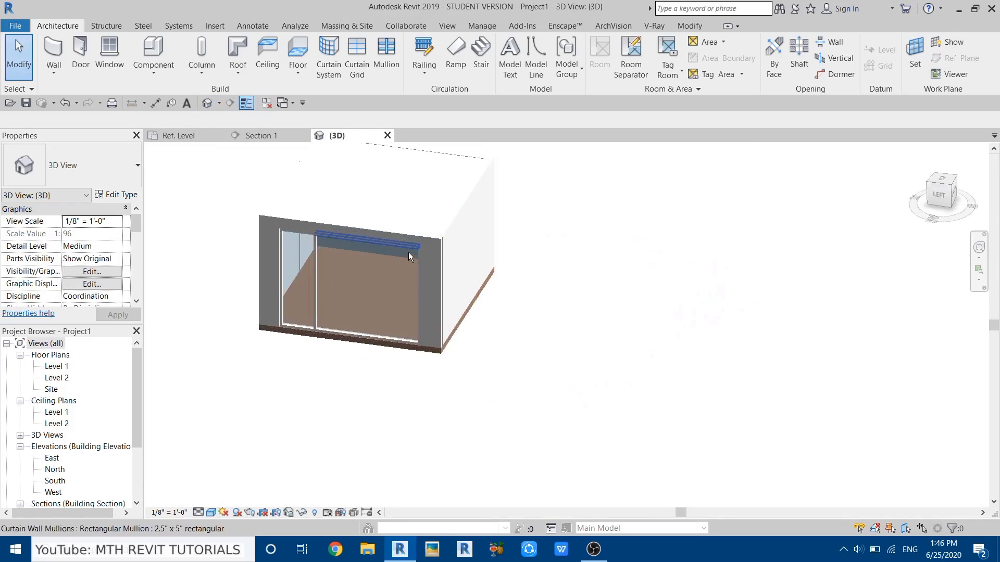
middle_drag(348, 257, 435, 357)
shift+middle_drag(483, 427, 468, 370)
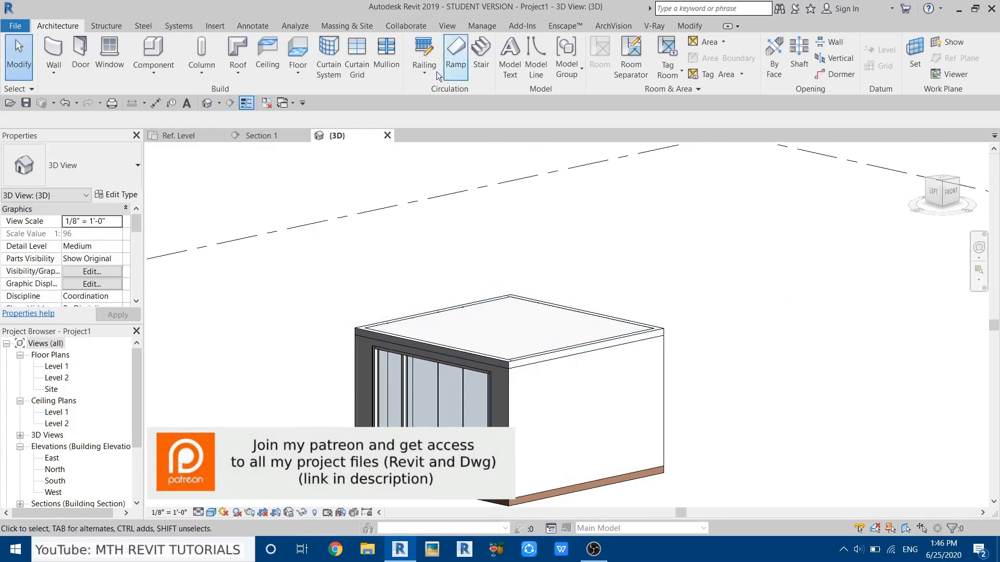
Open the Load Family dialog and show the files in the Enscape + Revit Interior Tutorial folder as extra large icons.
click(208, 26)
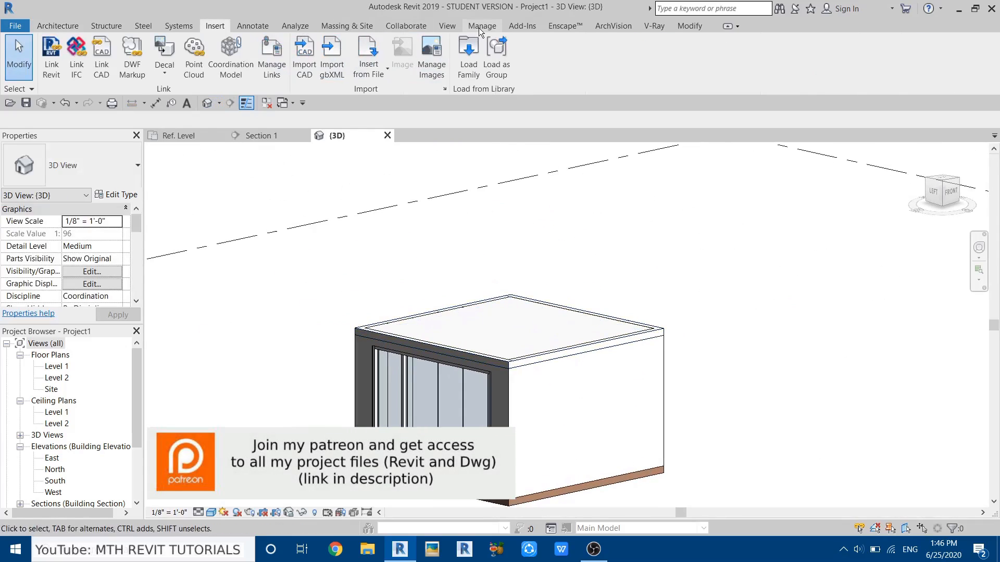
click(470, 57)
right_click(368, 229)
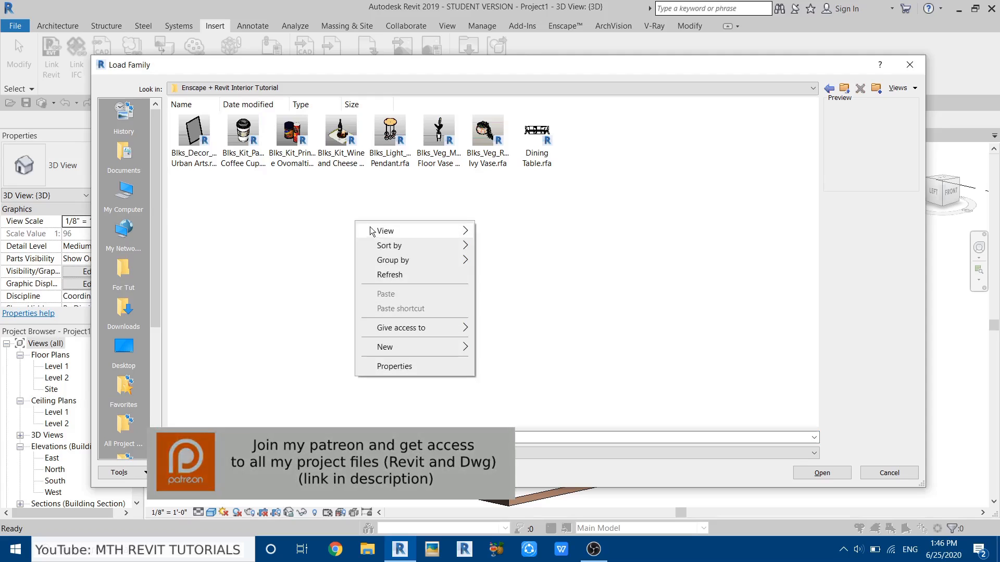
mouse_move(367, 230)
click(548, 231)
Load all eight families from the Enscape + Revit Interior Tutorial folder, from the Cold Urban Arts decor to the Dining Table.
scroll(564, 320, down, 5)
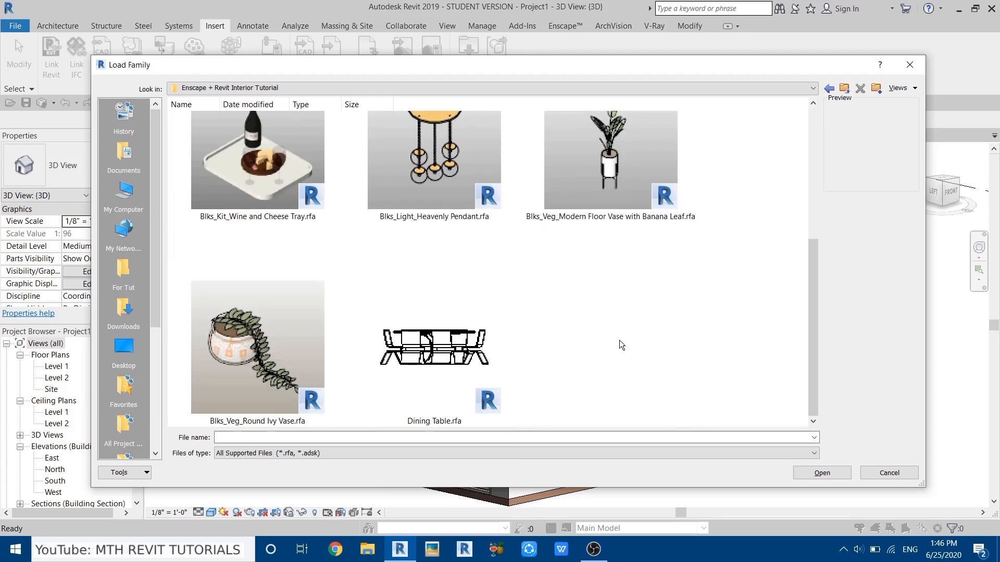
scroll(520, 323, up, 3)
scroll(466, 250, down, 3)
scroll(651, 188, up, 3)
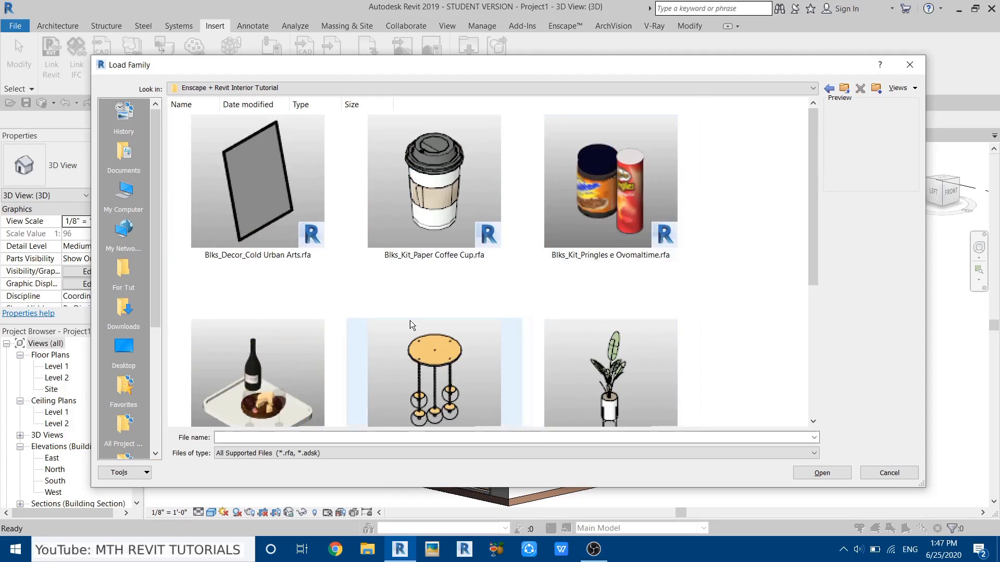
scroll(445, 263, down, 3)
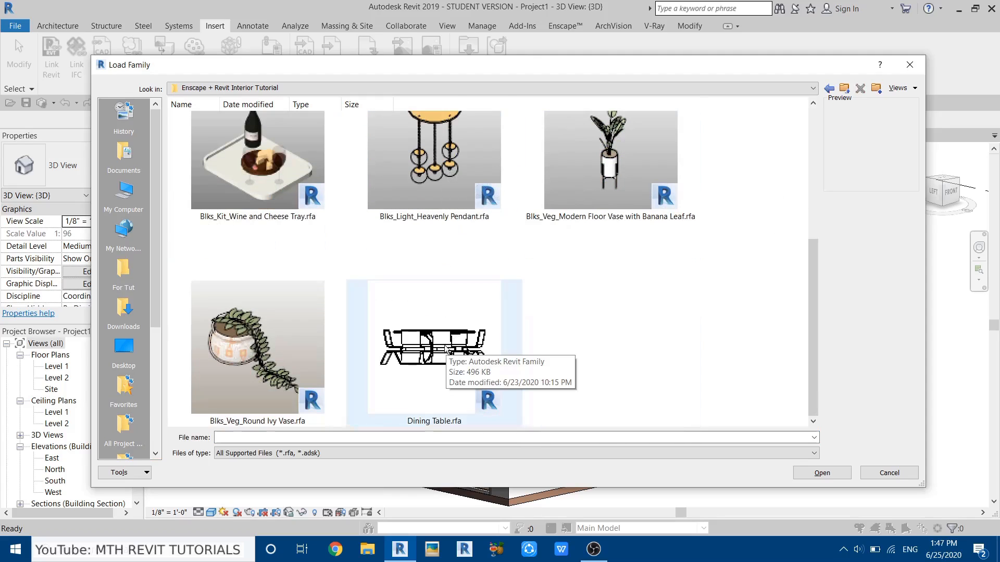
scroll(632, 298, up, 3)
scroll(655, 368, down, 3)
drag(655, 367, 374, 245)
scroll(374, 246, up, 3)
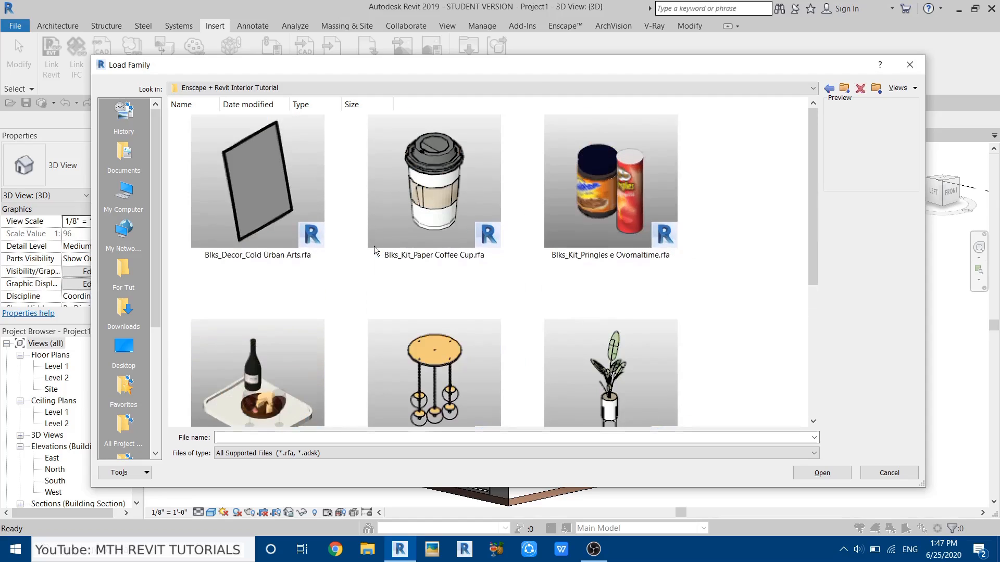
key(ctrl+a)
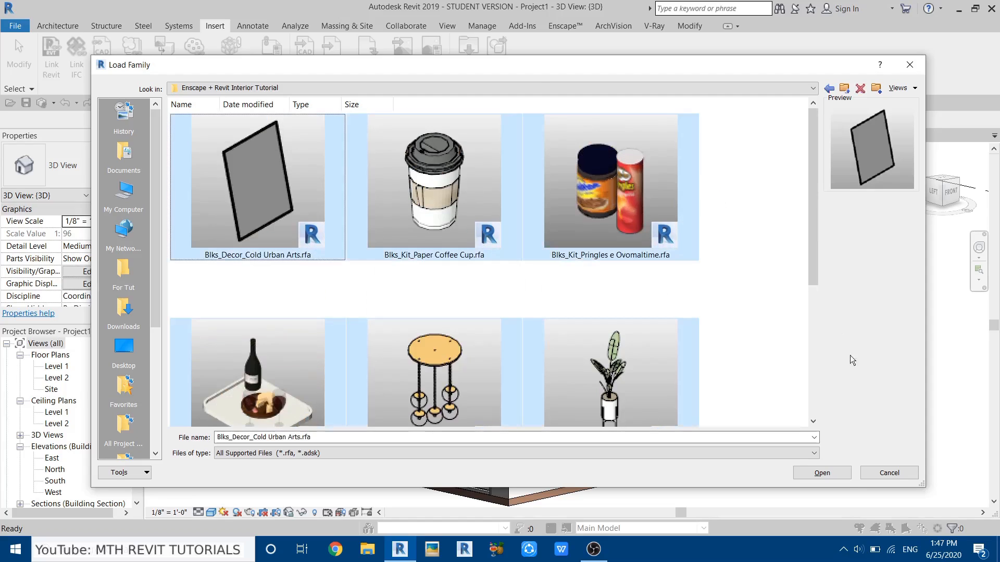
click(827, 472)
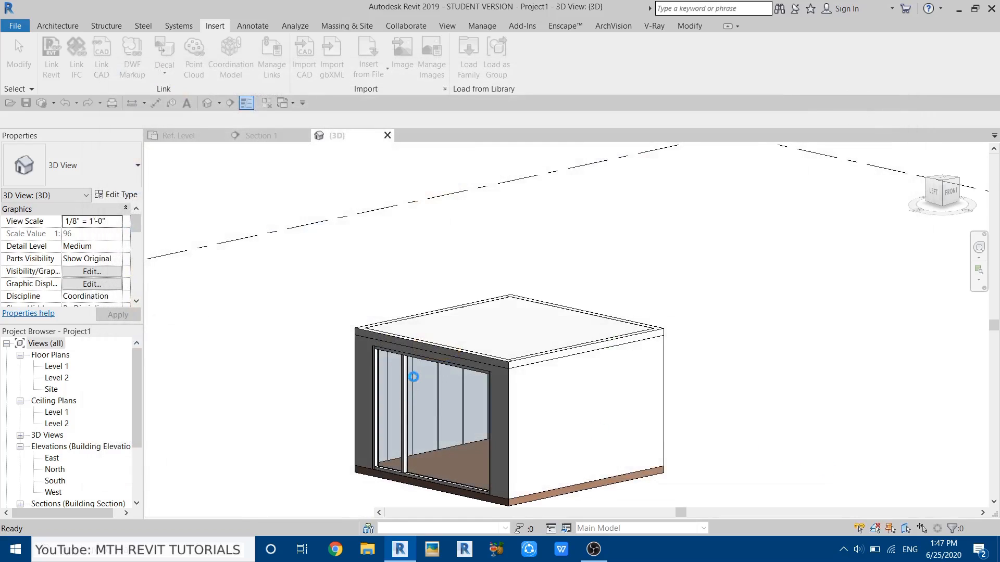
Open the Level 1 floor plan and place the Dining Table component in the upper half of the room.
scroll(443, 416, up, 4)
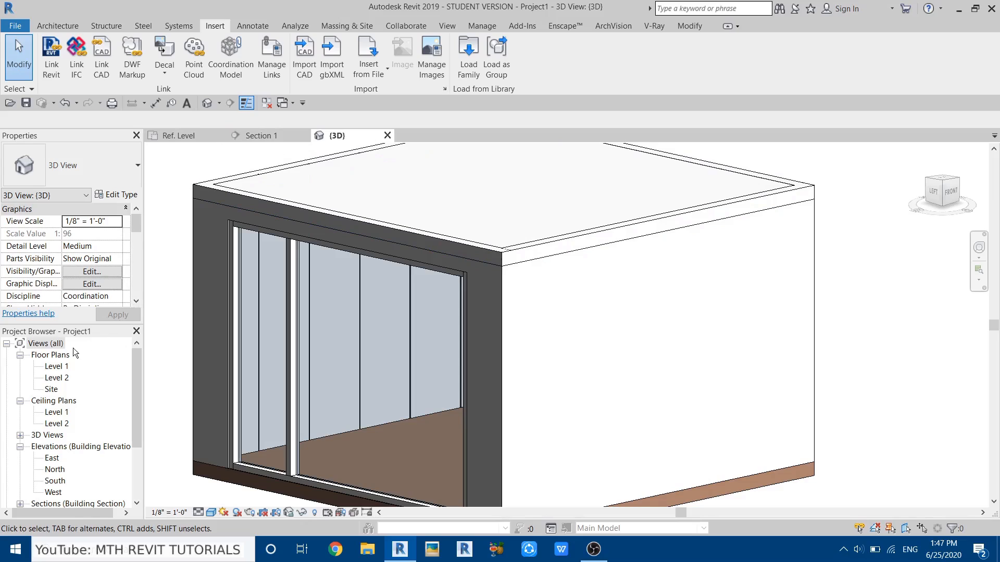
double_click(58, 366)
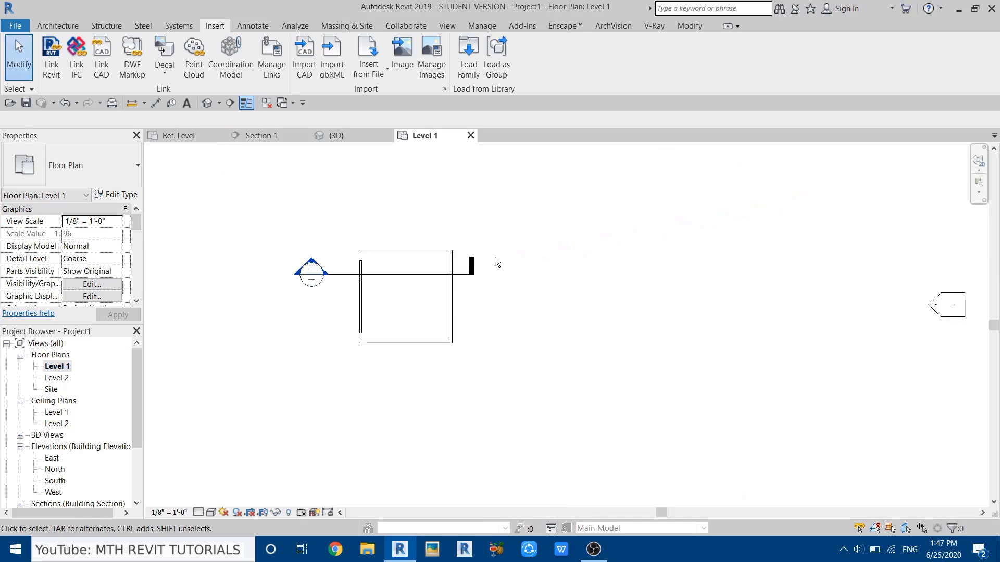
scroll(469, 276, up, 2)
middle_drag(386, 276, 469, 279)
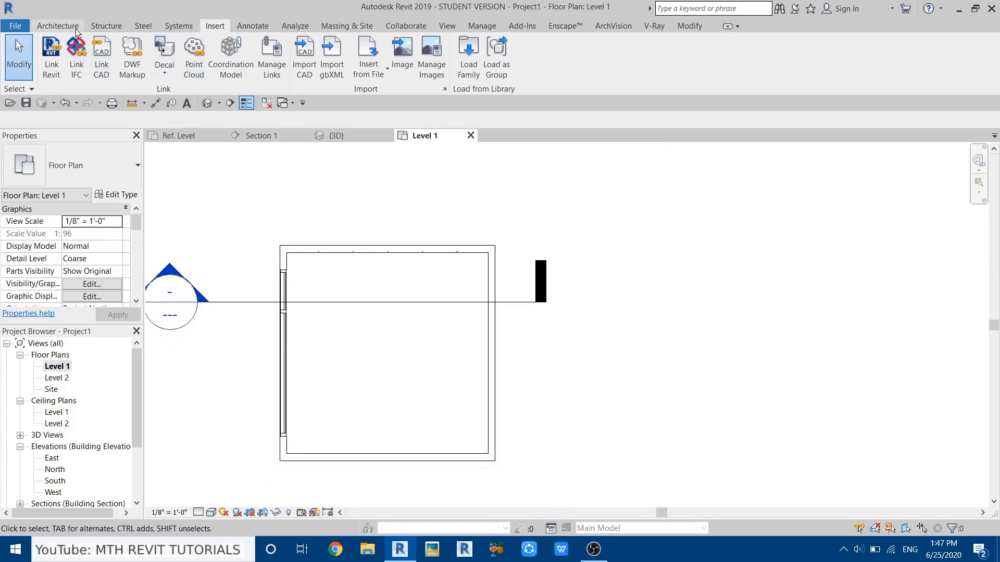
click(58, 26)
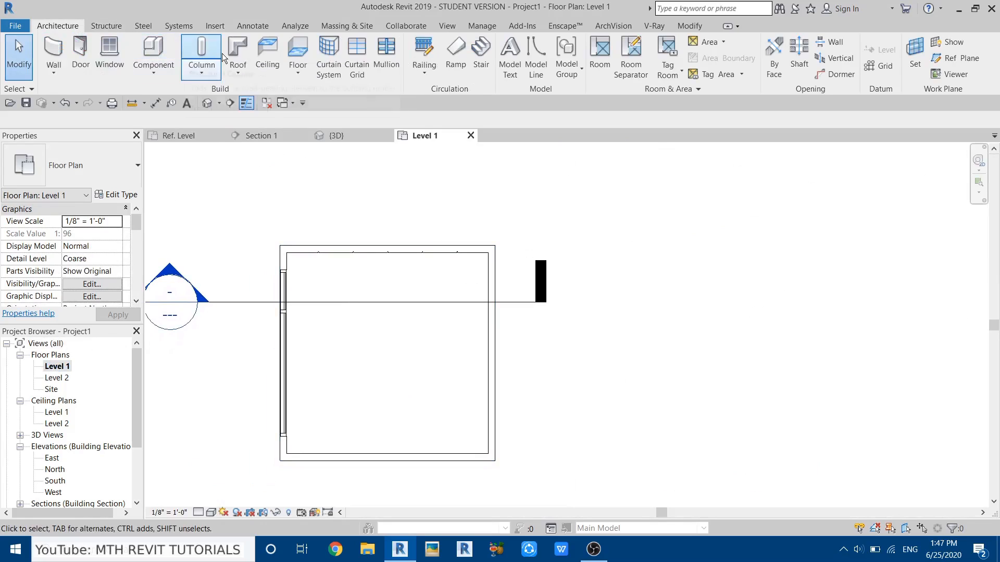
click(152, 52)
scroll(435, 338, up, 4)
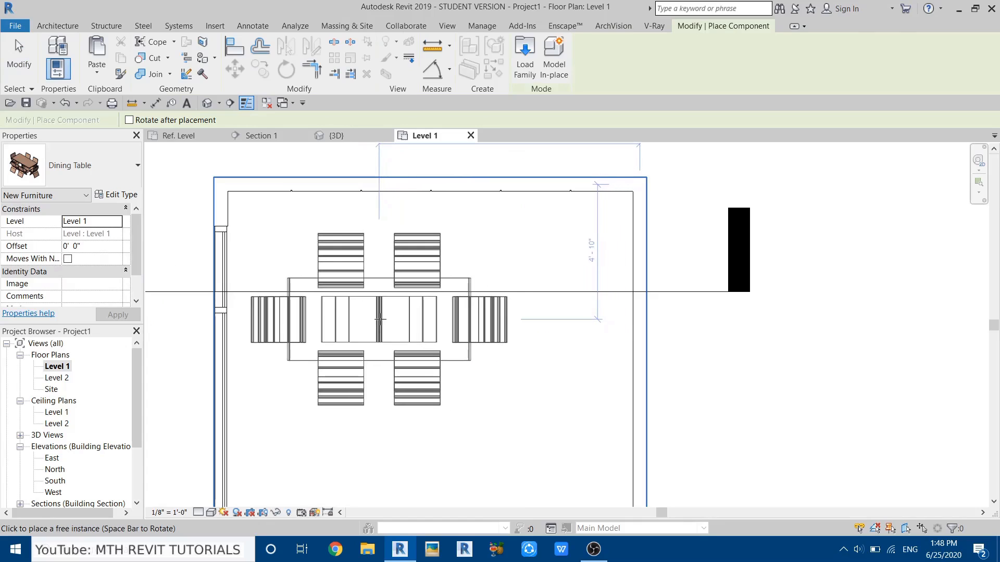
click(420, 328)
scroll(419, 328, down, 2)
key(Escape)
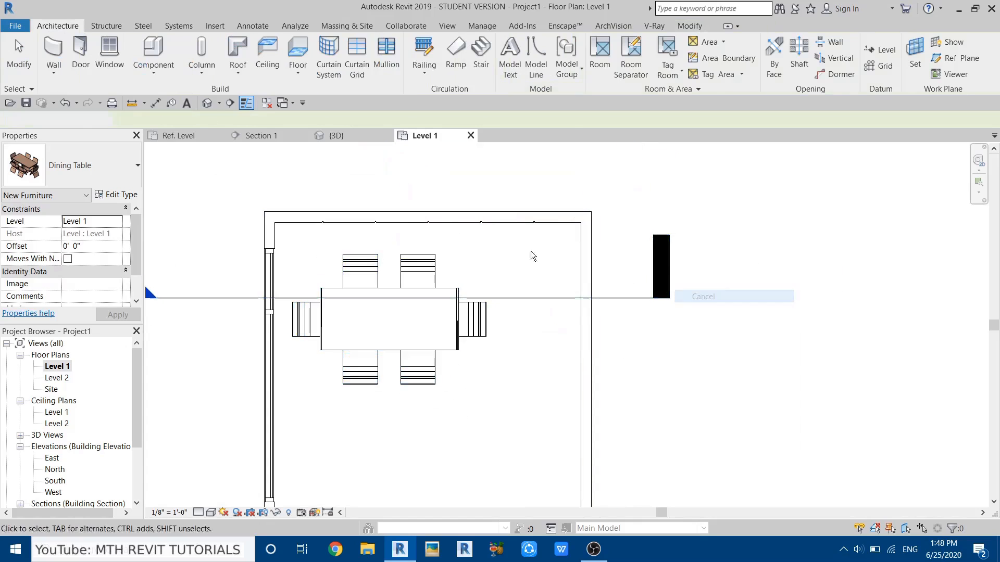
Place a rotated Blks_Veg_Round Ivy Vase near the back wall, to the right of the table's rear chairs.
click(153, 52)
click(91, 170)
scroll(102, 282, down, 5)
scroll(107, 313, up, 5)
scroll(111, 305, up, 1)
click(93, 261)
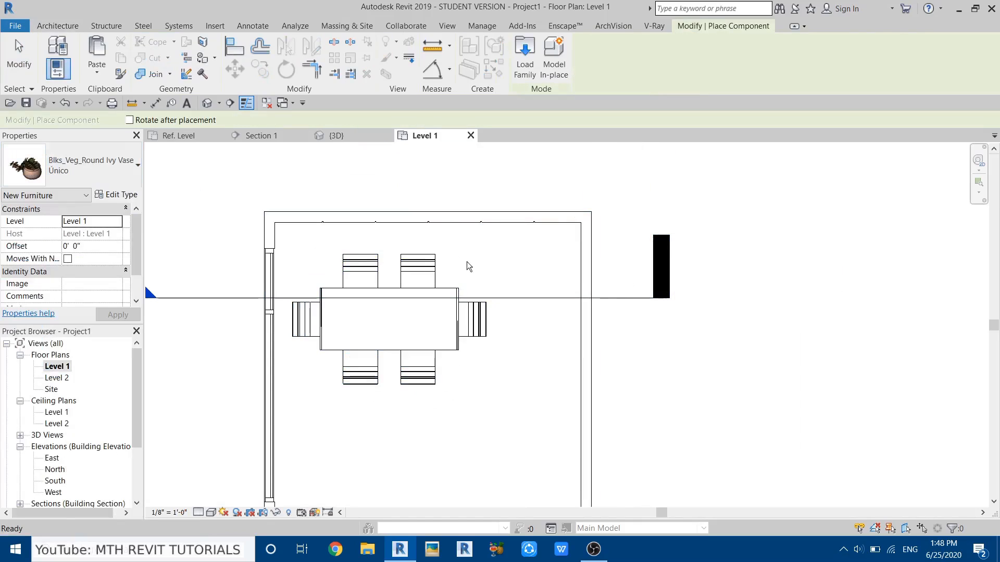
scroll(463, 261, up, 4)
key(space)
key(space)
key(space)
key(space)
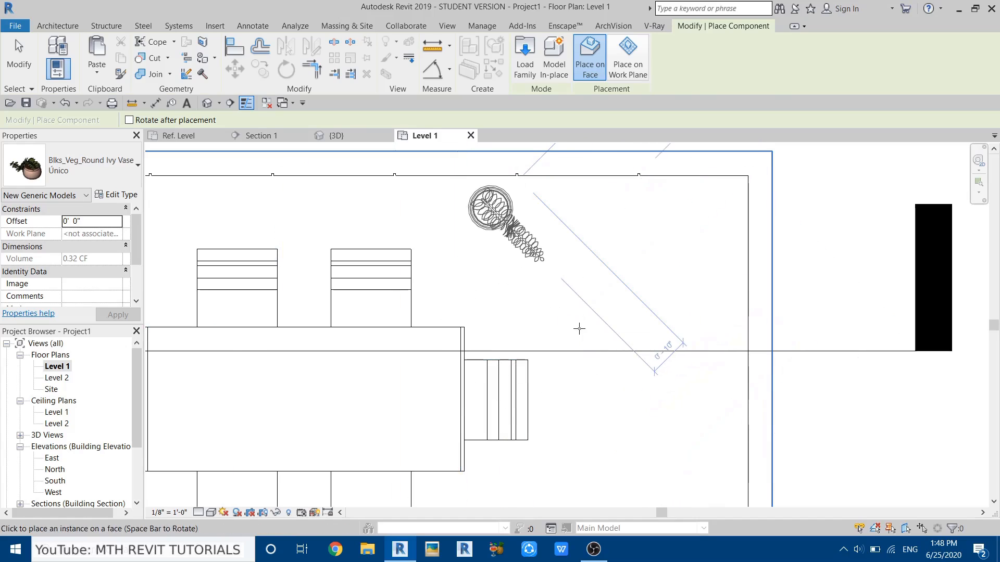
scroll(579, 328, down, 2)
key(Escape)
Place a Blks_Veg_Modern Floor Vase with Banana Leaf in the room's upper-left corner beside the curtain wall.
click(144, 52)
click(94, 165)
scroll(77, 268, up, 2)
click(37, 303)
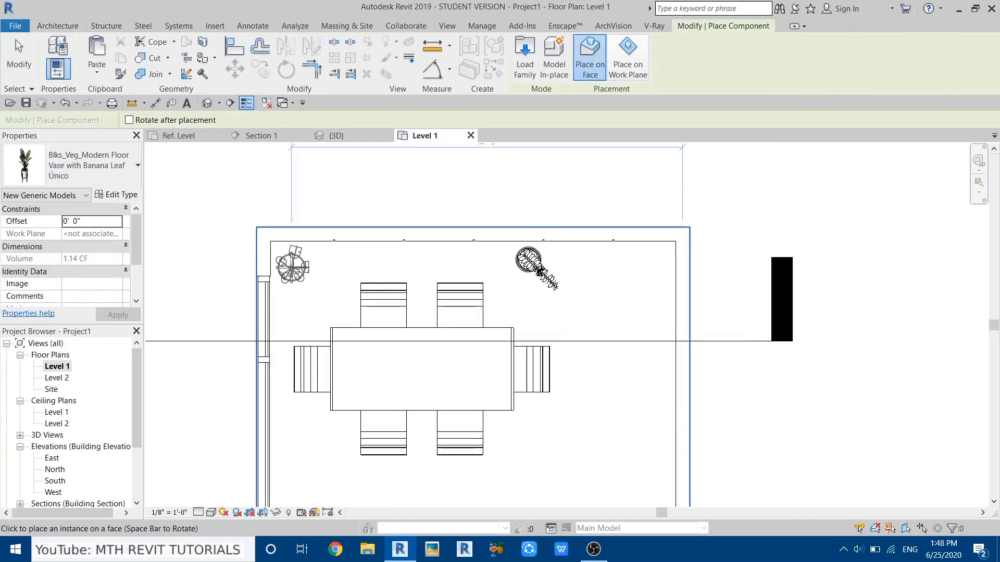
click(359, 304)
Place the Blks_Kit_Wine and Cheese Tray on the Level 1 work plane, within the left part of the dining table.
click(94, 165)
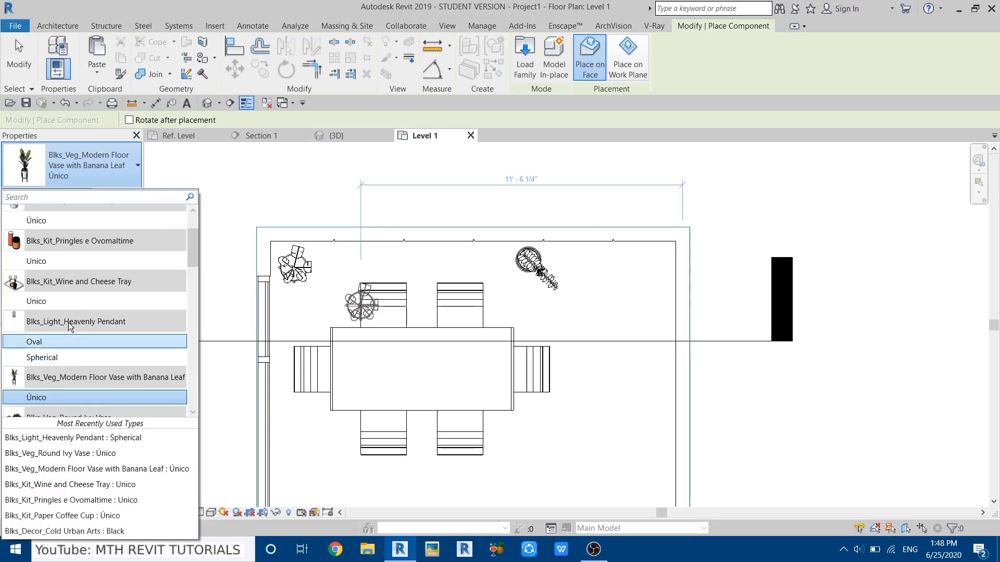
scroll(57, 344, up, 2)
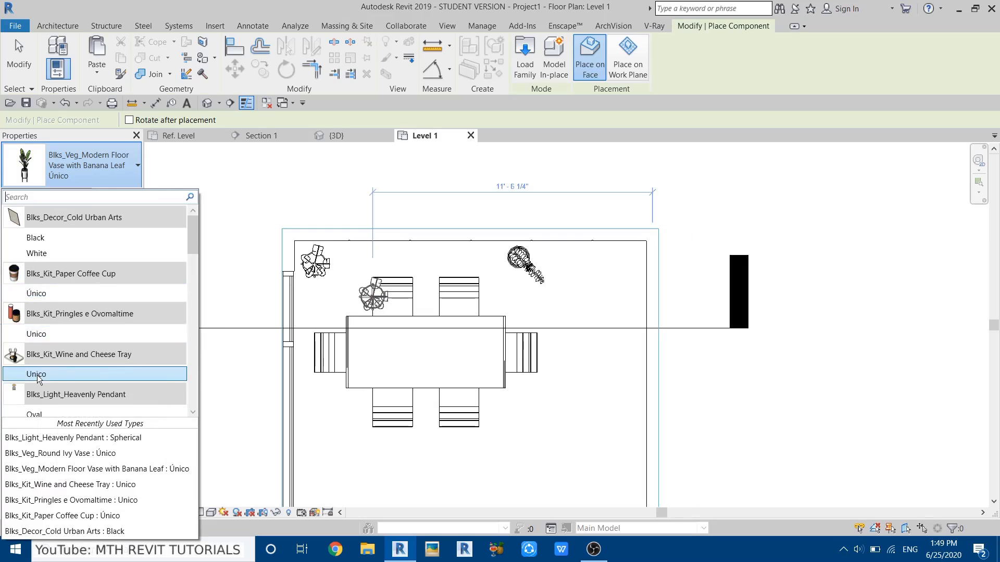
click(37, 374)
scroll(469, 361, up, 4)
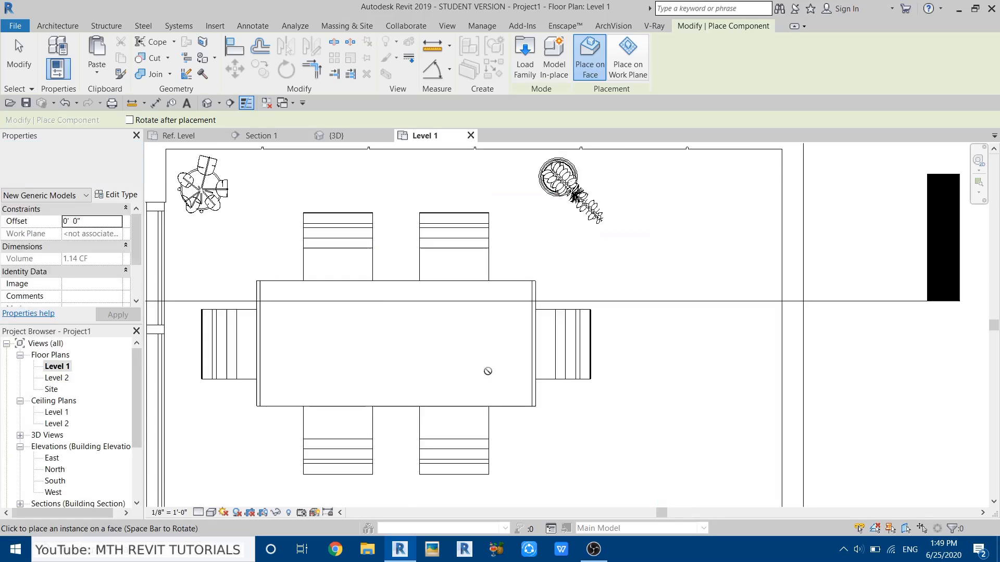
click(620, 73)
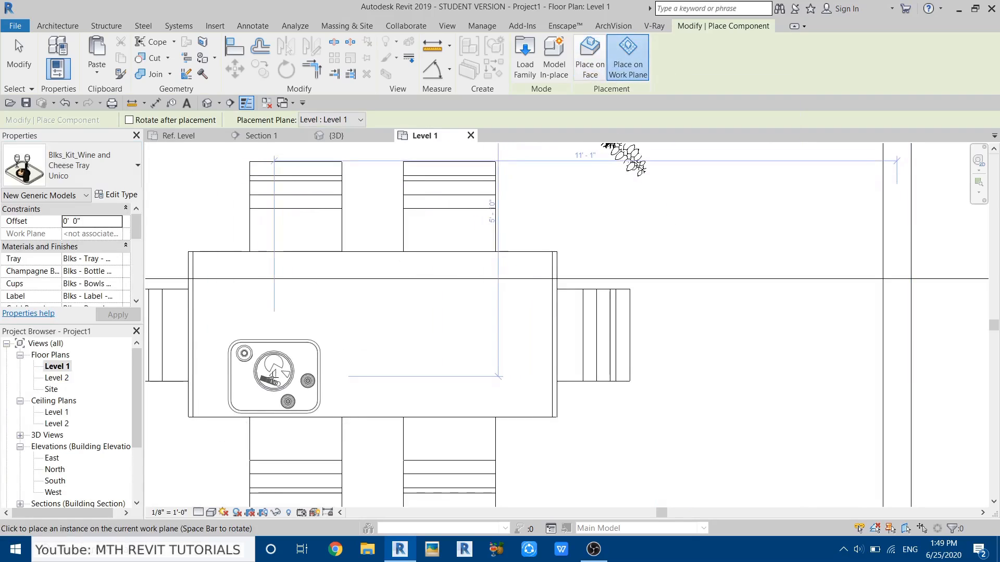
Place Blks_Kit_Pringles e Ovomaltime and Blks_Kit_Paper Coffee Cup side by side near the right end of the dining table.
click(57, 26)
click(78, 171)
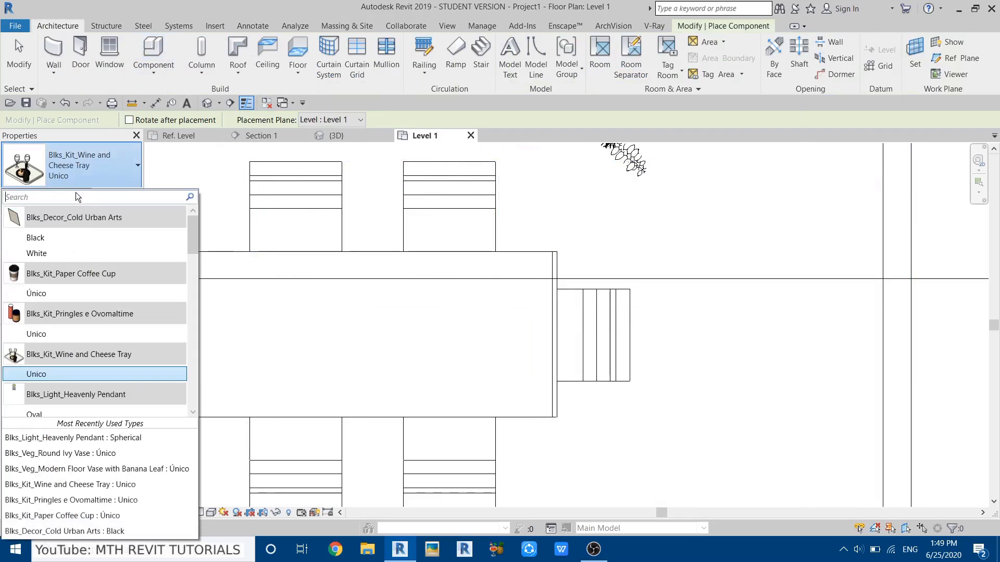
click(78, 334)
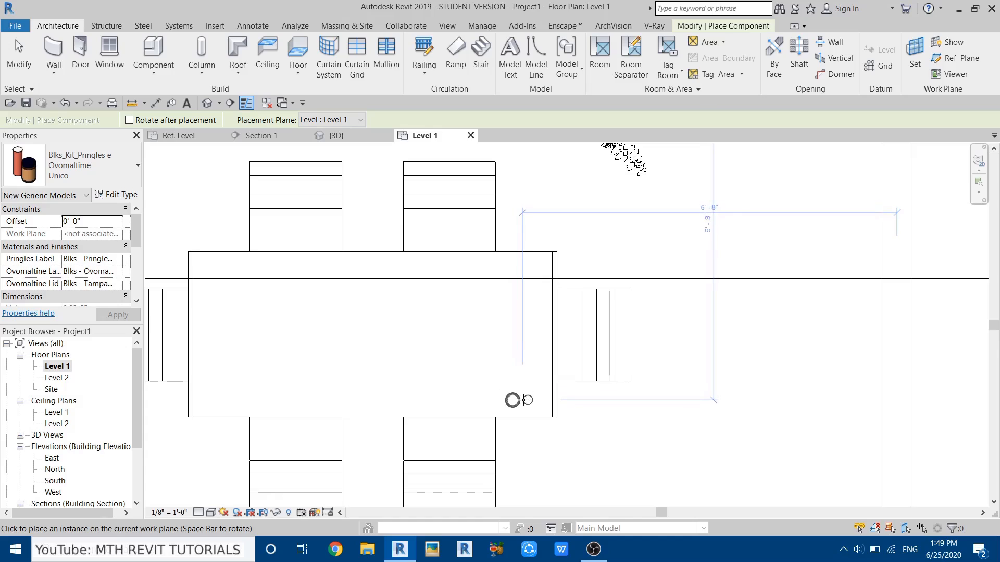
click(79, 167)
click(76, 290)
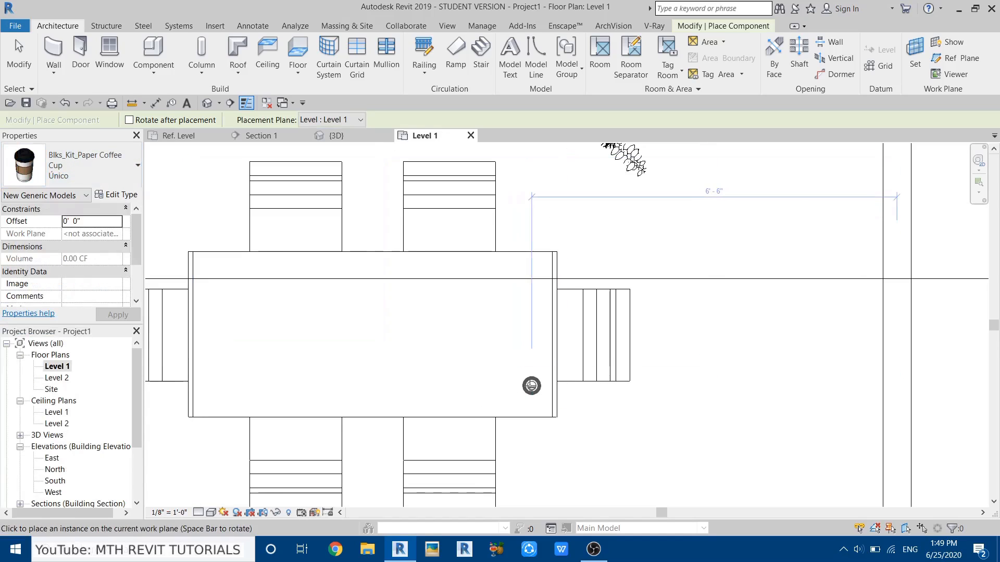
Place a black Blks_Decor_Cold Urban Arts frame between the back wall and the table's rear chairs.
click(78, 167)
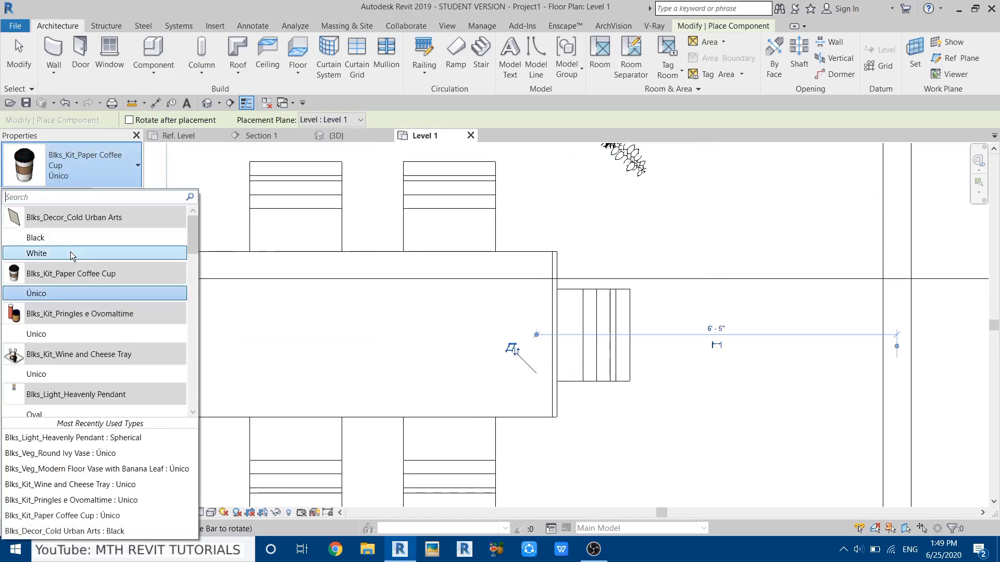
click(69, 236)
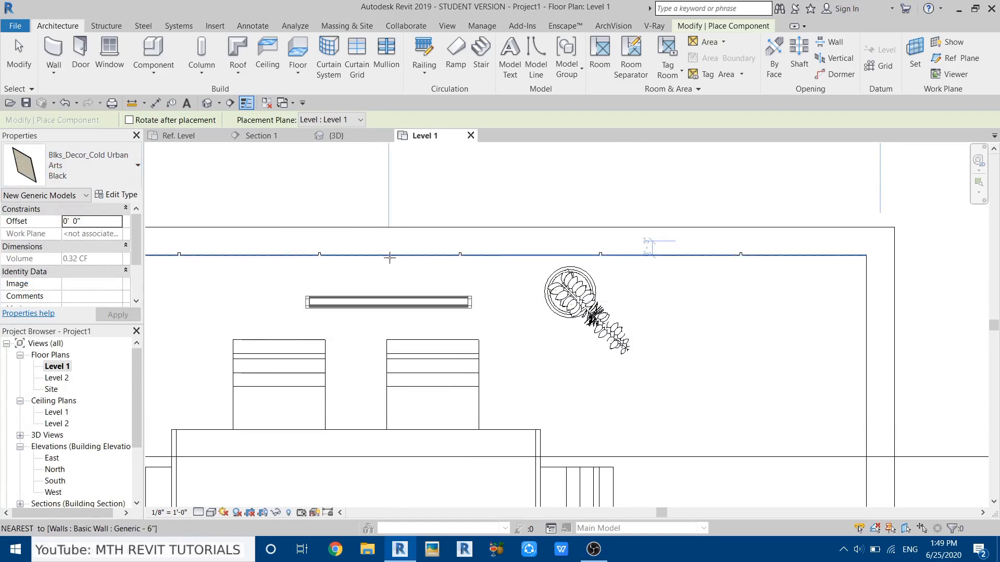
scroll(427, 252, down, 4)
key(Escape)
right_click(718, 352)
middle_drag(422, 349, 453, 362)
scroll(453, 361, up, 3)
scroll(435, 286, up, 2)
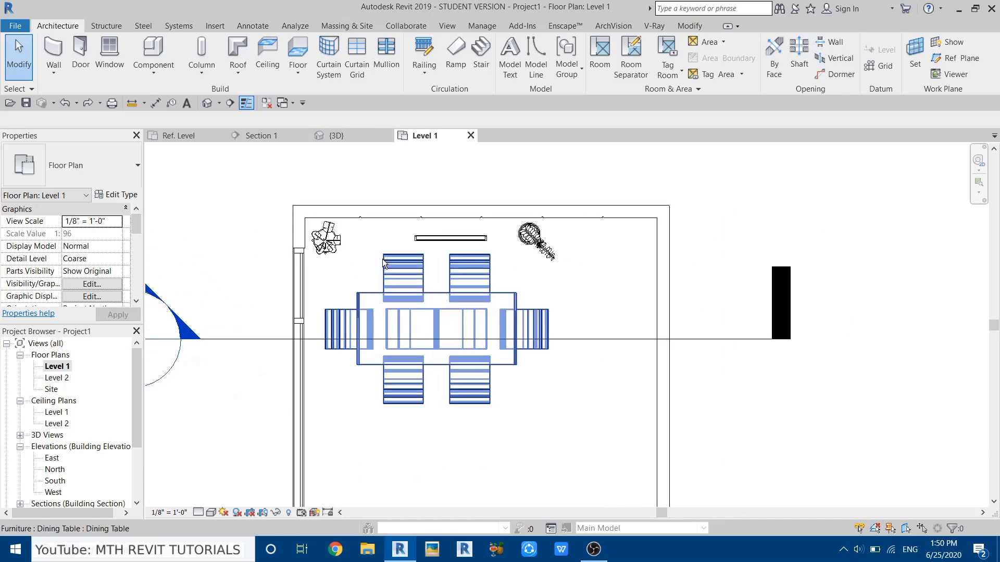
Move the section line down the plan so it cuts the room just in front of the dining set.
scroll(409, 326, down, 2)
middle_drag(346, 331, 365, 350)
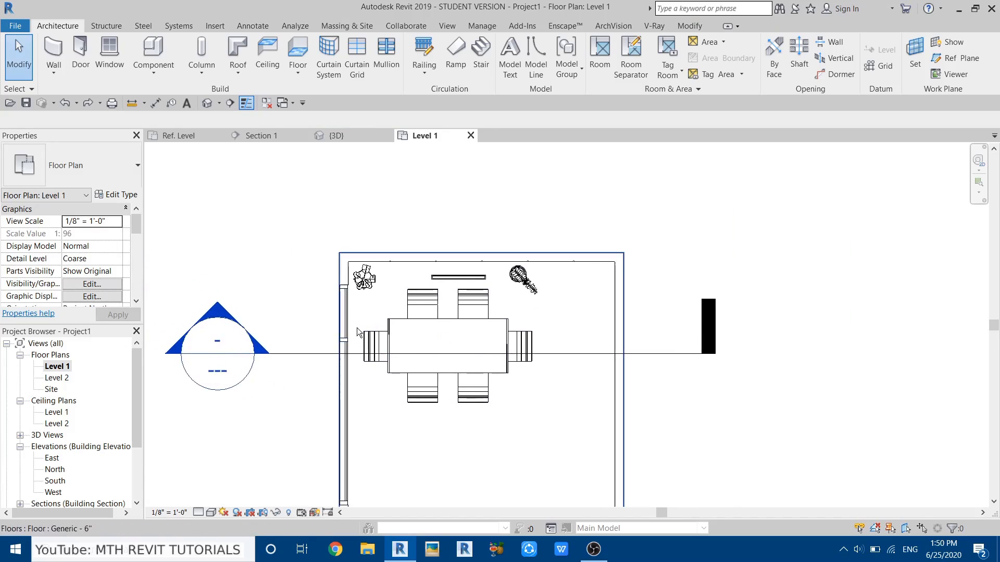
scroll(388, 312, down, 1)
scroll(393, 351, up, 1)
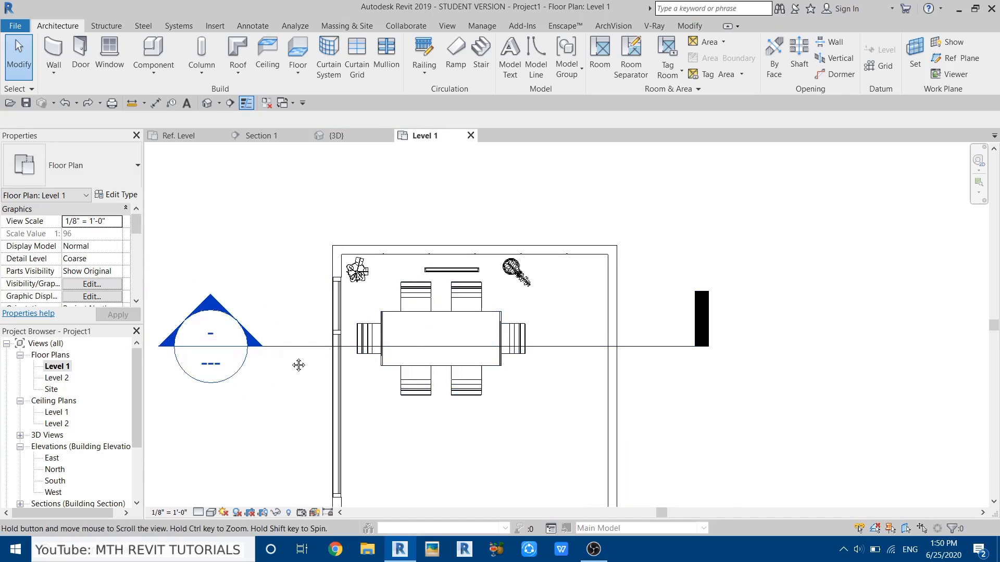
middle_drag(297, 365, 285, 335)
scroll(430, 323, up, 4)
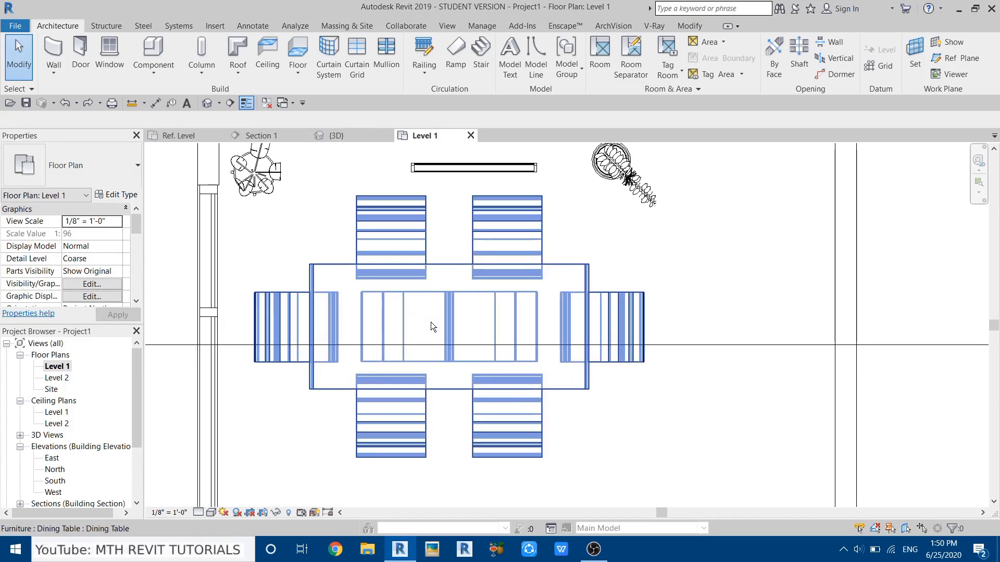
scroll(547, 320, down, 4)
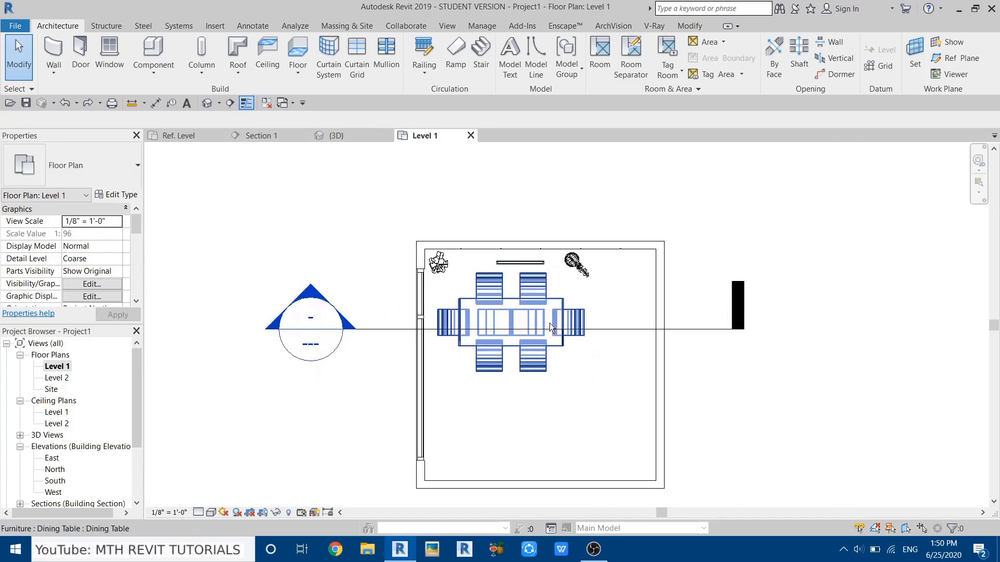
click(382, 330)
drag(383, 330, 384, 397)
click(360, 362)
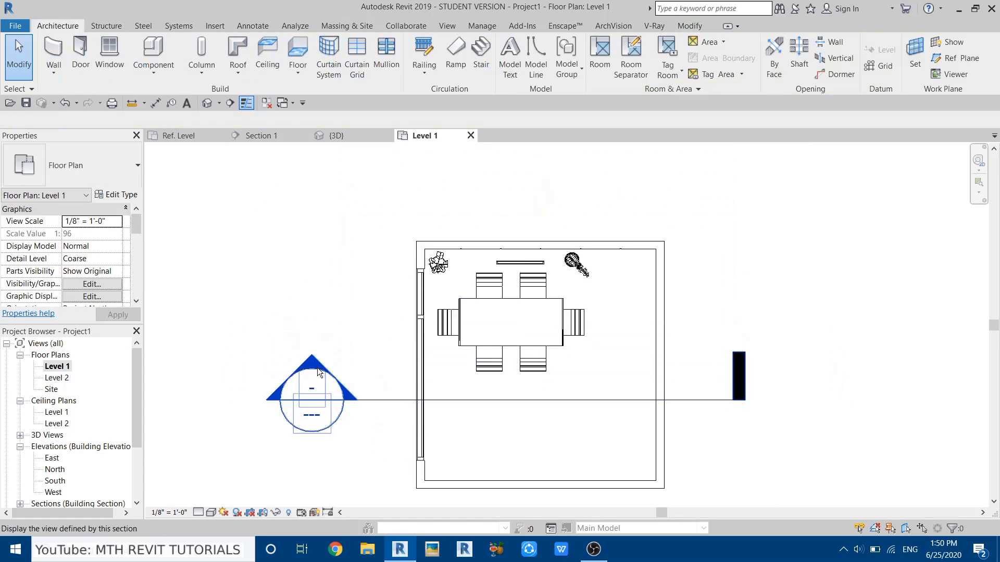
In the Section 1 view, raise the Pringles e Ovomaltime kit and the paper coffee cup together onto the tabletop.
double_click(317, 367)
scroll(384, 271, up, 7)
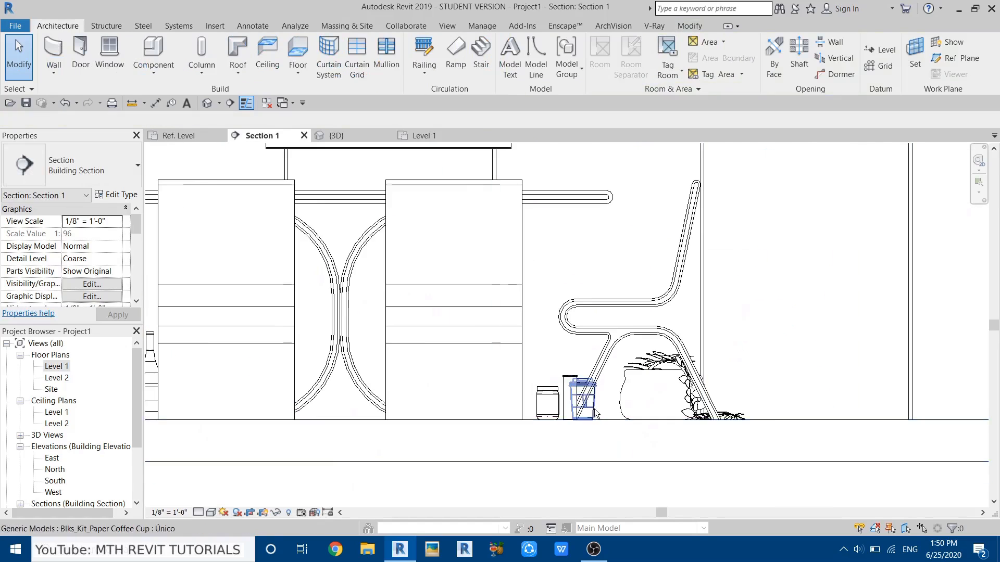
drag(491, 467, 595, 346)
middle_drag(561, 417, 545, 487)
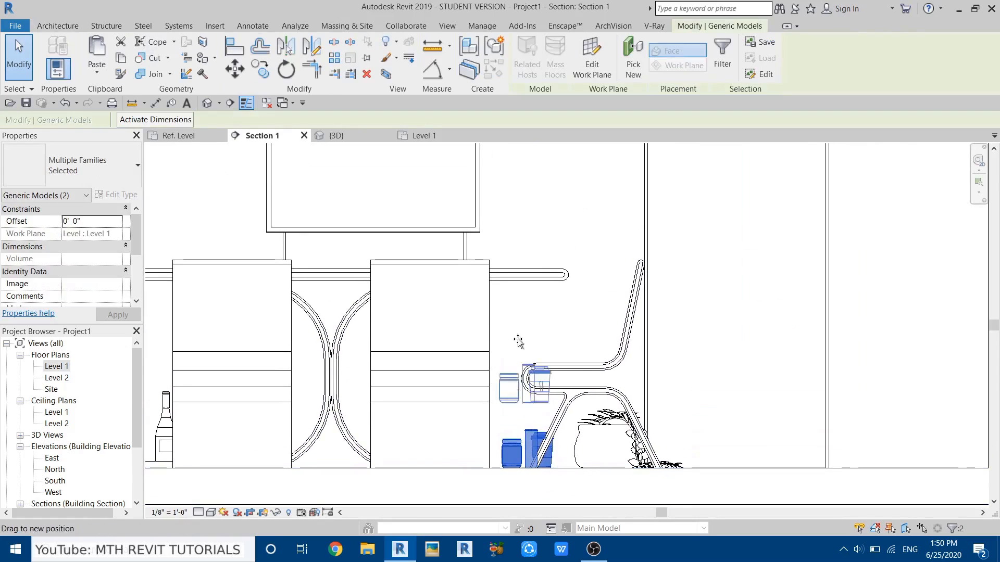
drag(520, 255, 521, 243)
Select the wine and cheese tray standing on the floor and raise it to about tabletop height.
middle_drag(184, 305, 431, 313)
middle_drag(351, 443, 350, 319)
drag(353, 483, 599, 234)
middle_drag(253, 425, 242, 561)
drag(391, 473, 403, 282)
Move the wine and cheese tray vertically by its bottom edge so its base sits exactly on the tabletop.
scroll(371, 322, up, 5)
click(235, 69)
scroll(437, 357, up, 3)
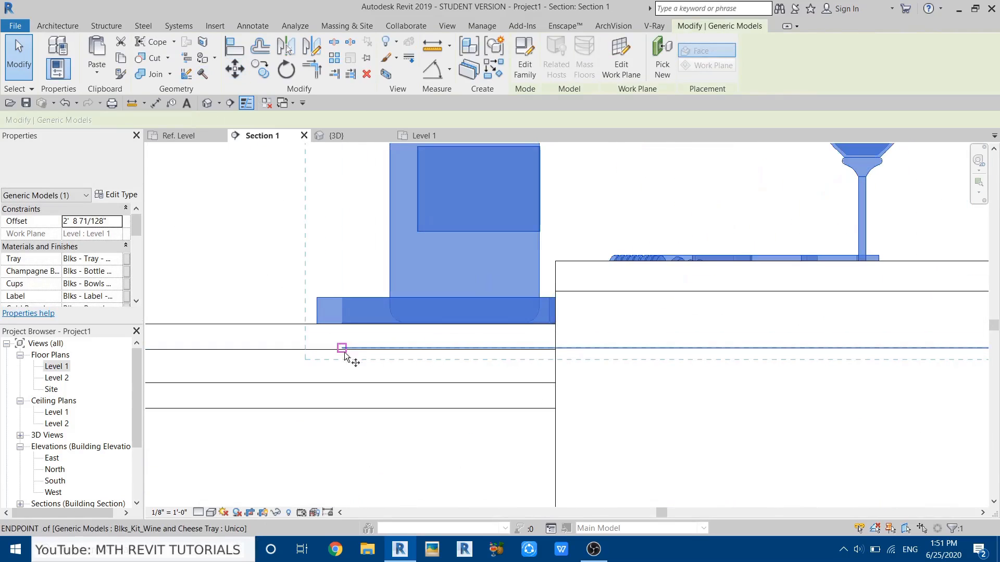
click(390, 346)
click(344, 336)
click(409, 322)
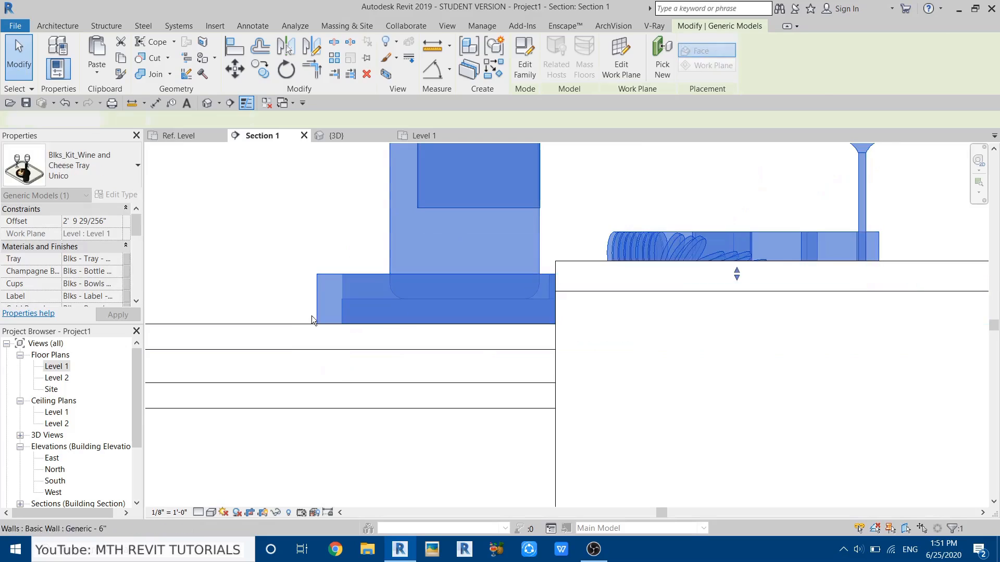
click(310, 316)
scroll(336, 338, down, 5)
scroll(552, 298, down, 3)
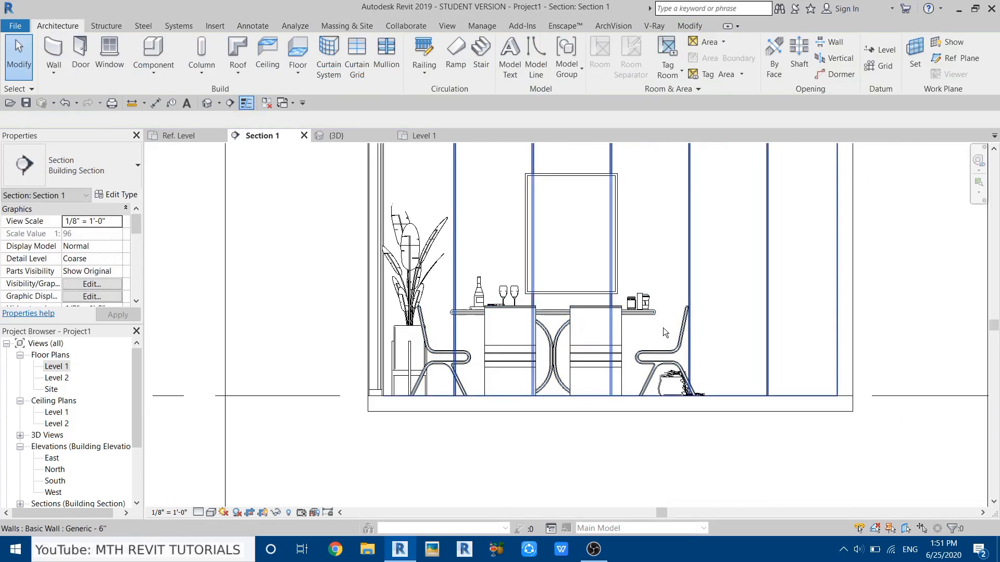
Open the Level 1 ceiling plan, start a ceiling and duplicate the 2' x 4' ACT System type under the suggested name.
scroll(677, 432, up, 4)
scroll(468, 397, down, 4)
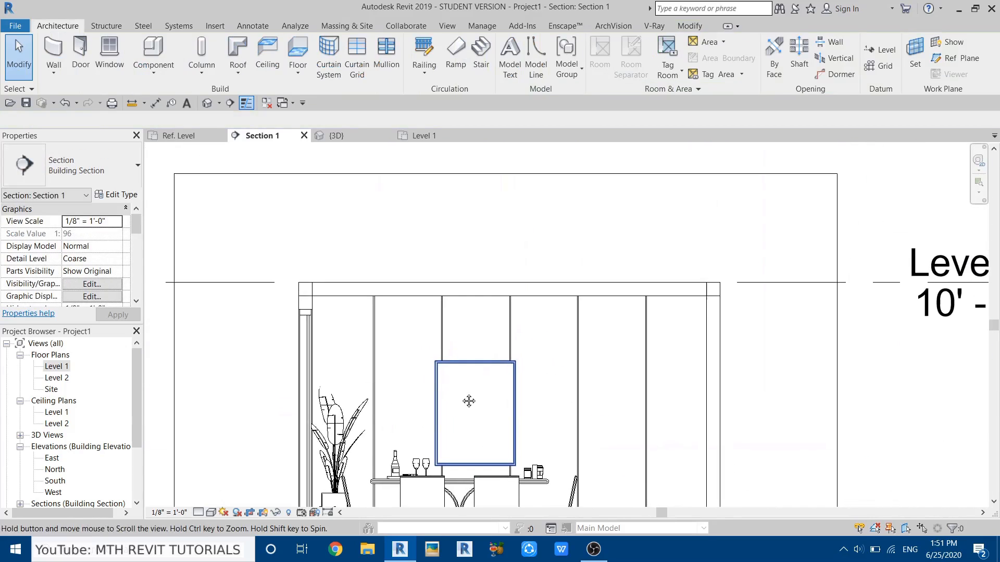
scroll(346, 346, up, 5)
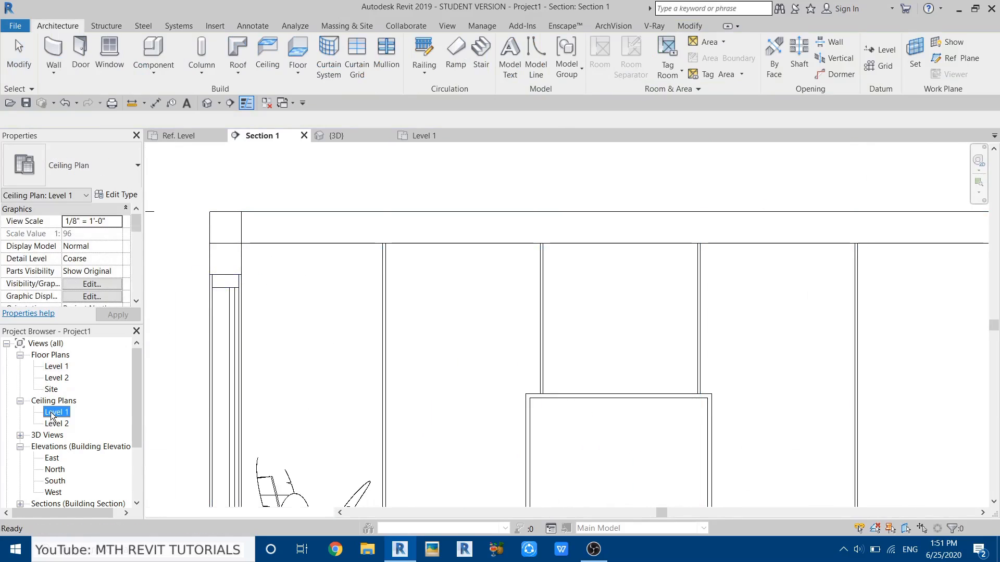
double_click(54, 412)
scroll(570, 289, up, 6)
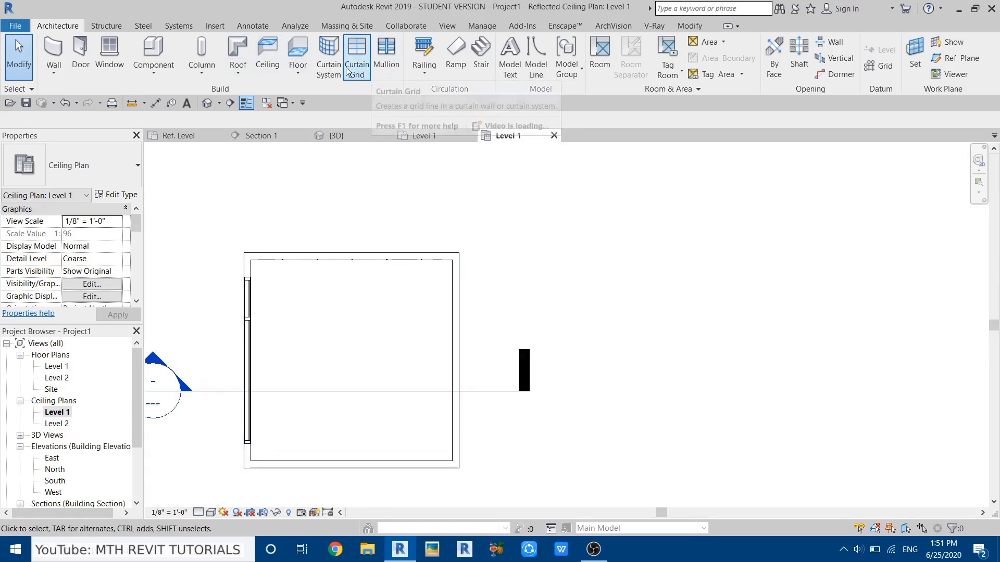
click(267, 57)
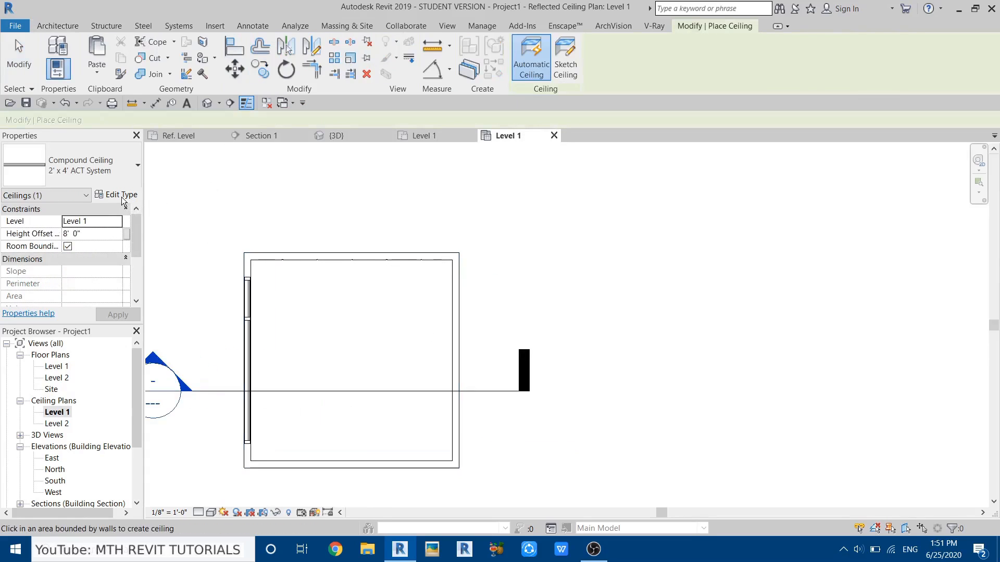
click(116, 195)
click(808, 126)
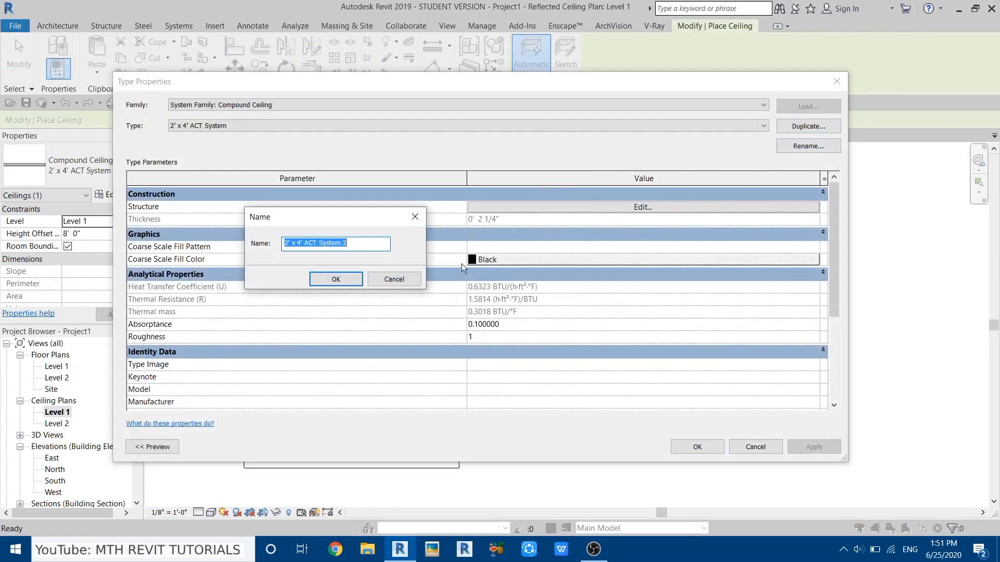
click(320, 280)
In the new ceiling type's structure, delete the acoustic tile finish layer and set the Structure layer's thickness to 2".
click(496, 205)
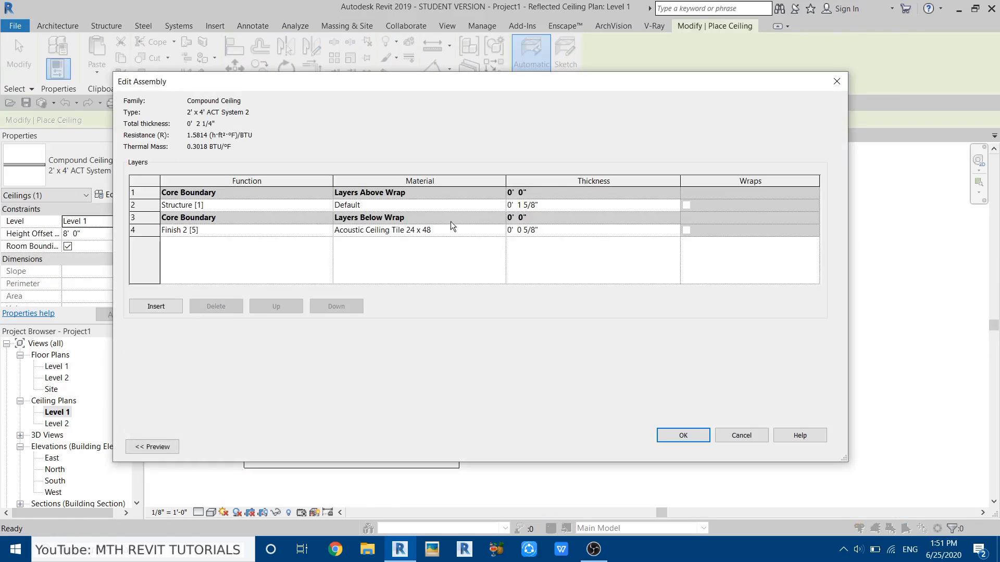
click(198, 231)
click(216, 307)
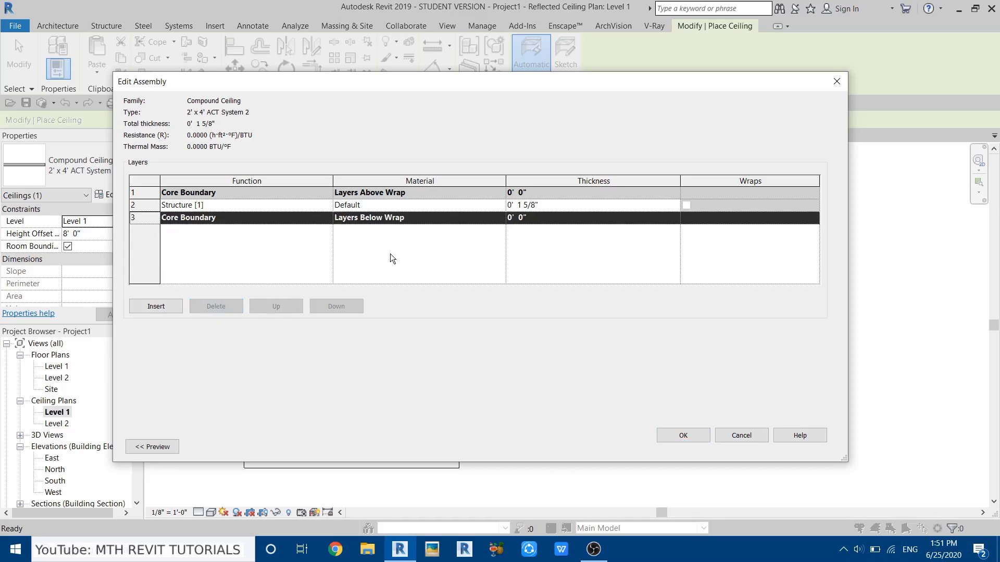
click(570, 205)
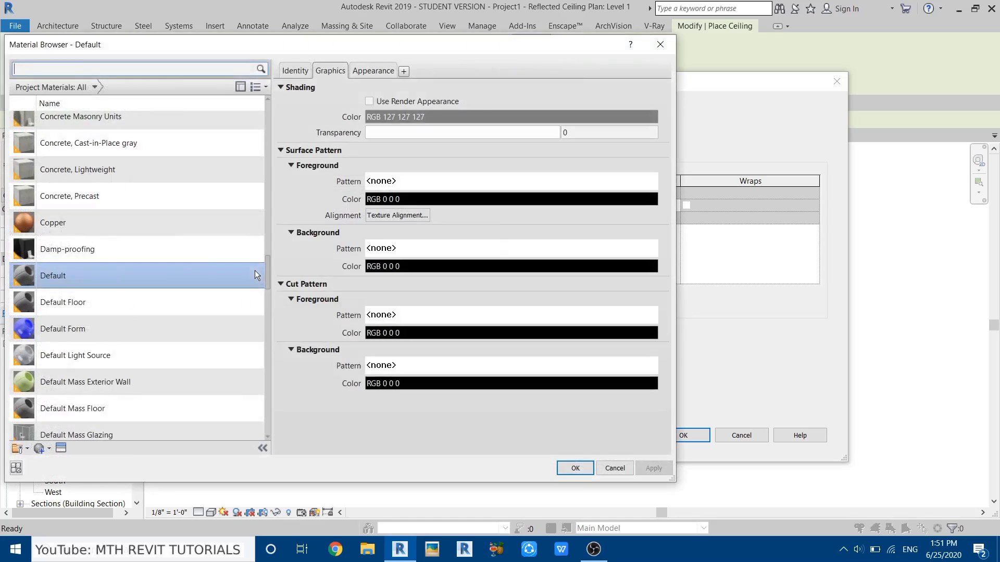
Assign Gypsum Wall Board to the ceiling's Structure layer, with shading taken from its render appearance.
scroll(138, 176, up, 10)
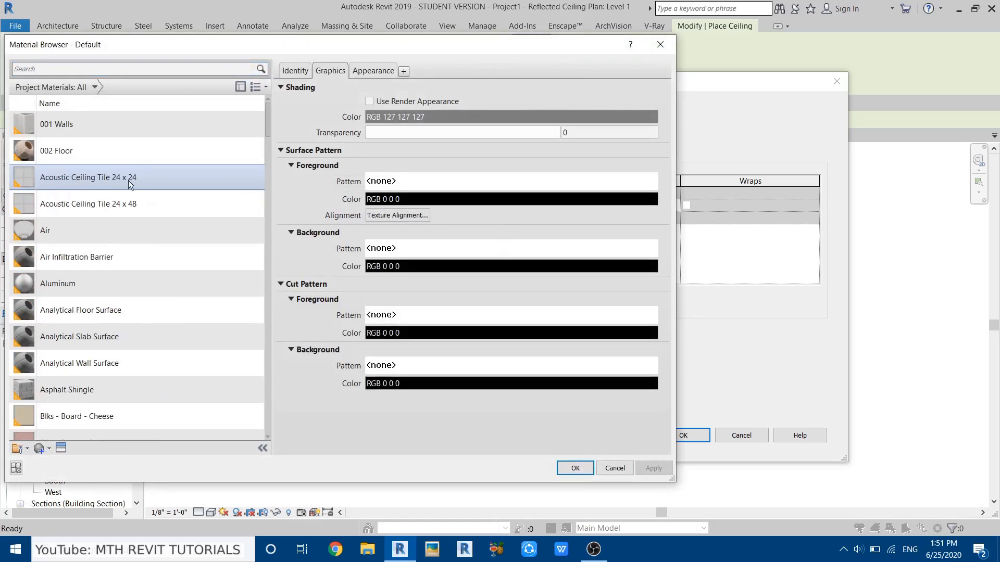
click(73, 65)
text(gy)
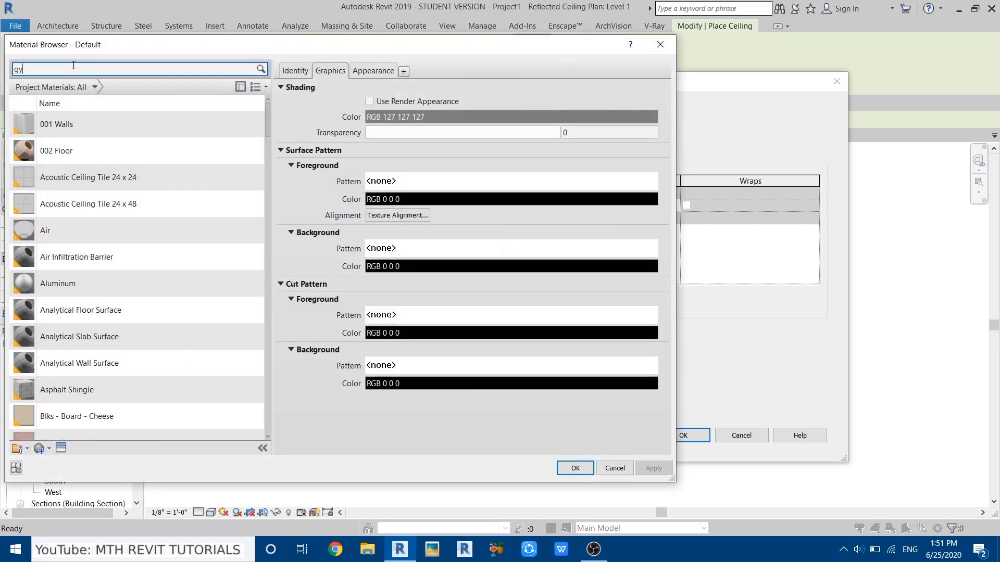
text(ps)
click(146, 137)
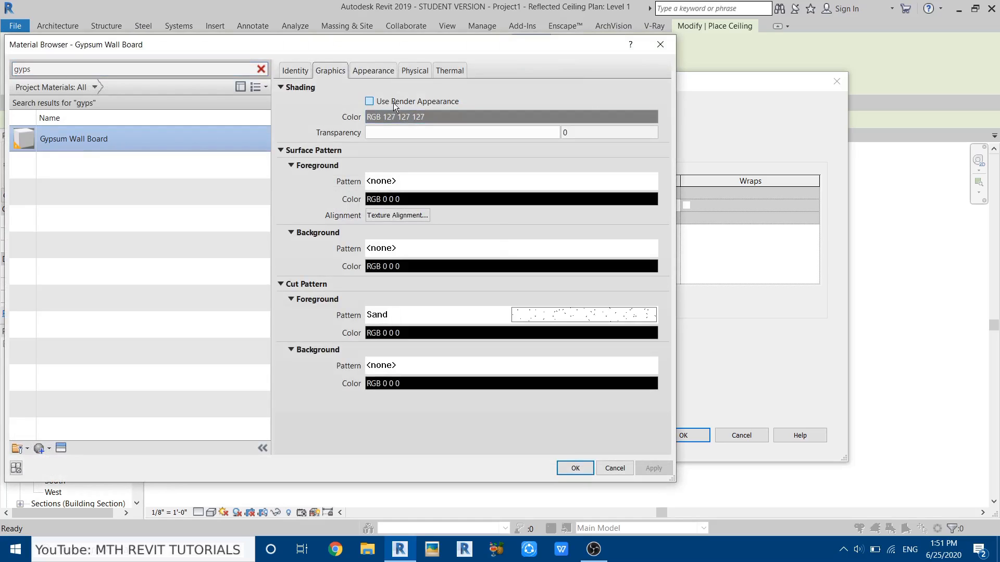
click(369, 101)
click(576, 466)
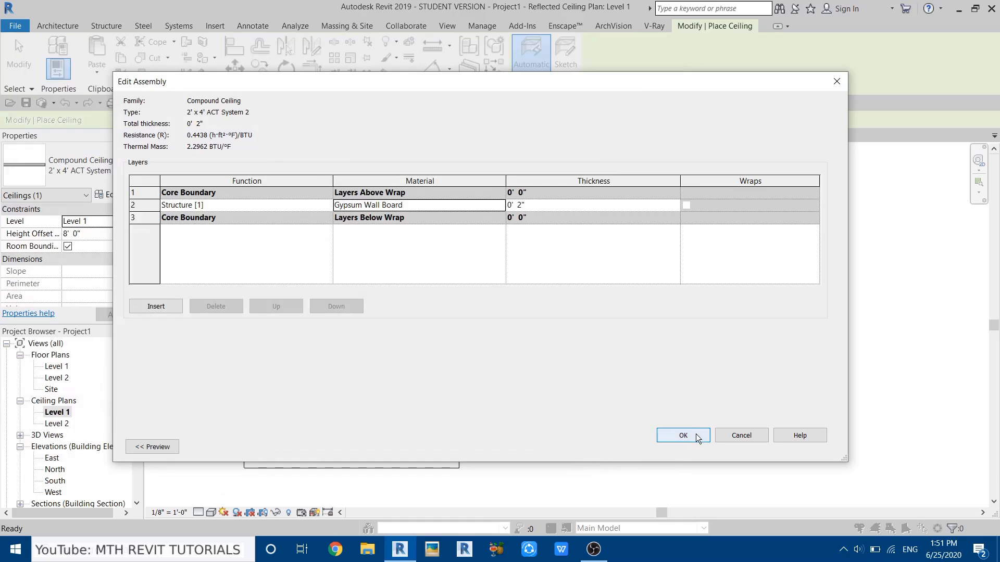
Confirm the ceiling type changes and create an automatic ceiling within the room's walls.
click(683, 436)
click(695, 444)
scroll(565, 320, down, 3)
scroll(468, 286, up, 3)
middle_drag(477, 284, 477, 243)
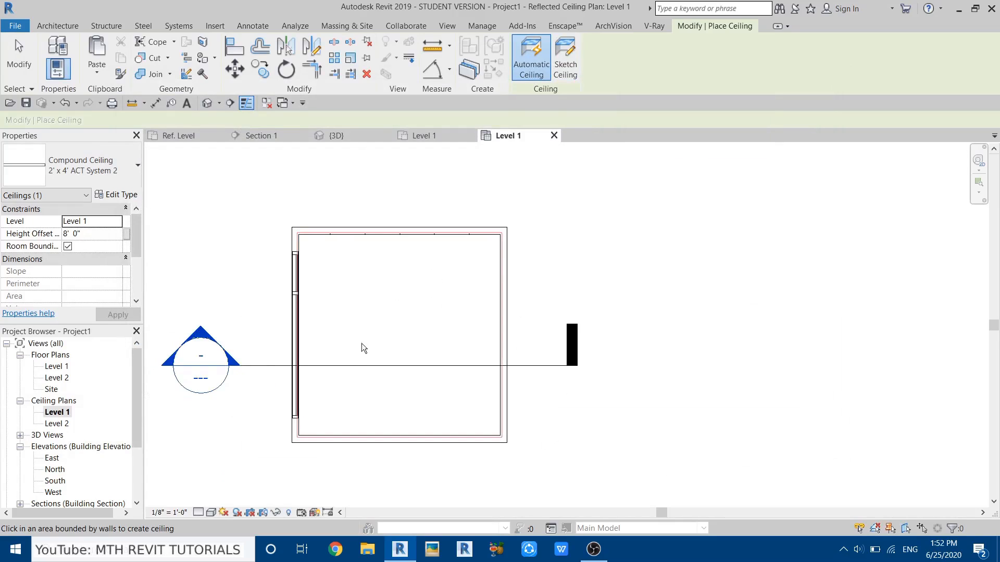
key(Escape)
key(Escape)
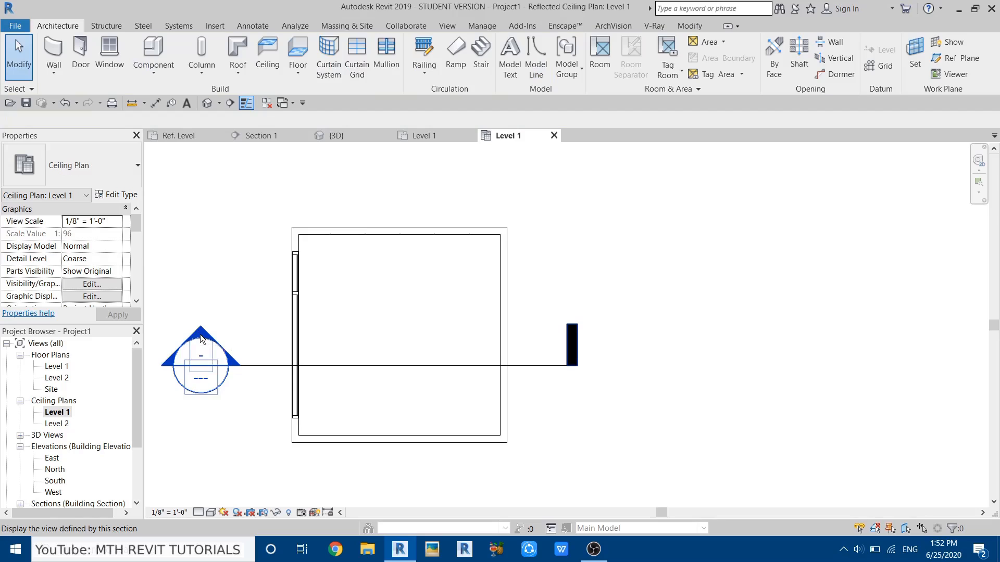
In the Section 1 view, set the new ceiling's height offset from Level 1 to 9' 0".
double_click(200, 334)
click(274, 331)
scroll(274, 331, down, 3)
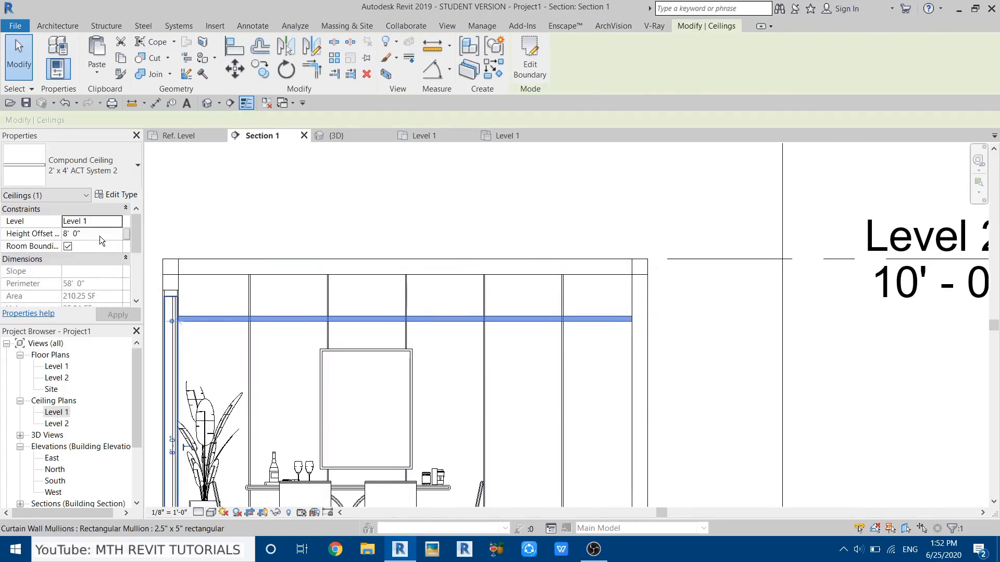
click(100, 235)
text(9)
key(Return)
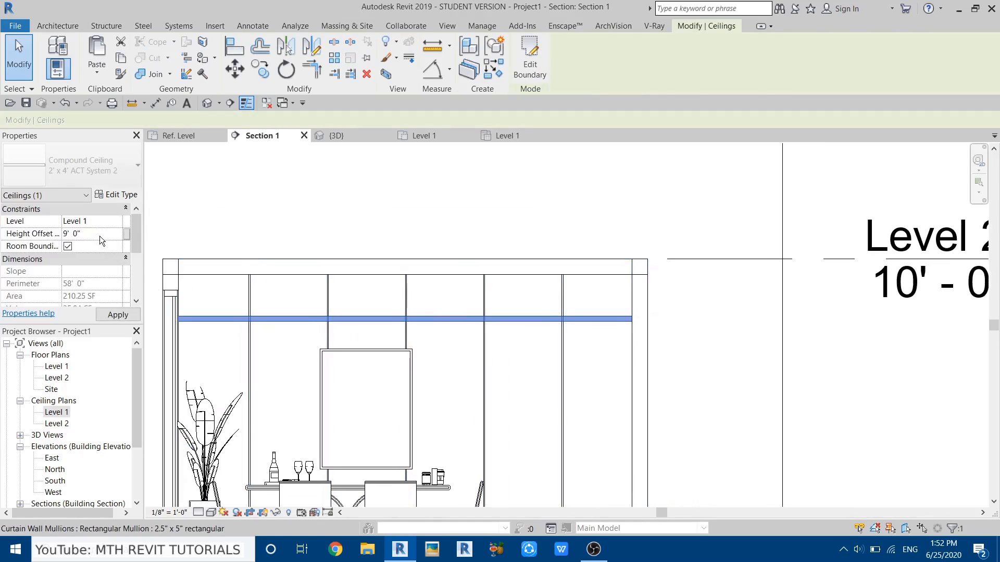
scroll(197, 288, up, 4)
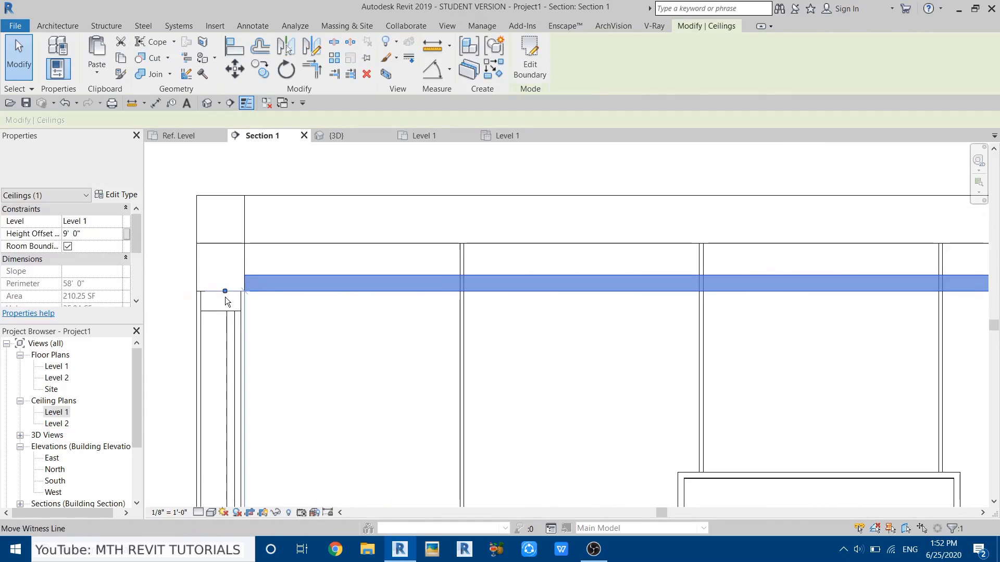
click(223, 292)
scroll(252, 268, down, 5)
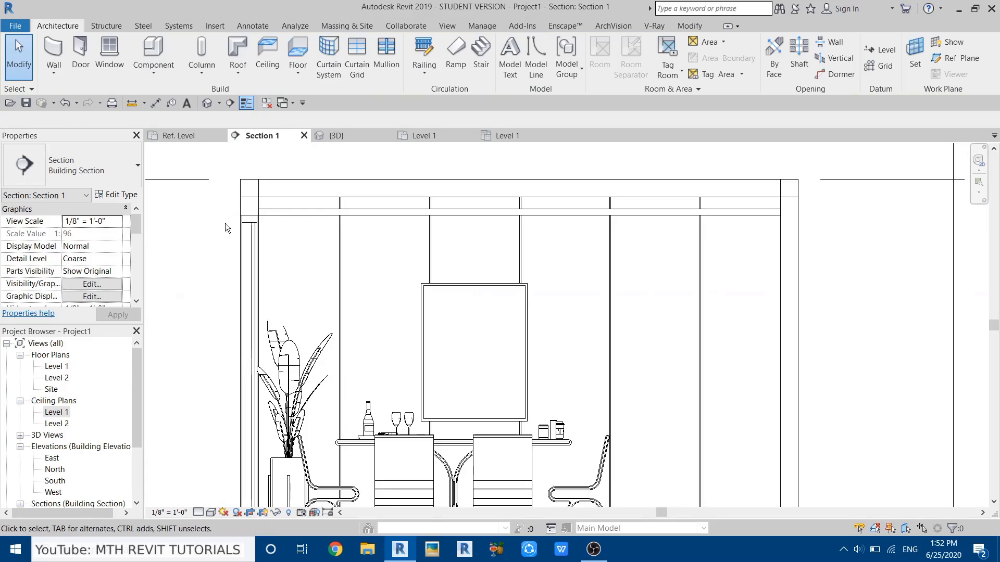
In the Level 1 ceiling plan, place an Oval Blks_Light_Heavenly Pendant on the ceiling, about 6' 0" from the curtain wall and 4' 6" from the upper wall.
click(492, 136)
click(146, 59)
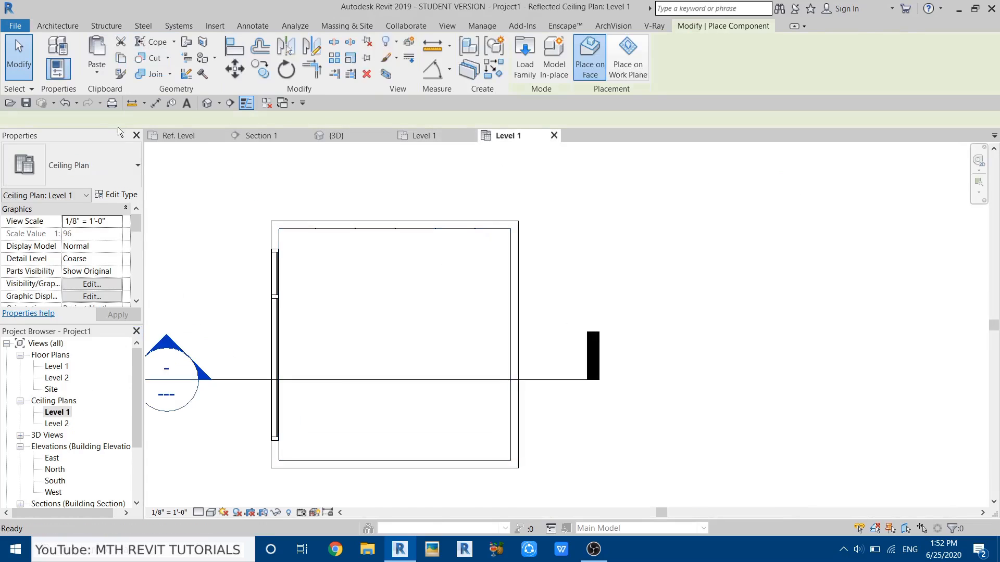
click(106, 161)
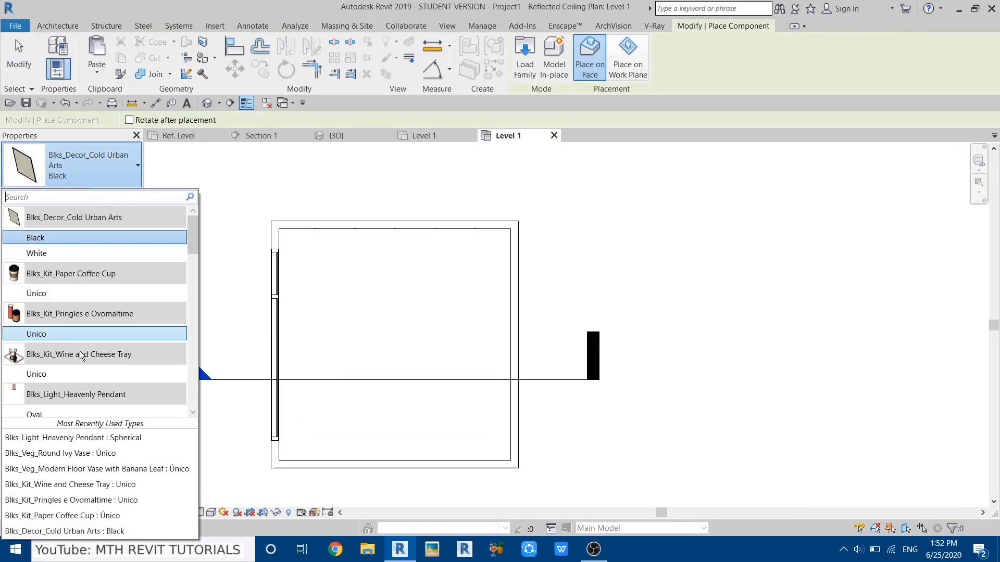
scroll(78, 372, down, 2)
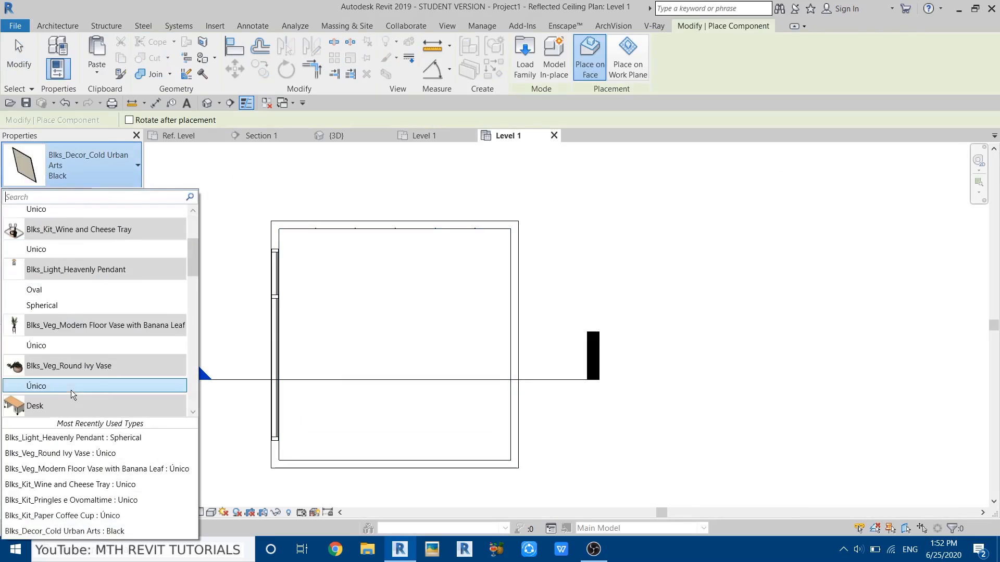
click(79, 290)
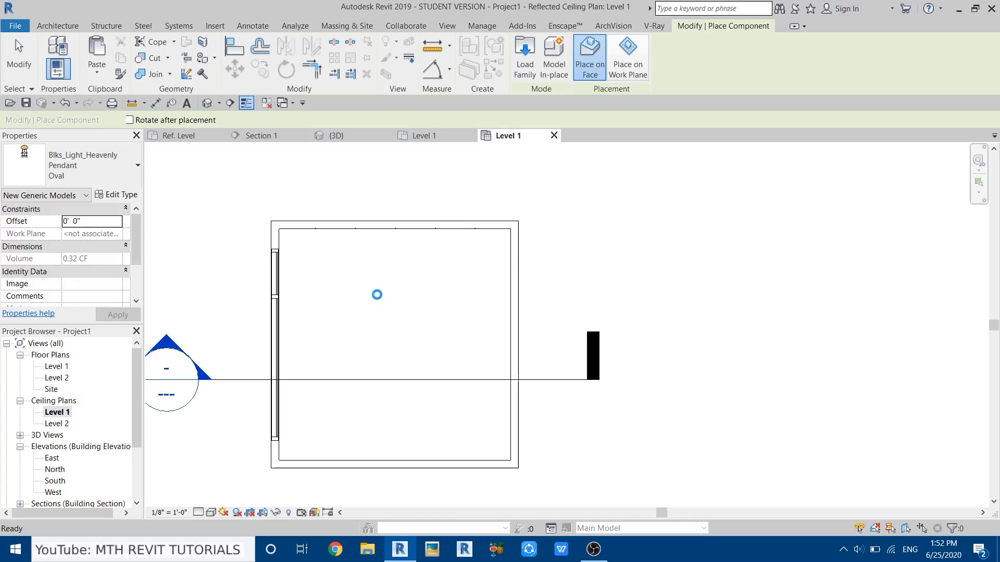
scroll(340, 295, up, 2)
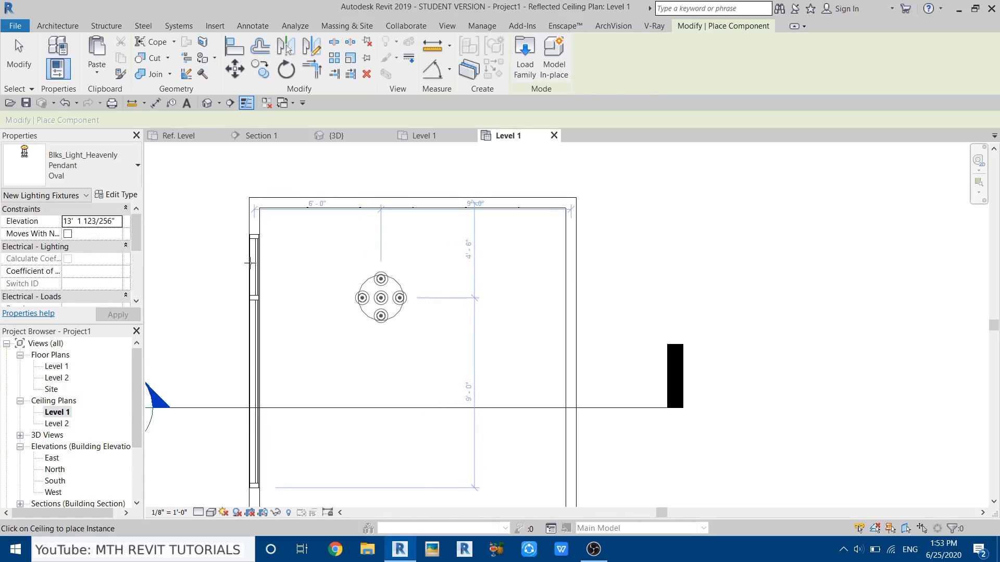
scroll(454, 339, down, 4)
right_click(241, 251)
click(276, 260)
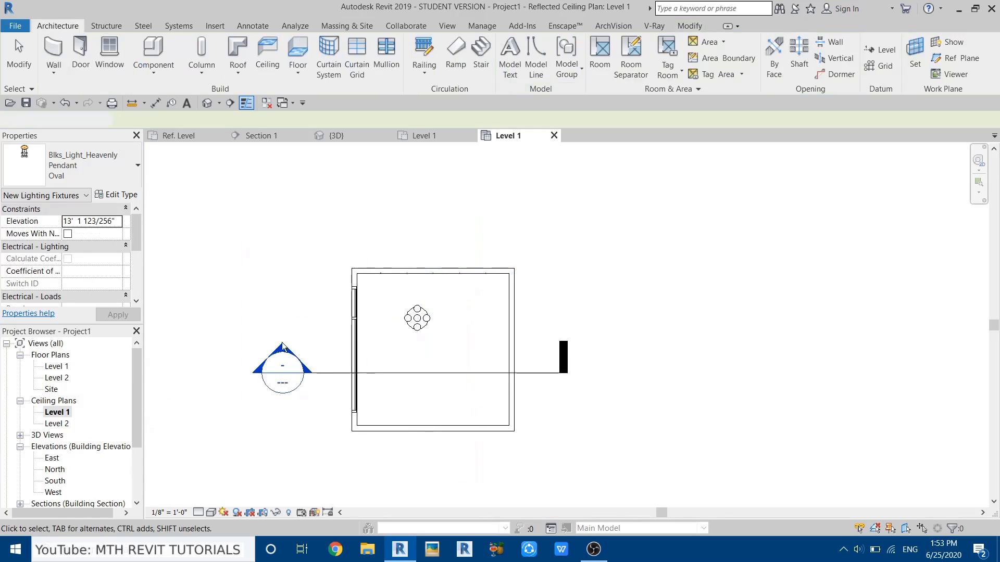
In the Section 1 view, shorten the Oval pendant type's chains, setting Chain Length 1 to 1' 6".
double_click(279, 352)
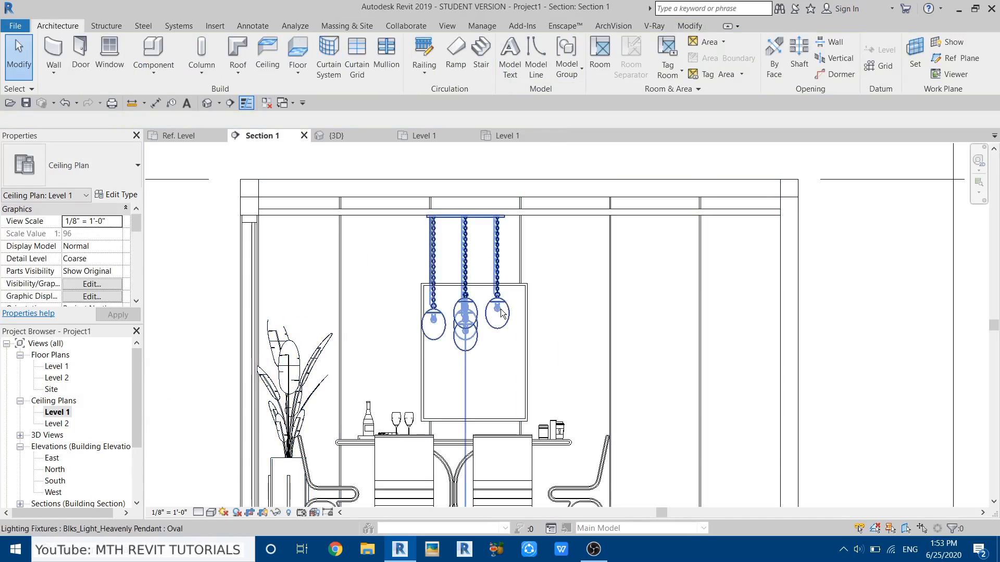
scroll(502, 313, up, 4)
scroll(423, 316, up, 2)
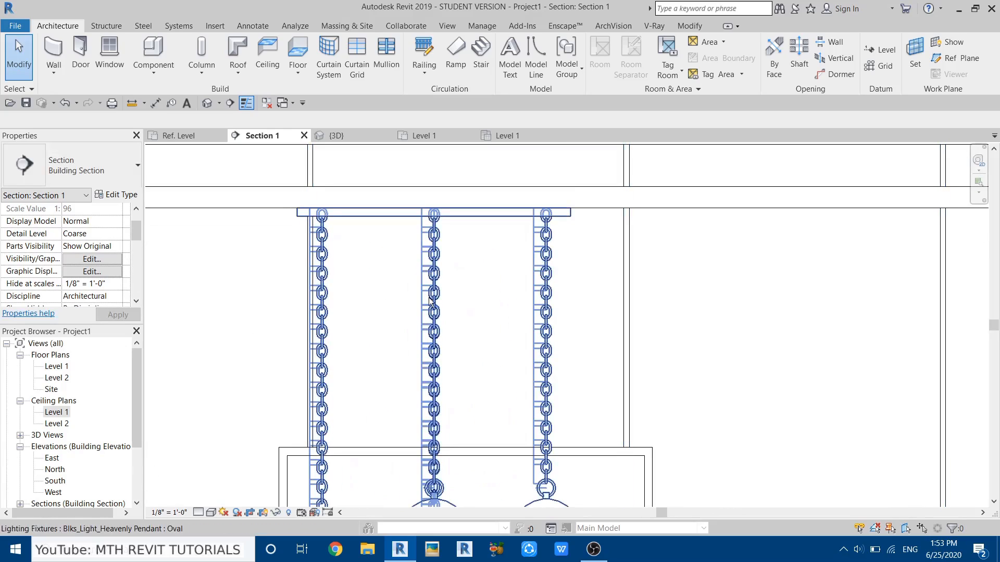
middle_drag(428, 298, 401, 277)
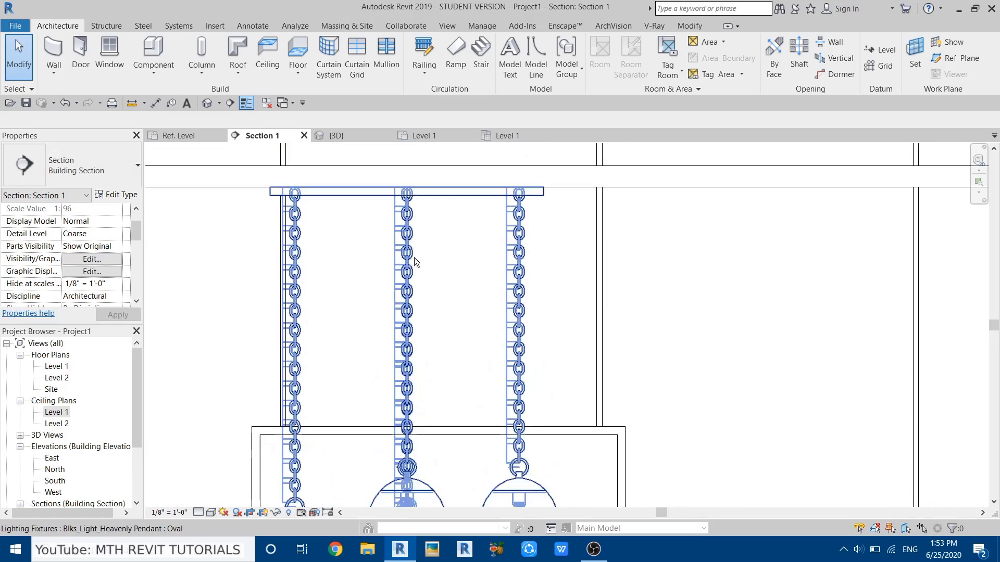
click(406, 224)
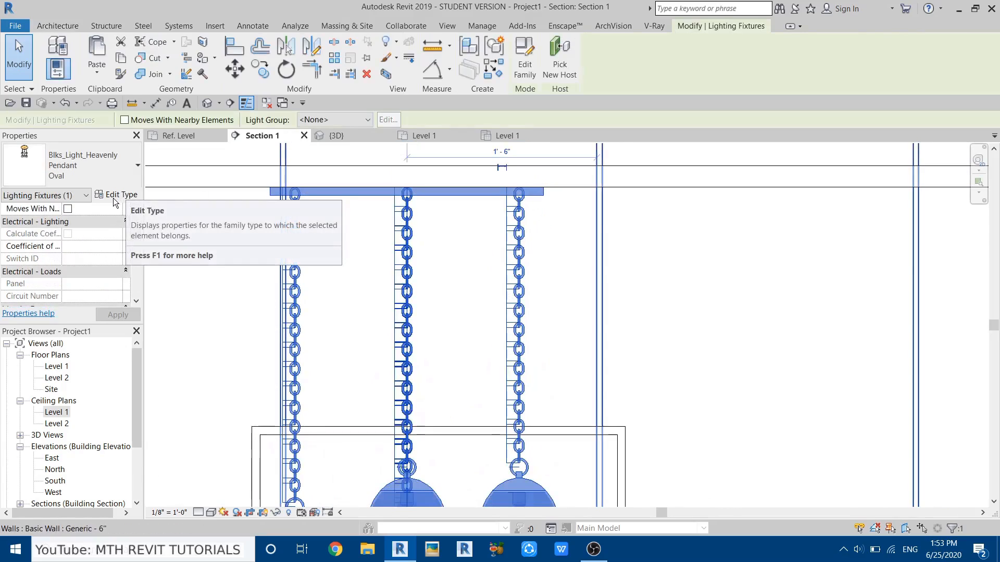
click(112, 196)
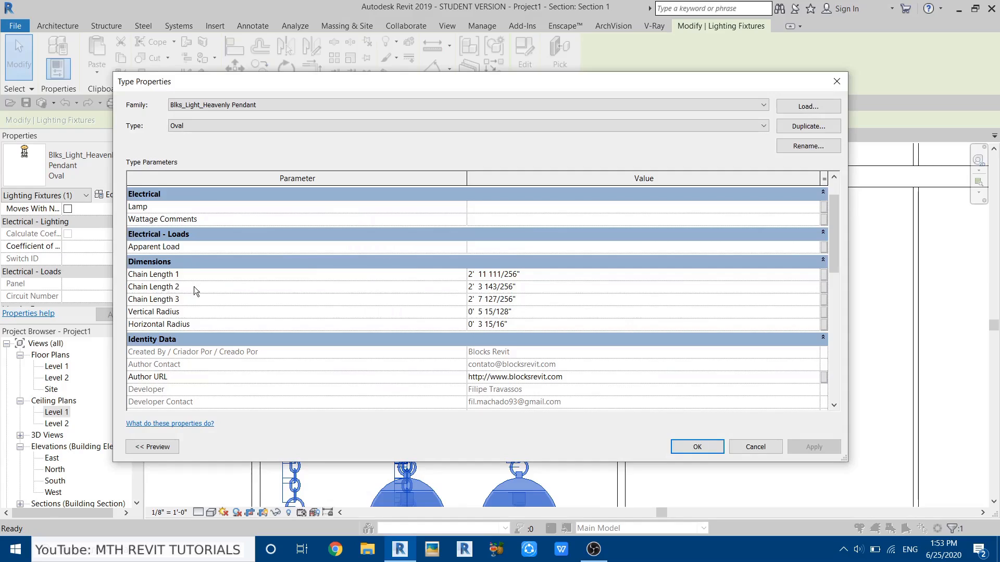
click(548, 276)
text(1'6)
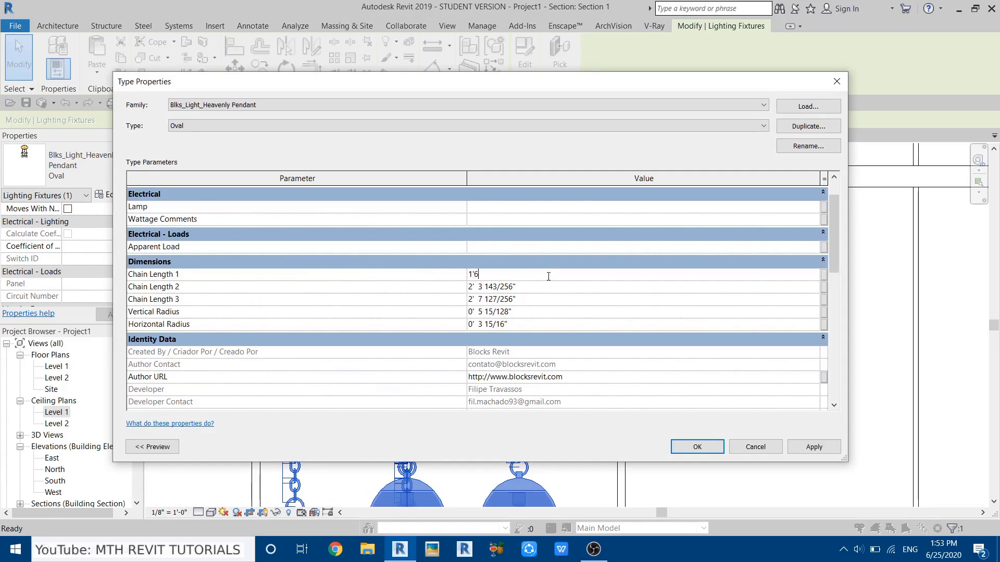
click(514, 289)
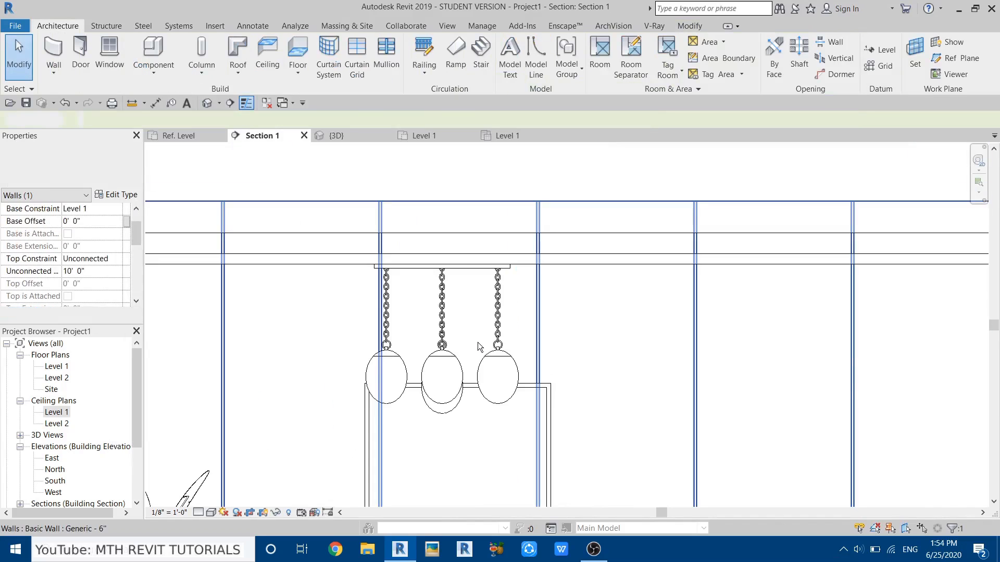
scroll(476, 346, down, 5)
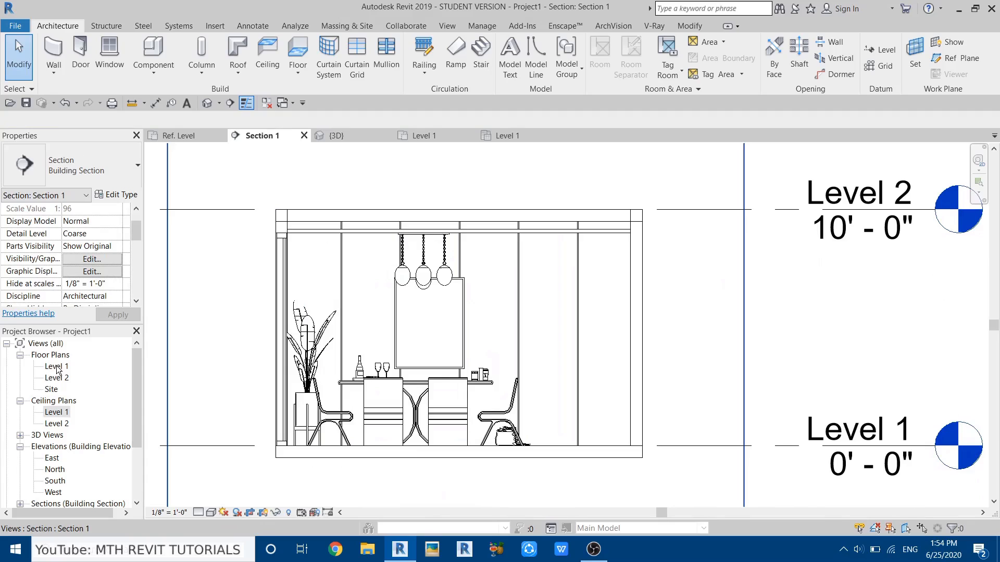
Start the Enscape live rendering of the {3D} view and fly the camera close to the glazed side of the building.
click(558, 31)
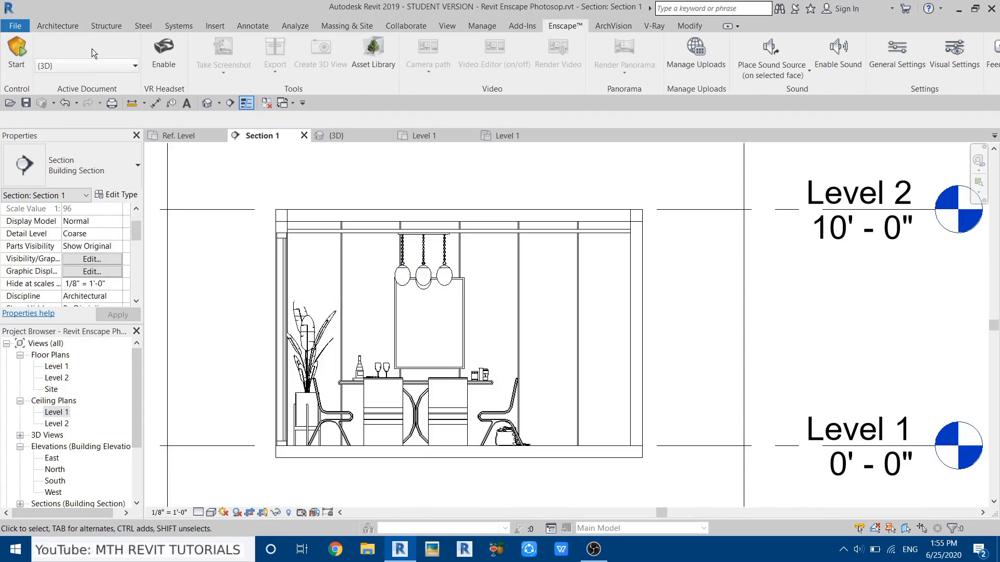
click(22, 57)
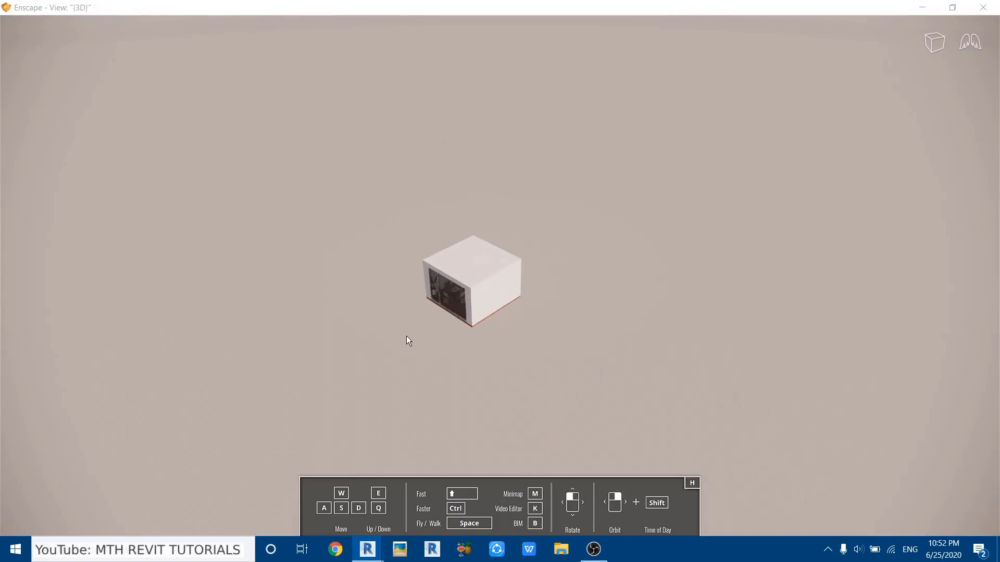
key(w)
key(a)
drag(353, 366, 427, 244)
key(w)
key(w)
key(q)
key(w)
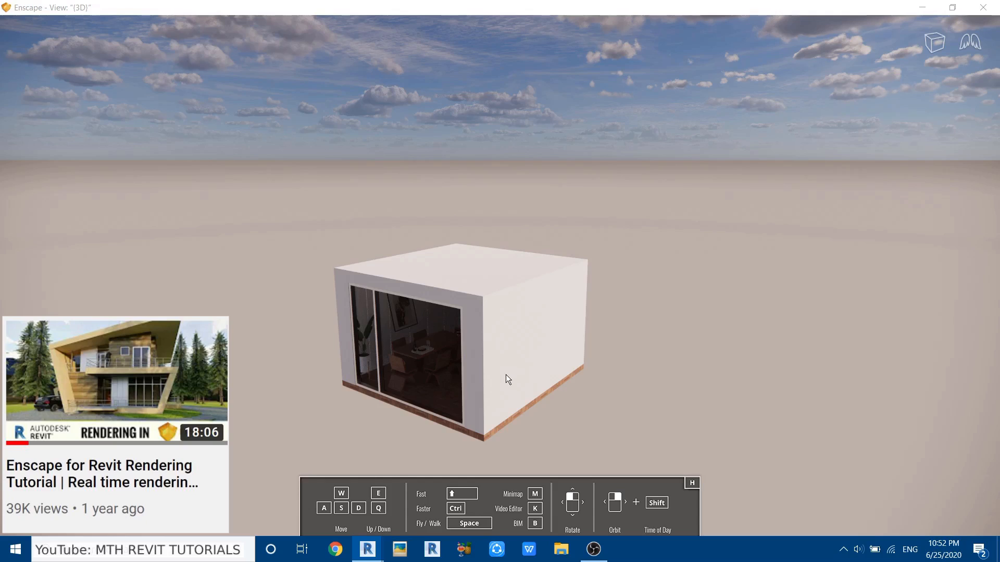
Move the Enscape camera through the exterior wall into the room and turn it toward the curtain wall and dining area.
key(w)
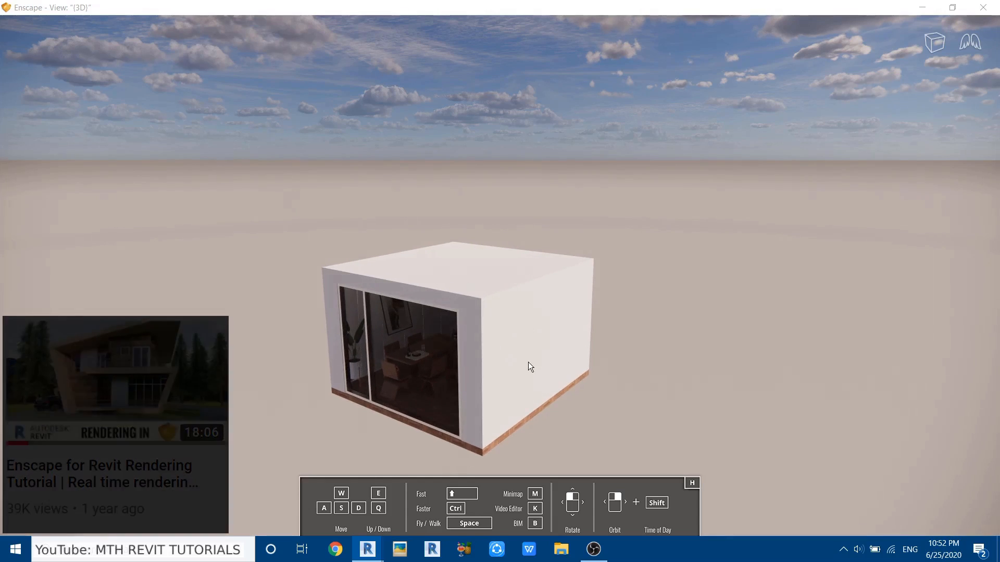
key(w)
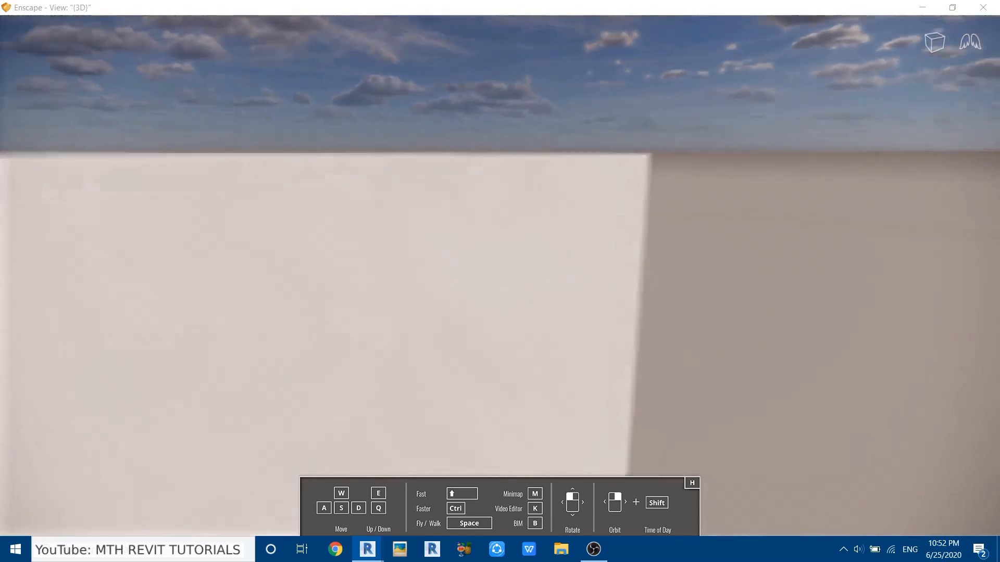
key(w)
drag(557, 382, 495, 328)
drag(500, 281, 329, 416)
drag(574, 349, 385, 336)
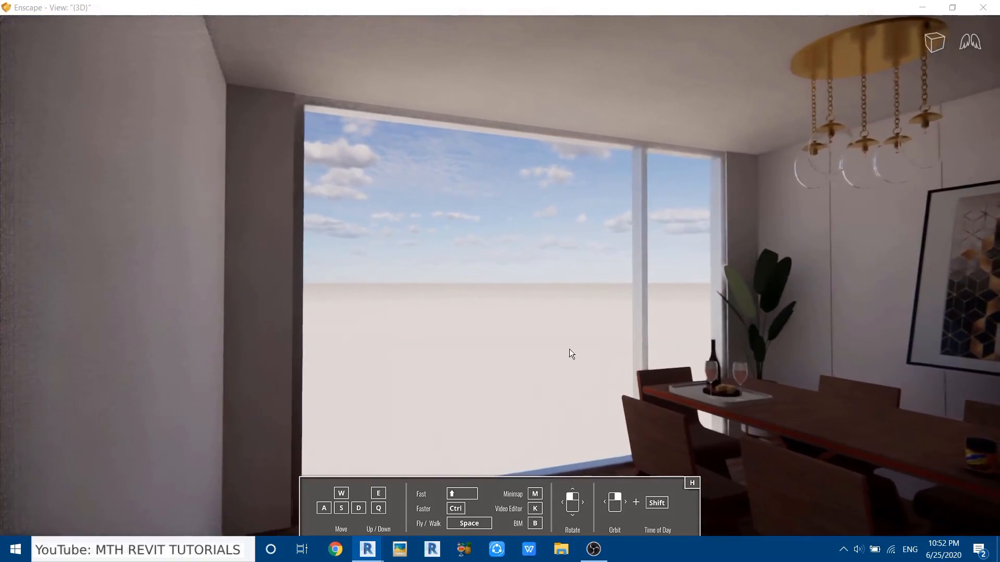
Position the Enscape camera to frame the dining table, pendant light, wall art, plant and curtain wall together from across the room.
drag(130, 219, 335, 204)
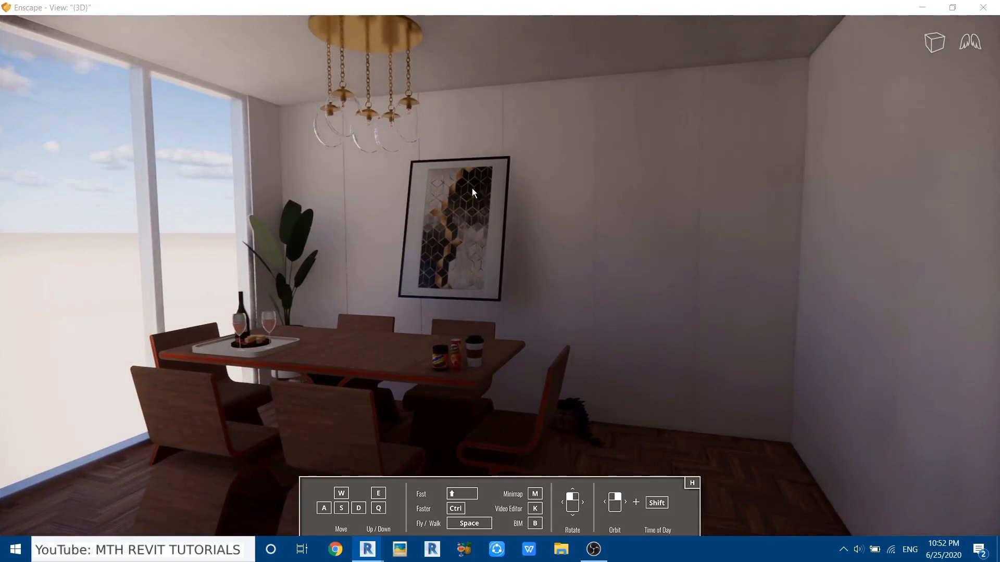
drag(184, 254, 84, 252)
drag(272, 252, 70, 237)
key(w)
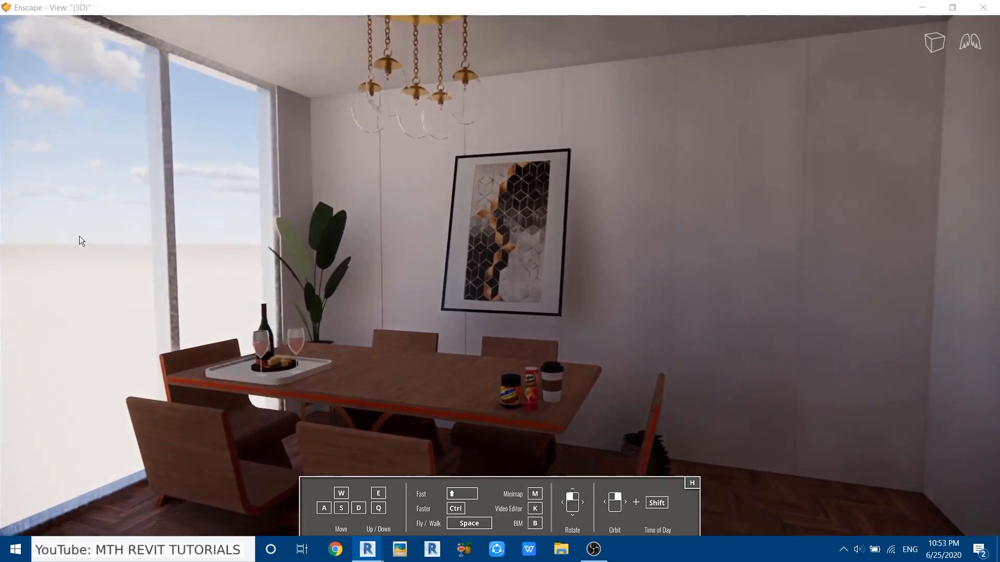
drag(312, 245, 297, 260)
key(w)
drag(157, 256, 67, 256)
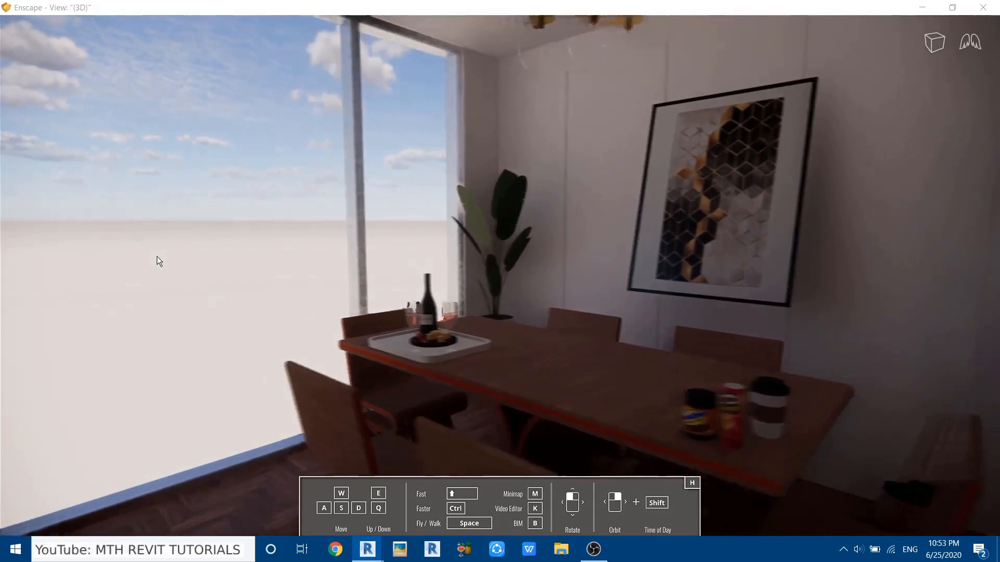
key(s)
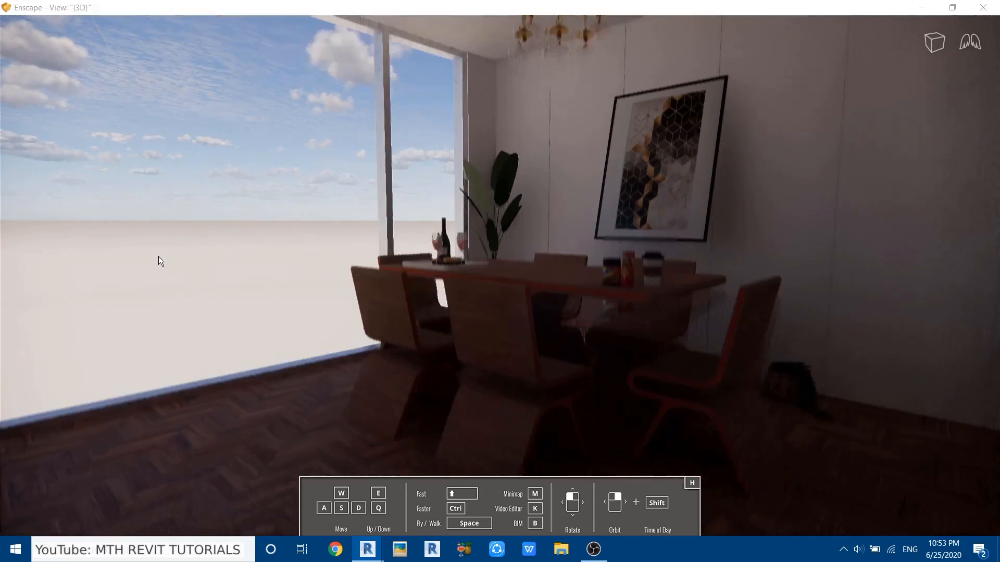
drag(173, 261, 193, 309)
key(s)
key(w)
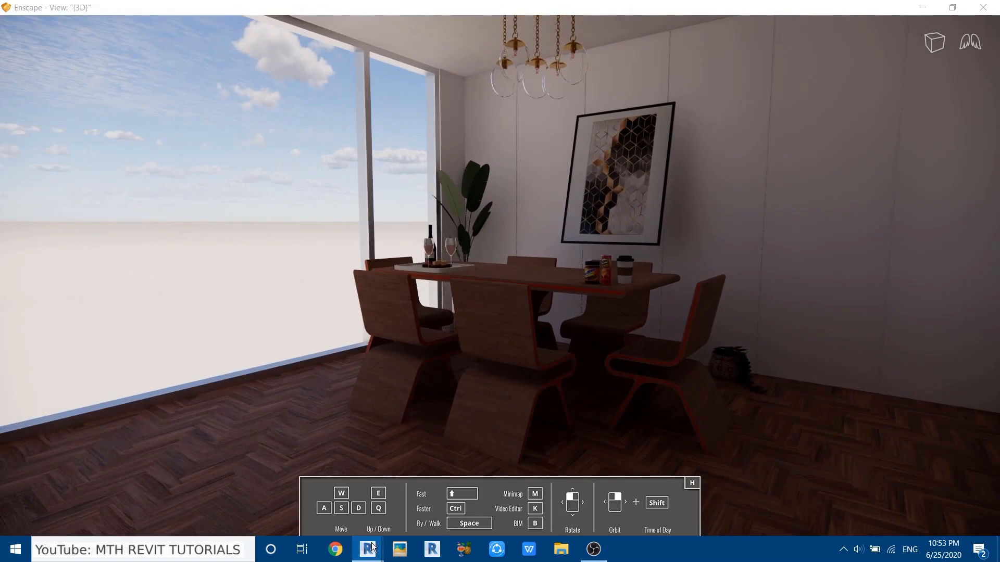
Switch to Revit, create a 3D view named Enscape 3D view 1 from the current camera, and list the project's 3D views.
mouse_move(373, 547)
click(319, 498)
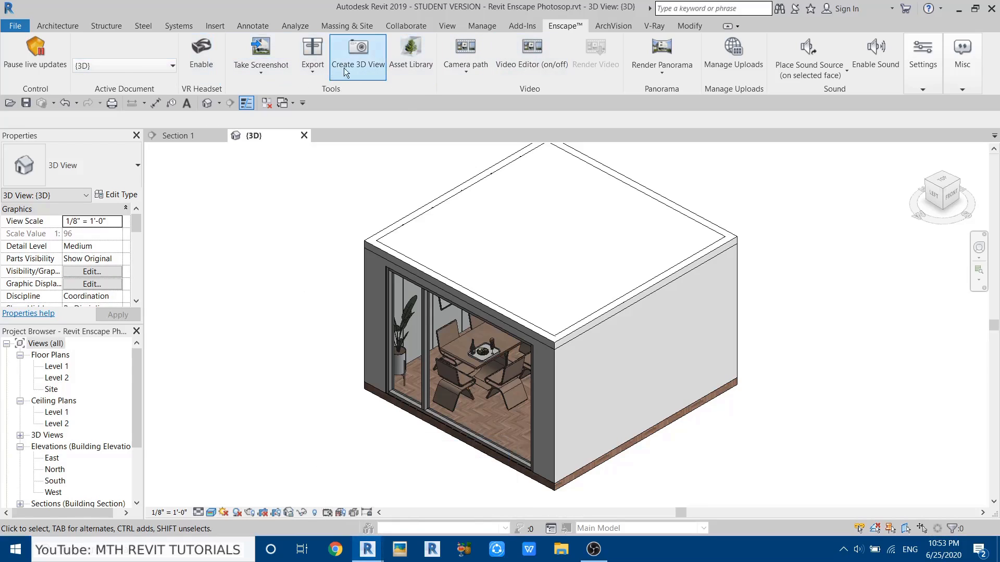
click(357, 70)
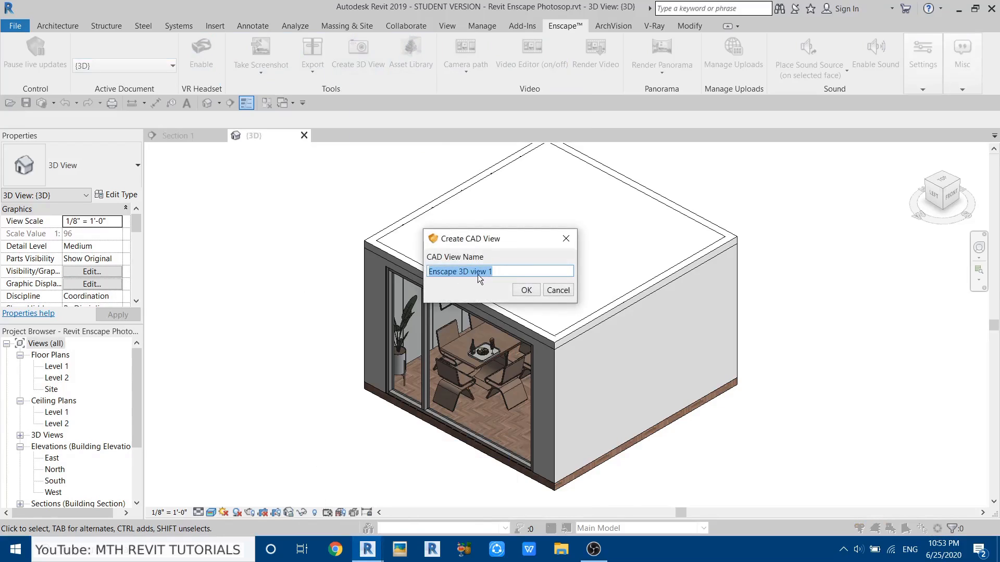
click(527, 290)
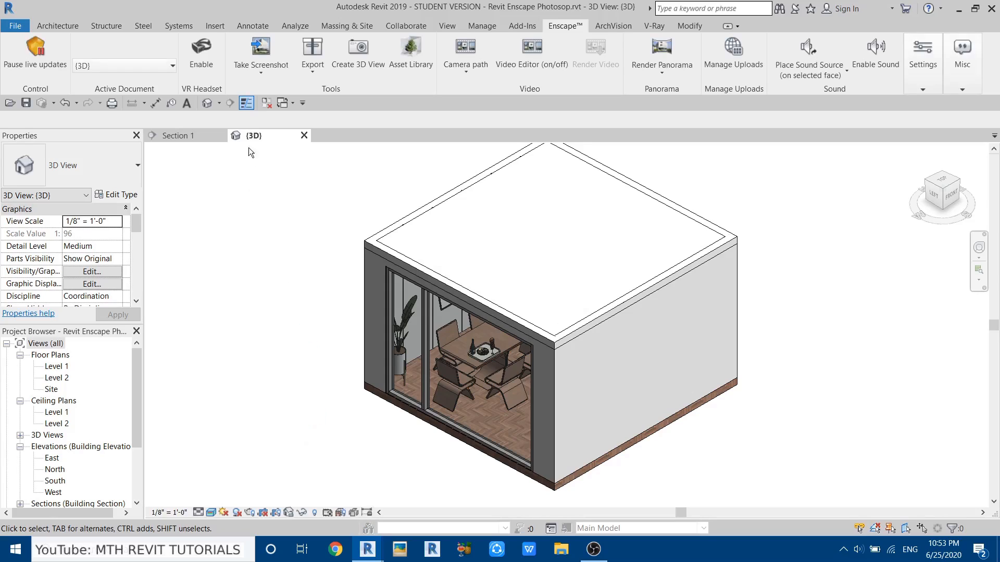
click(20, 436)
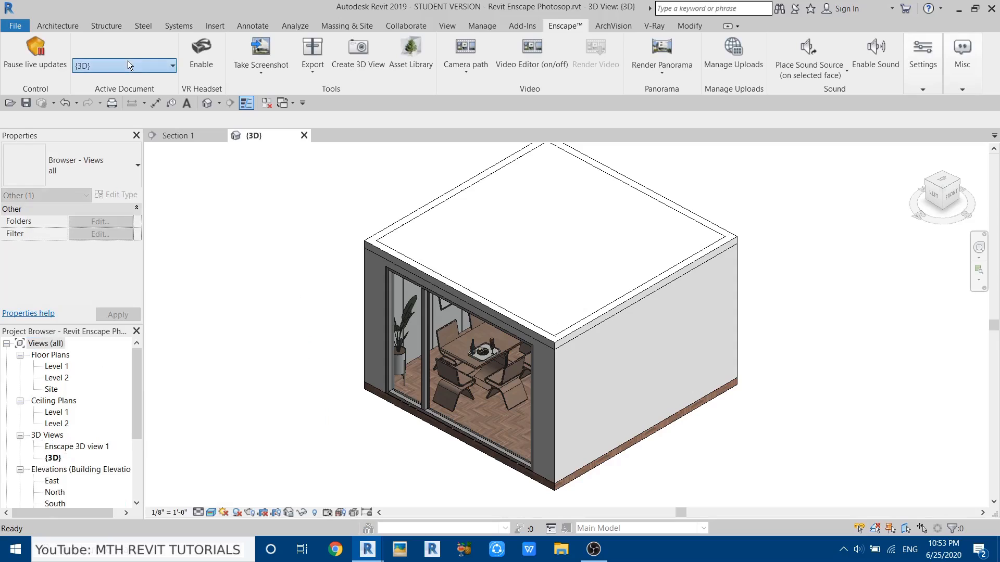
Mark Enscape 3D view 1 as a favorite, switch back to the Enscape window and bring up its saved views.
click(144, 66)
click(233, 137)
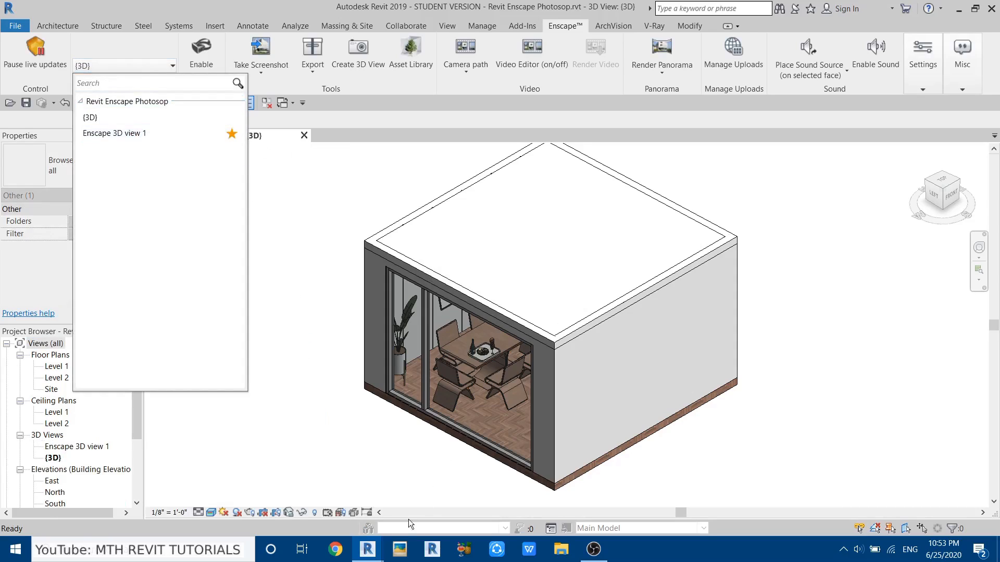
click(368, 550)
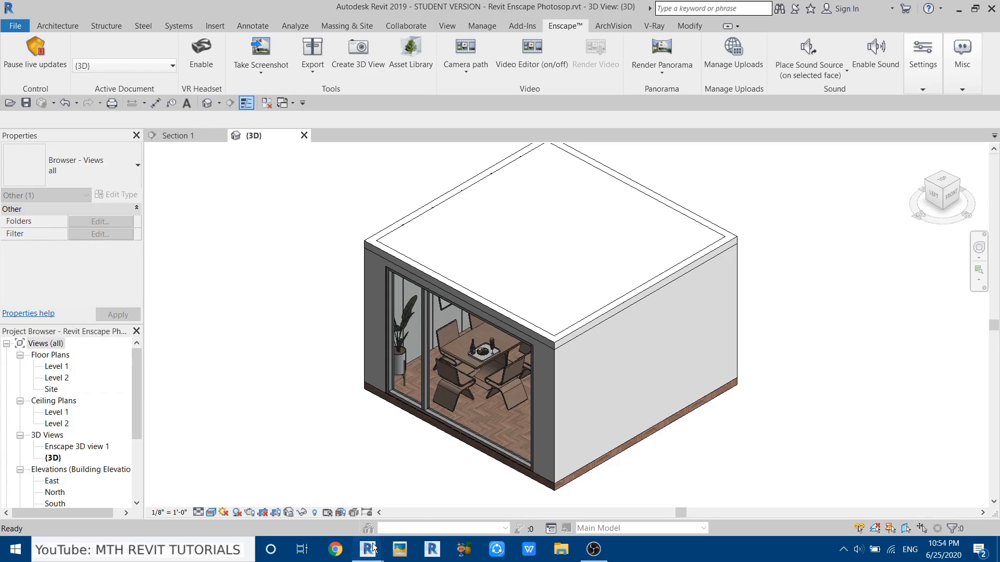
click(440, 464)
mouse_move(899, 243)
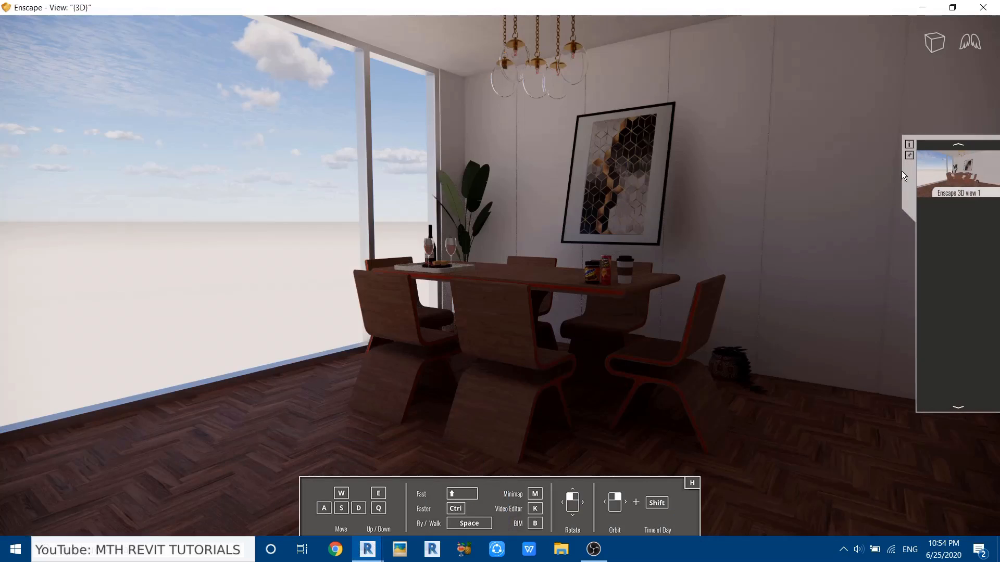
Move the Enscape camera to examine the wall art, dining table and back wall at close range.
key(w)
drag(393, 299, 245, 260)
drag(592, 322, 532, 240)
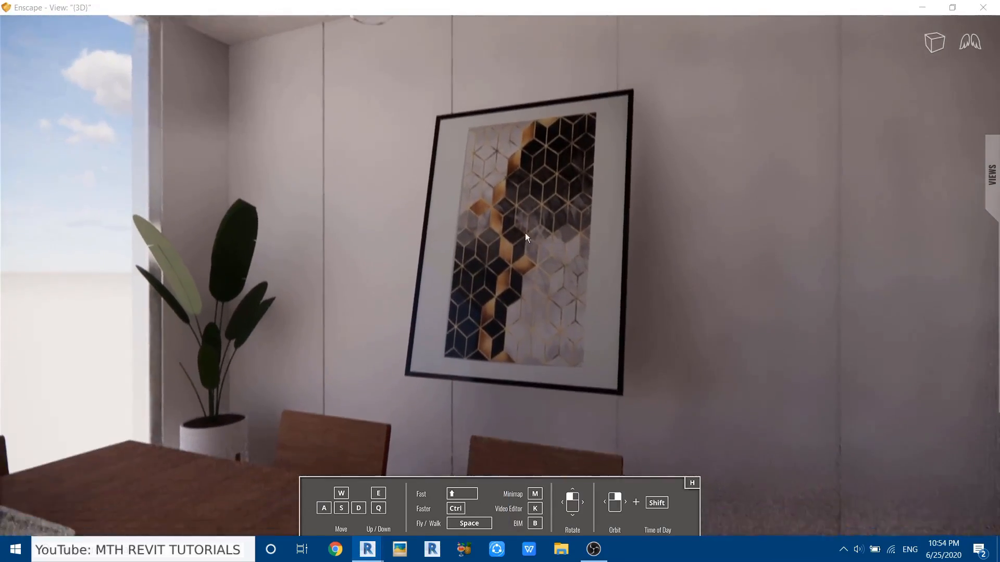
key(s)
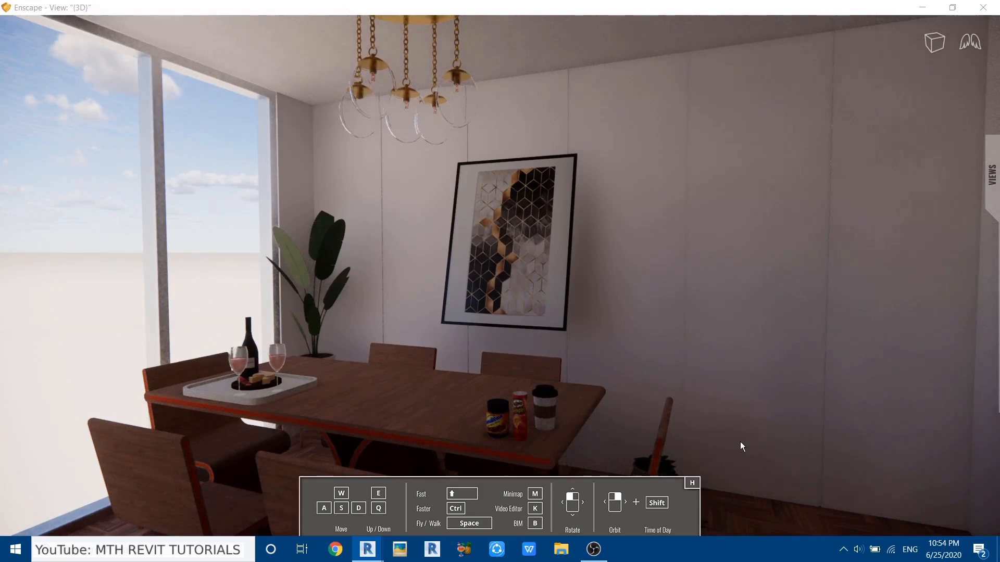
drag(361, 259, 256, 283)
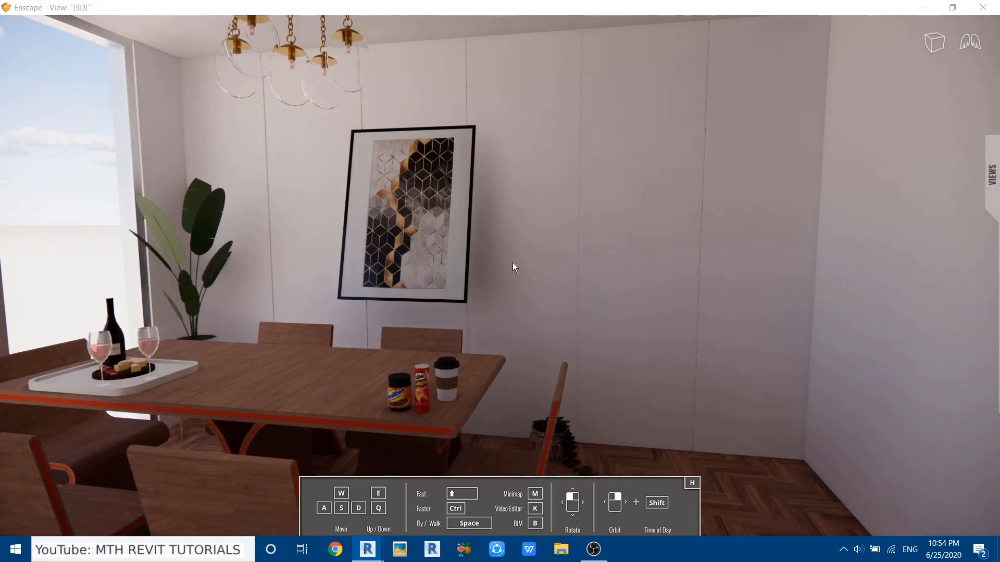
Move the Enscape camera around the dining table and window wall, and return to the saved Enscape 3D view 1.
drag(263, 209, 300, 71)
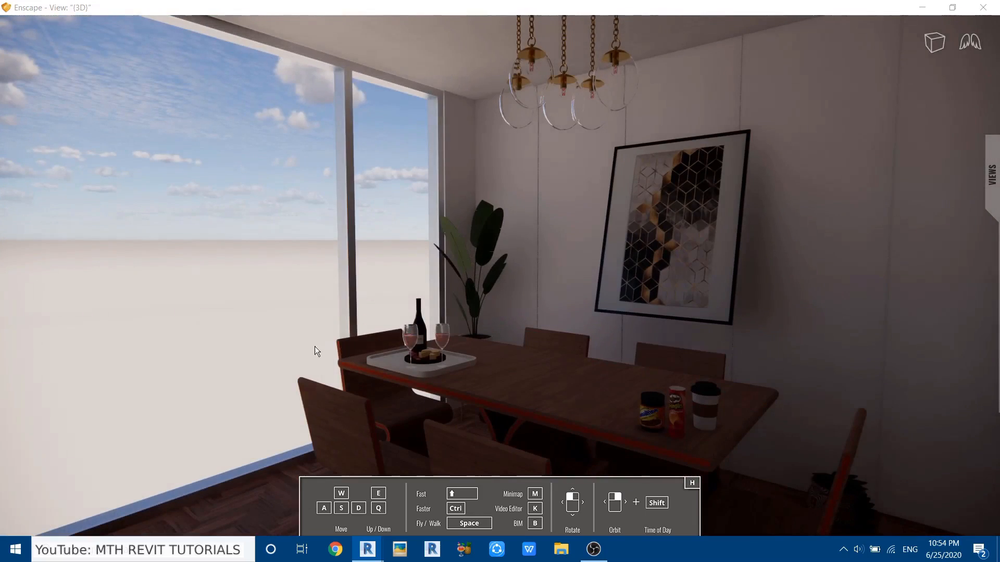
key(w)
drag(318, 346, 227, 110)
key(s)
key(w)
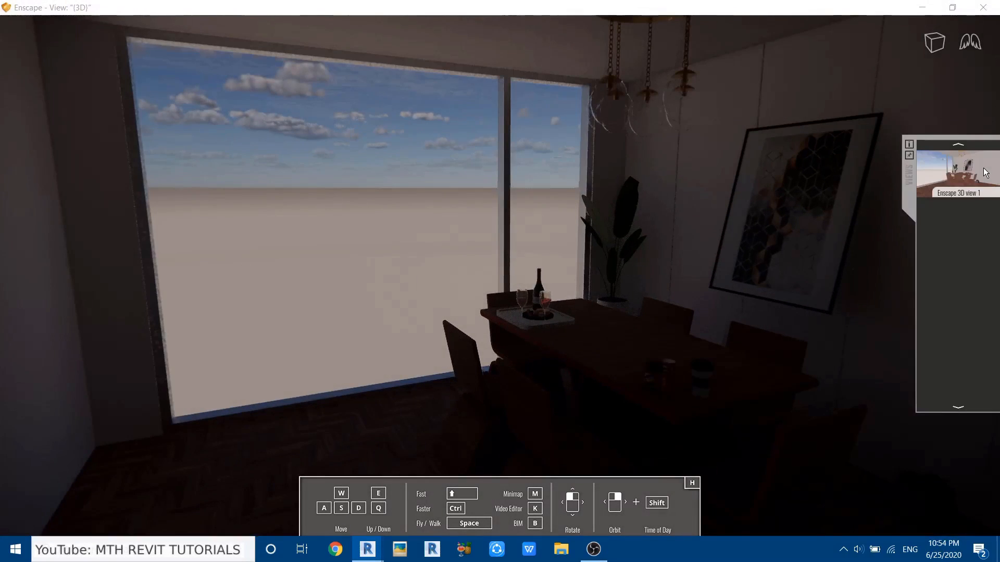
click(986, 173)
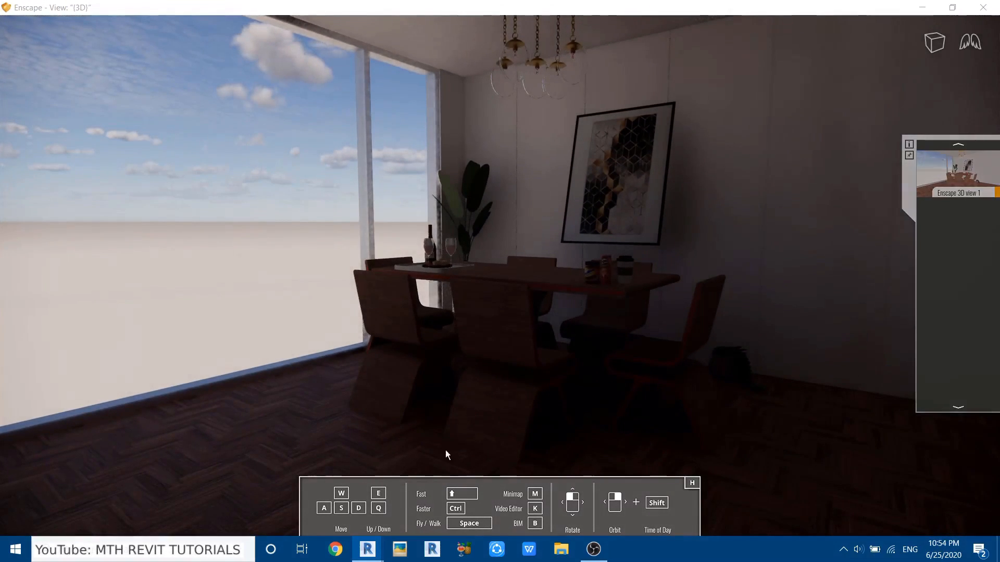
Switch to Revit and pause Enscape's live updates.
mouse_move(366, 551)
click(335, 472)
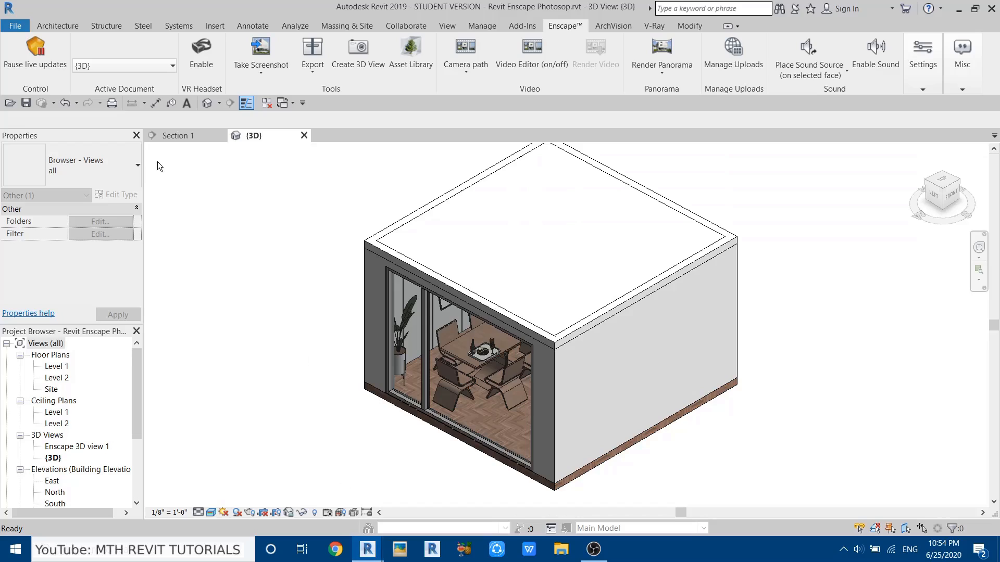
click(34, 69)
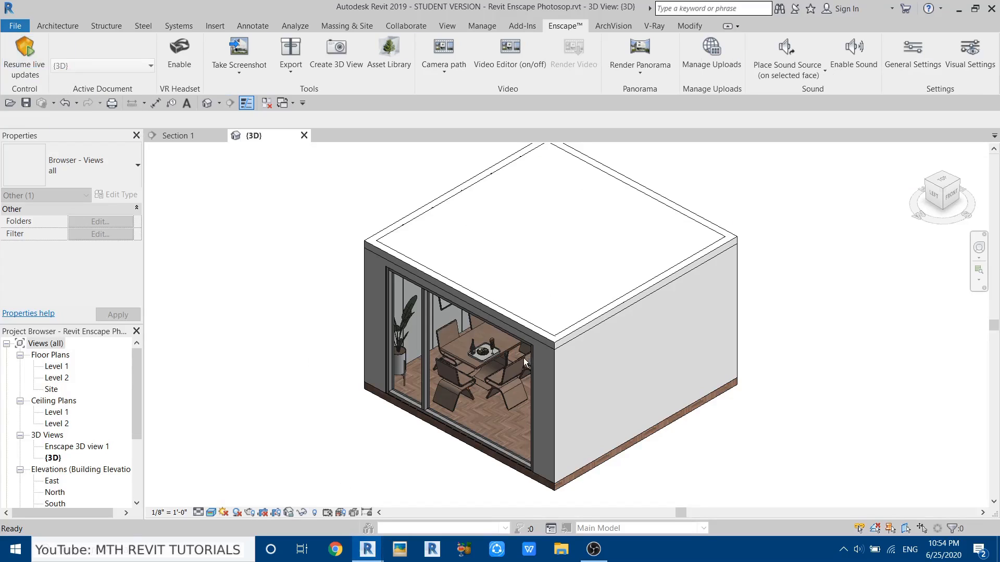
Open Section 1 and start moving the wall art behind the dining table, using its bottom edge as the base point.
scroll(517, 352, up, 3)
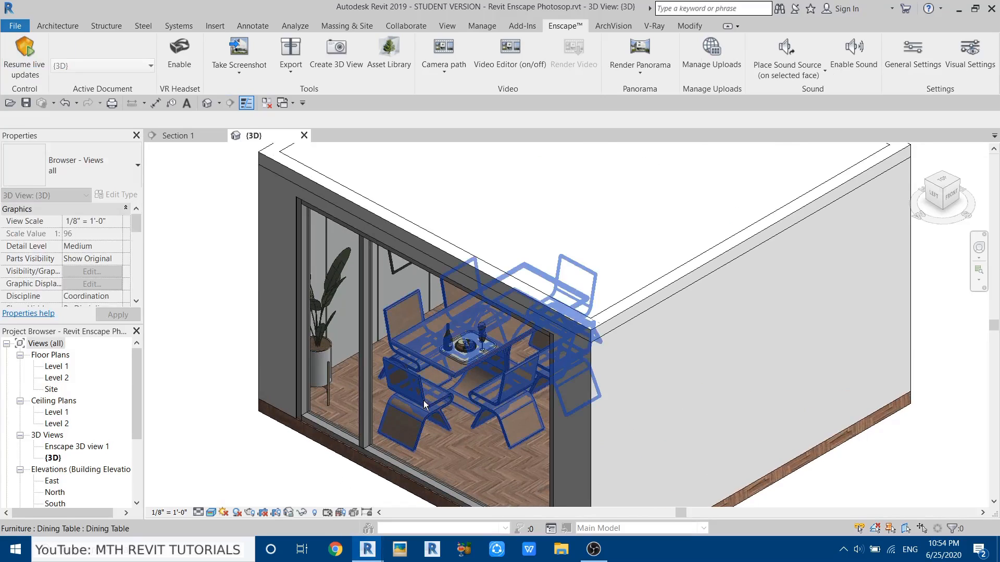
scroll(221, 308, up, 1)
scroll(426, 256, down, 1)
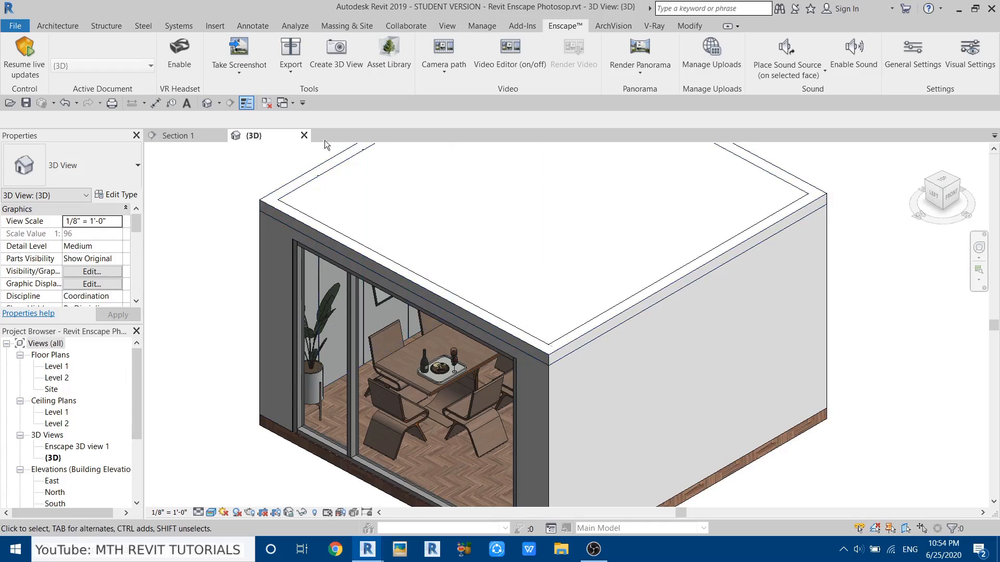
click(179, 135)
scroll(554, 359, up, 3)
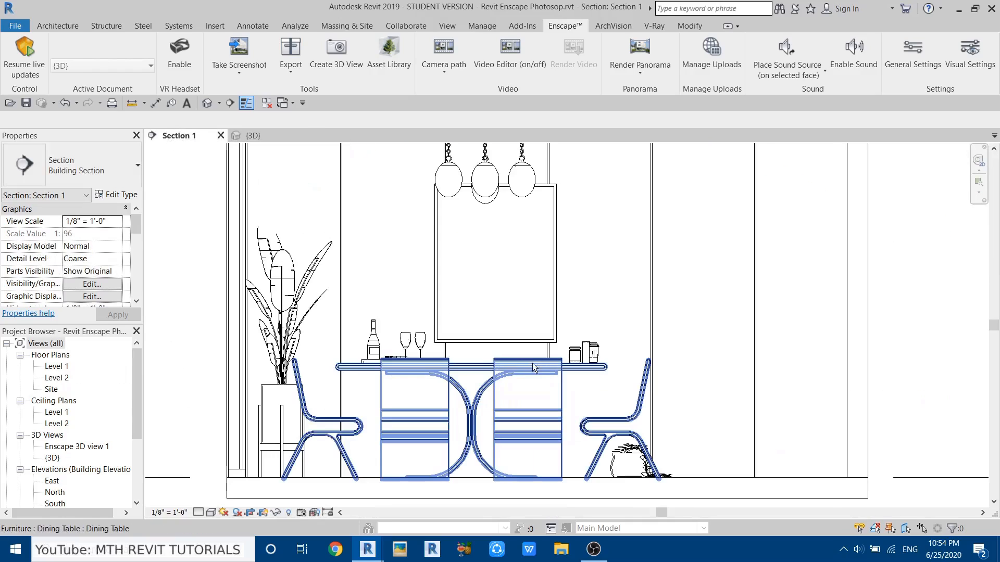
click(498, 341)
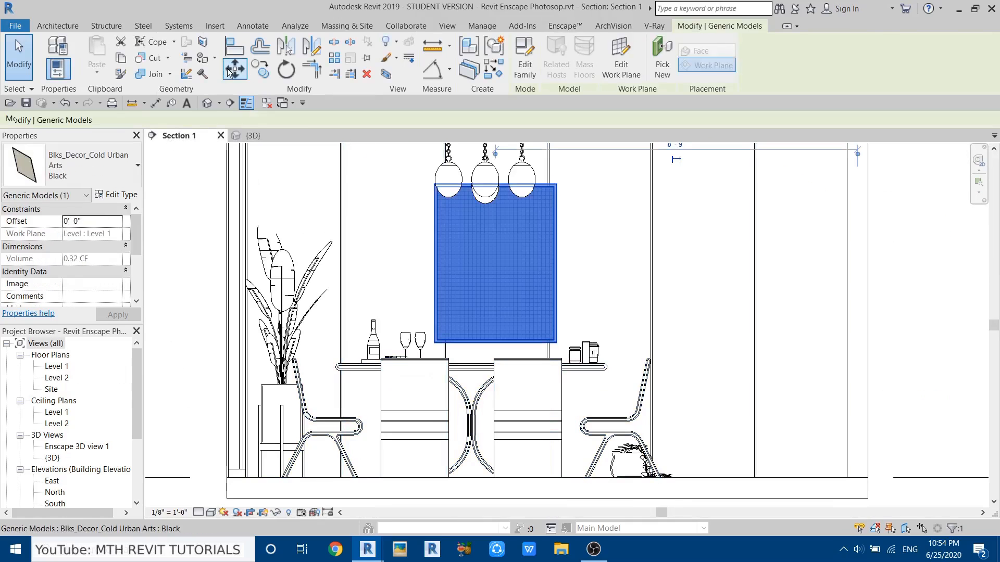
click(471, 342)
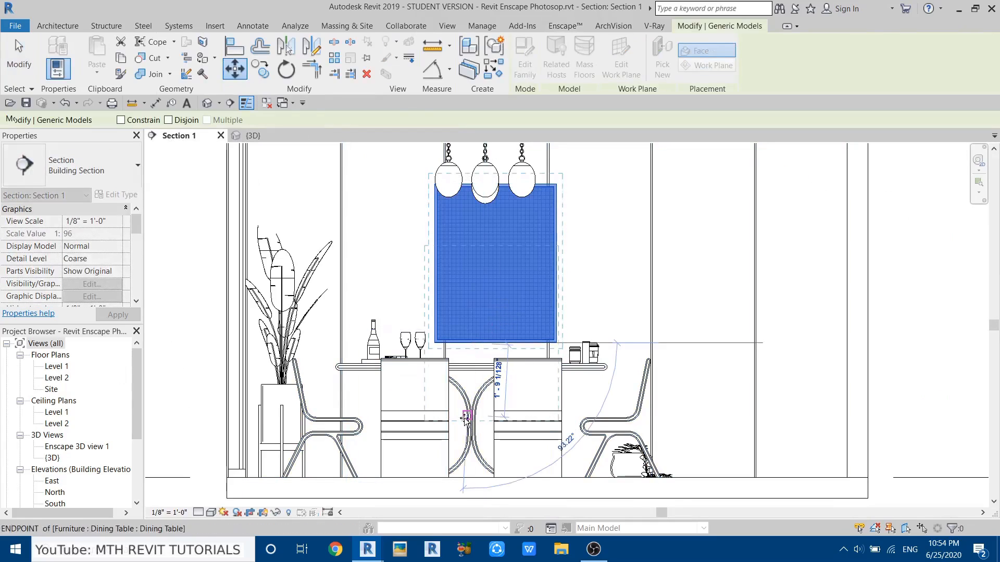
Move the wall art down so it rests at Level 1 behind the dining table.
middle_drag(471, 413, 479, 350)
scroll(477, 426, up, 3)
scroll(478, 429, up, 2)
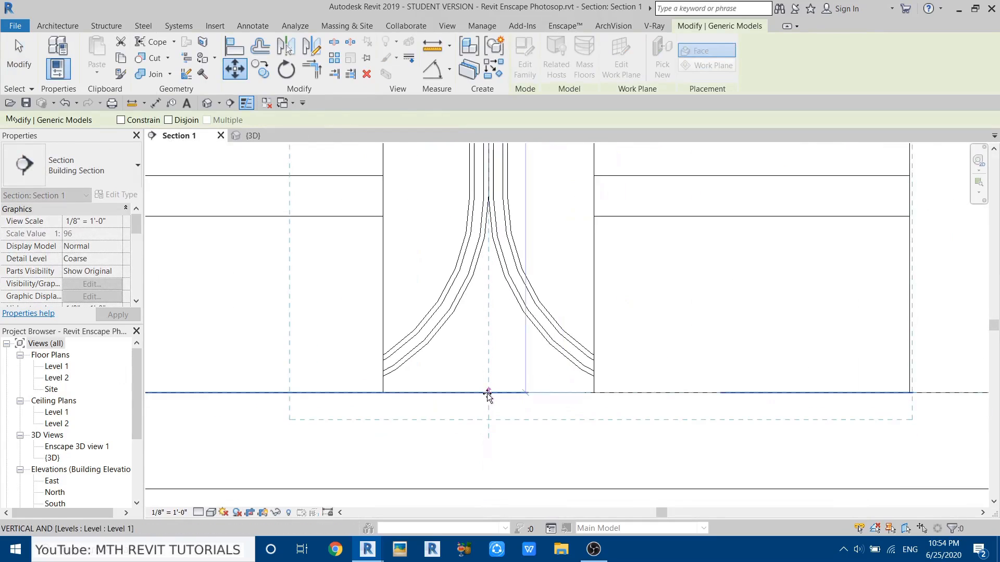
click(488, 393)
scroll(480, 426, down, 4)
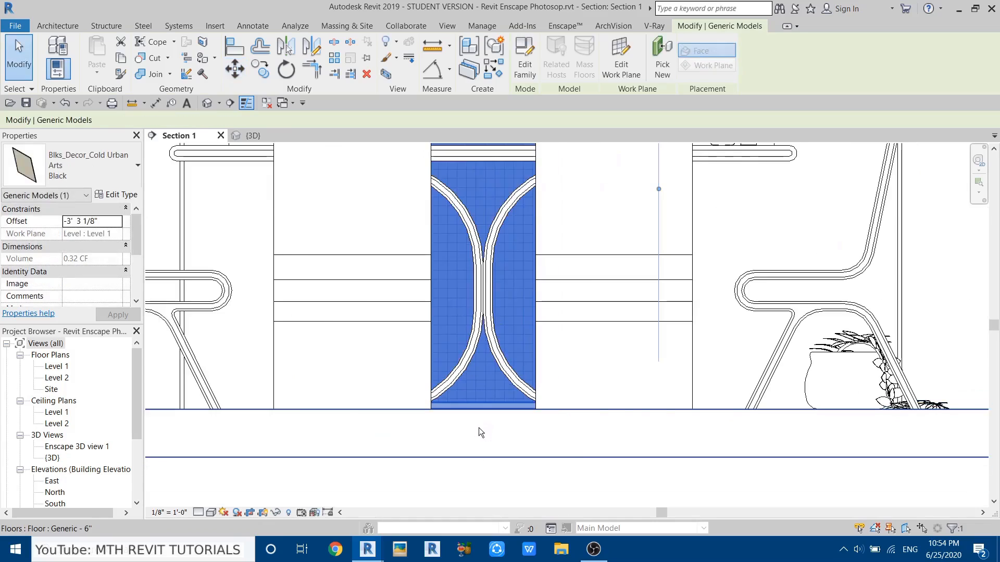
key(Escape)
middle_drag(419, 301, 379, 427)
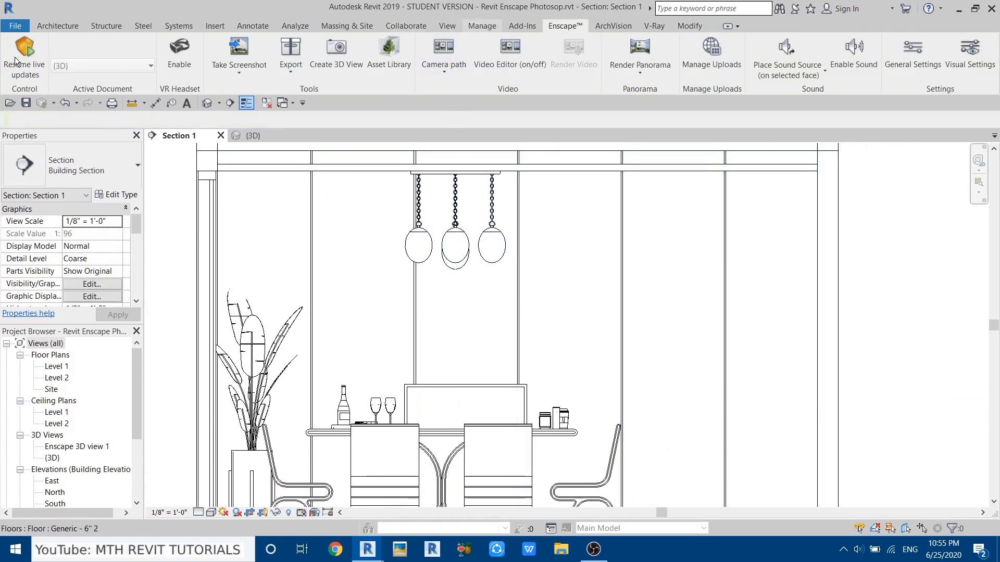
Create a new project material and name it 003 Wall Cover.
scroll(15, 59, up, 2)
click(45, 63)
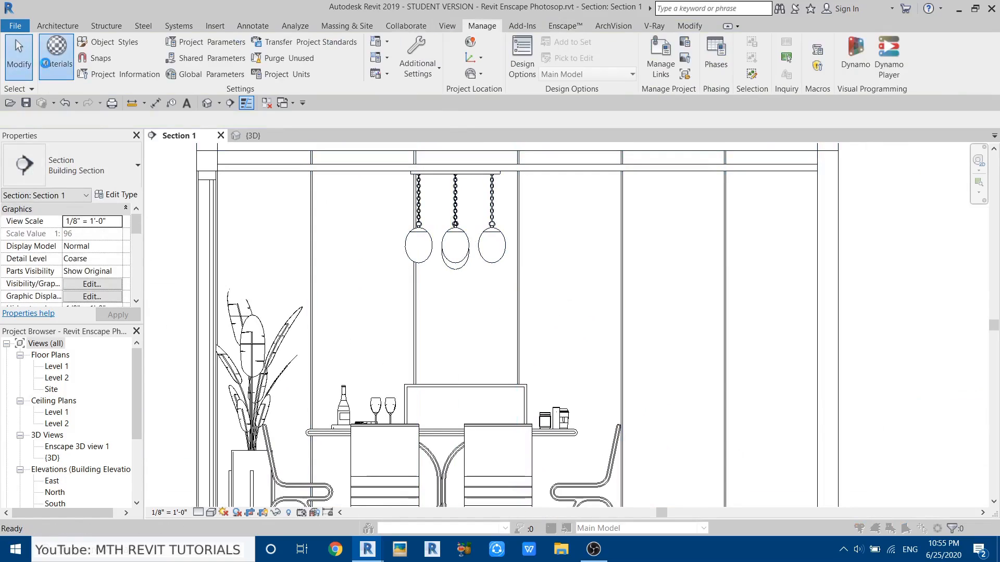
click(34, 450)
click(42, 450)
click(44, 449)
click(53, 462)
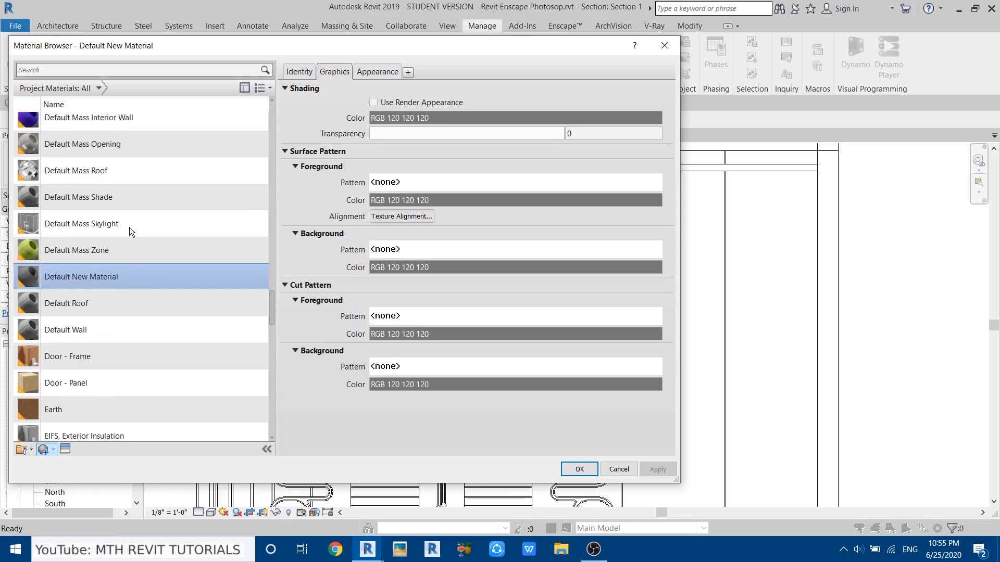
right_click(93, 276)
click(126, 311)
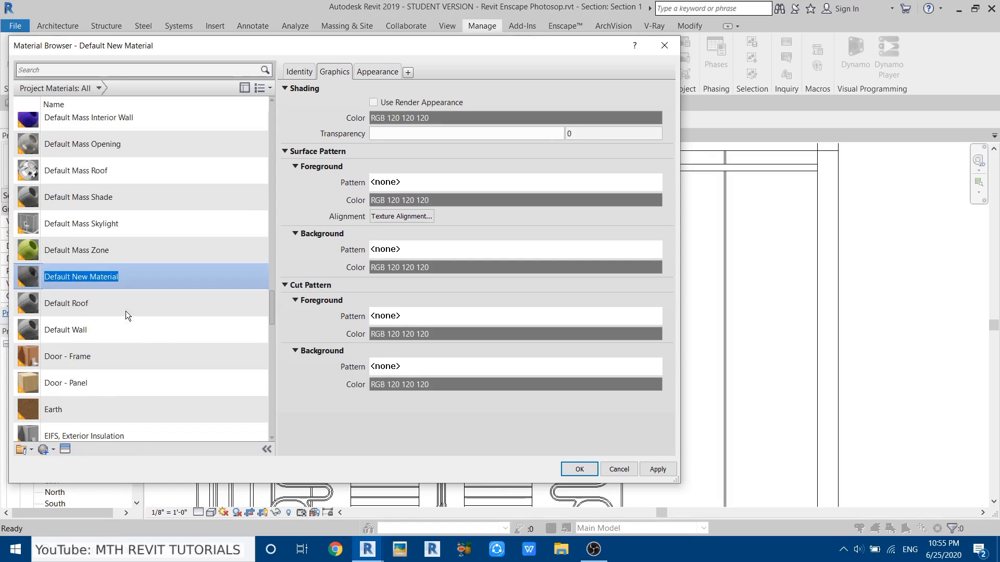
text(003 Wall Cover)
Enable the render appearance for 003 Wall Cover's shading and assign feathers-black-dark-4k-ultra-hd-background-black-wallpaper-b.jpg as its appearance image.
click(373, 102)
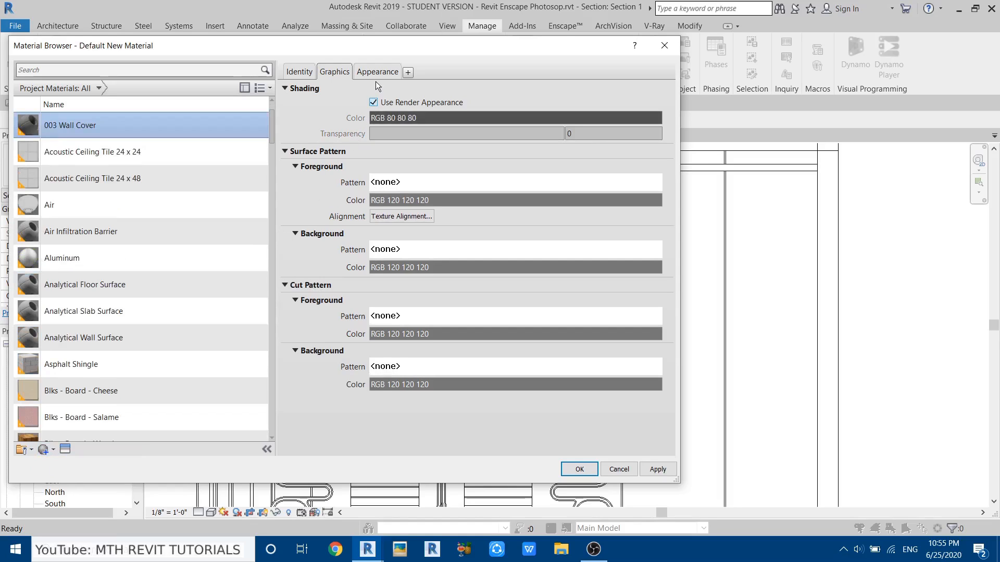
click(376, 73)
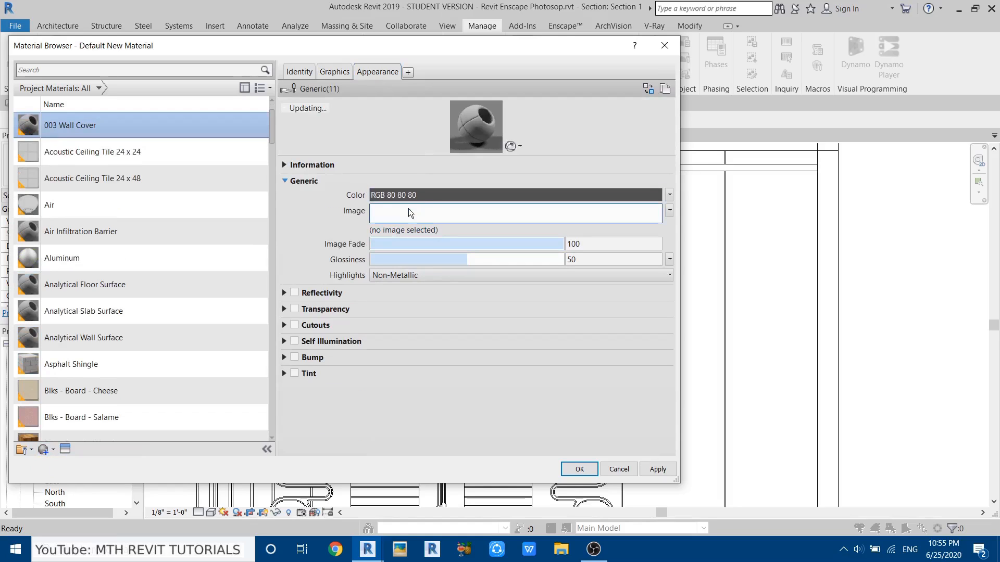
click(410, 208)
right_click(191, 241)
mouse_move(229, 250)
click(336, 250)
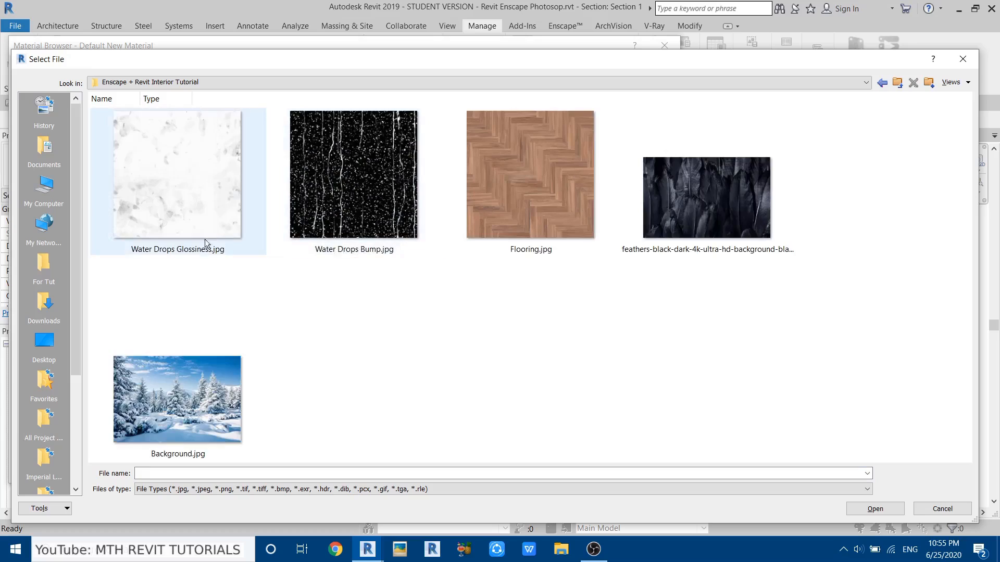
click(672, 262)
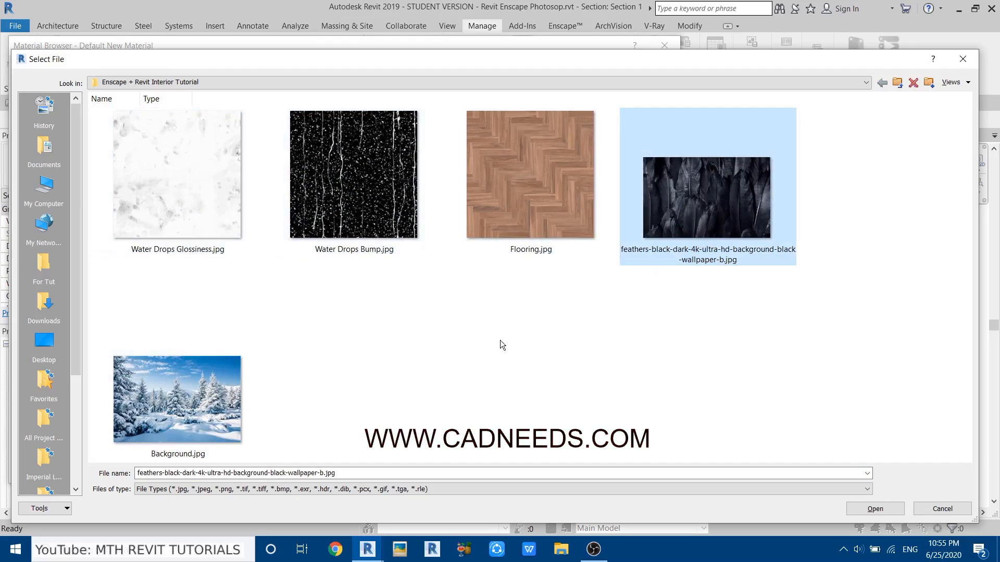
click(875, 509)
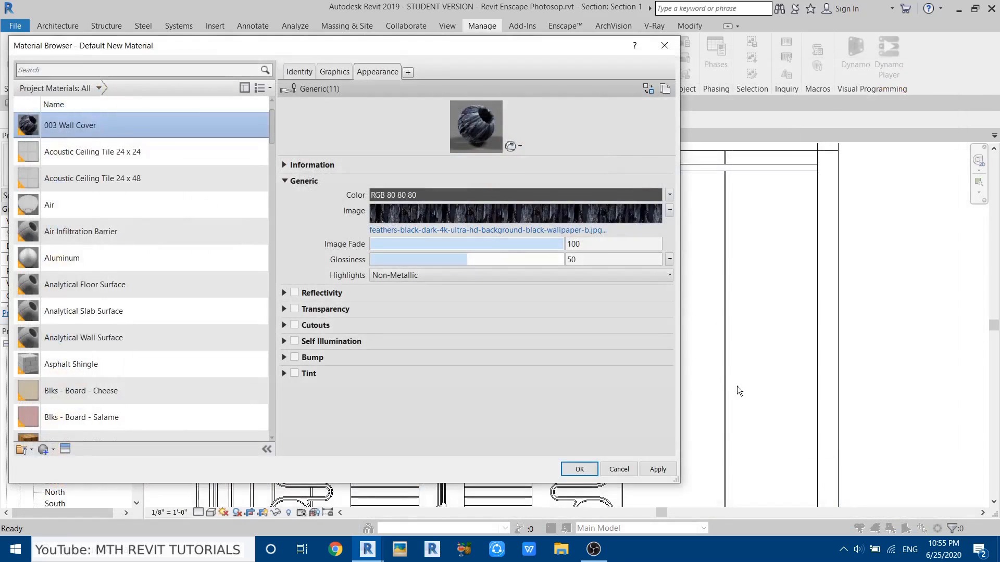
Set the feather texture's sample size to 6' by 6' and save the material.
click(562, 214)
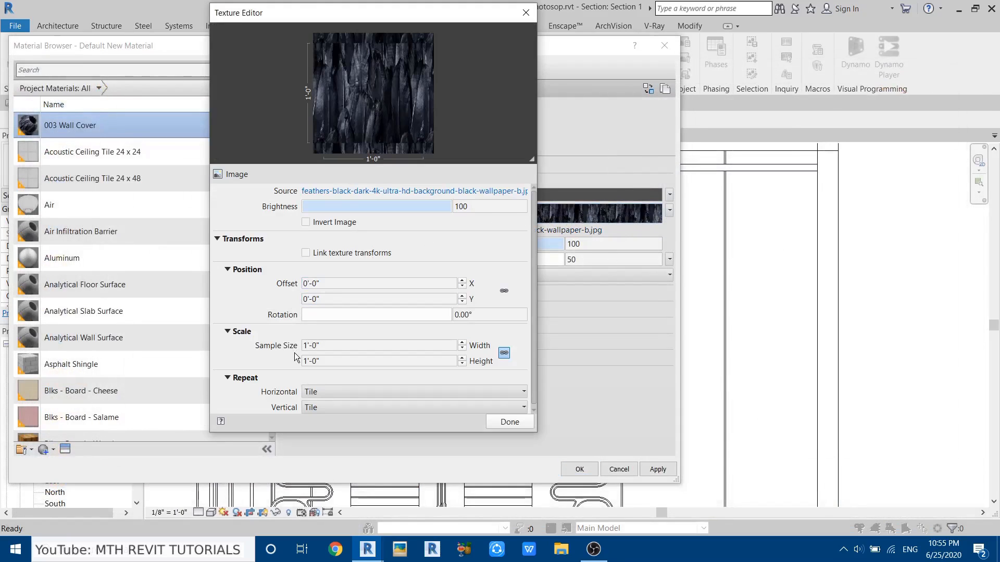
click(340, 345)
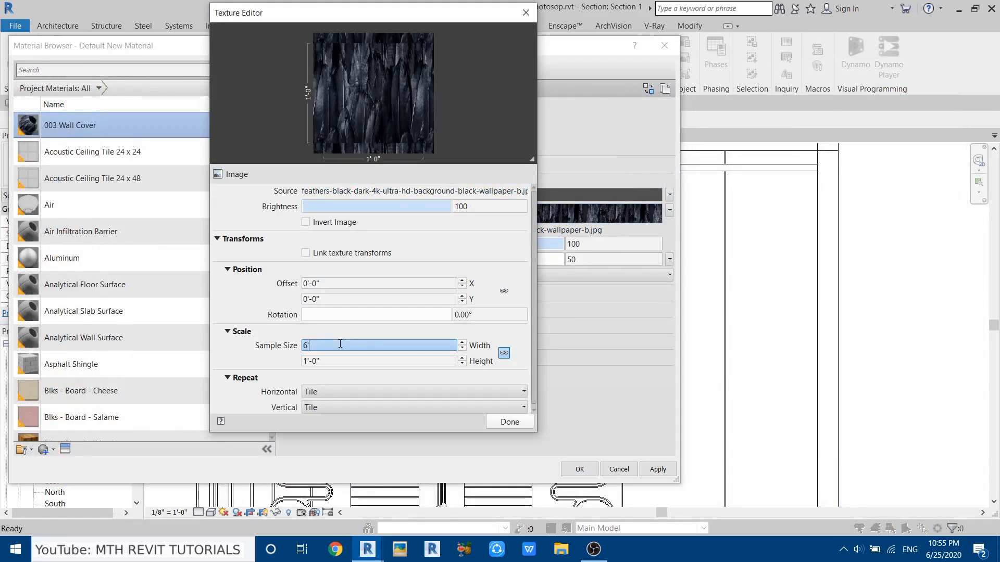
text(6')
key(Tab)
key(Tab)
key(Tab)
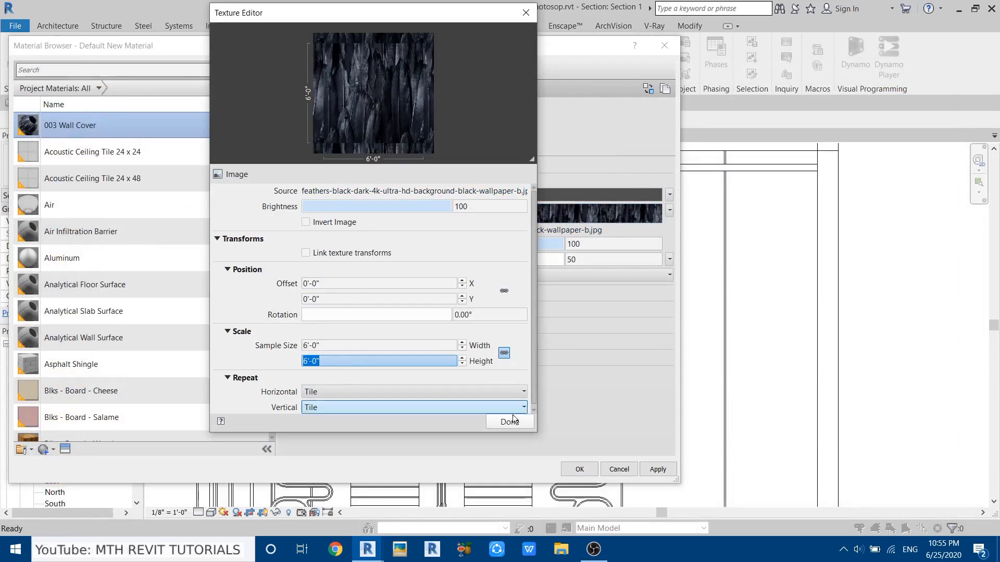
click(509, 421)
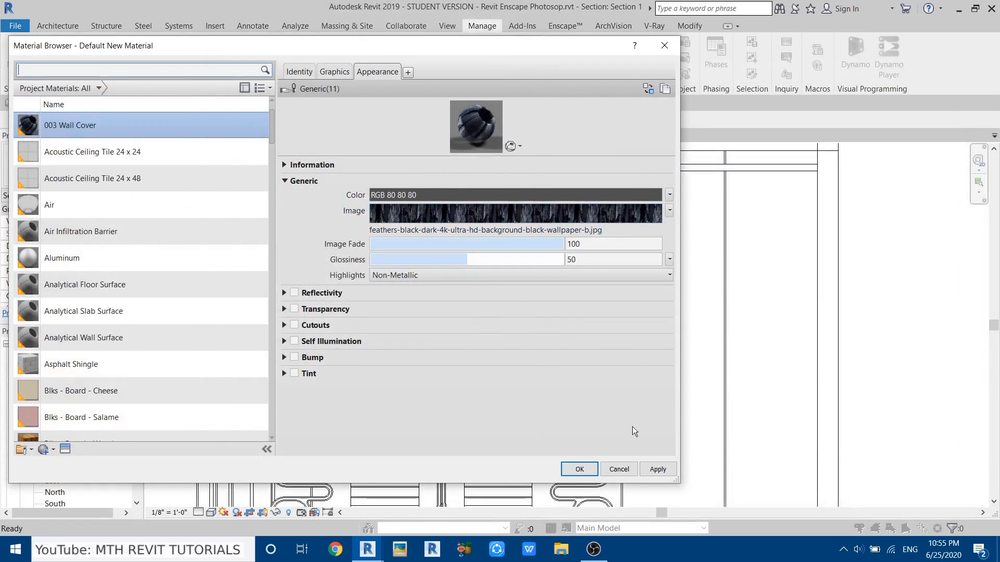
click(571, 472)
Paint the back wall's face behind the dining table with the 003 Wall Cover material.
middle_drag(512, 284, 481, 312)
click(556, 262)
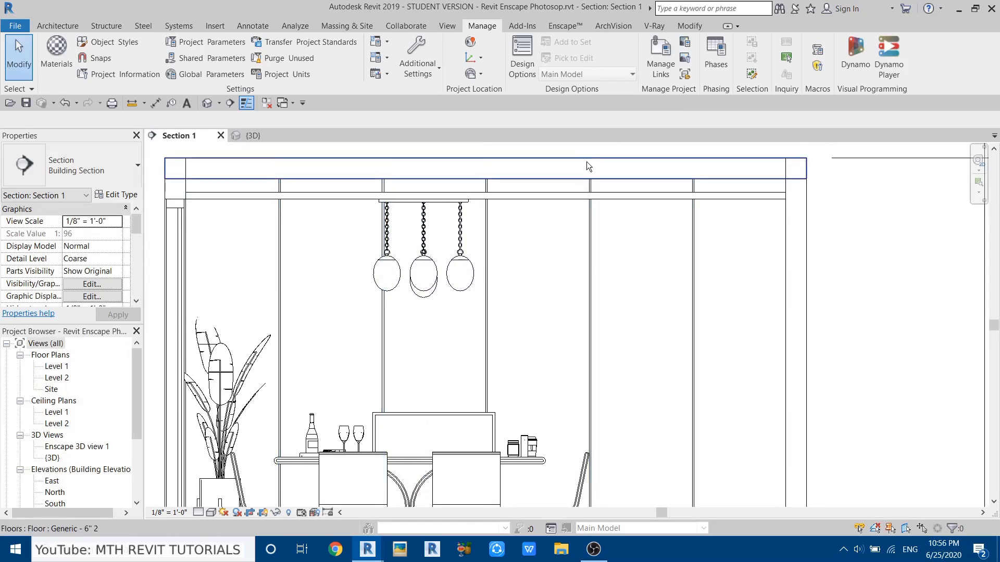
click(685, 26)
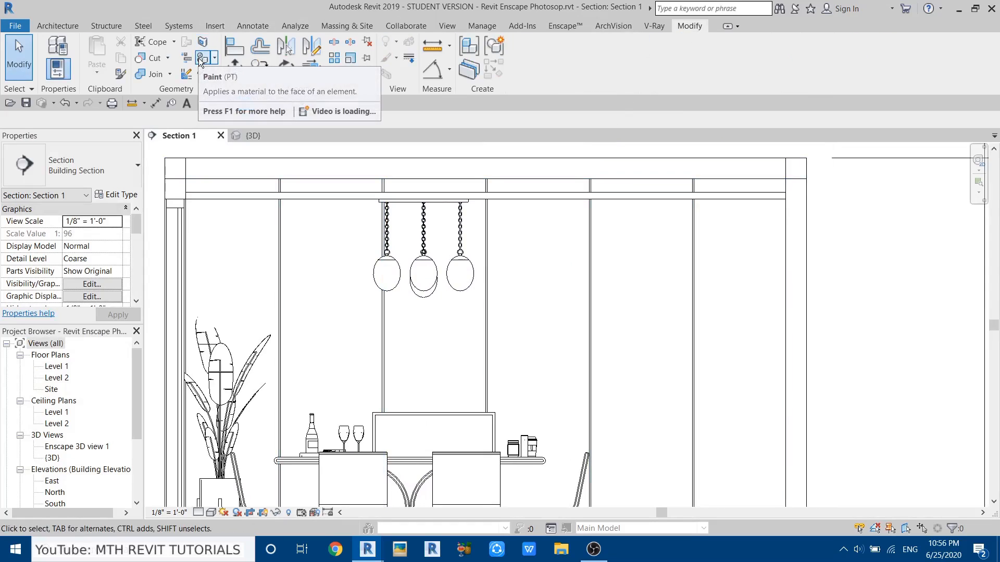
key(p)
key(t)
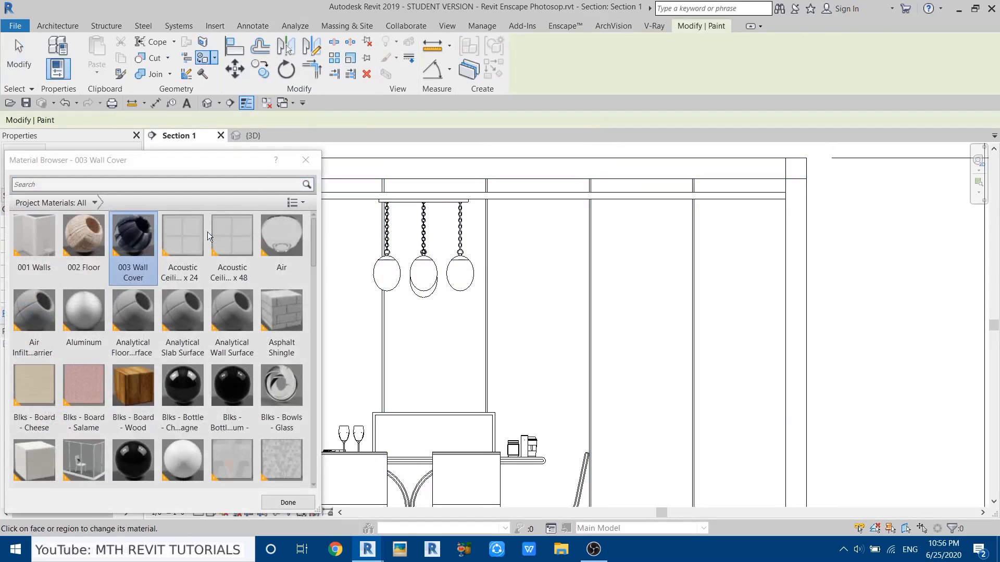
click(139, 261)
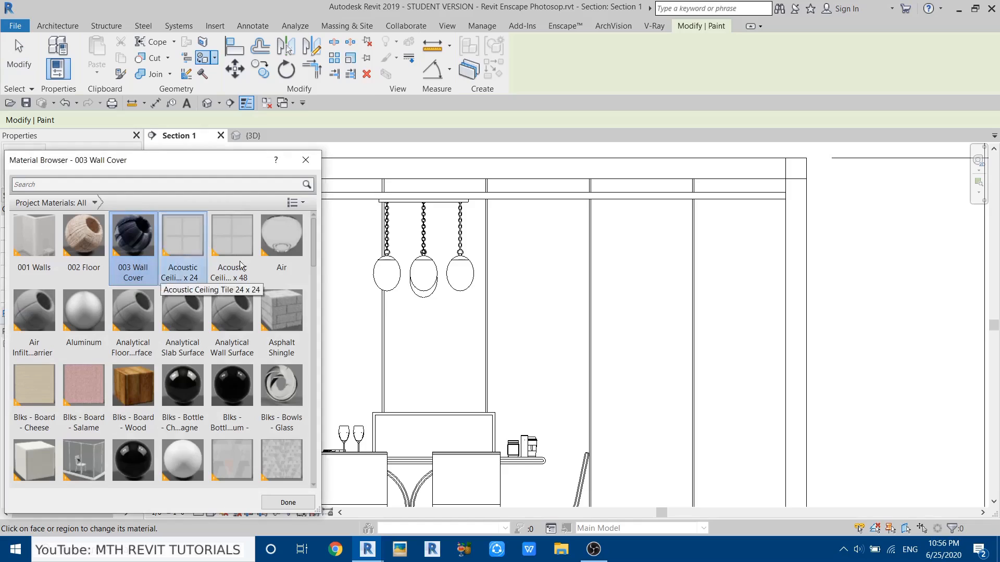
click(539, 258)
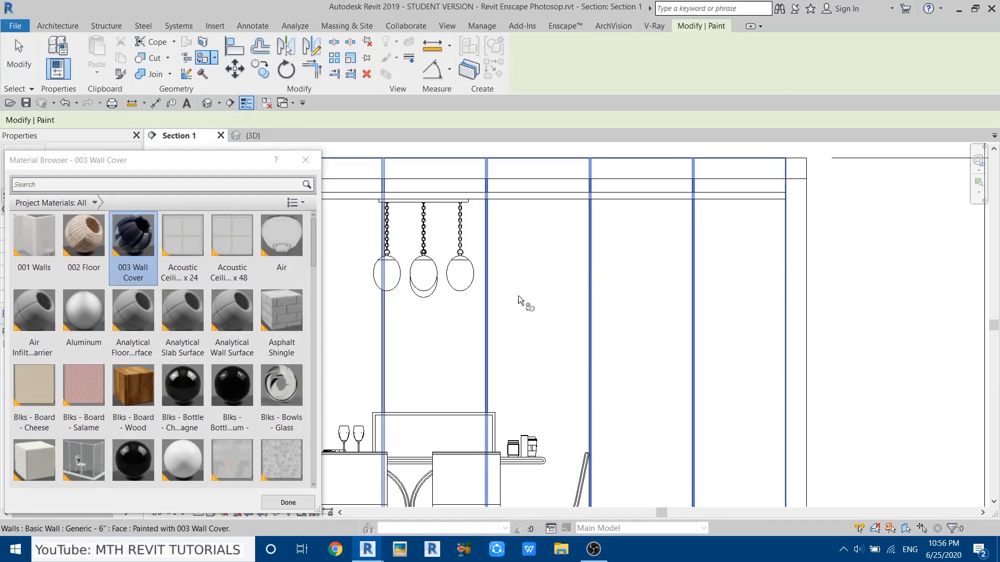
middle_drag(528, 284, 643, 286)
click(305, 161)
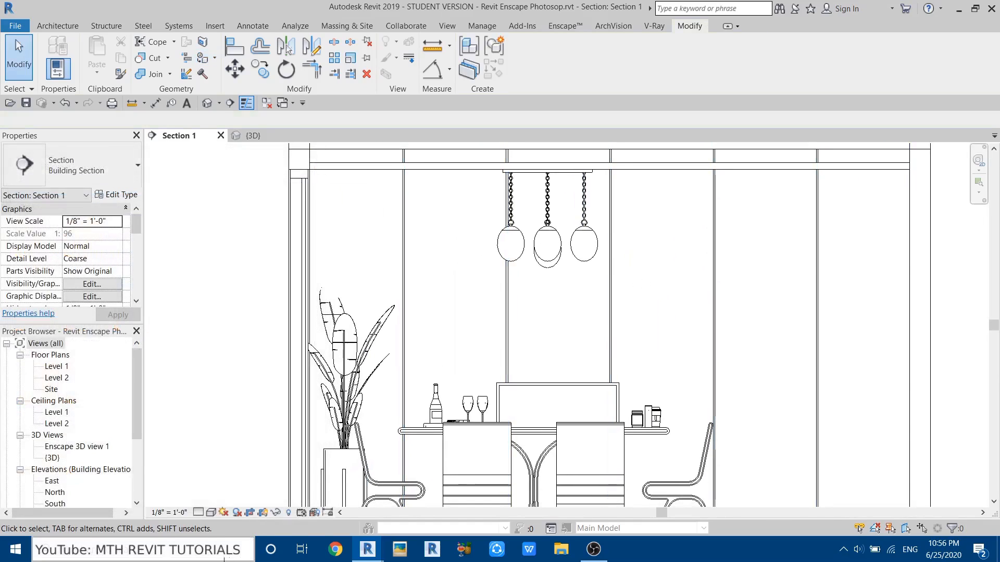
Set the section view's visual style to Realistic and check the feather texture on the painted wall.
click(212, 513)
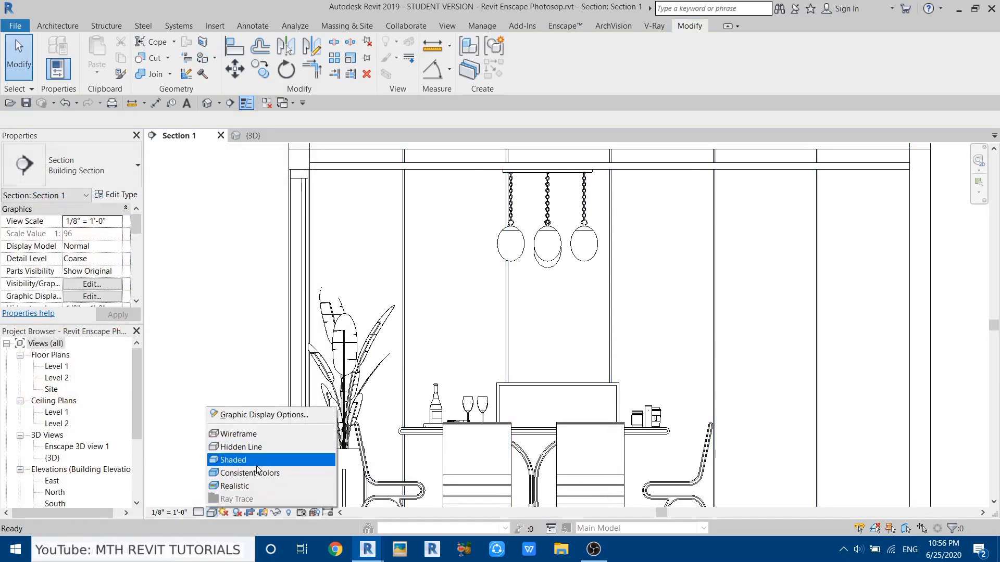
click(251, 484)
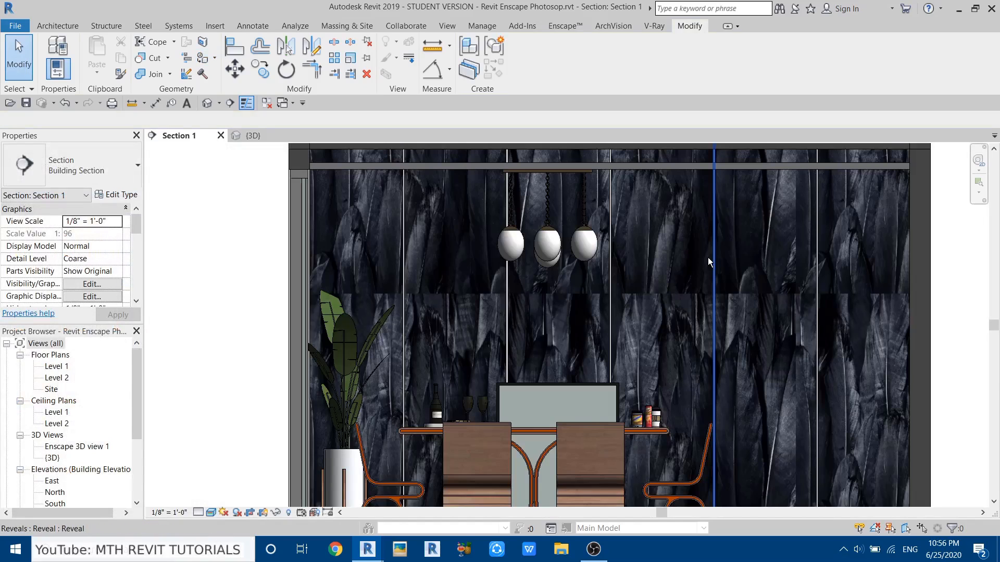
scroll(707, 257, up, 3)
middle_drag(805, 298, 461, 160)
middle_drag(593, 416, 491, 134)
middle_drag(456, 444, 439, 287)
middle_drag(389, 255, 520, 547)
middle_drag(477, 172, 542, 353)
scroll(543, 354, down, 3)
middle_drag(455, 343, 574, 324)
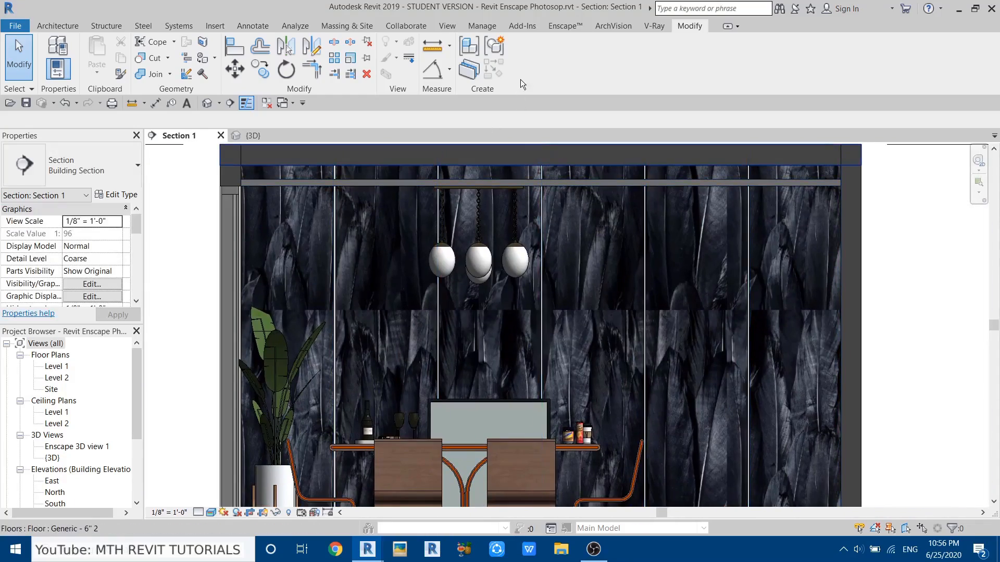
Unlink the 003 Wall Cover image's width and height, set its sample size to 20' wide by 10' high, and save the material.
click(482, 26)
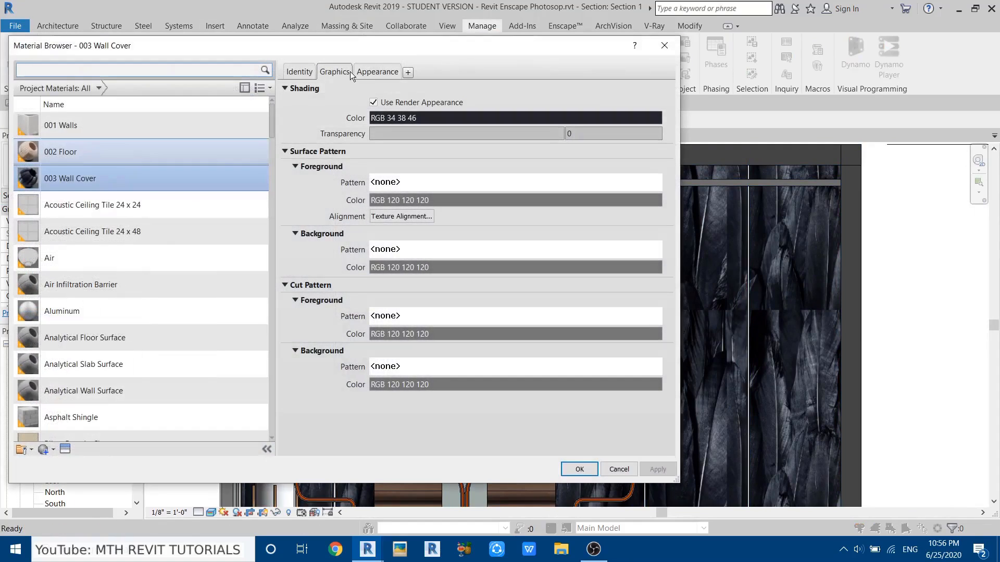
click(377, 71)
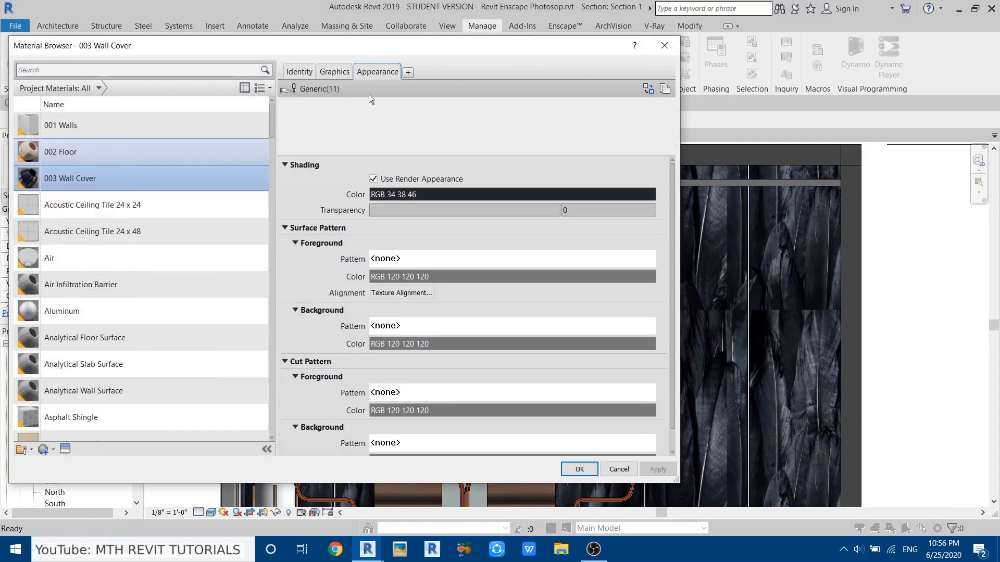
click(425, 214)
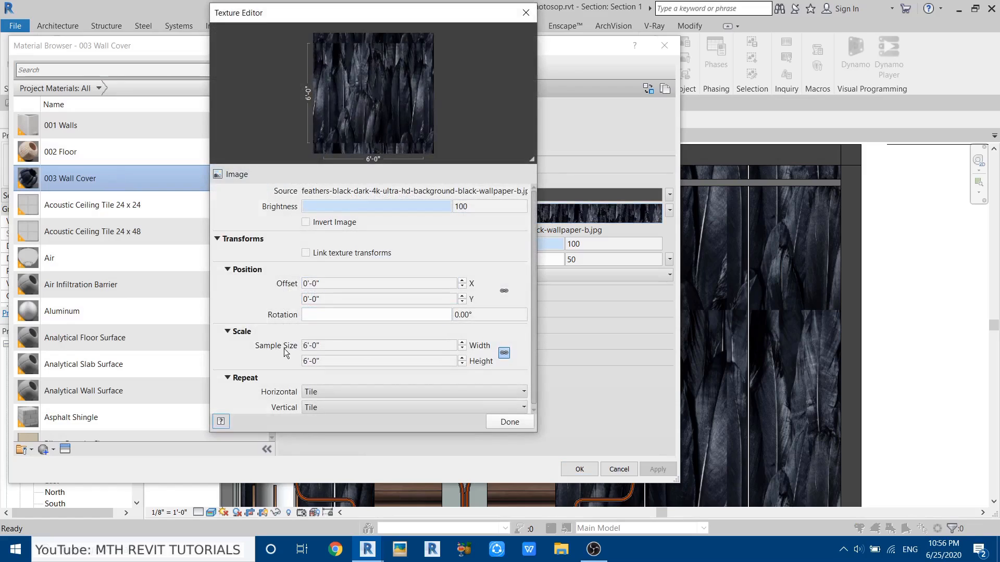
triple_click(355, 347)
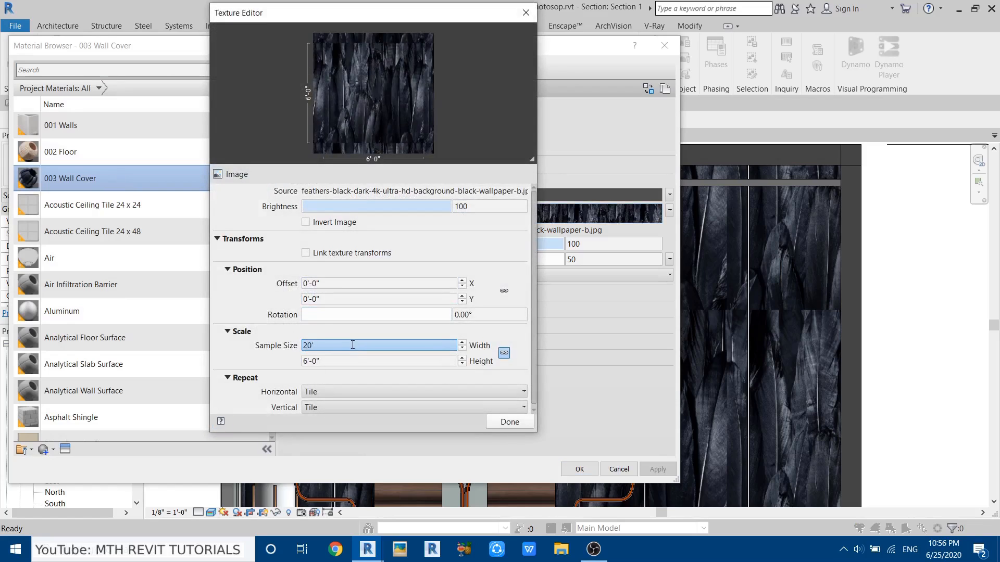
click(266, 362)
drag(344, 361, 300, 365)
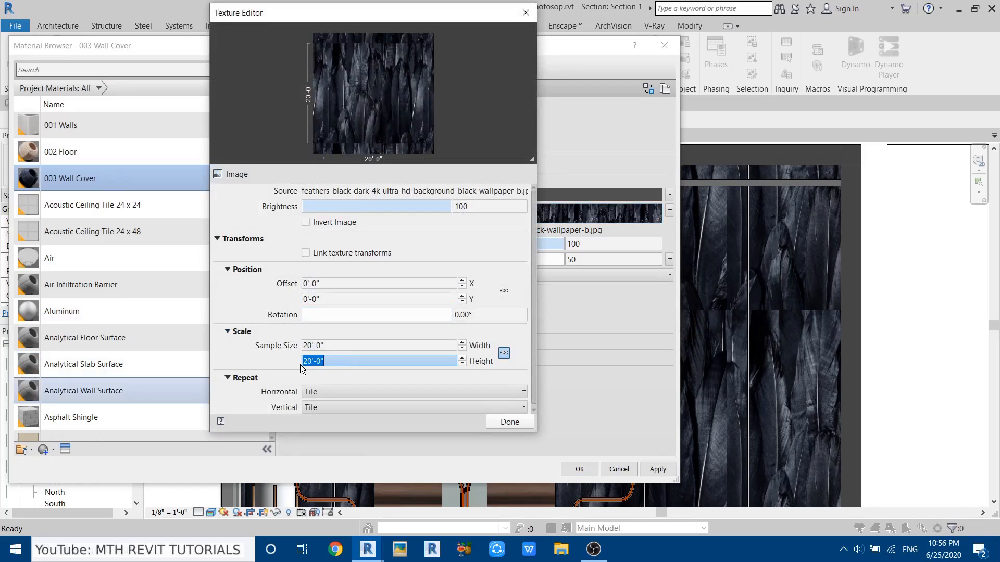
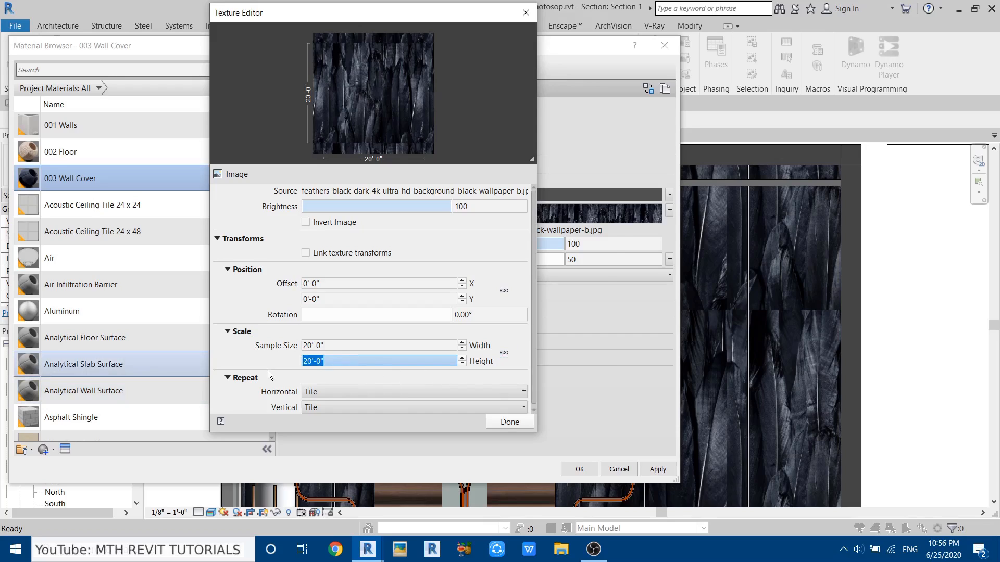
text(10')
key(Return)
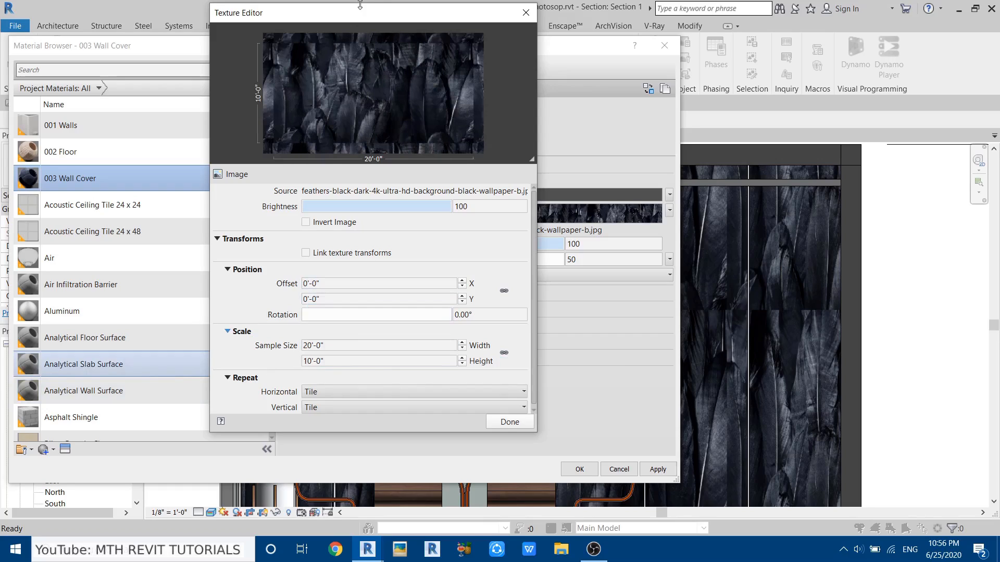
click(509, 422)
click(580, 469)
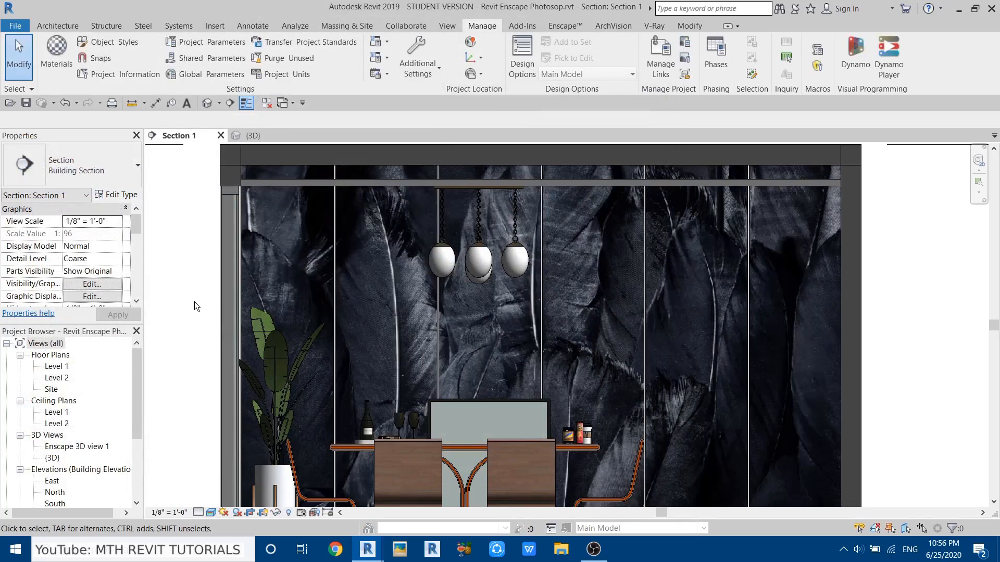
Examine the rescaled feather texture across the back wall, from the ceiling down to the floor.
scroll(448, 279, up, 4)
scroll(448, 279, down, 4)
middle_drag(567, 348, 595, 496)
scroll(615, 423, up, 3)
middle_drag(330, 335, 595, 496)
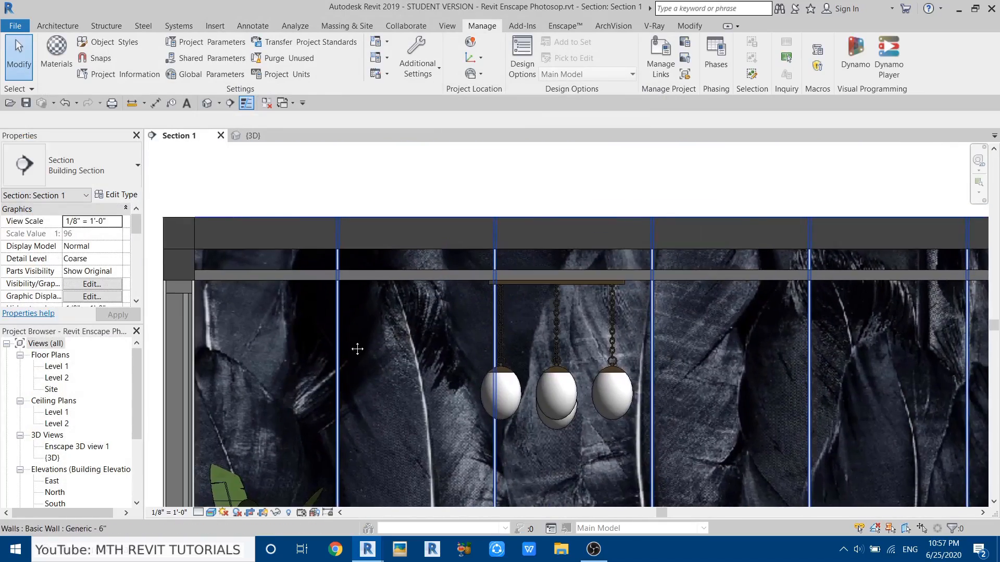
middle_drag(357, 348, 473, 190)
middle_drag(399, 344, 447, 211)
scroll(341, 316, down, 3)
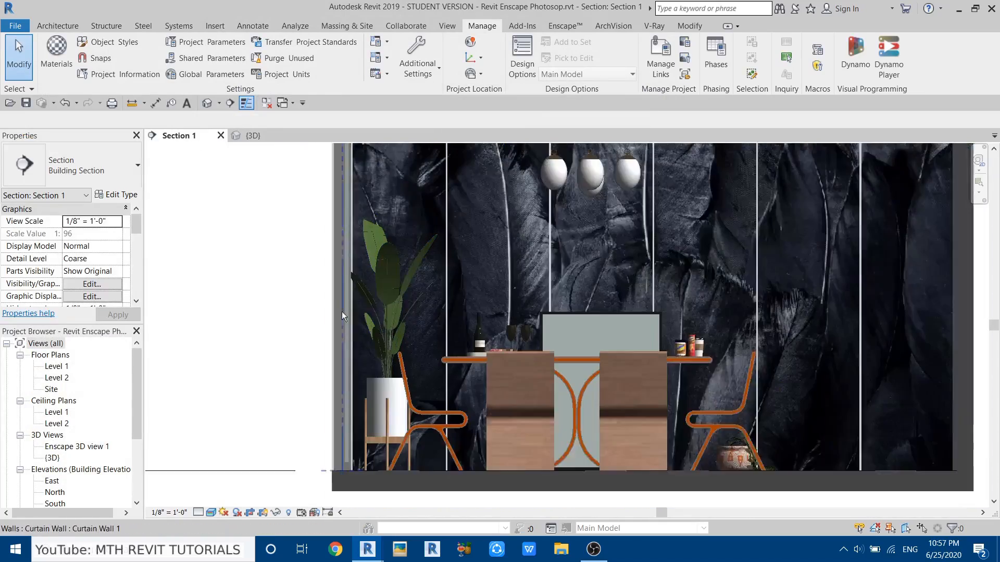
In the 3D view, edit the Aluminum material of the curtain wall's rectangular mullion so its shading uses the render appearance.
click(207, 103)
scroll(357, 421, up, 5)
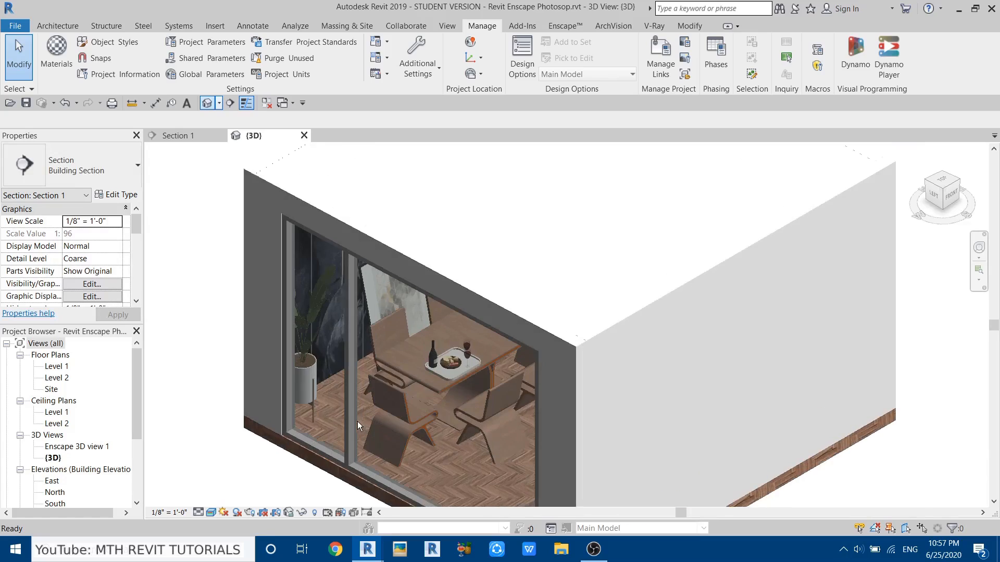
middle_drag(373, 334, 373, 452)
scroll(291, 292, up, 8)
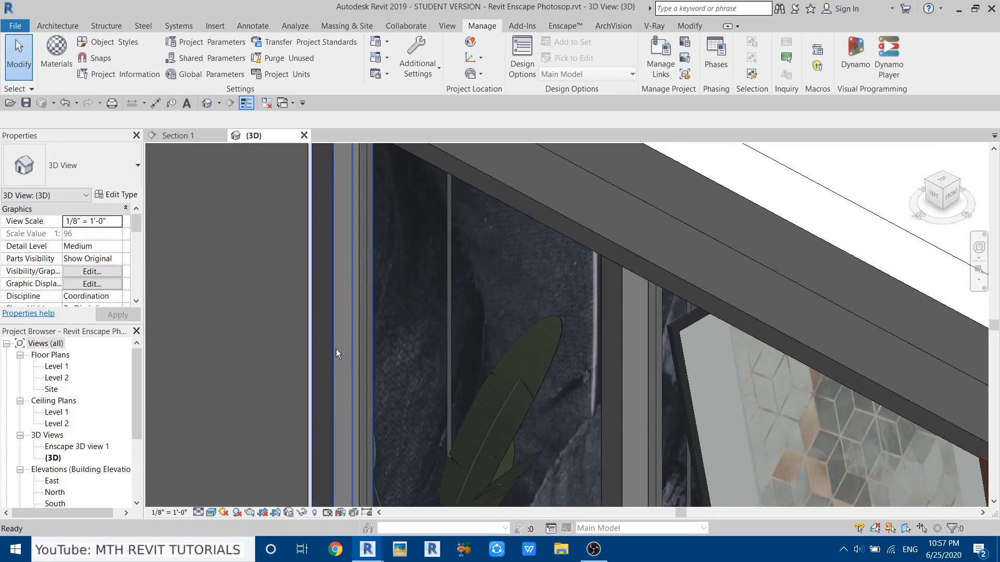
scroll(338, 348, up, 2)
click(341, 345)
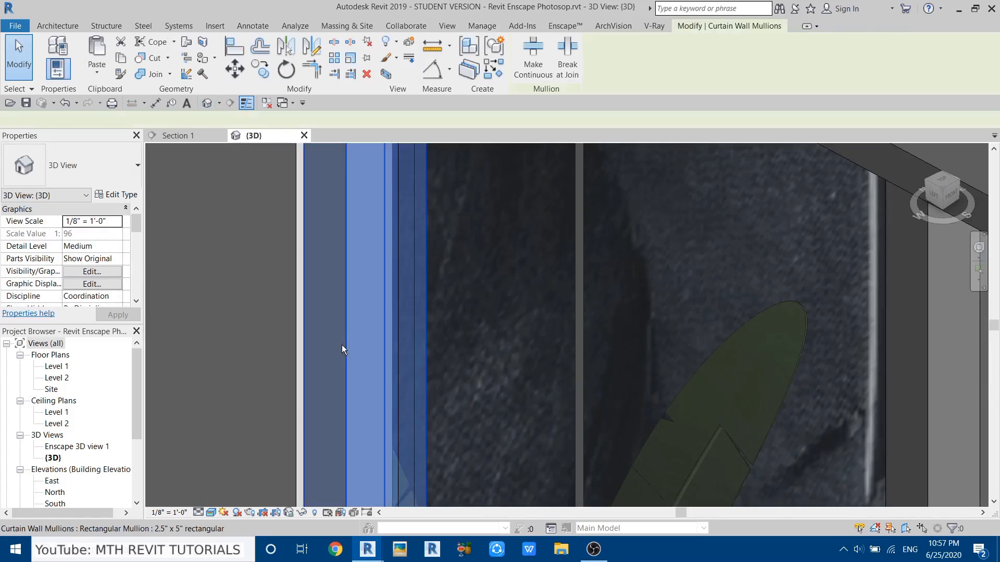
click(117, 195)
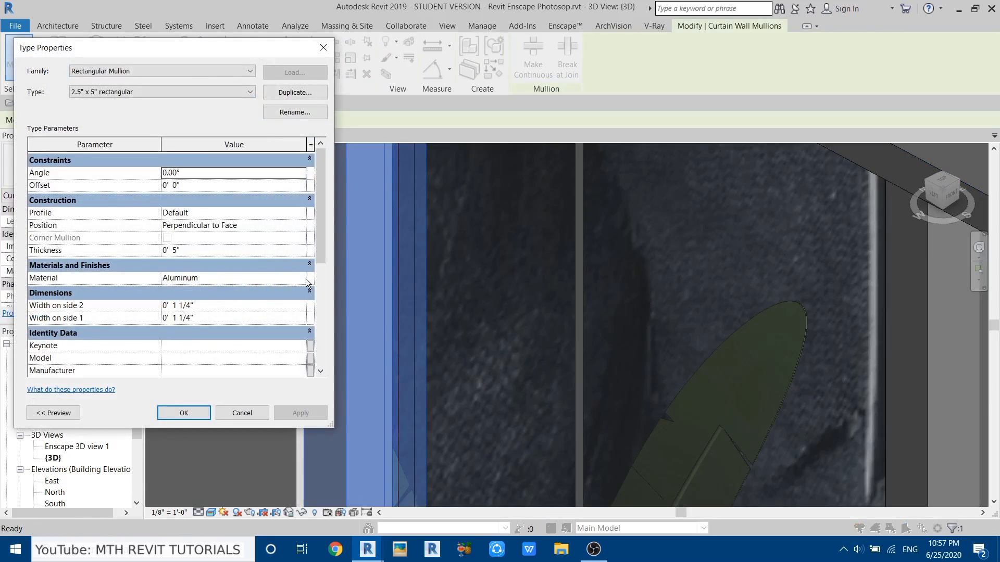
click(302, 277)
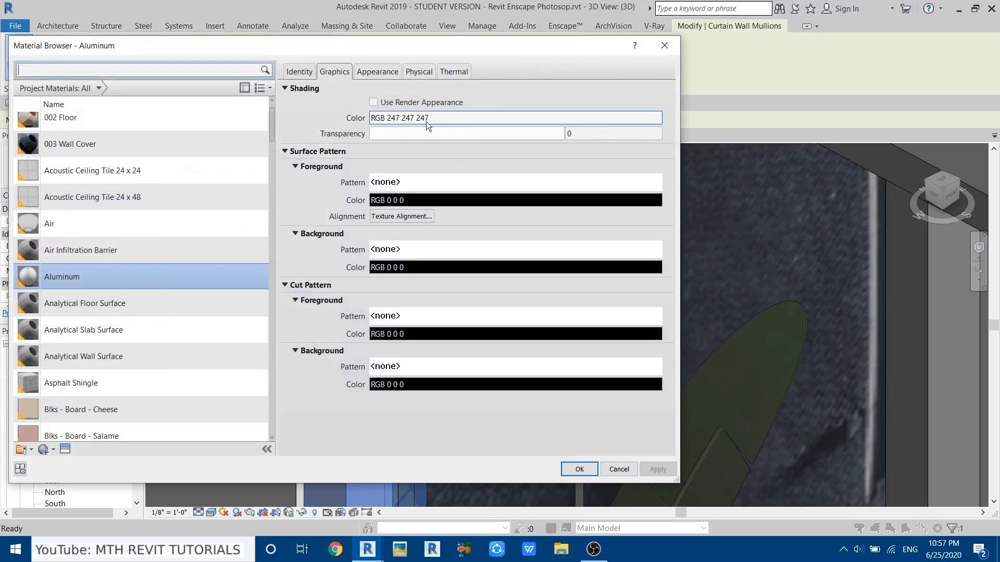
click(373, 102)
Enable tint on the Aluminum material's appearance, set the tint color to RGB 60 60 60, and save the material and mullion type.
click(377, 71)
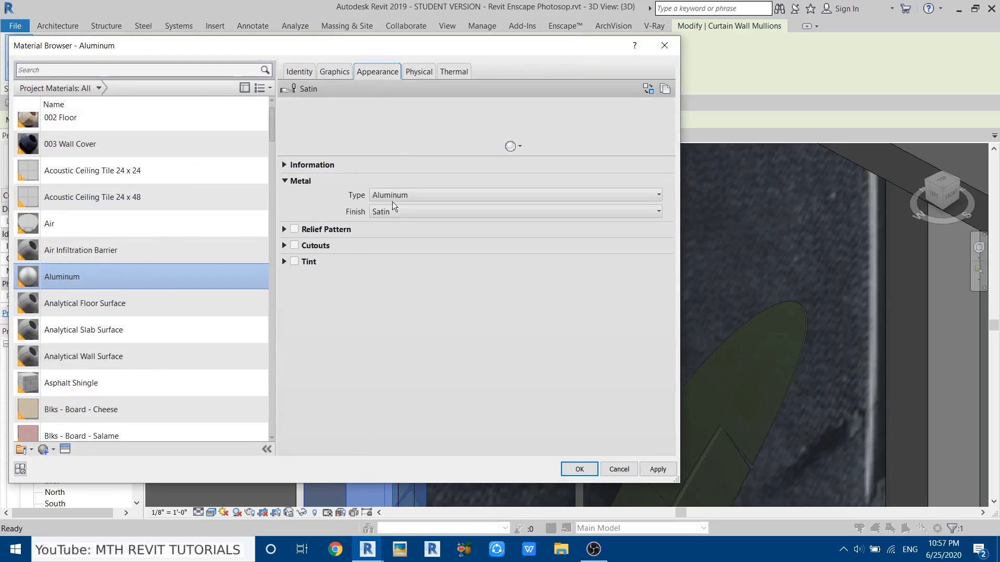
click(294, 262)
click(399, 276)
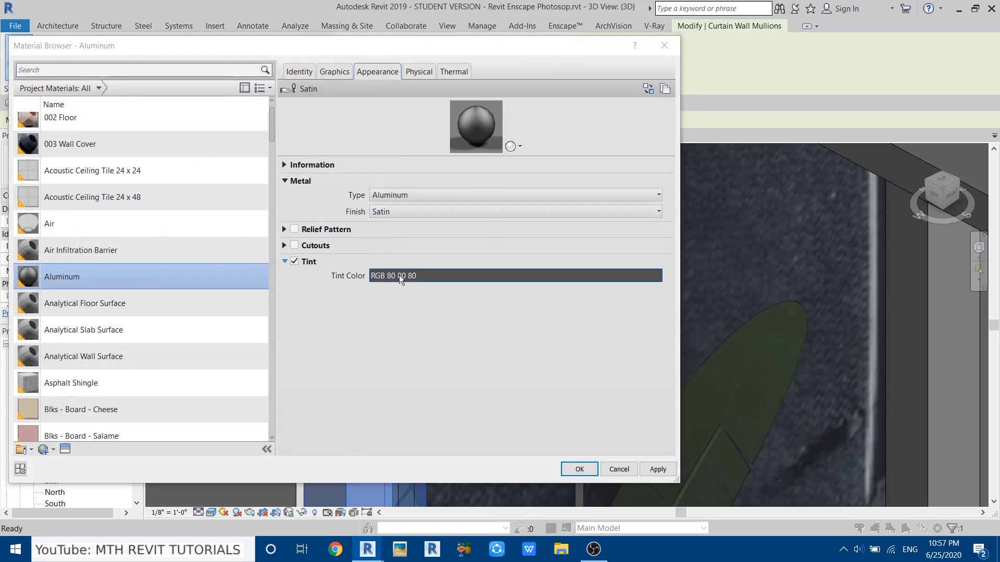
drag(483, 247, 483, 255)
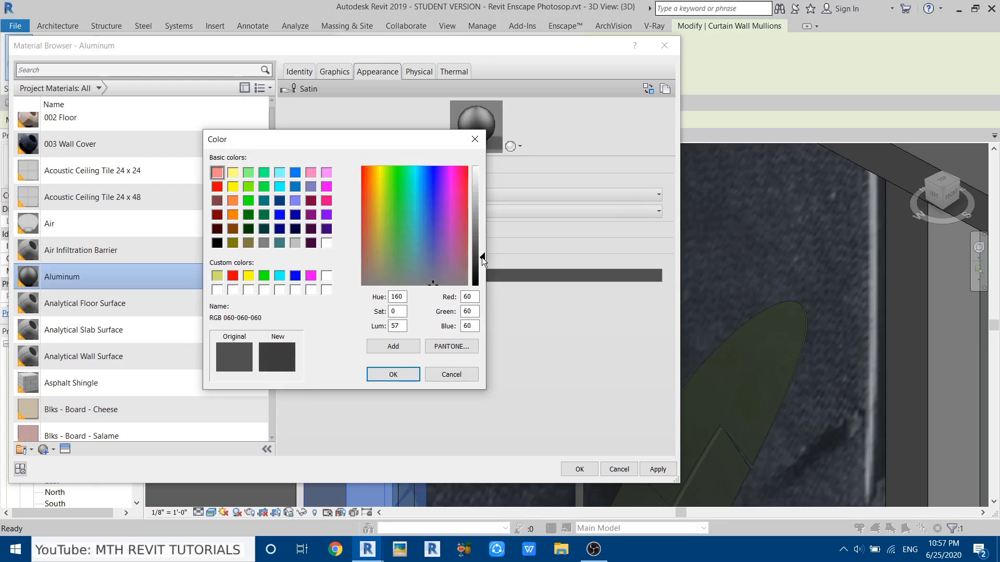
click(393, 375)
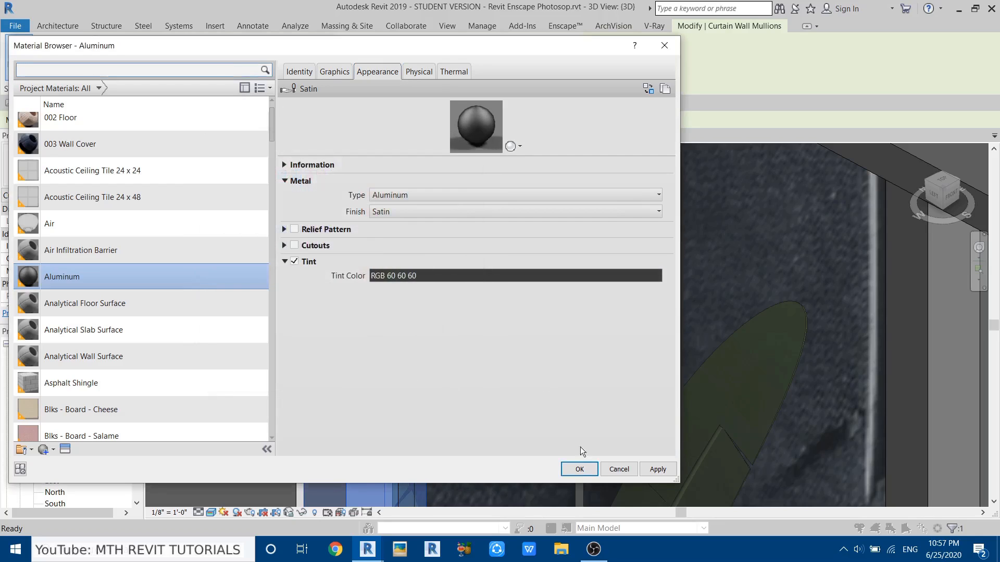
click(581, 470)
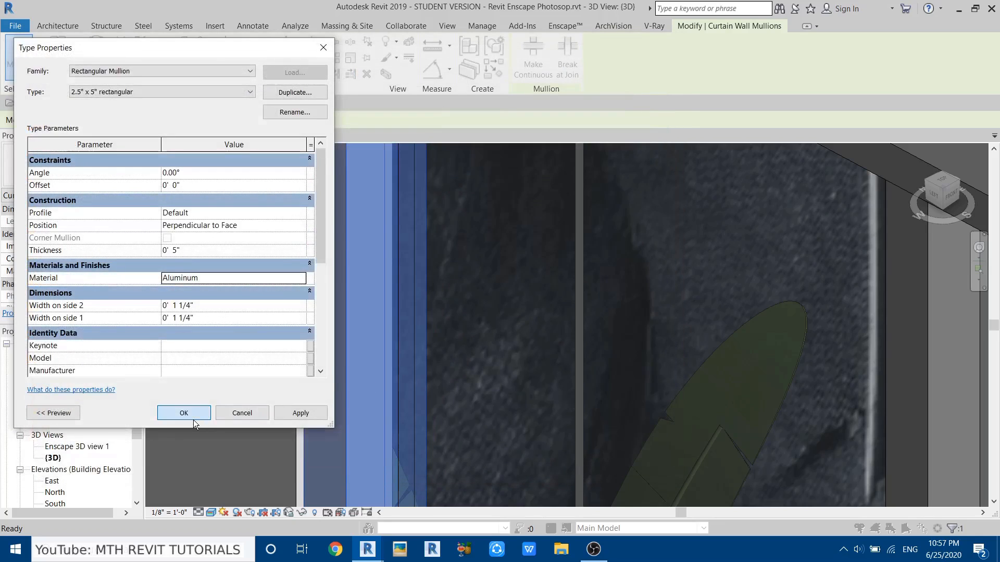
click(190, 415)
Examine the recolored curtain wall mullions and the dining room behind them from outside the building.
scroll(337, 348, down, 2)
key(Escape)
scroll(418, 285, down, 5)
shift+middle_drag(329, 446, 417, 475)
scroll(342, 306, up, 5)
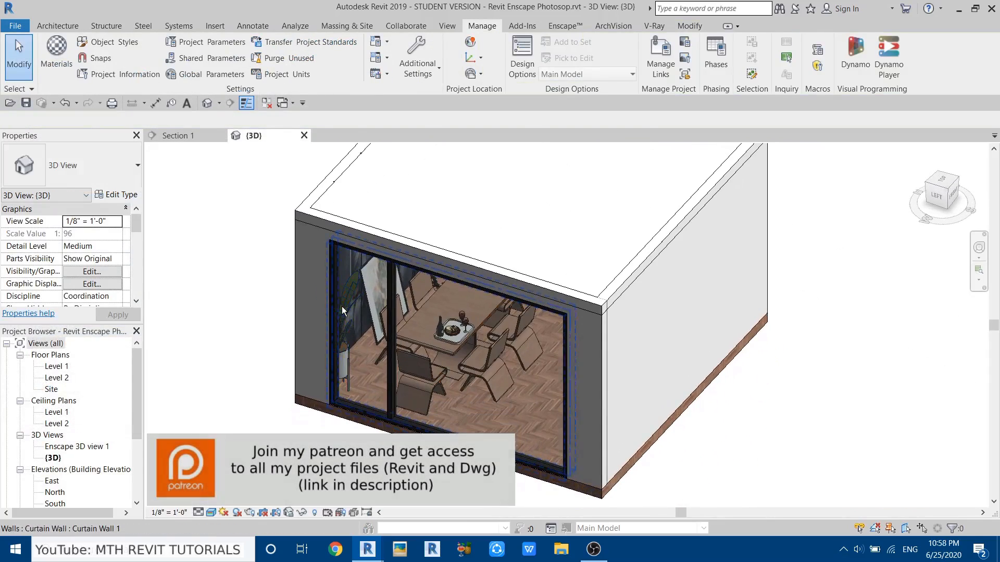
scroll(341, 291, down, 4)
scroll(468, 381, up, 3)
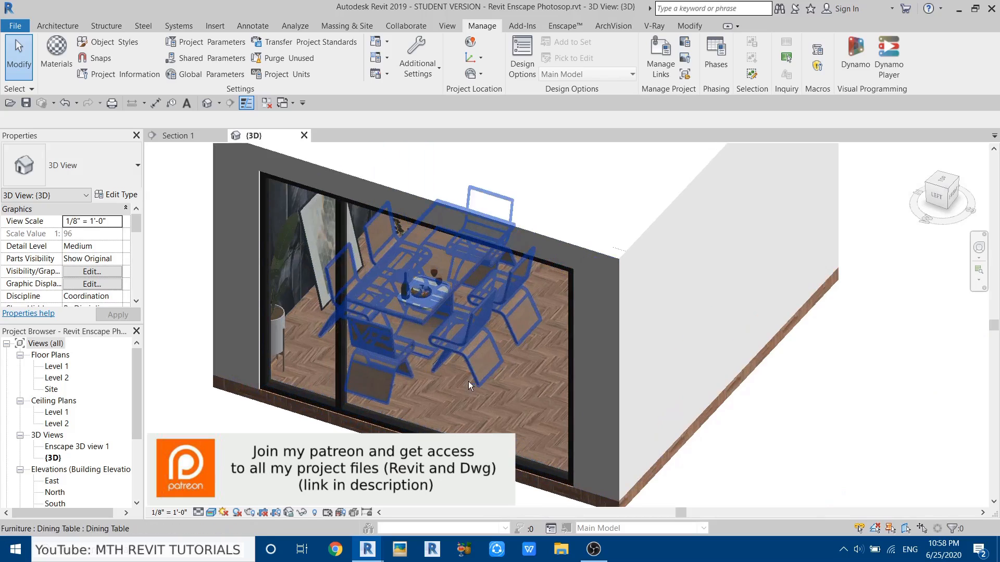
middle_drag(336, 302, 346, 365)
click(250, 512)
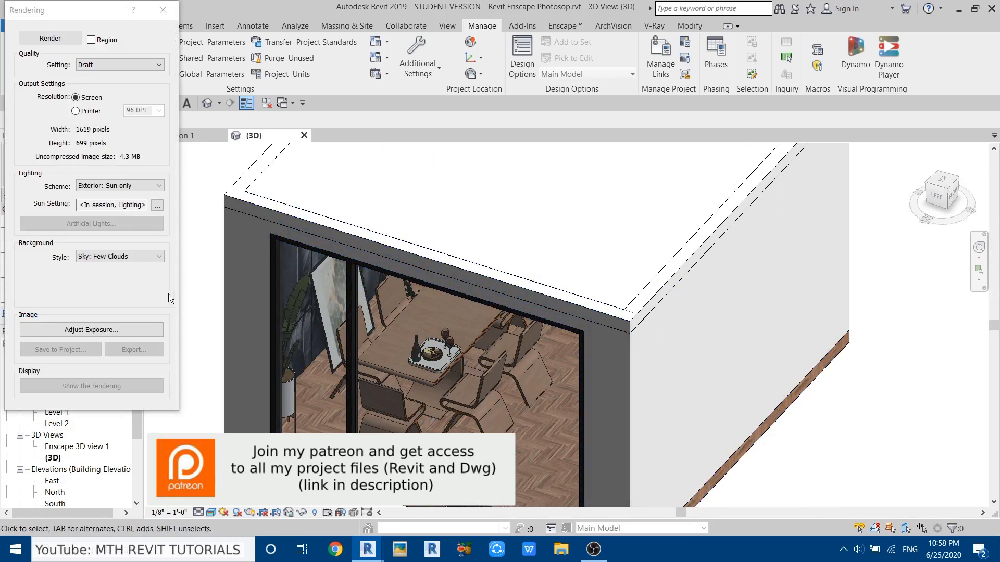
click(169, 11)
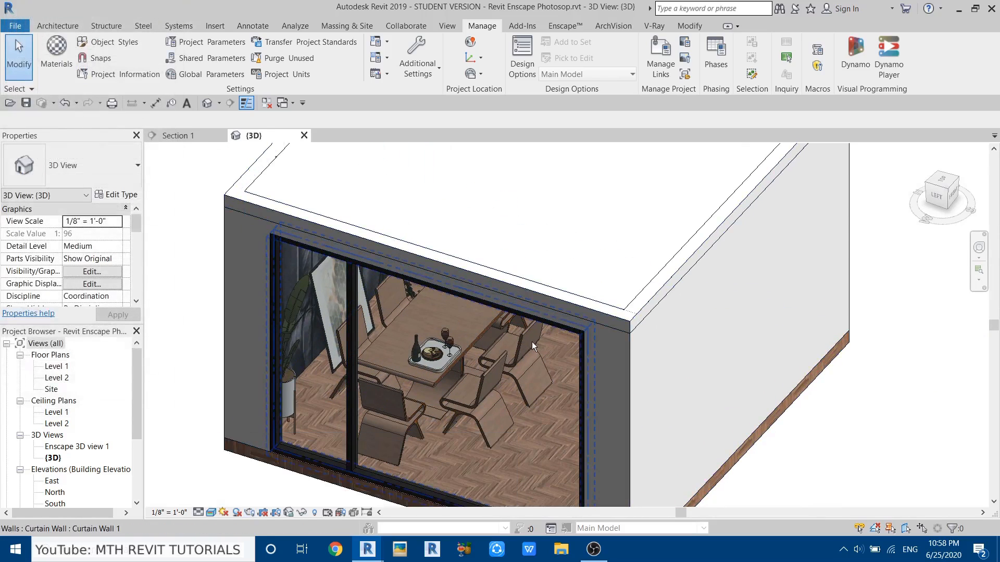
scroll(461, 420, down, 4)
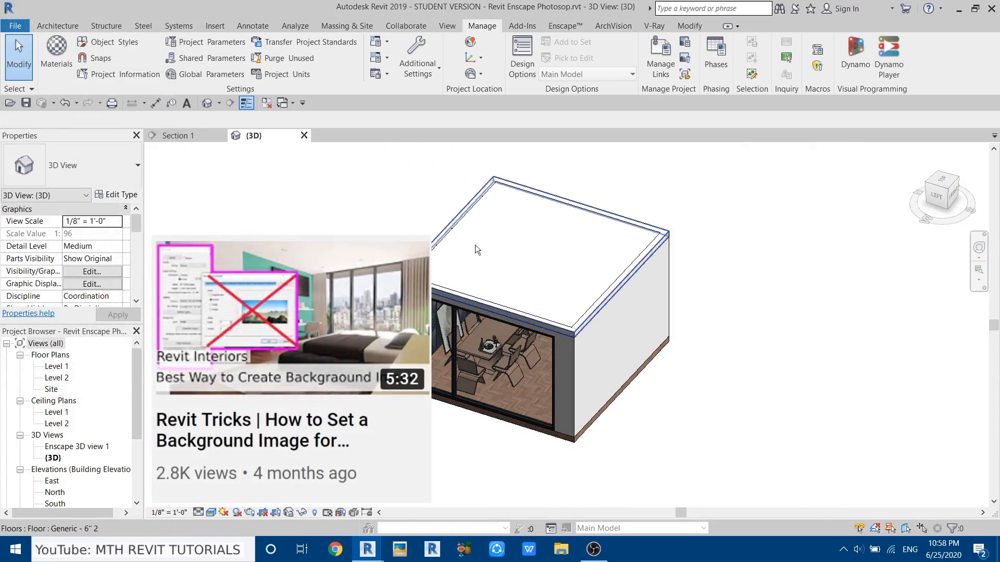
scroll(366, 333, down, 2)
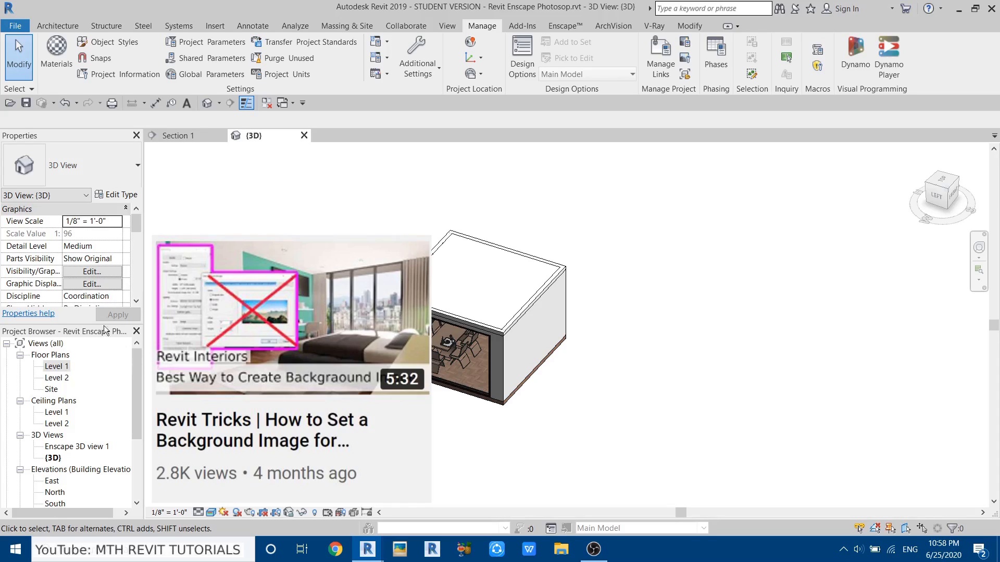
On the Level 1 floor plan, draw a Generic - 6" wall about 31' 6" long outside the room, parallel to the curtain wall.
double_click(56, 366)
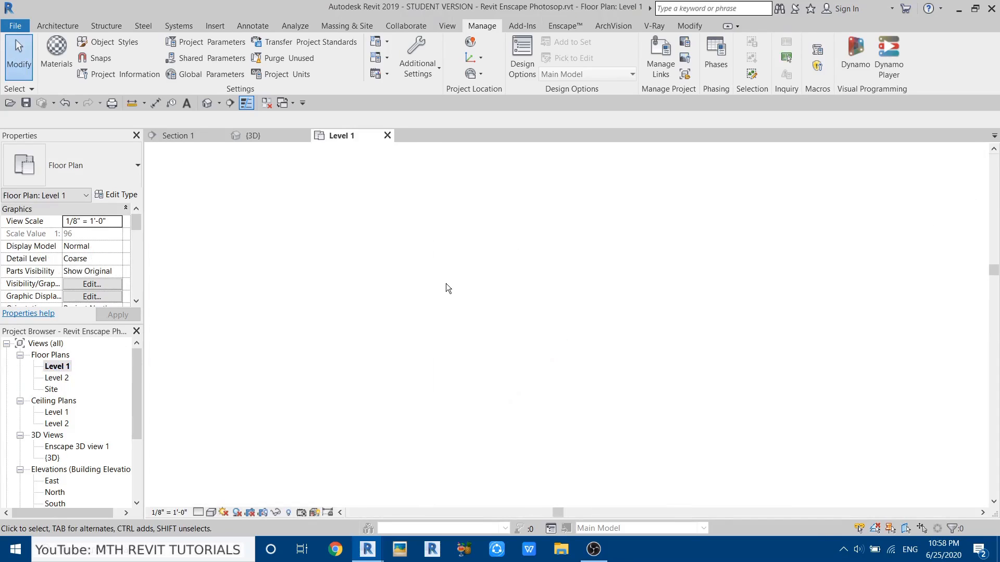
scroll(438, 315, up, 4)
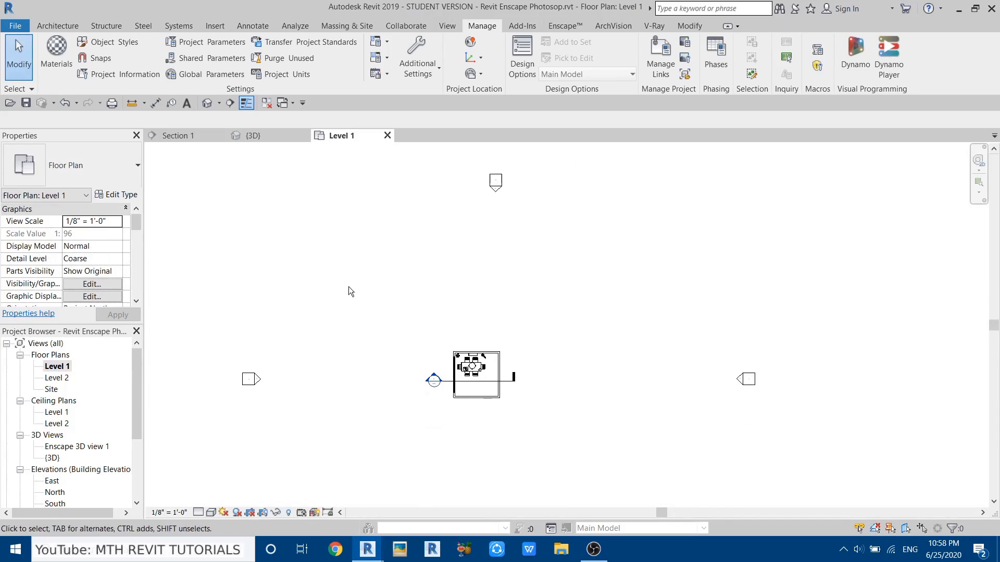
click(49, 27)
click(54, 52)
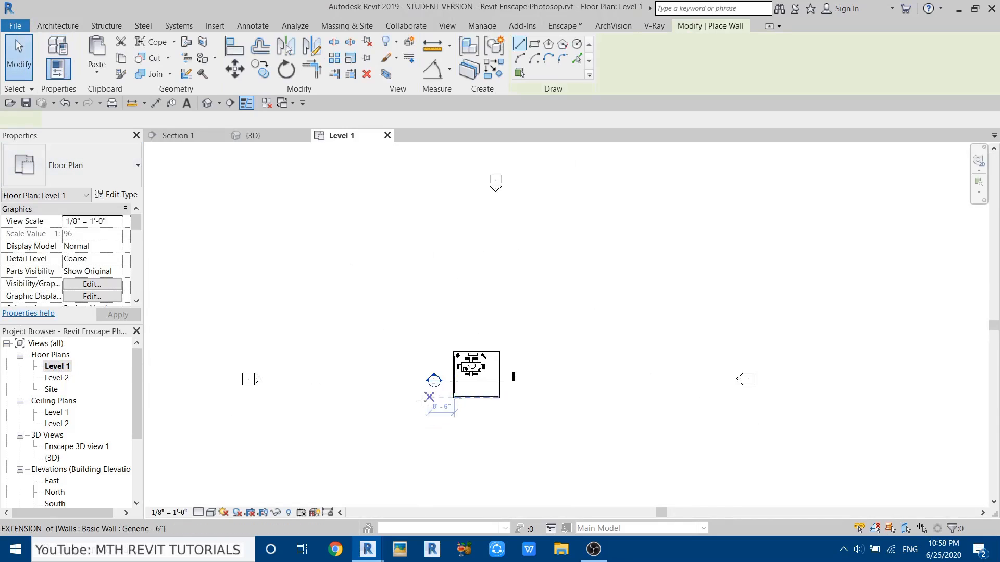
scroll(420, 402, up, 3)
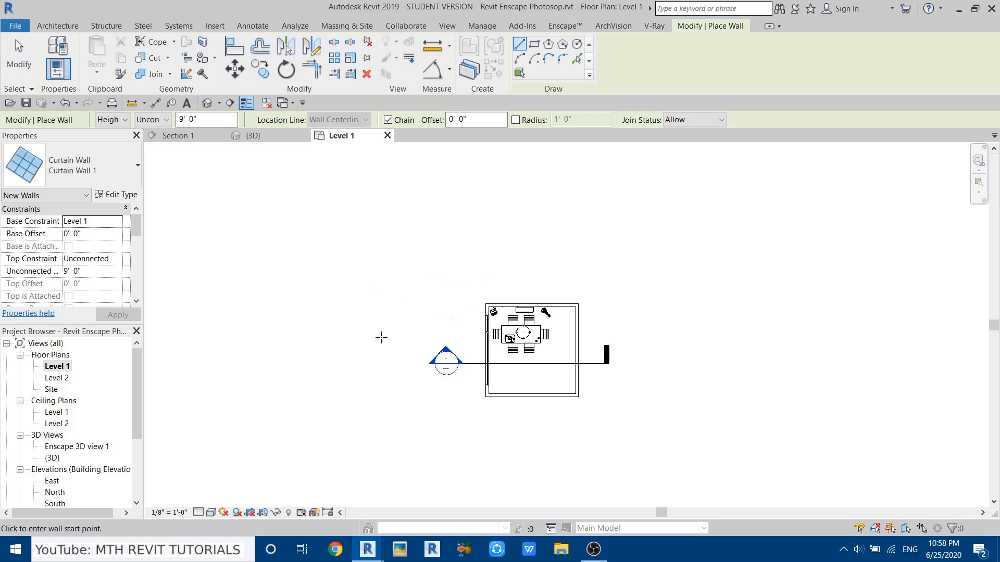
click(94, 166)
scroll(116, 320, up, 3)
scroll(116, 321, up, 1)
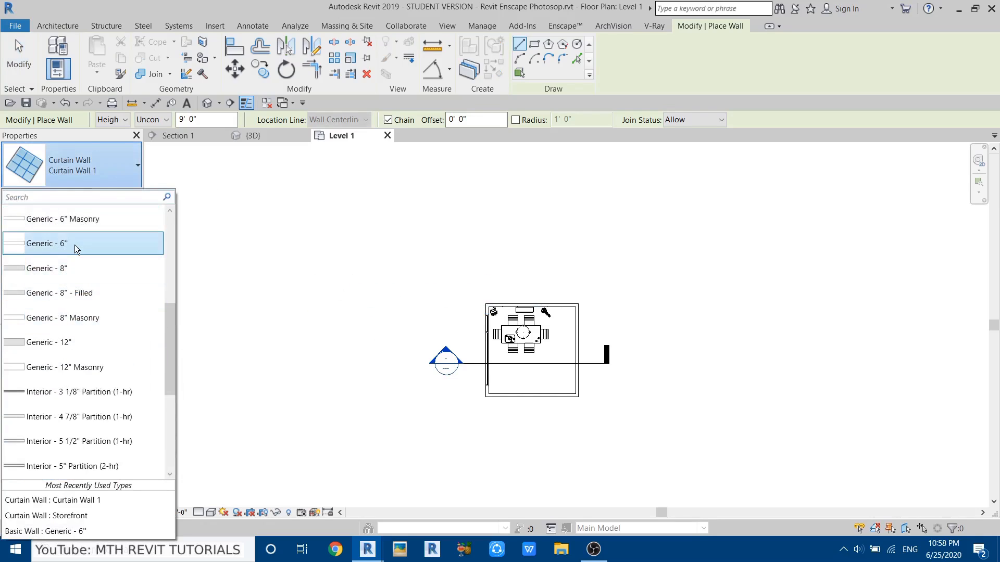
click(58, 249)
click(331, 245)
key(Escape)
key(Escape)
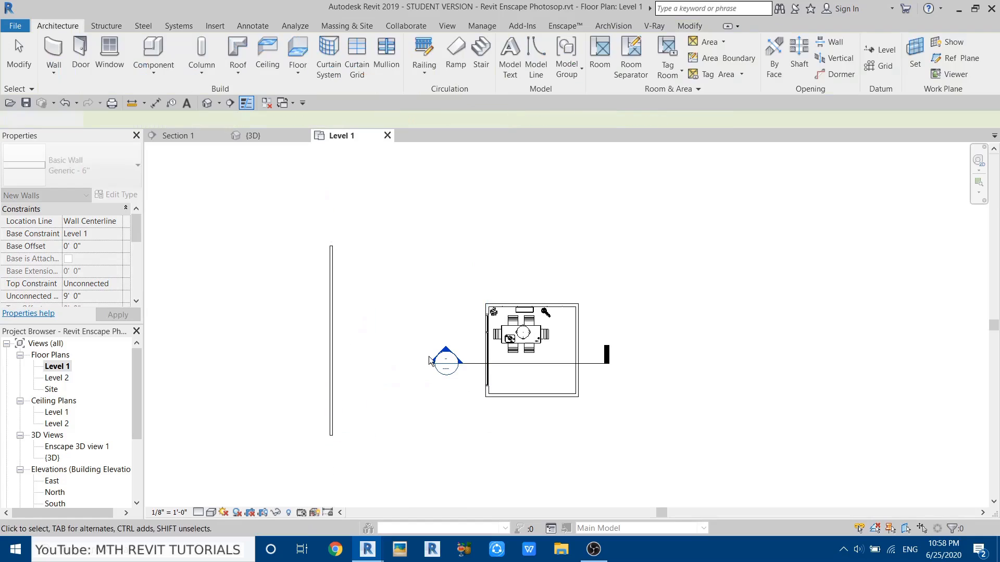
Check the new outdoor wall's length and its distance from the dining room on the floor plan.
scroll(429, 356, up, 3)
click(562, 317)
middle_drag(310, 335, 389, 387)
click(305, 326)
click(286, 277)
scroll(285, 302, down, 3)
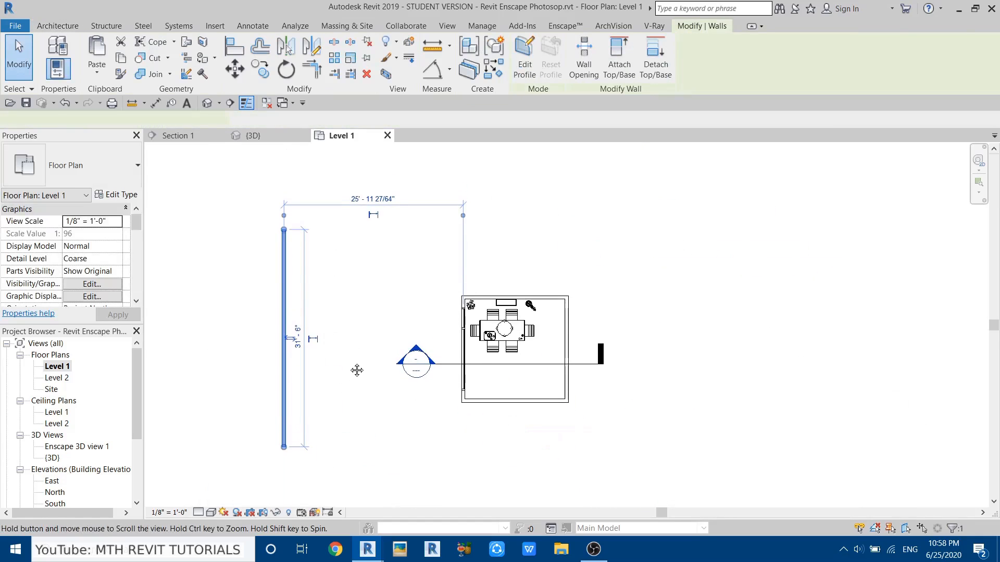
In the 3D view facing the outdoor wall's room-side face, create a new decal type named Background.
click(207, 103)
shift+middle_drag(301, 237, 271, 201)
middle_drag(325, 400, 239, 375)
middle_drag(656, 480, 373, 420)
scroll(312, 256, up, 2)
middle_drag(290, 273, 384, 297)
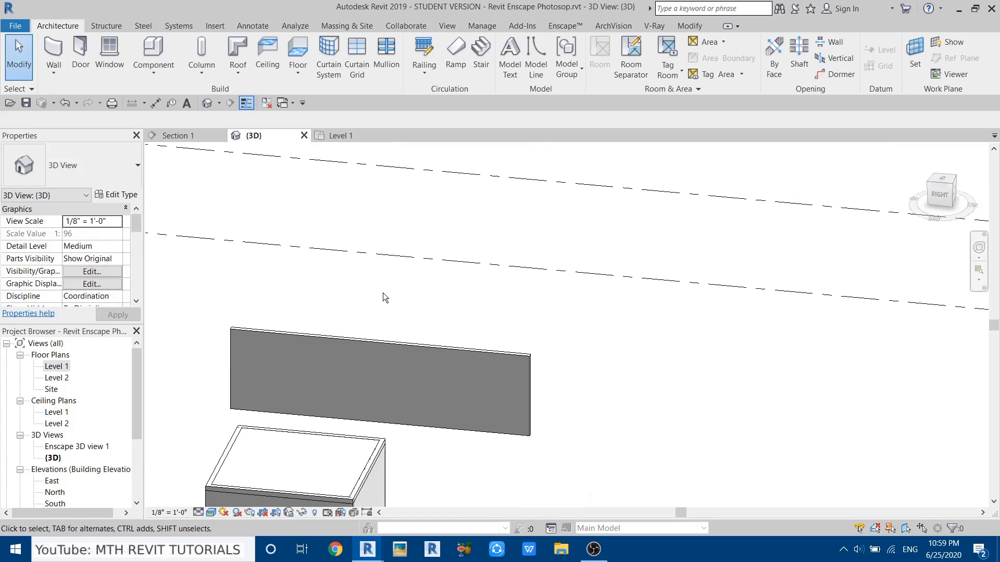
click(214, 28)
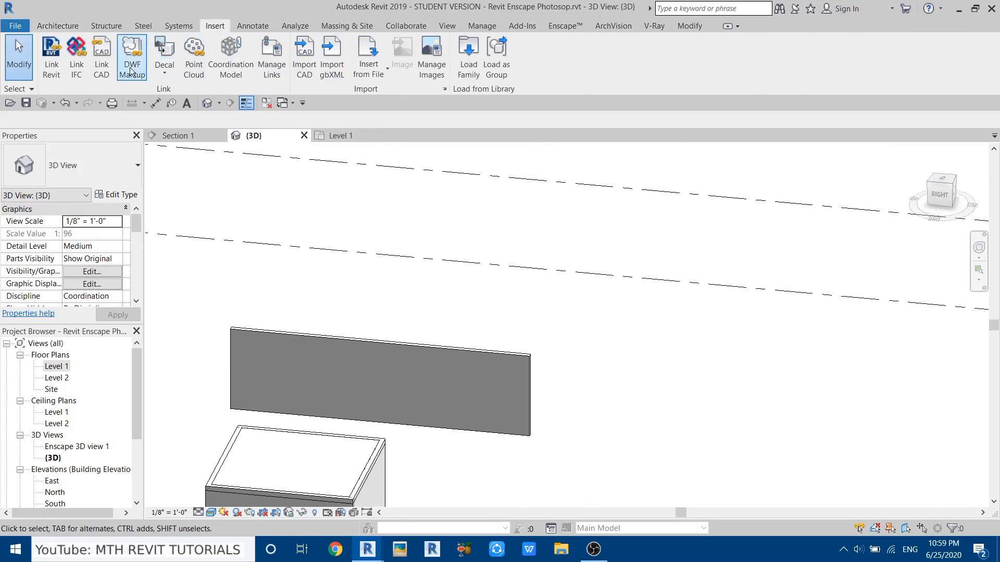
click(161, 71)
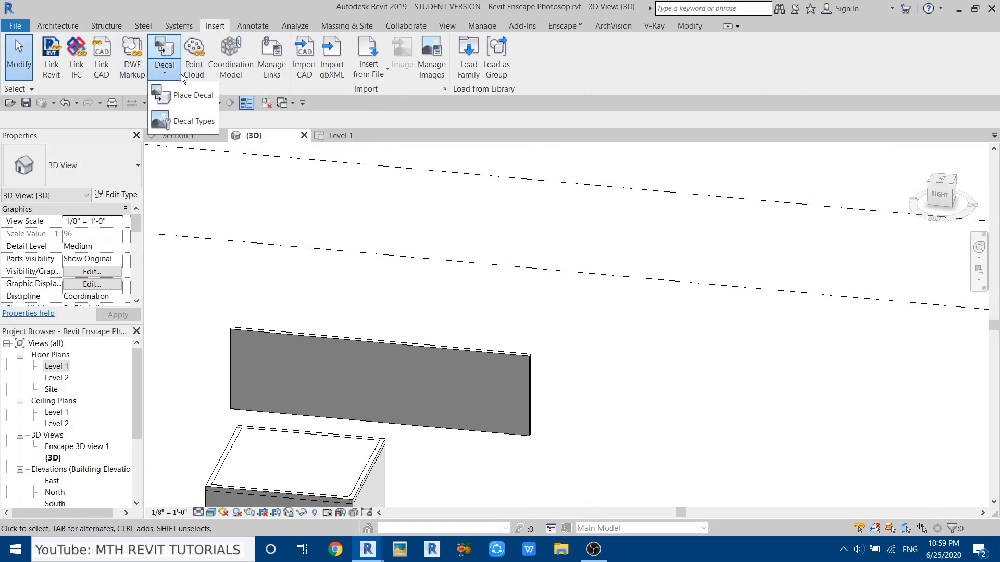
click(196, 123)
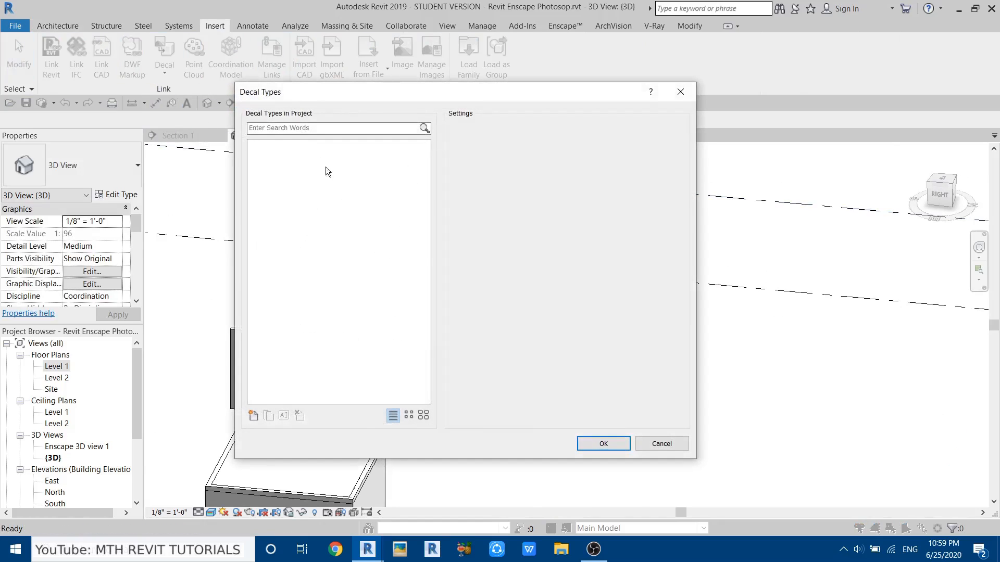
click(253, 417)
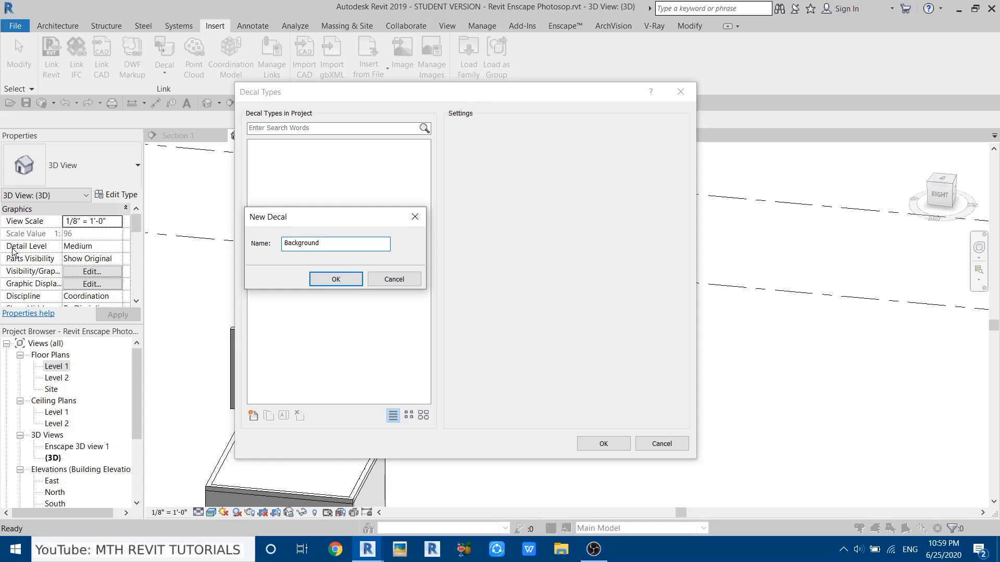
click(334, 278)
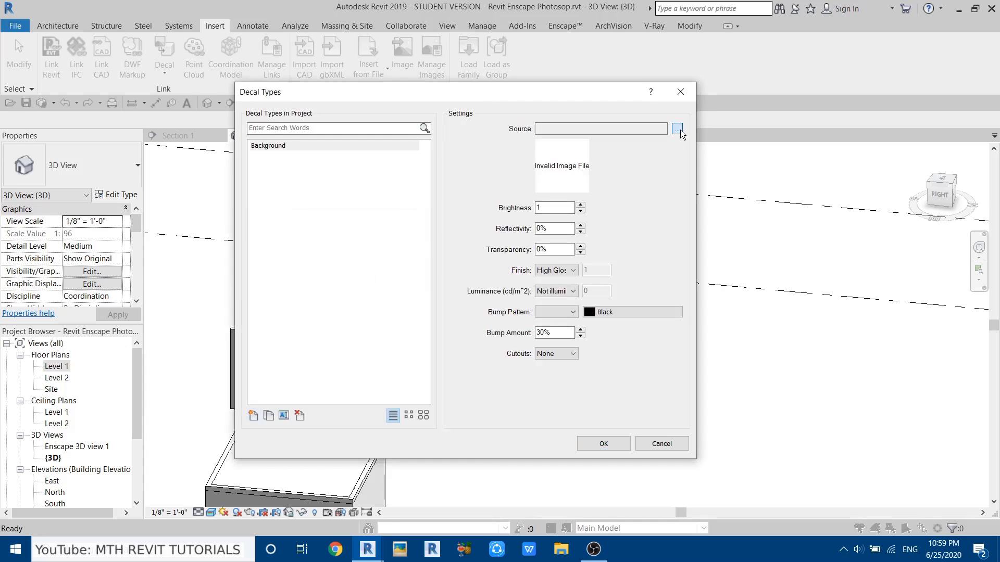
Load Background.jpg from the Enscape + Revit Interior Tutorial folder as the Background decal's source image.
click(677, 129)
right_click(276, 235)
mouse_move(338, 243)
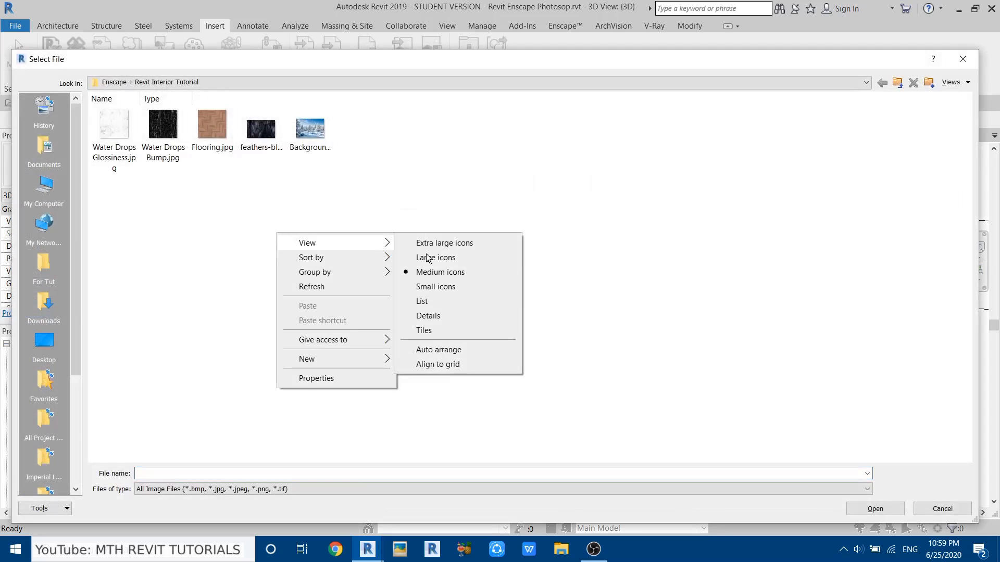
click(454, 248)
click(228, 392)
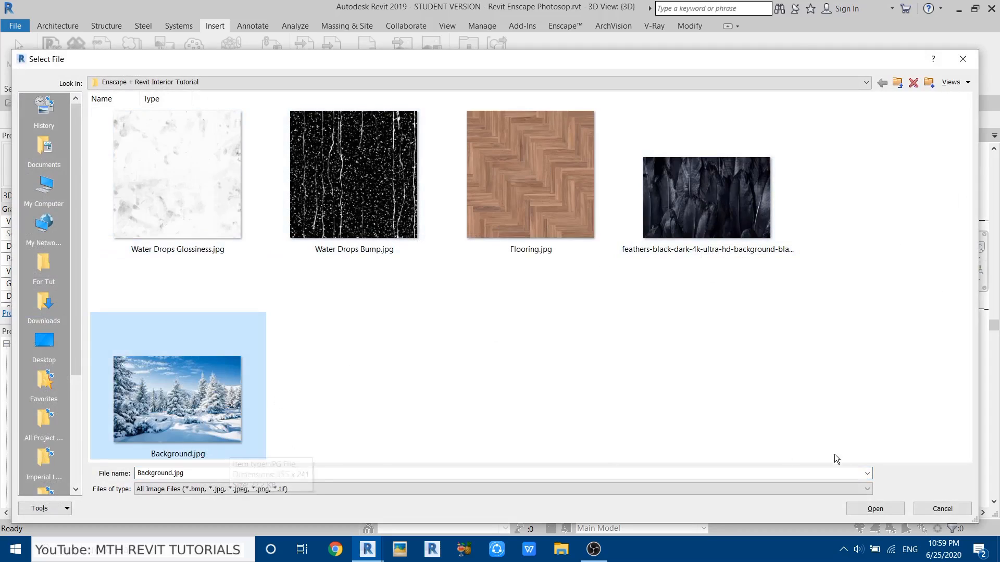
click(870, 510)
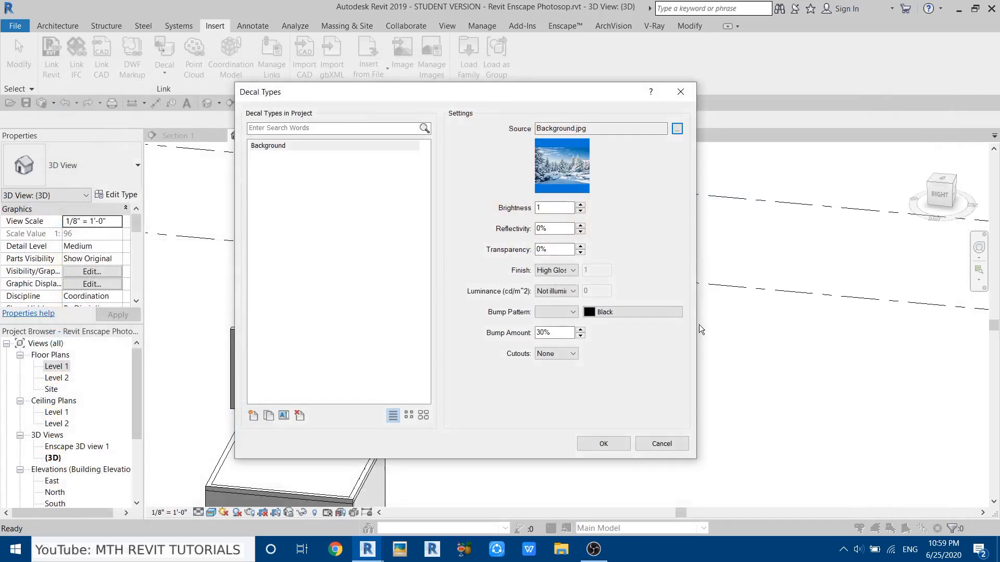
Set the Background decal's finish to Matte and save the decal type.
click(555, 270)
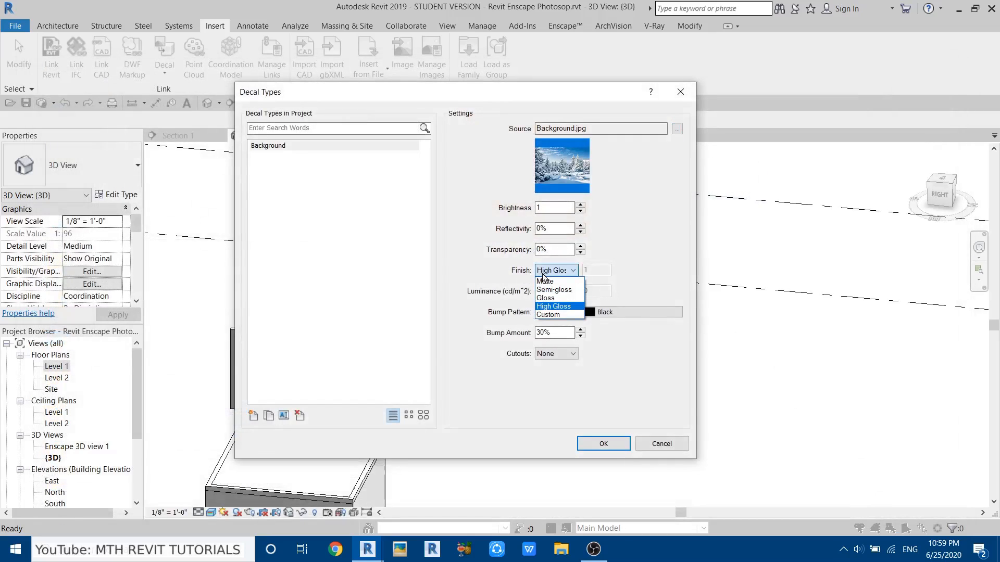
click(565, 281)
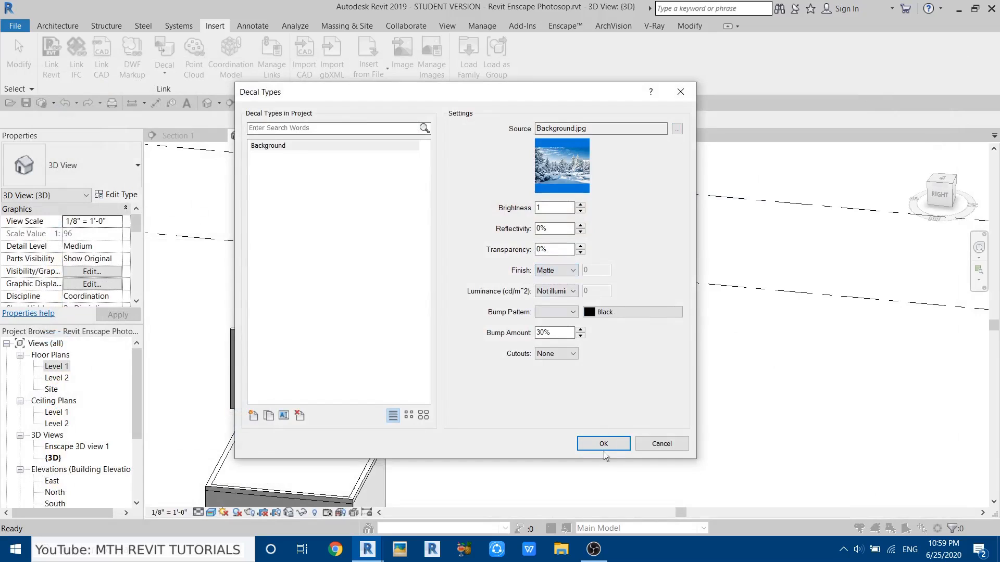
click(604, 444)
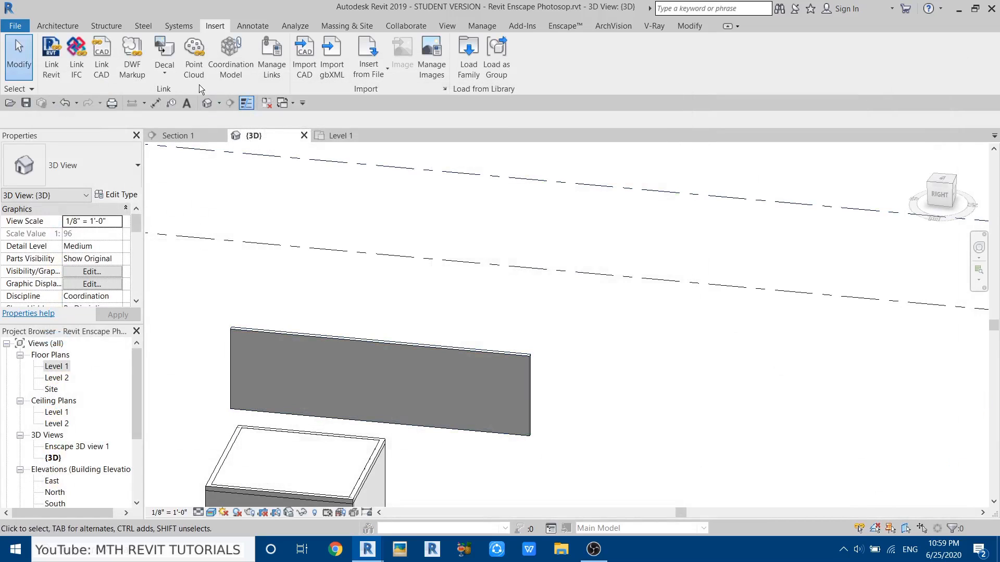
Place the Background decal on the outdoor wall's room-side face and enlarge it to about 17' 10" by 12' 1".
click(163, 52)
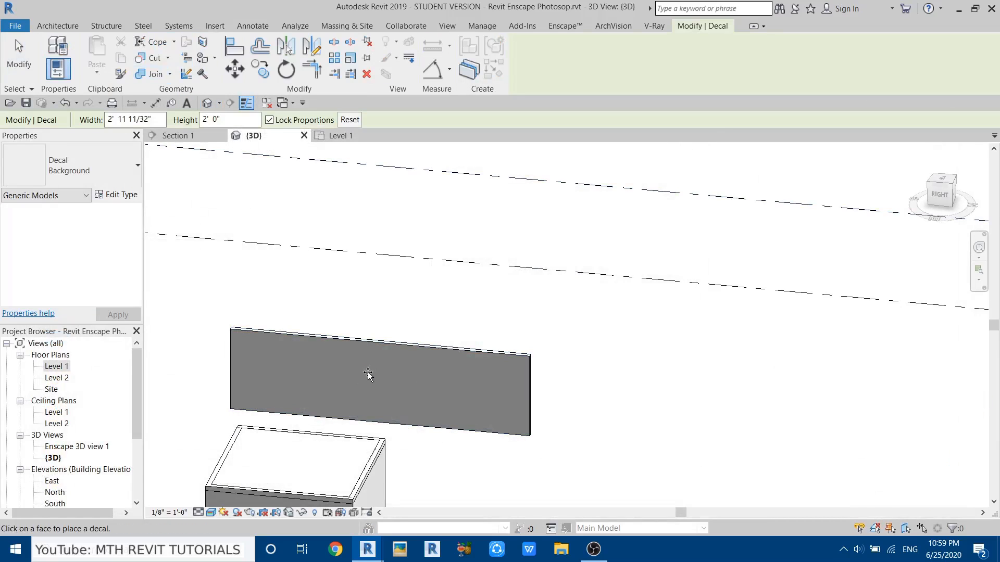
scroll(370, 407, up, 2)
click(370, 348)
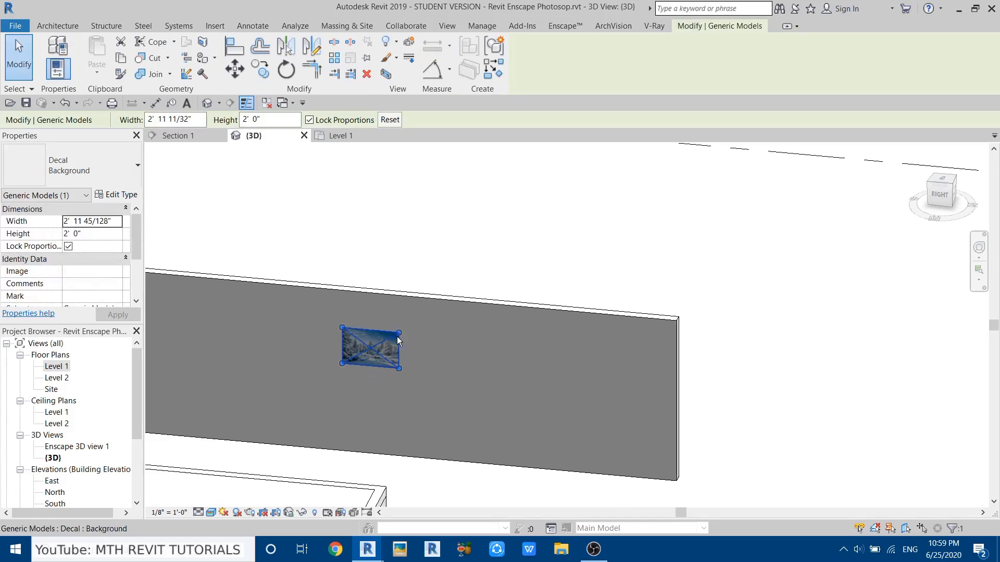
drag(404, 333, 573, 286)
drag(346, 367, 212, 436)
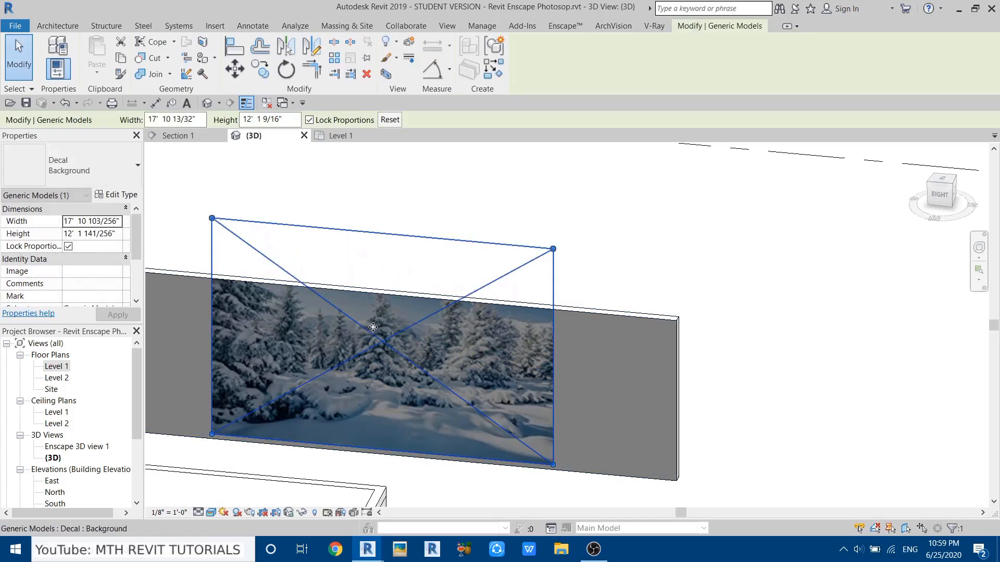
Move the Background decal lower so it overlaps the bottom edge of the outdoor wall.
key(Escape)
click(386, 336)
drag(385, 336, 379, 366)
shift+middle_drag(379, 365, 492, 359)
middle_drag(505, 284, 411, 257)
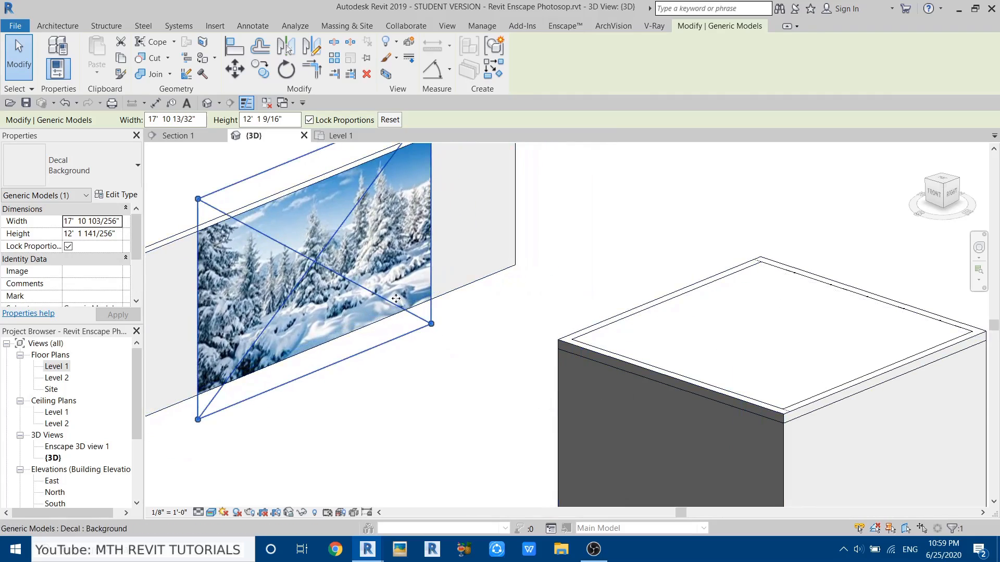
Resume Enscape live updates and view the decal through the dining room windows in the Enscape window.
click(567, 26)
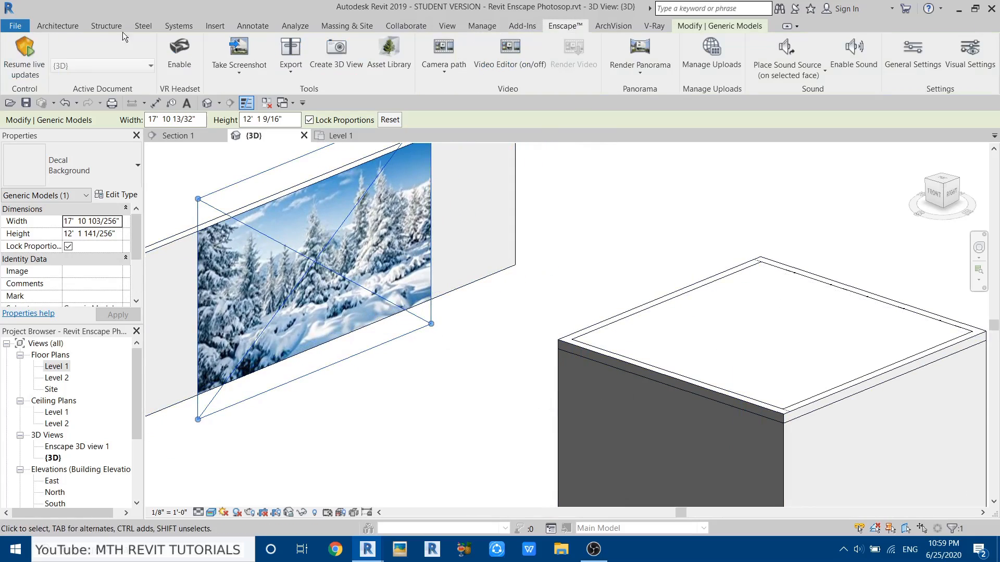
click(26, 72)
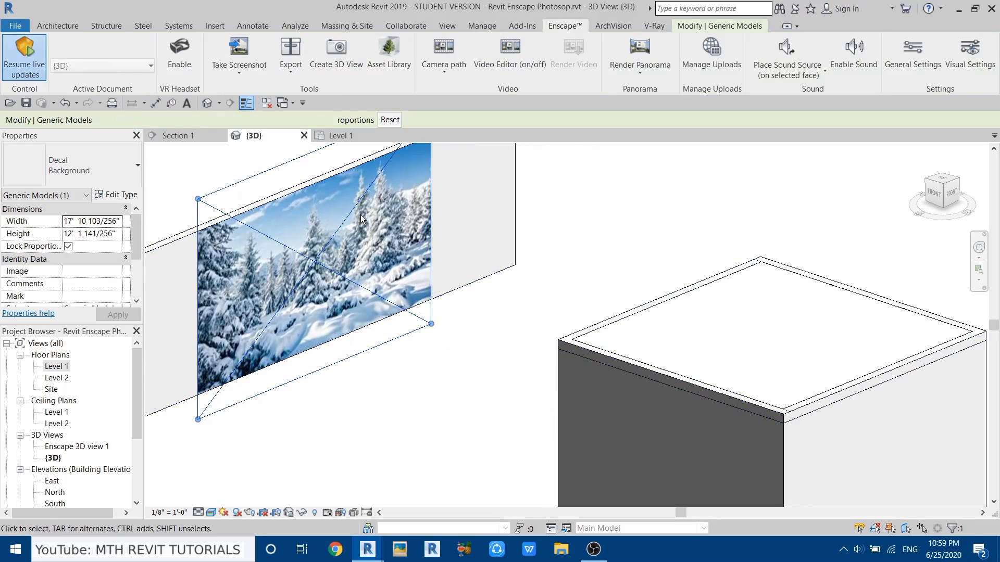
mouse_move(378, 556)
click(412, 495)
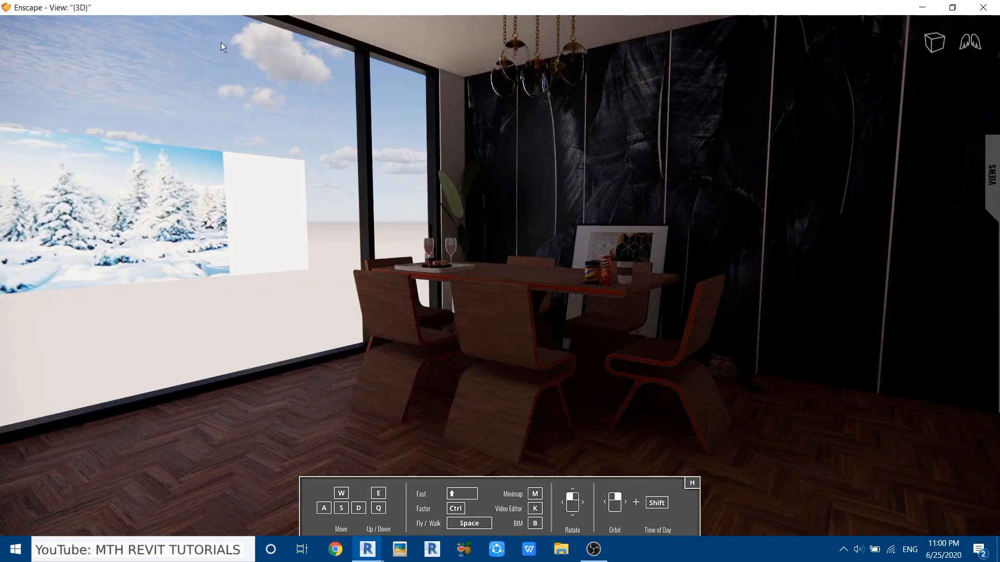
Arrange the Revit and Enscape windows side by side, each filling half of the screen.
click(946, 10)
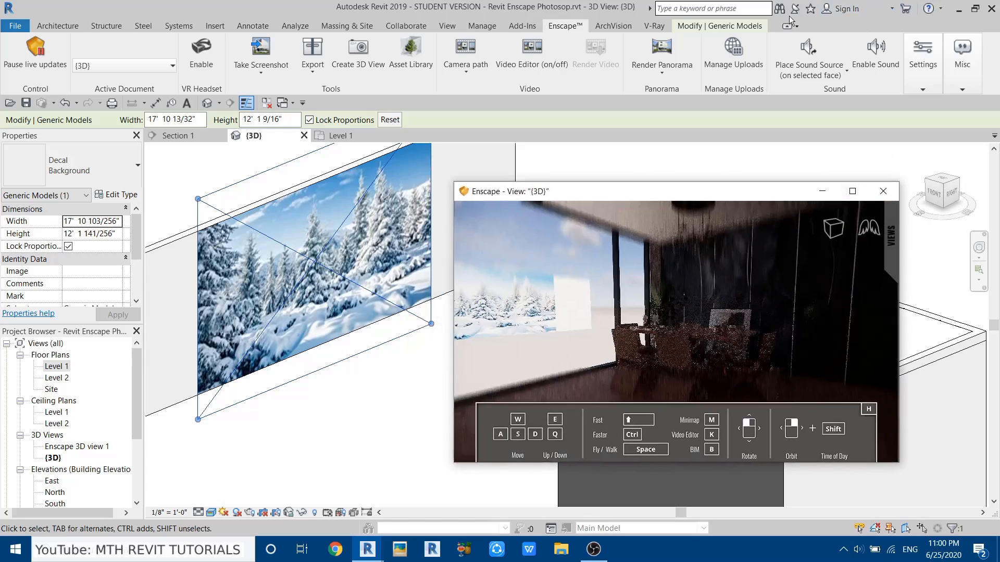
drag(667, 179, 737, 4)
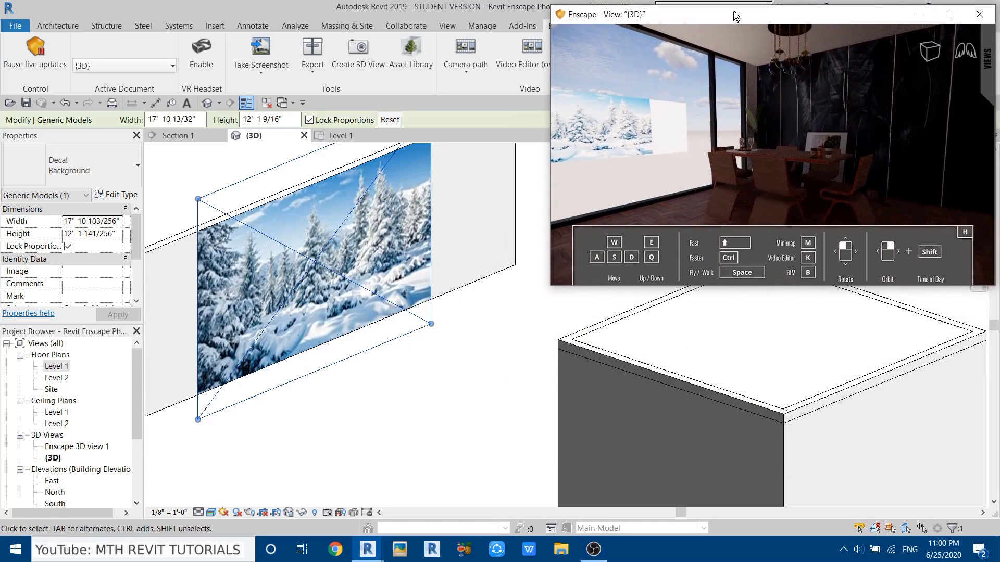
drag(563, 283, 531, 519)
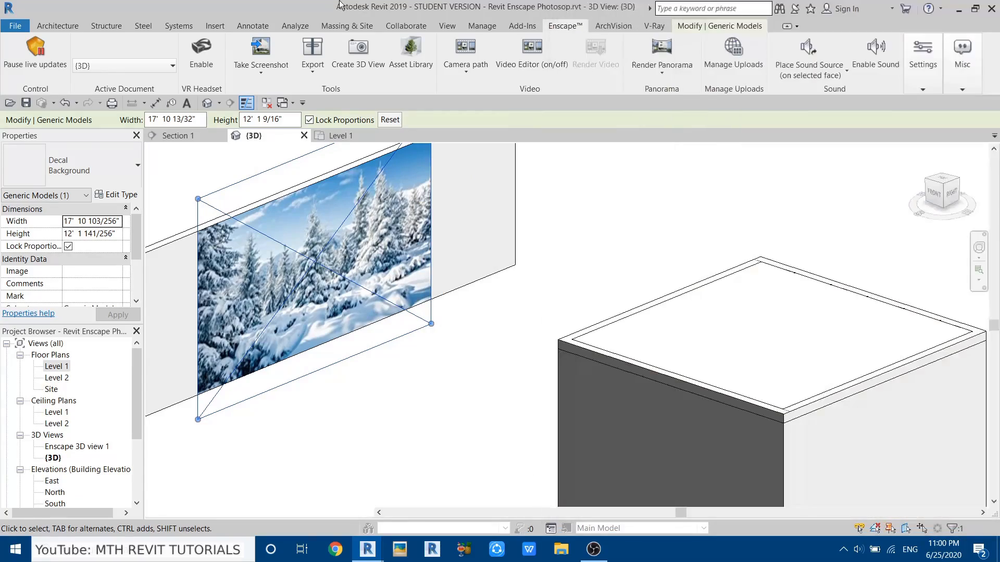
click(982, 10)
key(Escape)
click(975, 8)
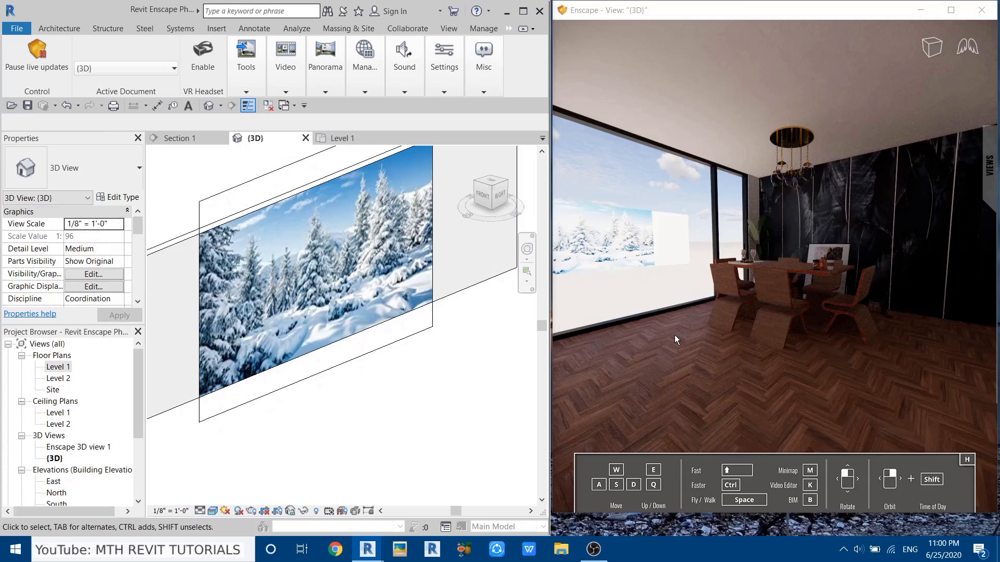
Extend the outdoor wall down to a base offset of about -8' 6" and raise its height to about 25'.
scroll(298, 310, down, 4)
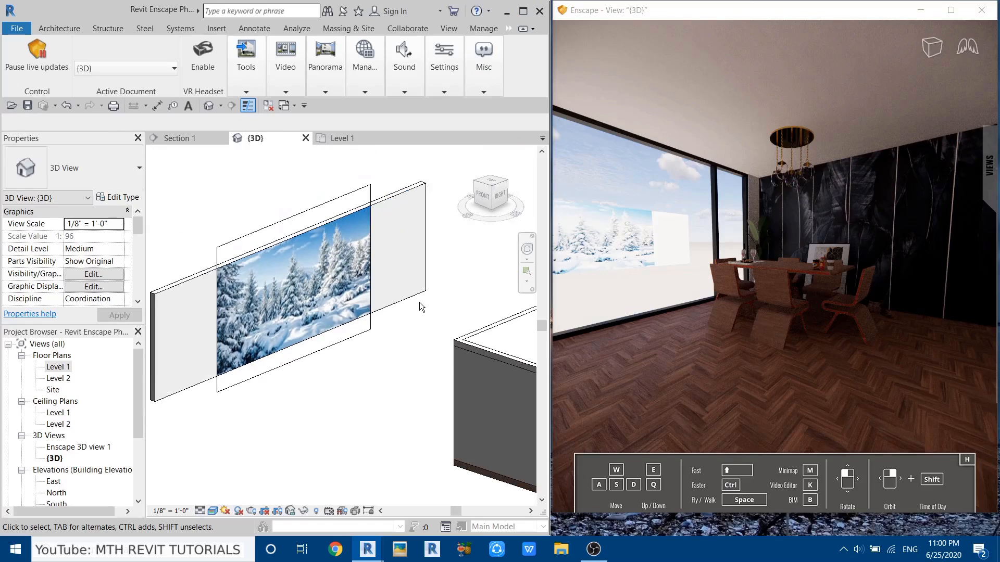
click(412, 302)
middle_drag(380, 339, 309, 376)
drag(246, 394, 253, 457)
drag(243, 291, 240, 201)
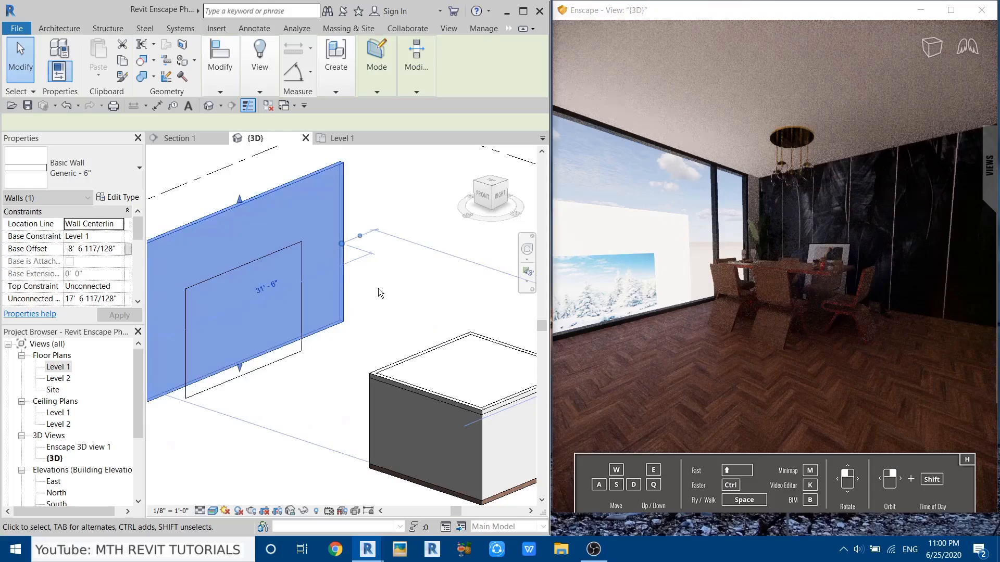
key(ctrl+z)
click(265, 290)
drag(246, 293, 245, 228)
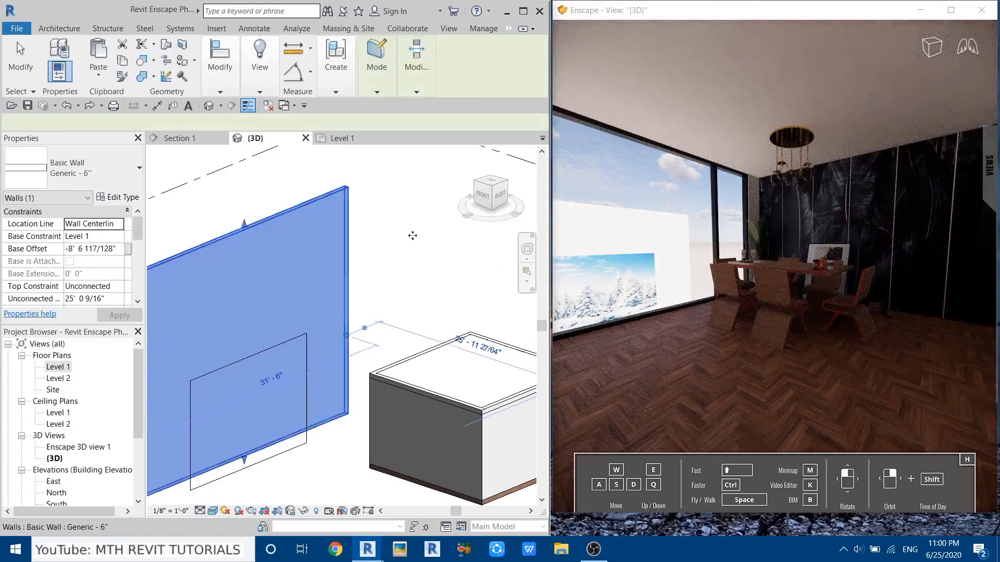
Shift the outdoor wall lengthwise, extend it to 38' long, and raise its height to about 31' 3".
click(409, 250)
drag(314, 202, 385, 166)
drag(417, 297, 450, 277)
middle_drag(353, 286, 330, 369)
drag(310, 260, 308, 208)
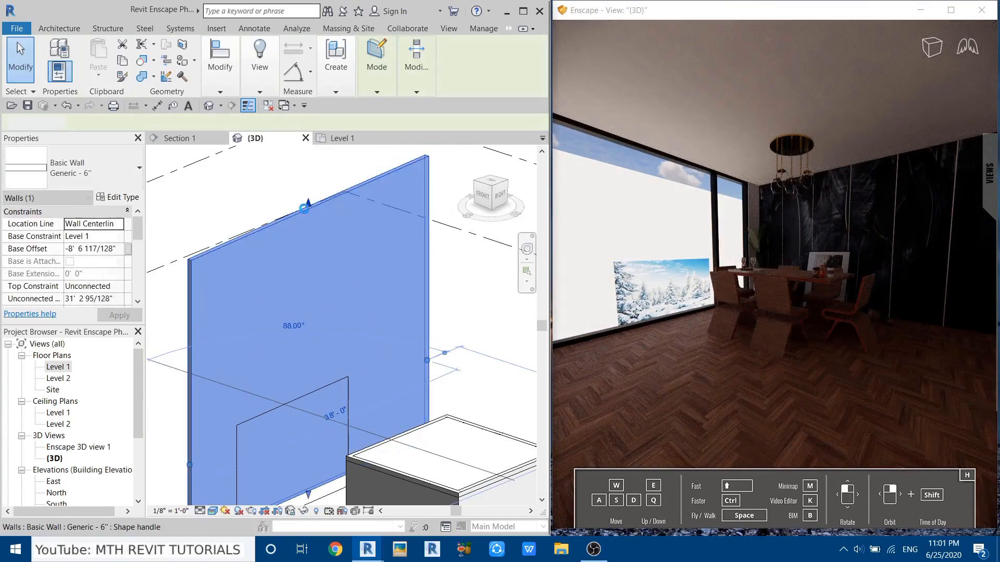
middle_drag(309, 458, 292, 385)
click(278, 472)
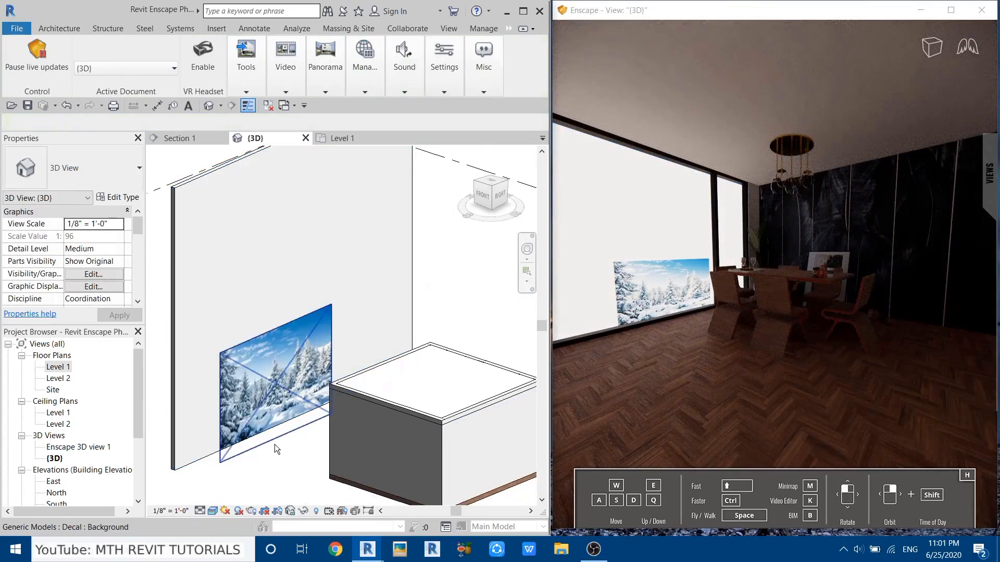
Unlock the Background decal's proportions and stretch it to about 36' 11 1/2" wide by 21' 5" high.
click(274, 445)
middle_drag(331, 307, 346, 381)
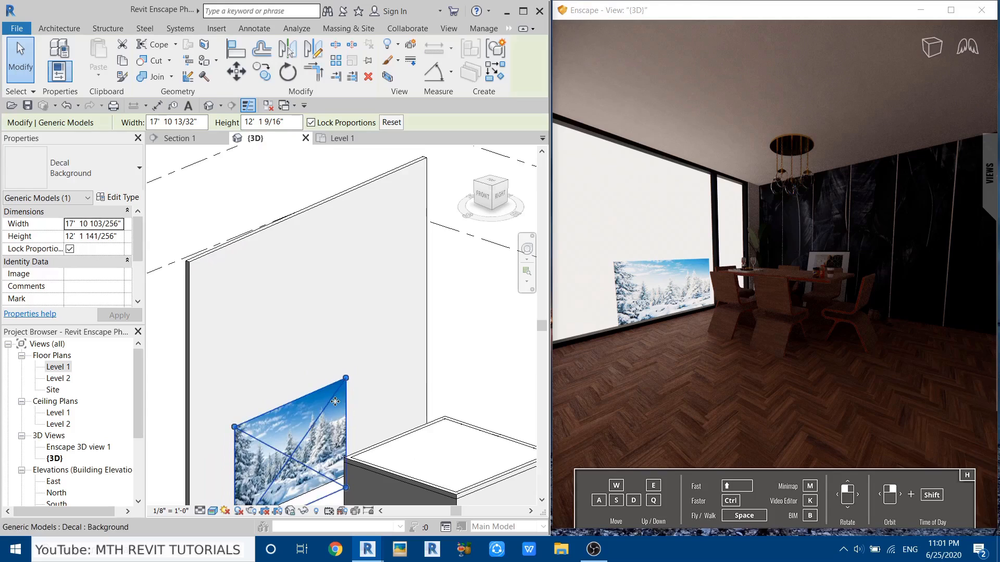
click(311, 122)
scroll(334, 338, down, 2)
drag(424, 309, 429, 301)
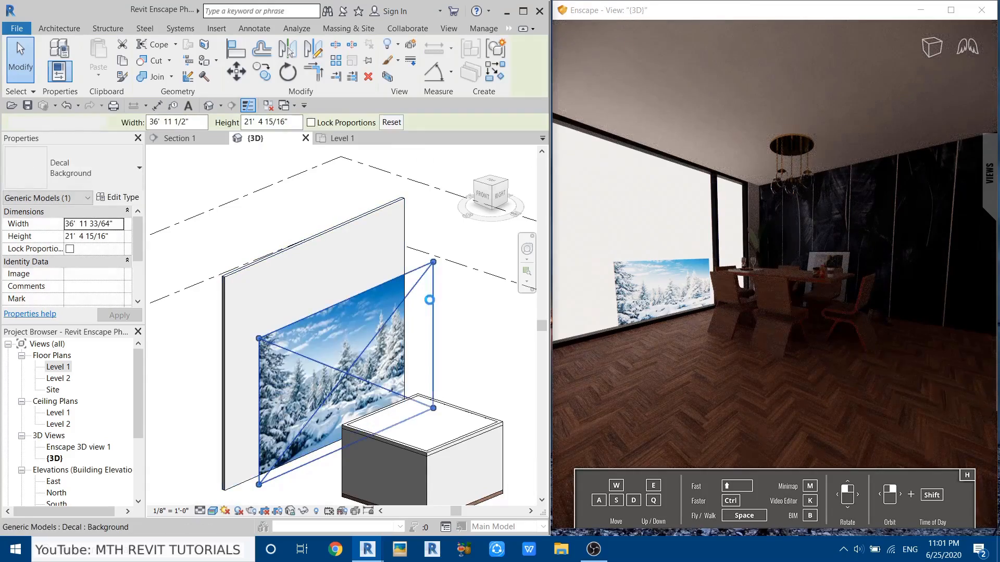
Move the decal to the outdoor wall's far upper corner and resize it to about 42' 3" by 29' 3".
click(418, 293)
drag(423, 289, 388, 227)
drag(399, 348, 465, 393)
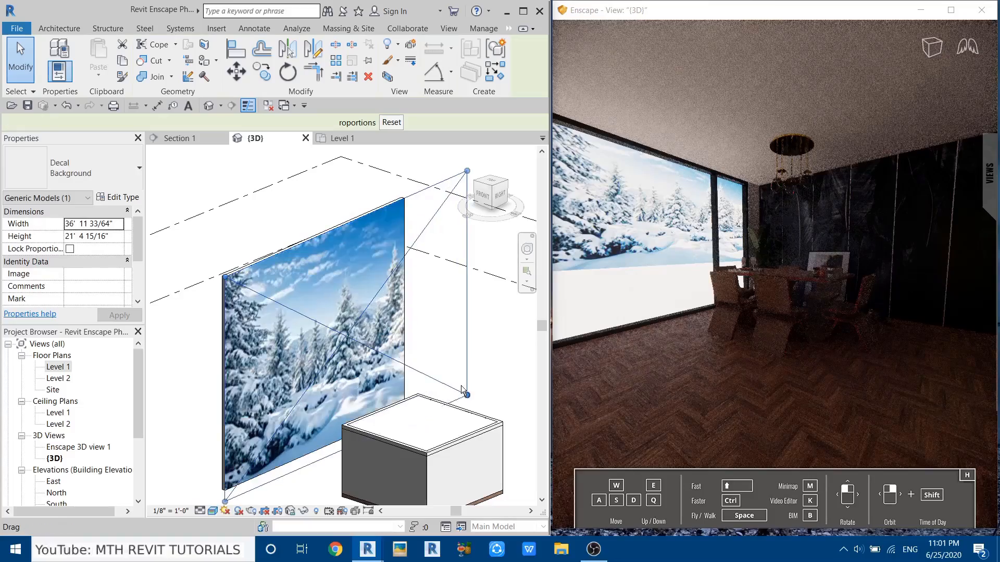
drag(444, 181, 424, 214)
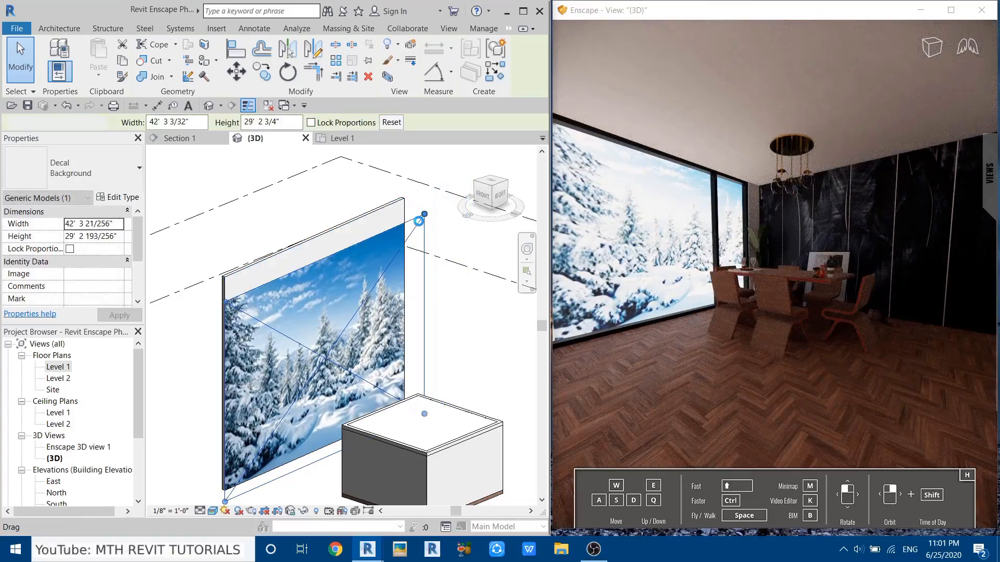
Nudge the decal sideways across the wall, increase its height to about 29' 11", and lower it to the wall's bottom edge.
key(Left)
key(Left)
key(Left)
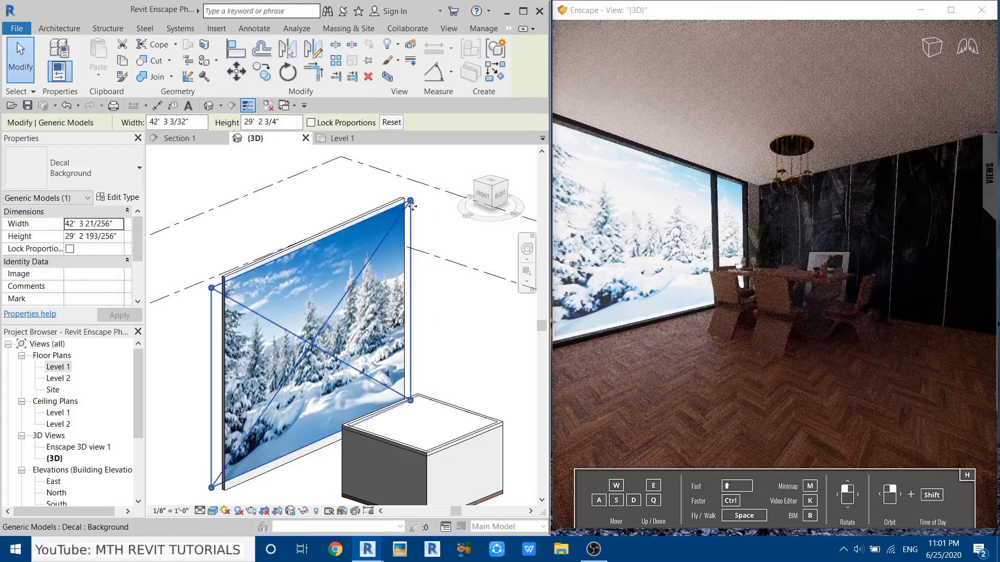
drag(408, 204, 408, 200)
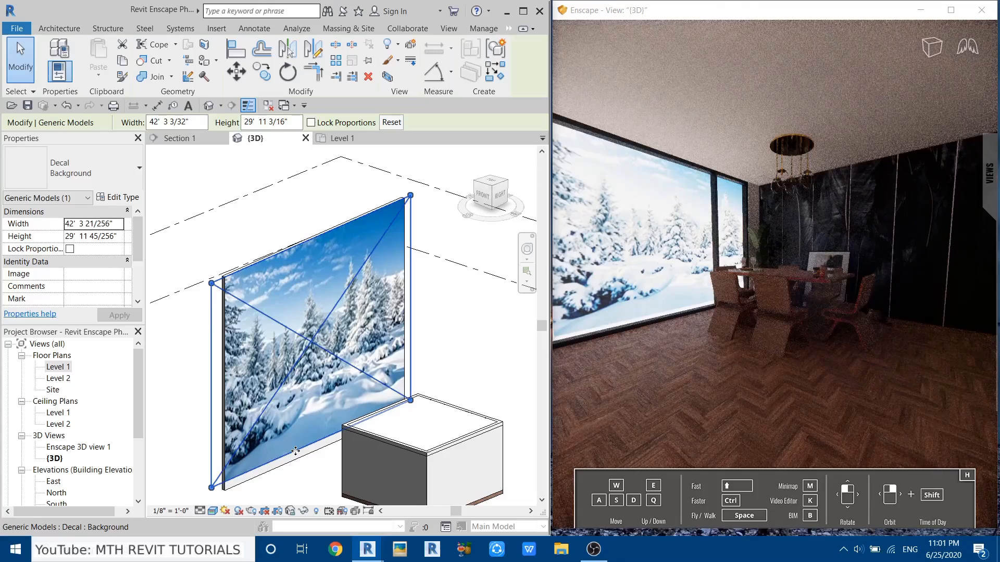
drag(295, 451, 295, 469)
key(Escape)
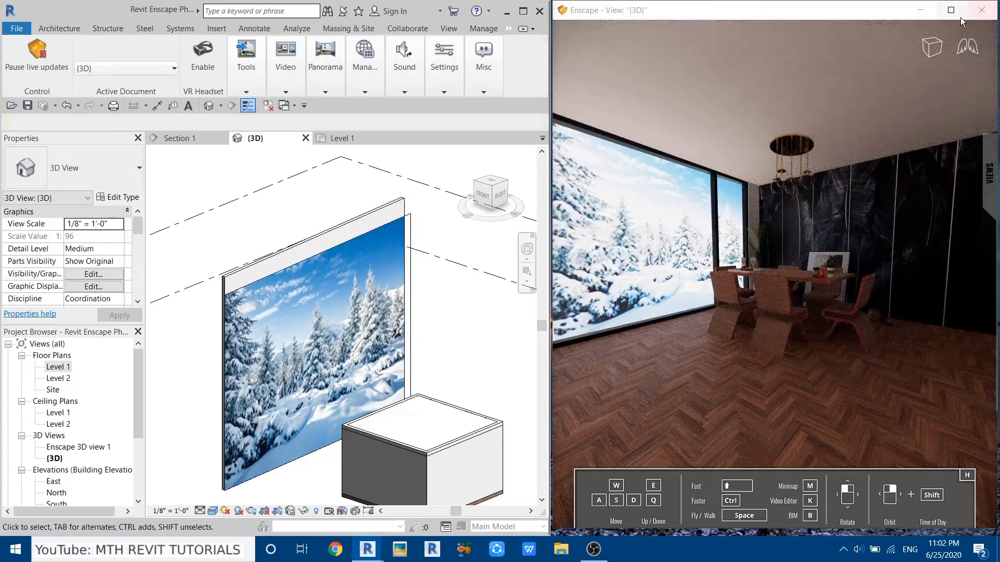
Examine the snowy background outside the dining room windows in the maximized Enscape view.
click(961, 17)
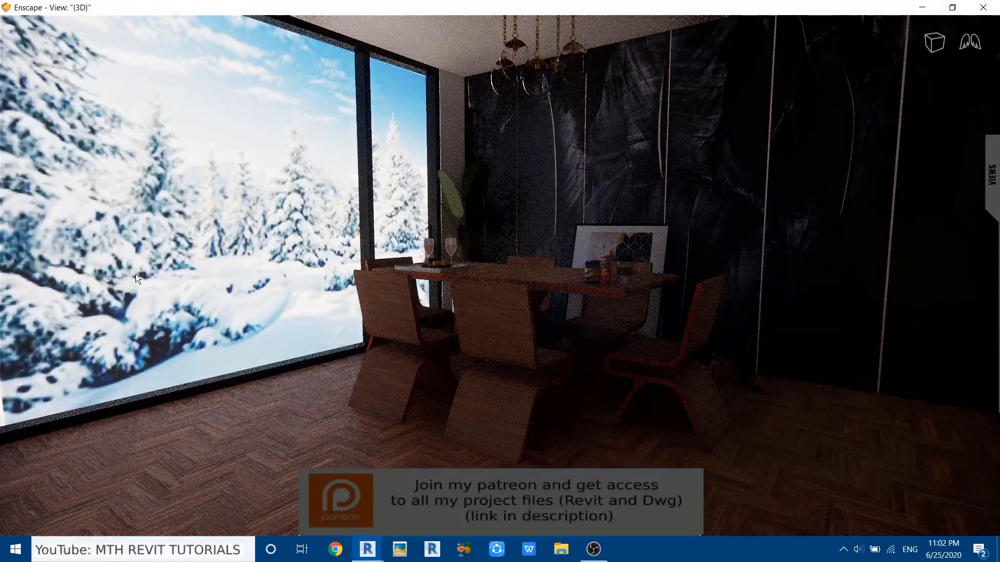
click(426, 324)
drag(426, 324, 421, 357)
key(w)
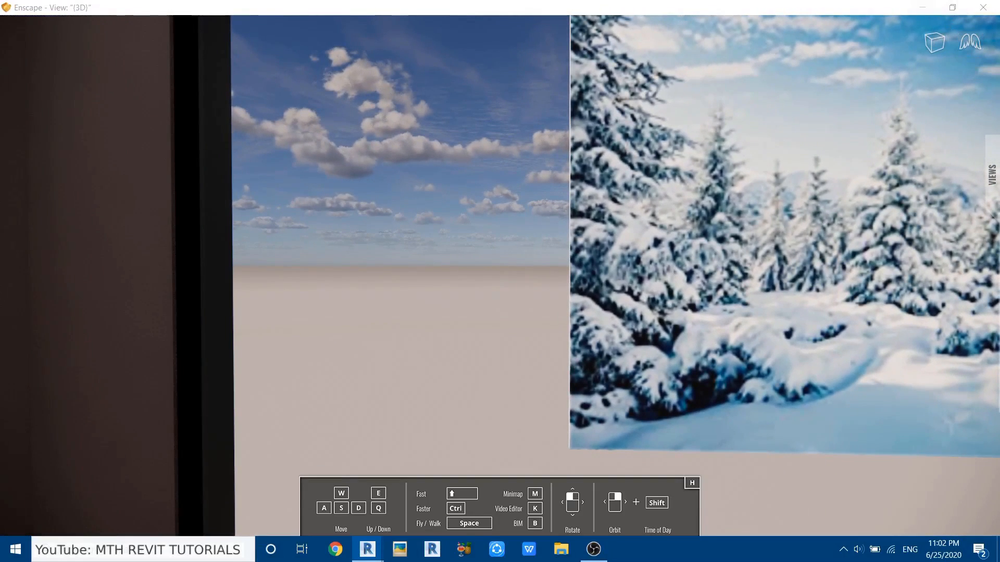
Switch to Revit, pause the Enscape live updates, and maximize the Revit window.
mouse_move(367, 550)
click(321, 506)
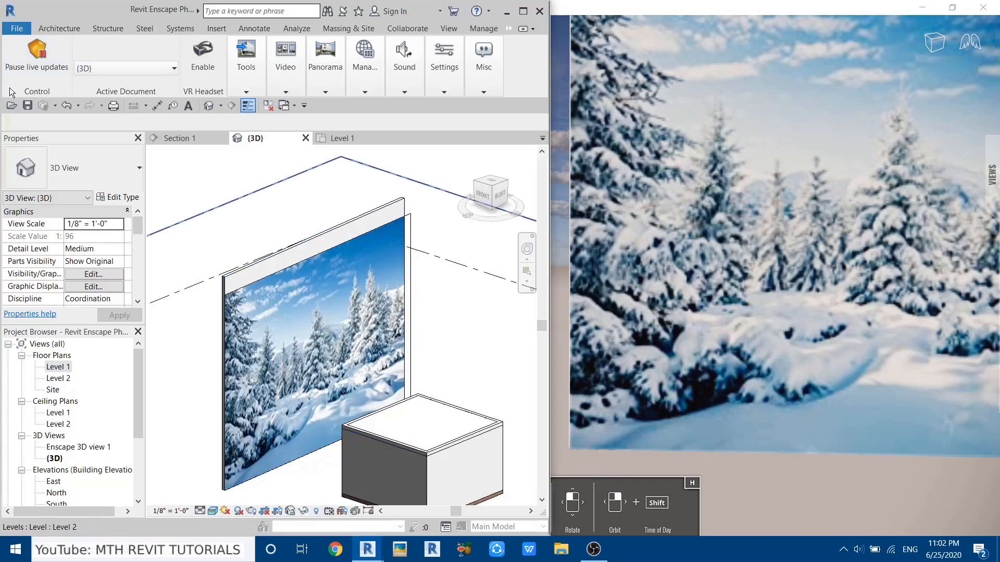
click(28, 67)
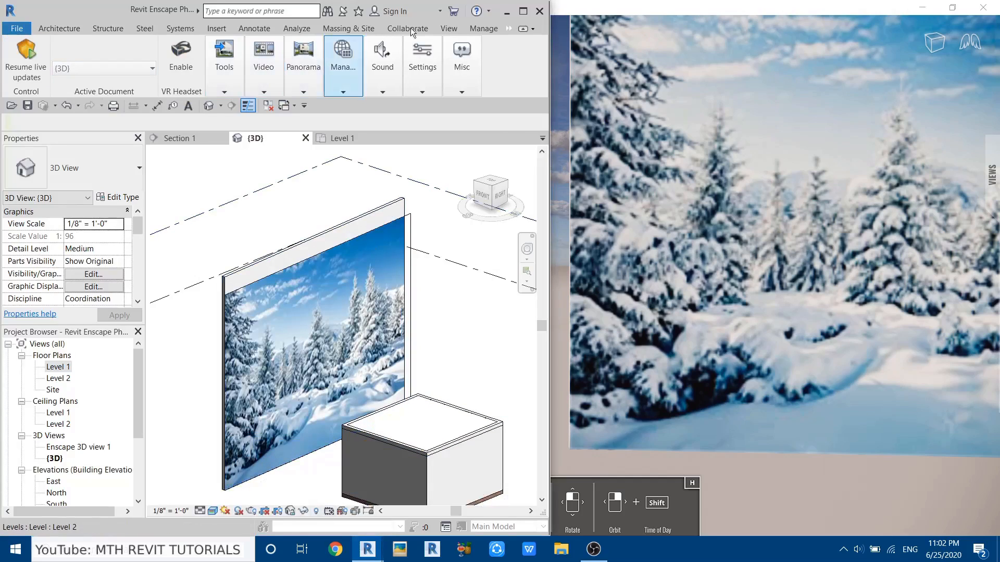
click(522, 11)
Show the 3D view in Hidden Line style, looking closely at the dining room's glazed curtain wall.
scroll(395, 327, up, 5)
shift+middle_drag(380, 382, 412, 303)
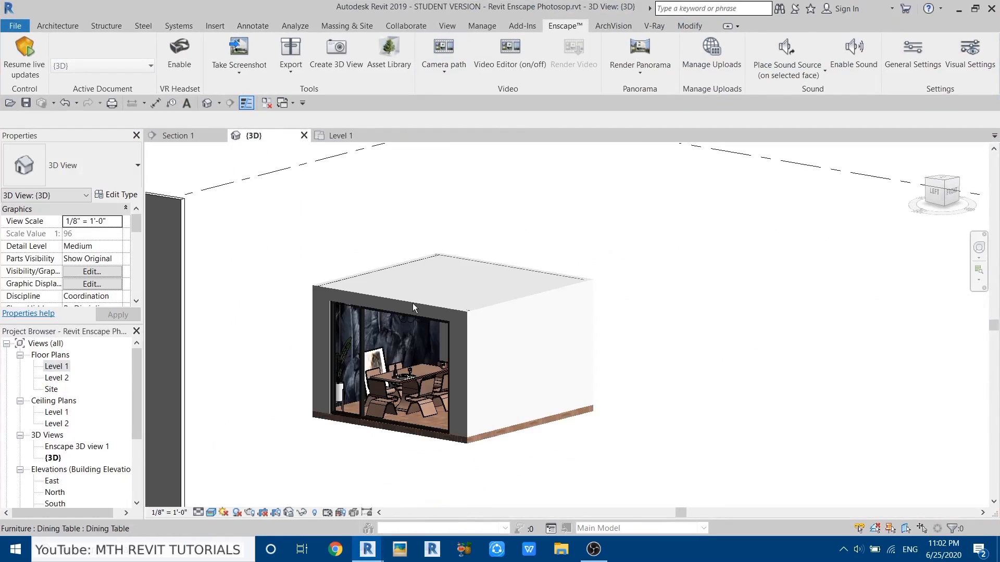
scroll(299, 262, up, 6)
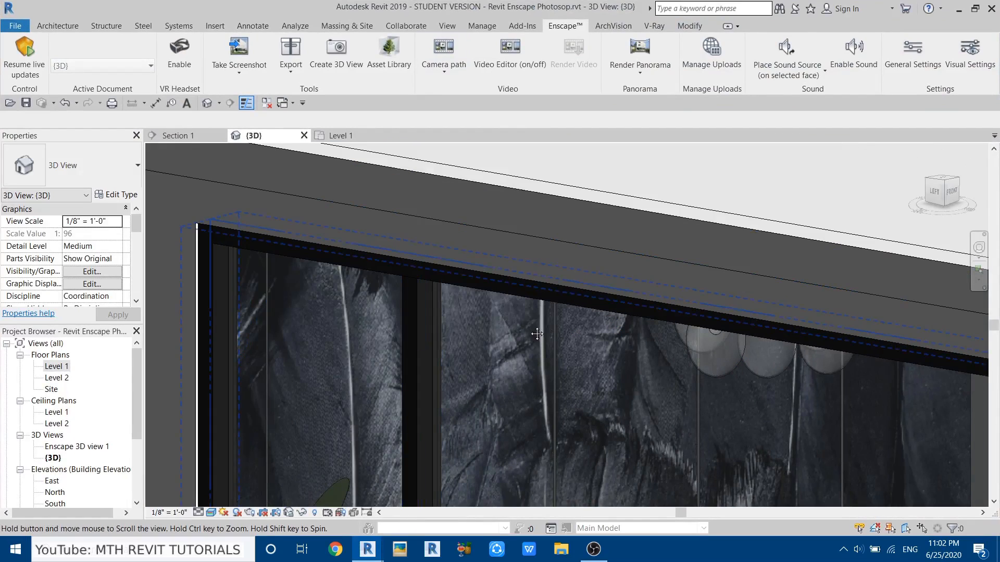
middle_drag(537, 334, 380, 290)
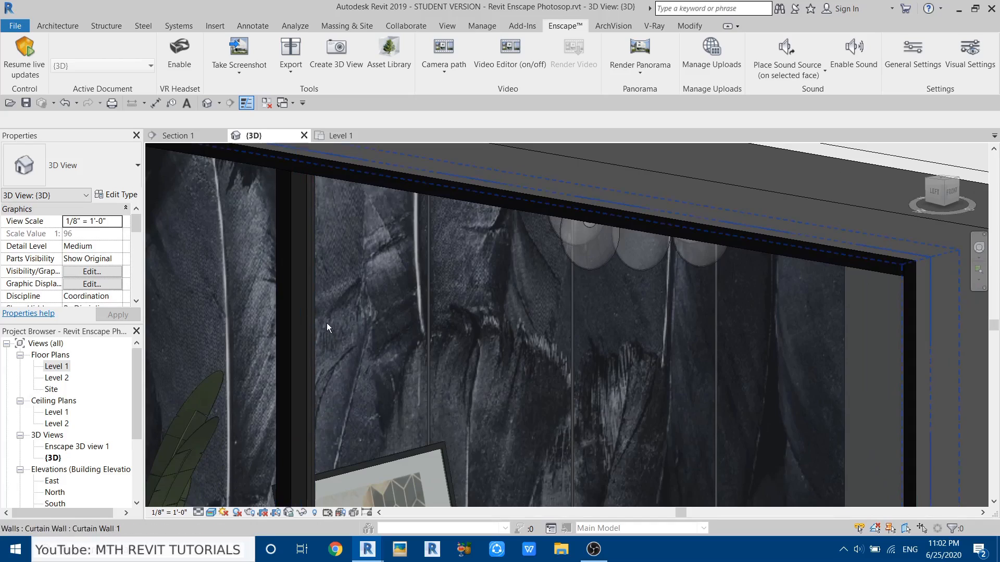
key(h)
key(l)
scroll(305, 240, up, 1)
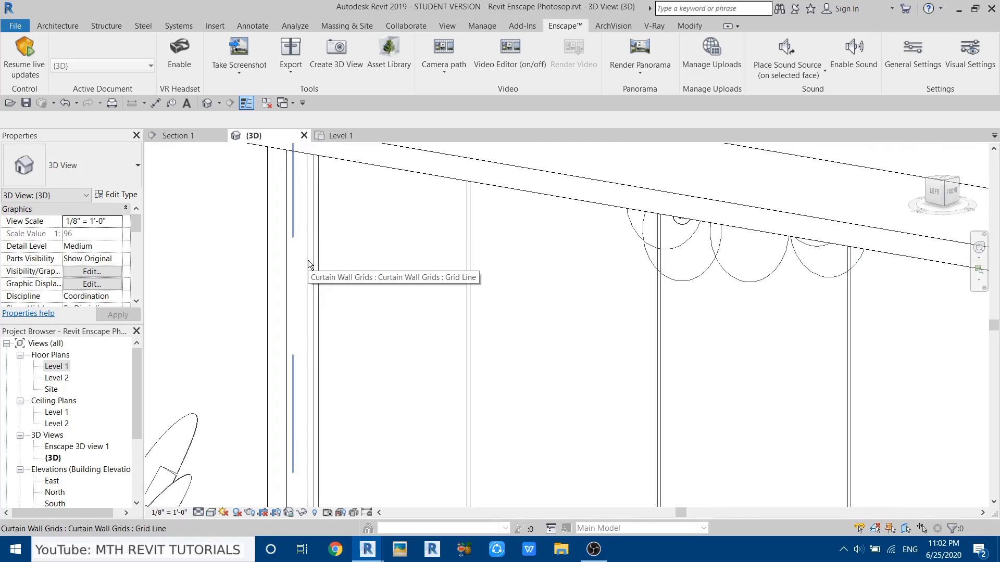
Duplicate the large glazed curtain panel's type as Wall Drops and widen the Type Properties dialog.
key(Tab)
key(Tab)
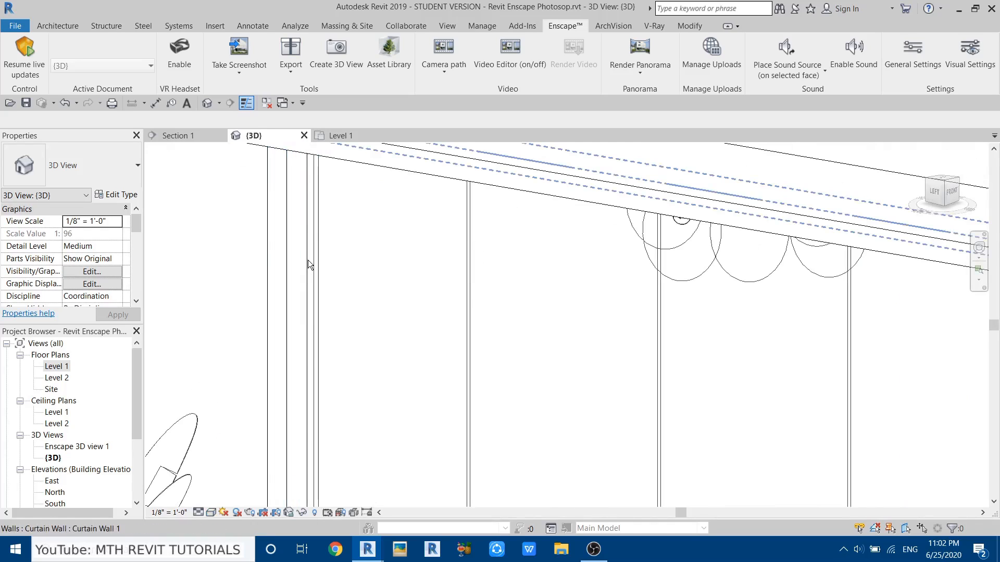
click(307, 260)
scroll(312, 249, down, 3)
middle_drag(335, 219, 315, 141)
click(117, 194)
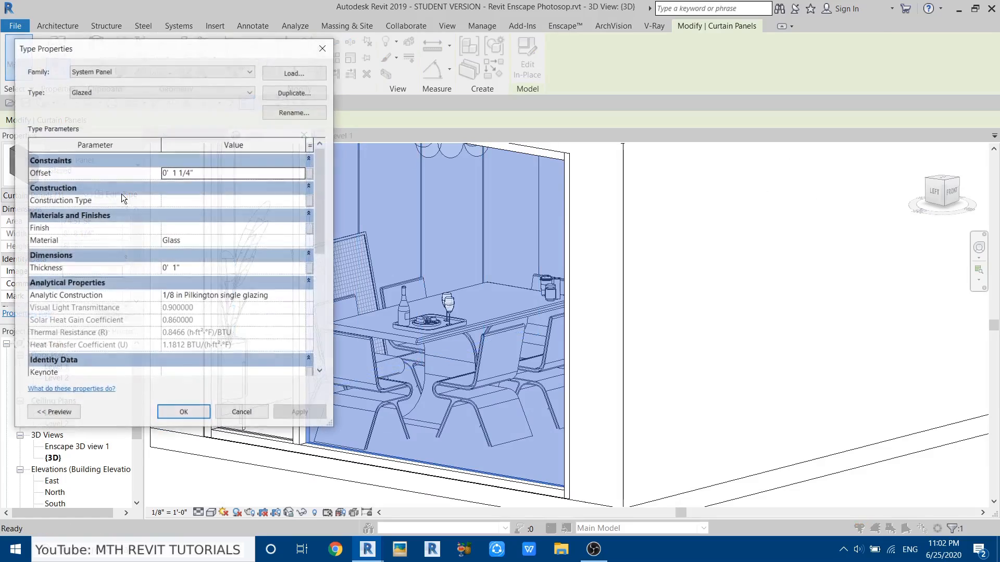
click(292, 94)
text(Wall Drops)
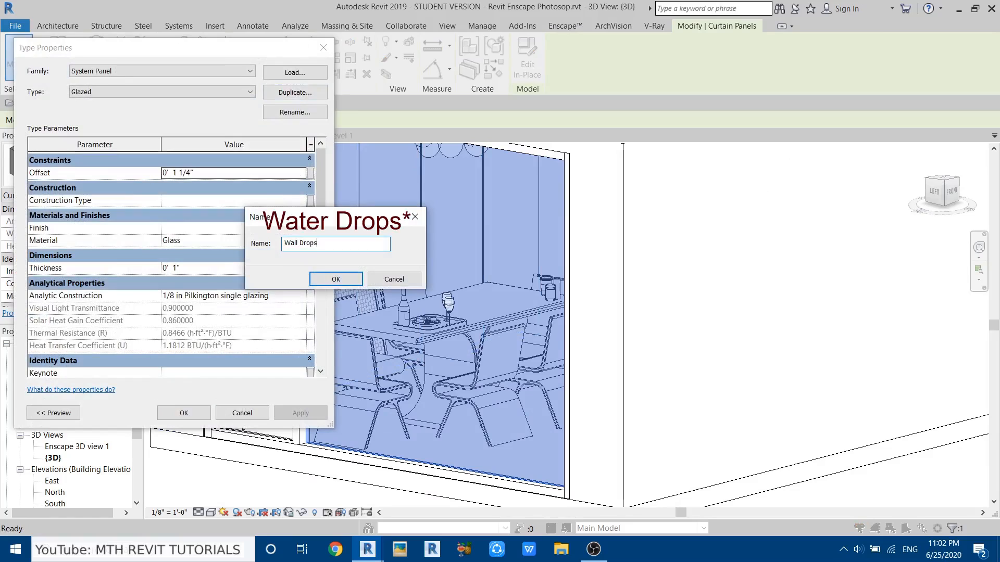
click(345, 282)
drag(336, 181, 525, 180)
drag(241, 47, 511, 108)
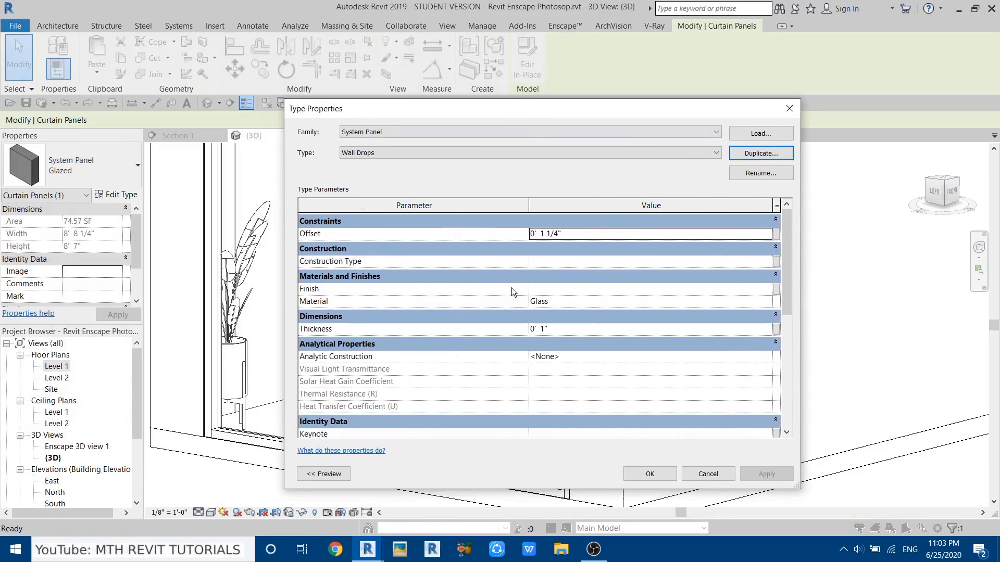
Create a material named 004 Water Drops for the Wall Drops panel type and use its render appearance for shading.
click(763, 302)
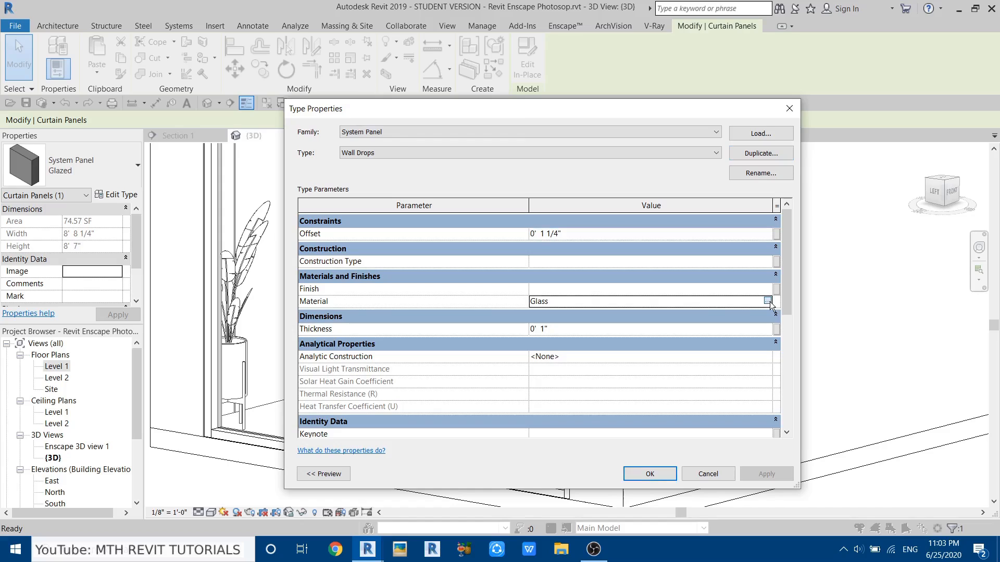
click(768, 301)
click(40, 449)
click(73, 464)
right_click(72, 279)
click(101, 314)
text(004 Water Drops)
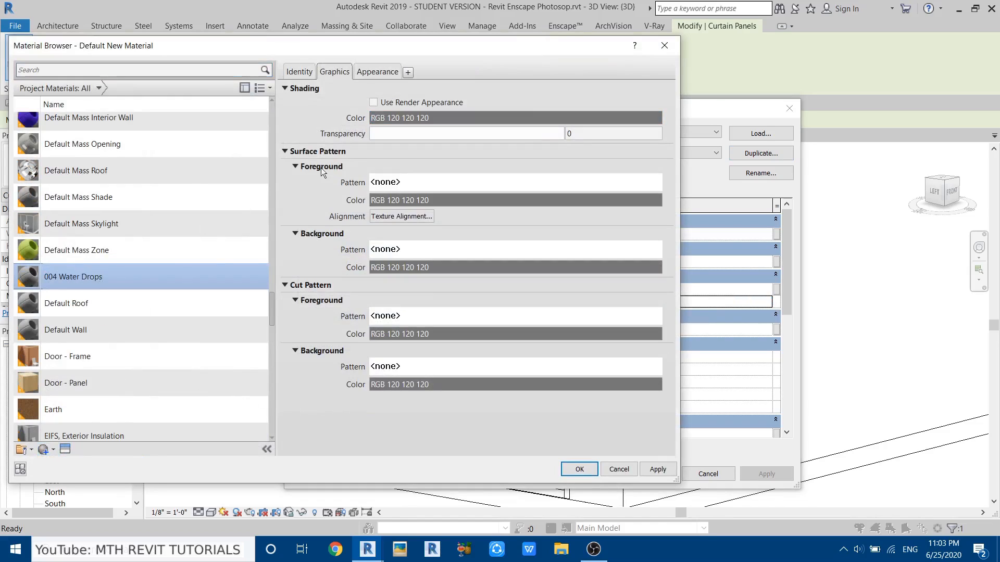
click(401, 102)
Use the image Water Drops Glossiness.jpg for the material's glossiness and accept its texture settings unchanged.
click(378, 72)
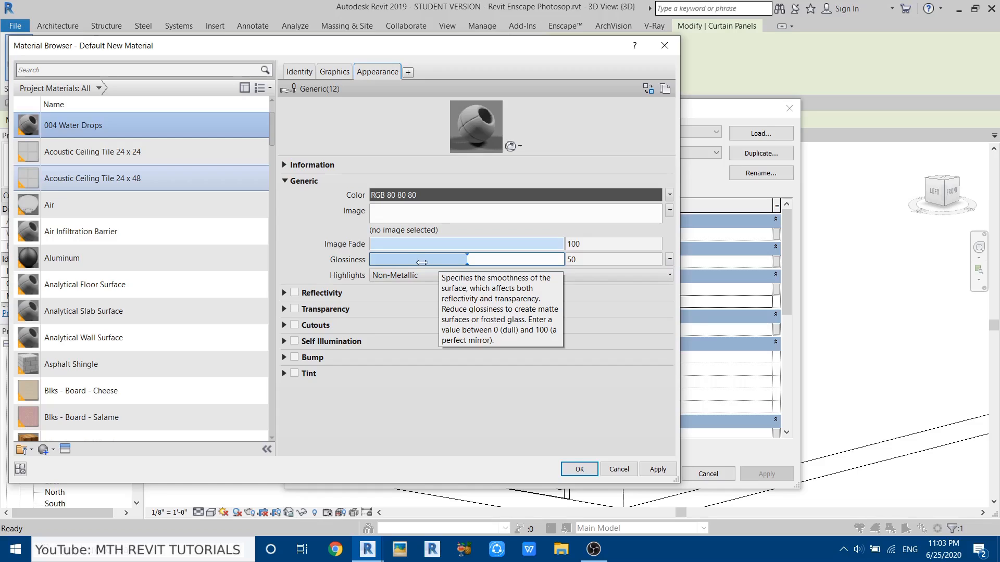
click(669, 260)
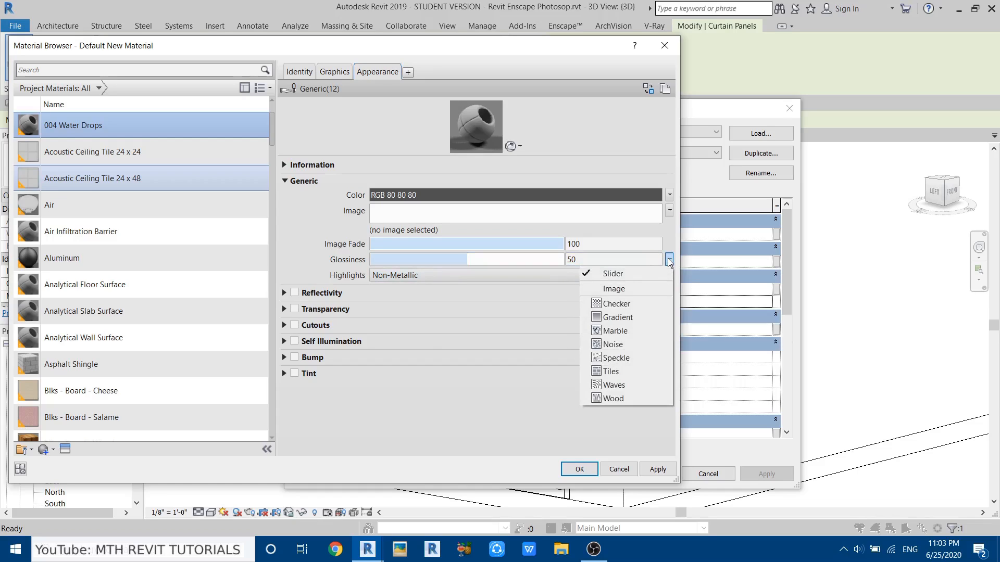
click(615, 290)
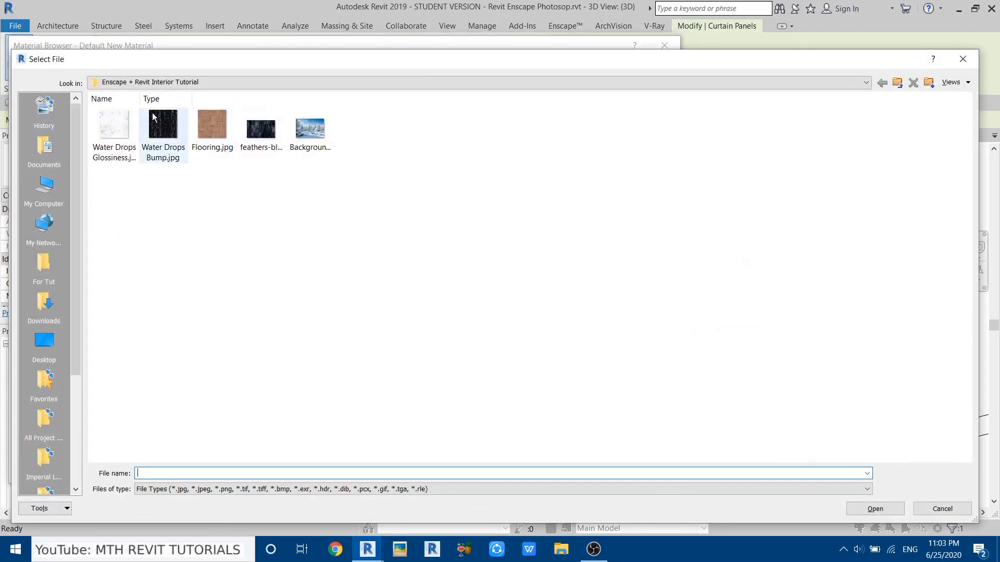
right_click(164, 215)
mouse_move(208, 226)
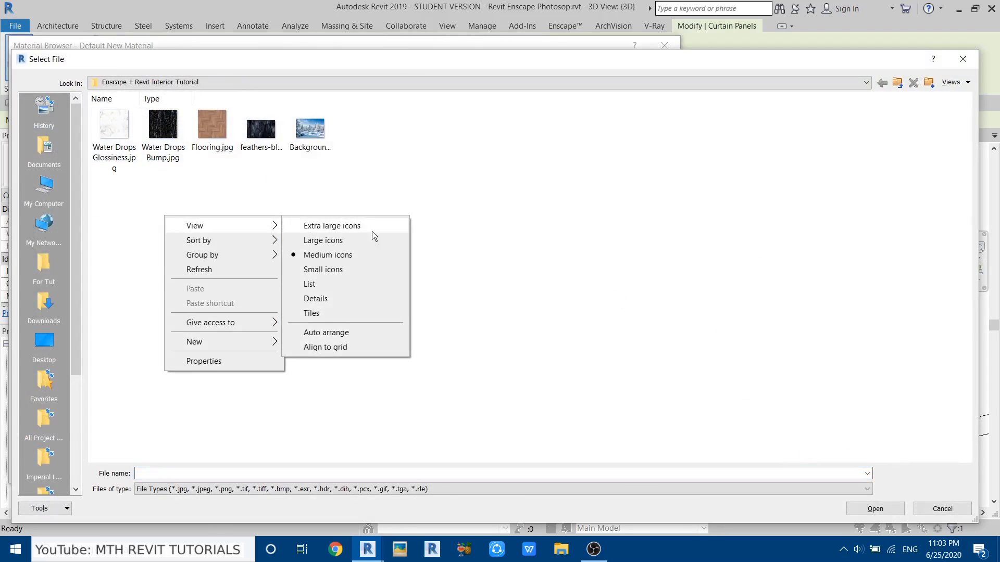
click(372, 229)
click(163, 220)
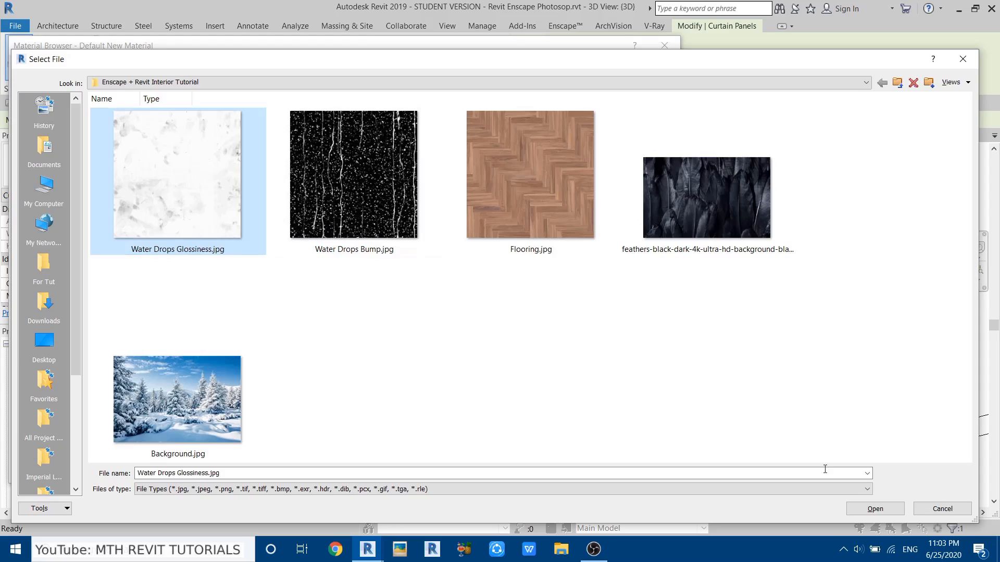
click(875, 510)
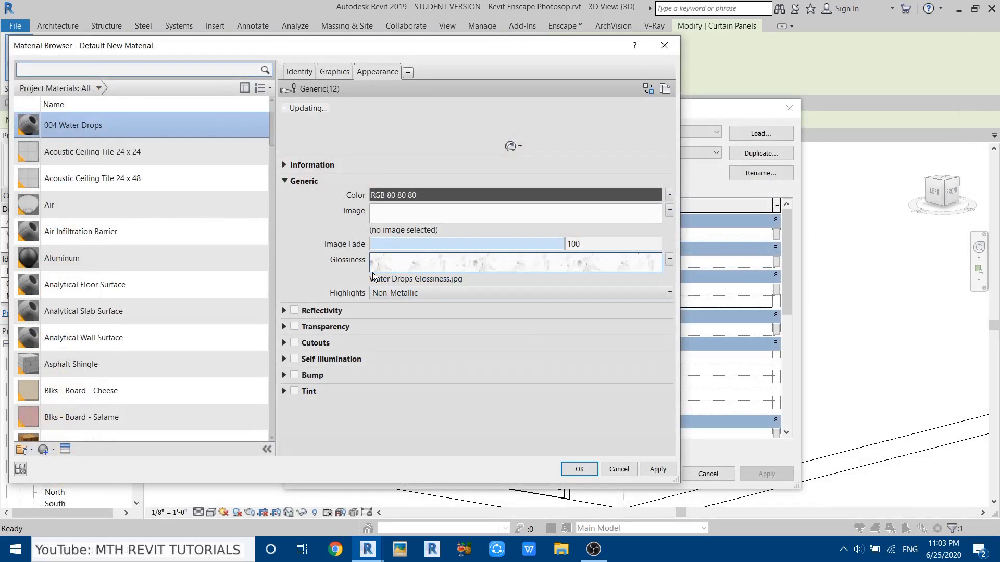
click(383, 259)
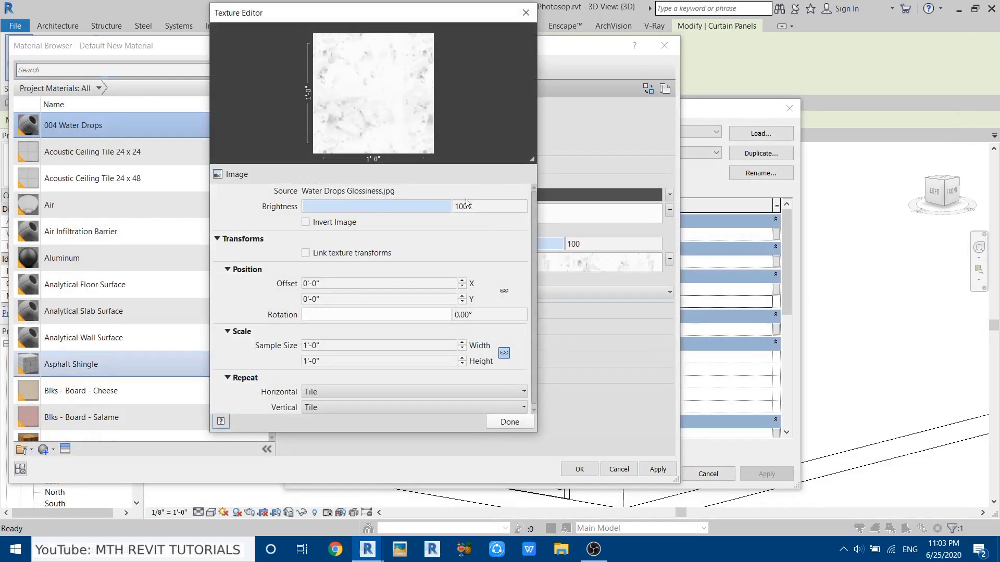
click(510, 422)
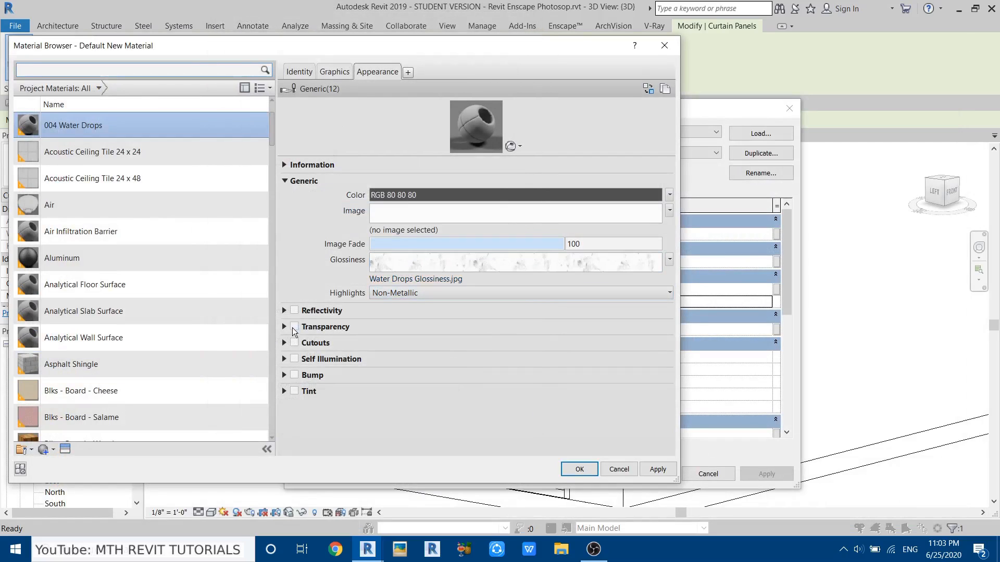
Enable Bump on the 004 Water Drops material and load Water Drops Bump.jpg as its image.
click(294, 376)
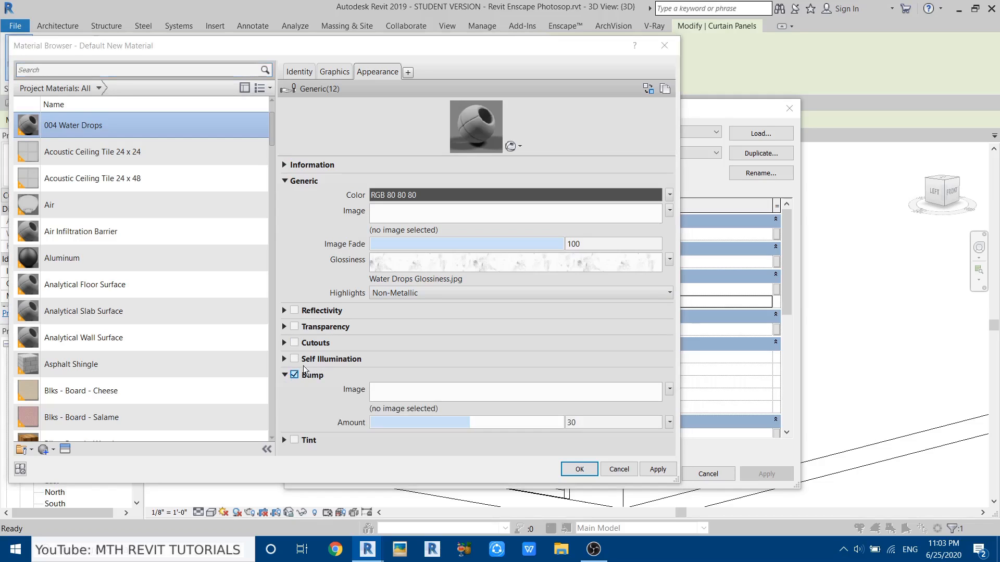
click(449, 398)
right_click(267, 194)
mouse_move(266, 195)
click(391, 192)
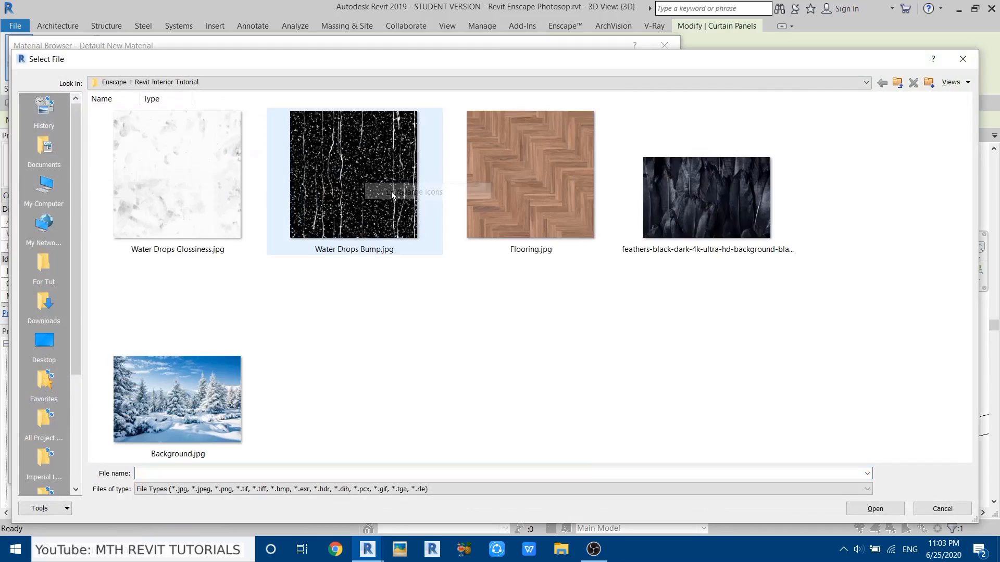
click(357, 224)
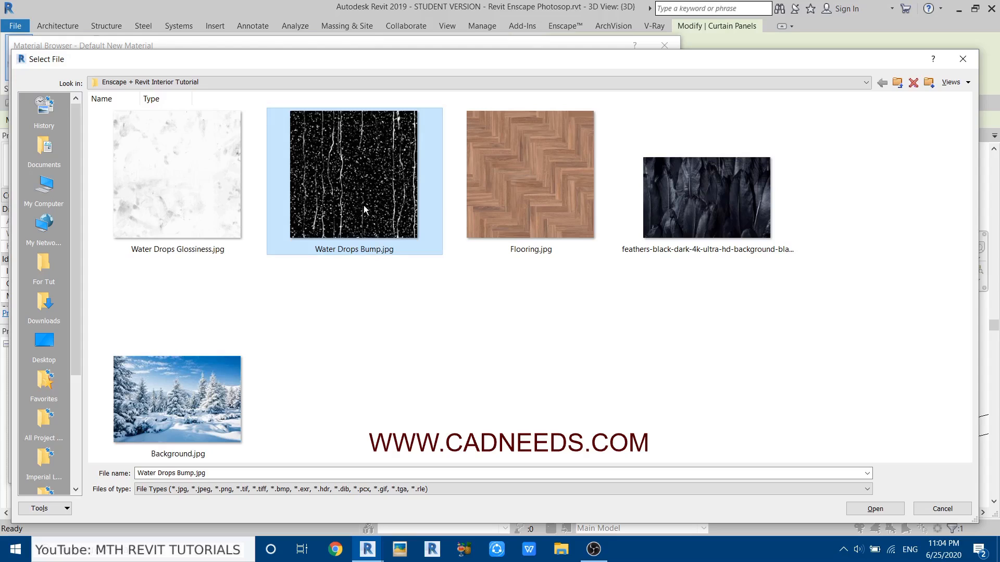
click(875, 508)
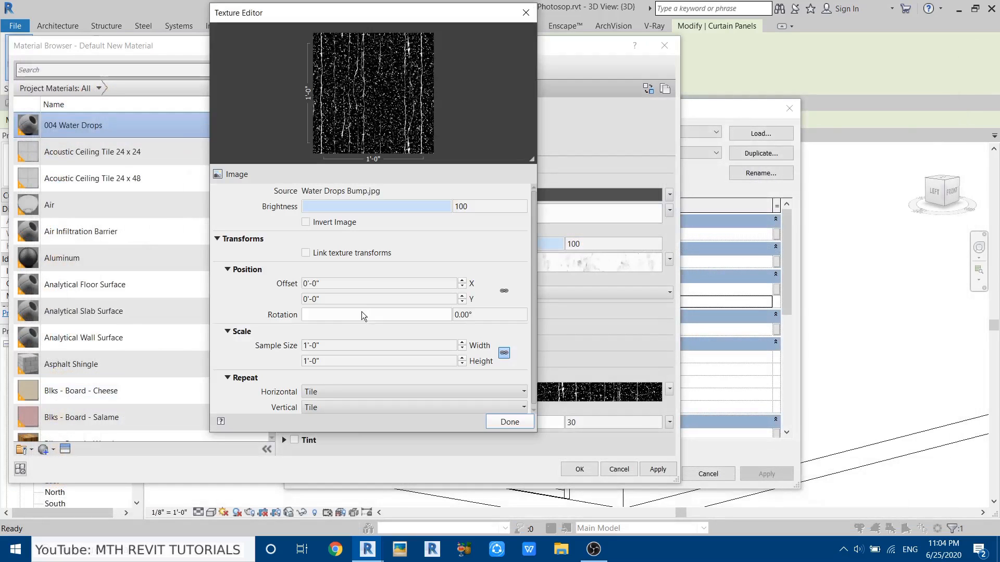
Set the bump texture's sample size to 2' and accept the texture settings.
click(338, 345)
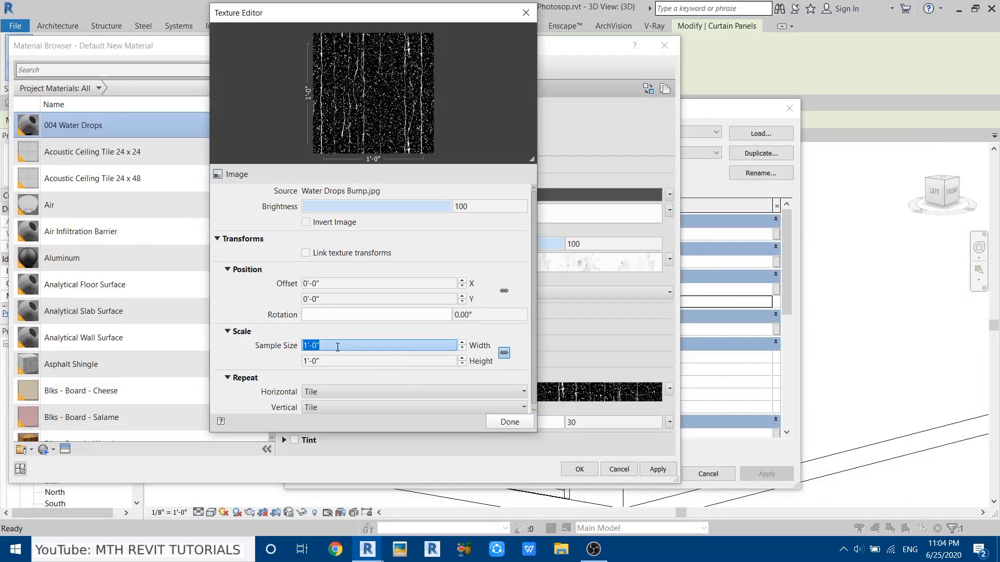
text(2')
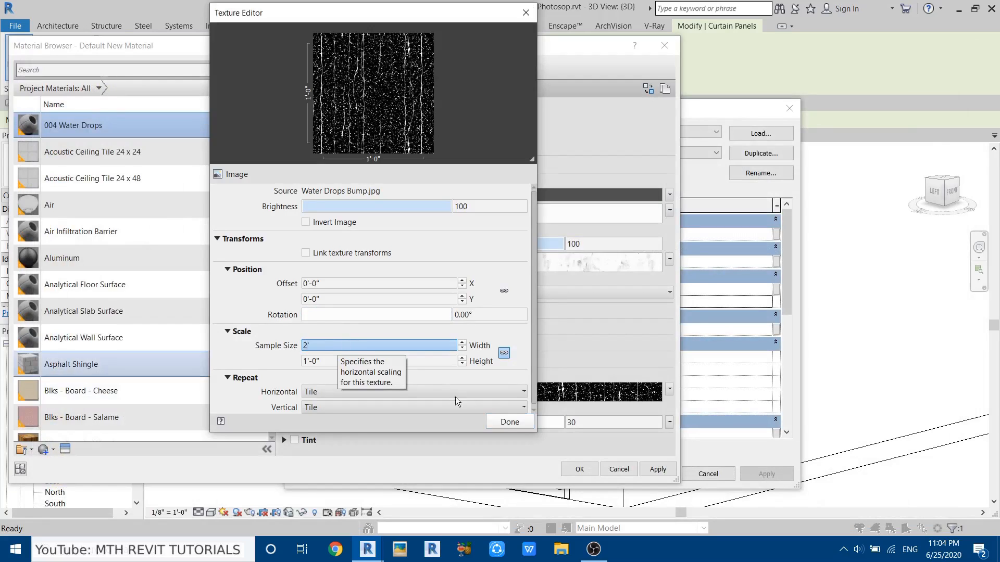
click(509, 422)
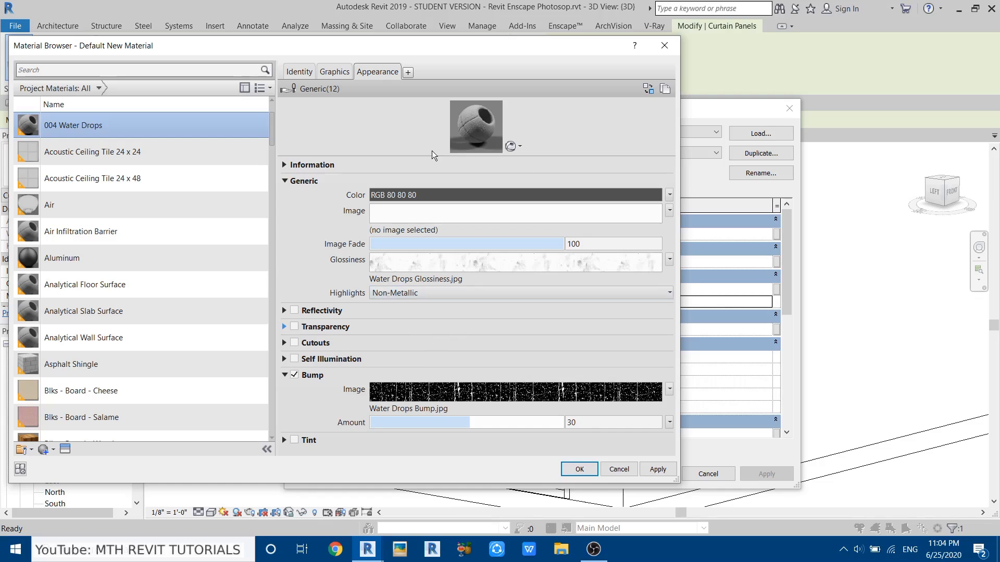
Enlarge the material preview, enable Transparency with an amount of 70, and accept the material and the Wall Drops type.
drag(413, 156, 396, 237)
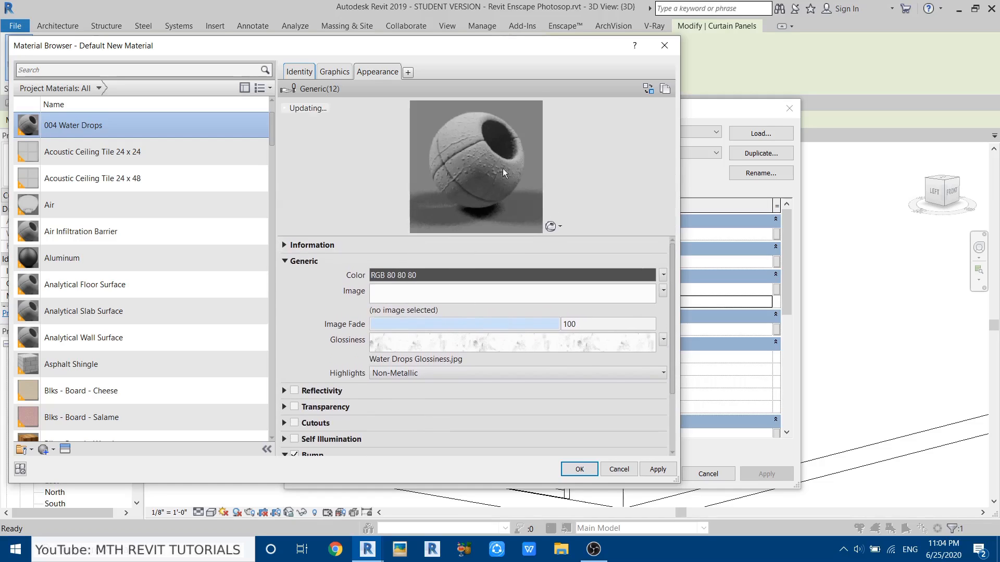
scroll(433, 382, down, 2)
scroll(346, 379, up, 1)
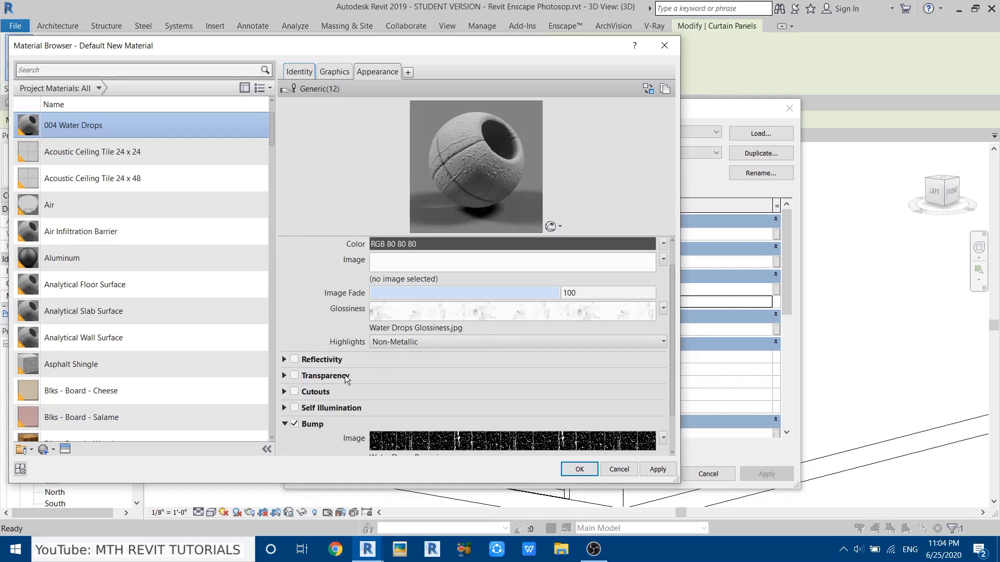
click(294, 375)
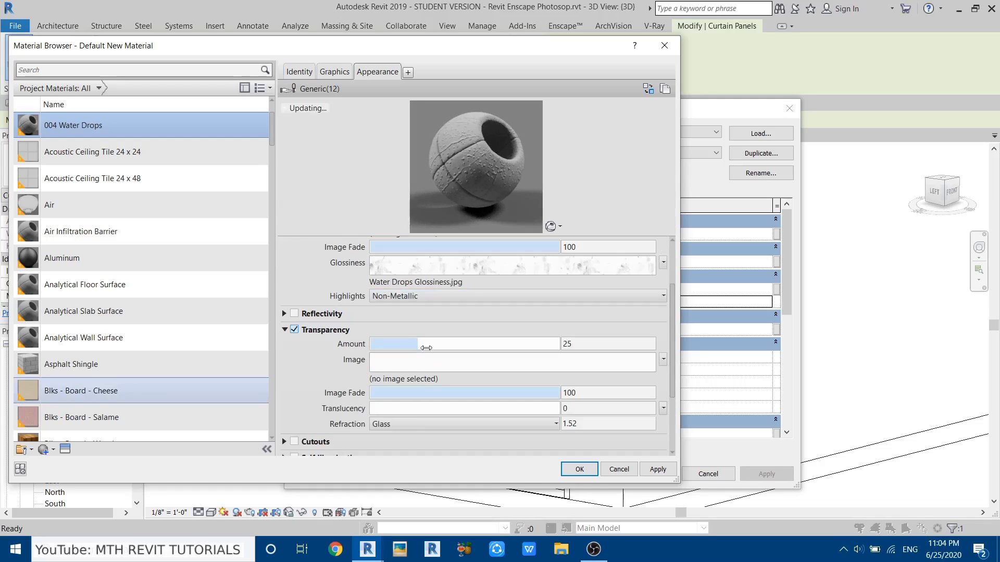
click(420, 344)
drag(420, 344, 505, 351)
click(579, 468)
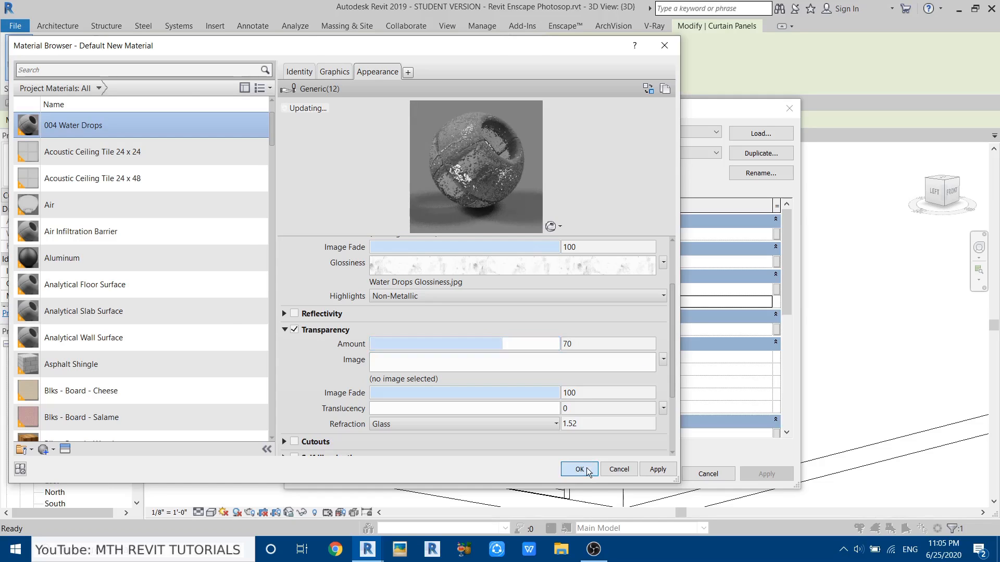
click(649, 474)
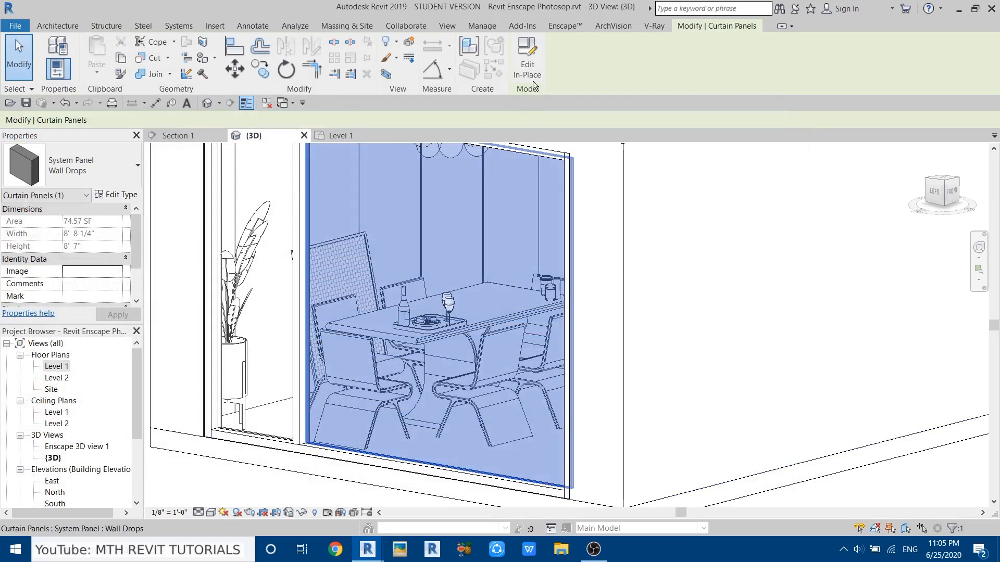
Resume the Enscape live updates and switch to the Enscape window.
click(565, 26)
click(27, 58)
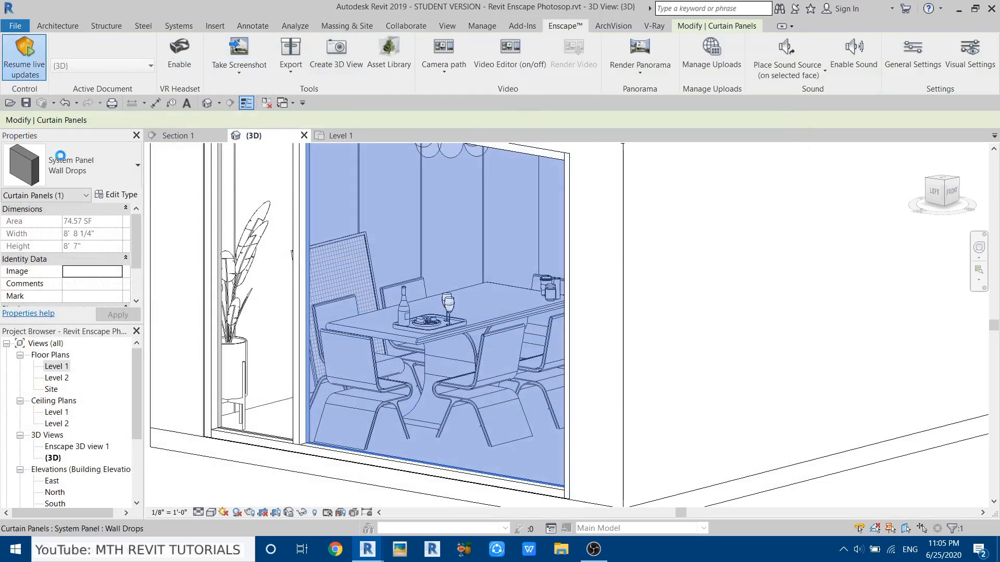
mouse_move(373, 557)
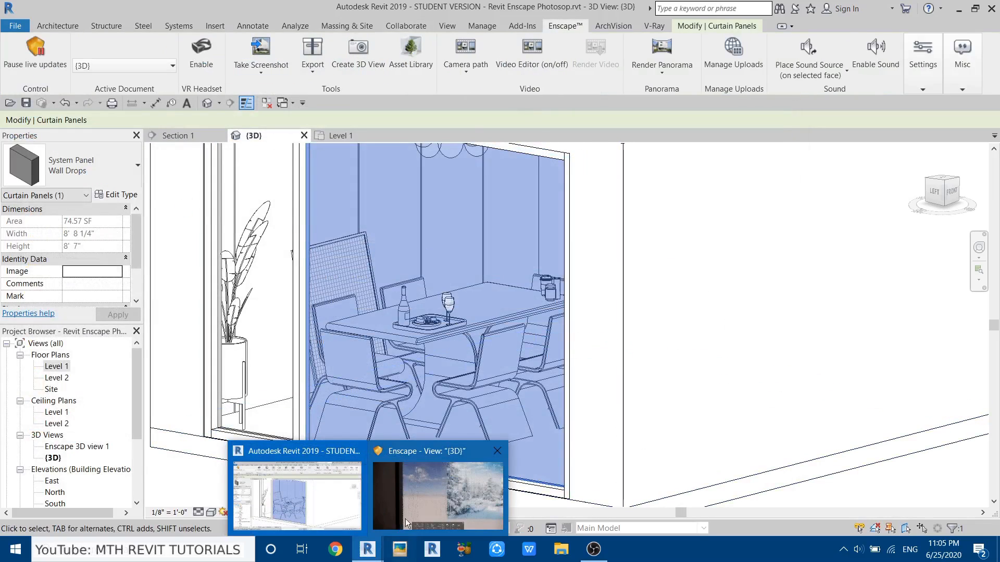
click(443, 500)
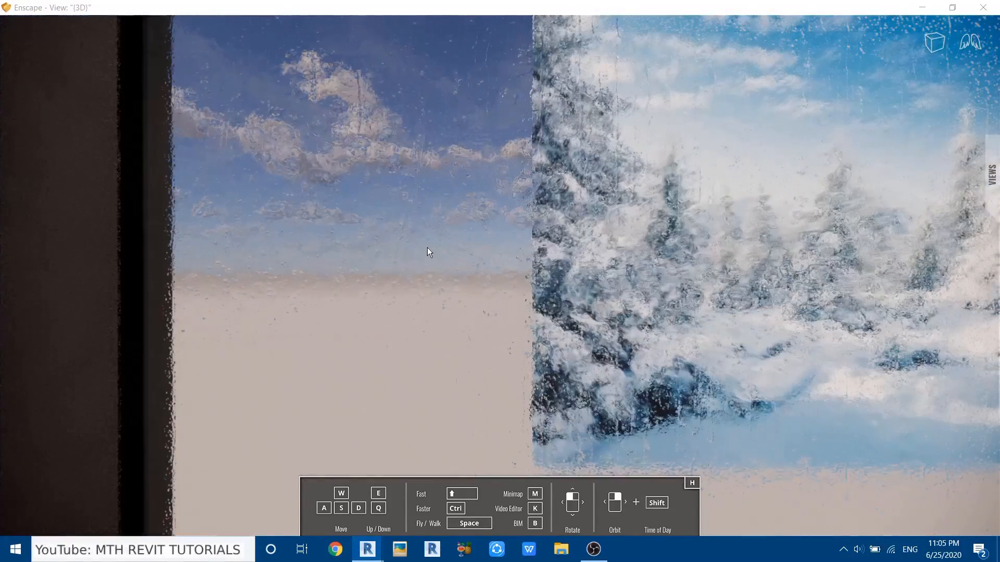
Examine the water-drop glass against the plain window, then the dark feature wall and pendant lights, starting from Enscape 3D view 1.
drag(500, 291, 583, 313)
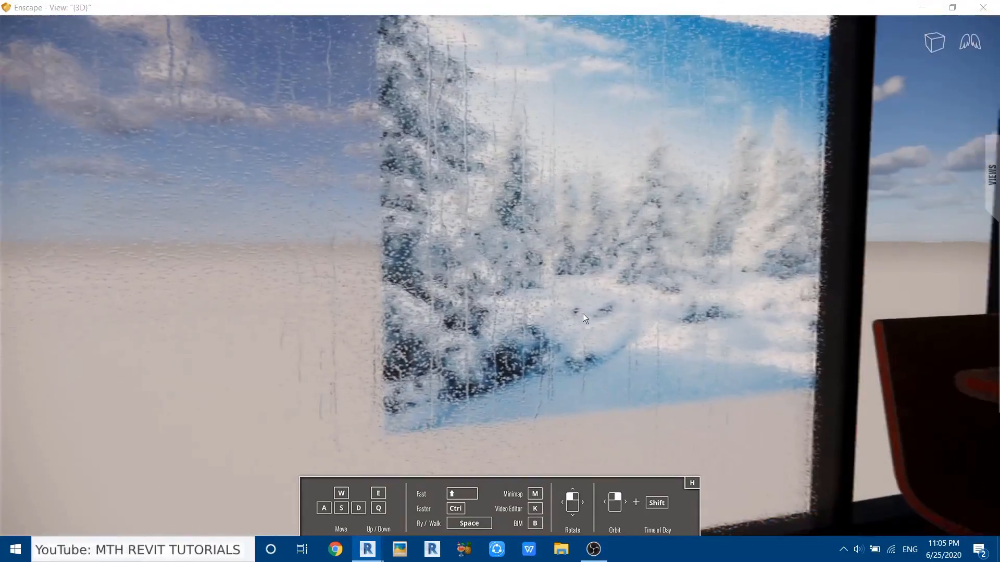
mouse_move(992, 174)
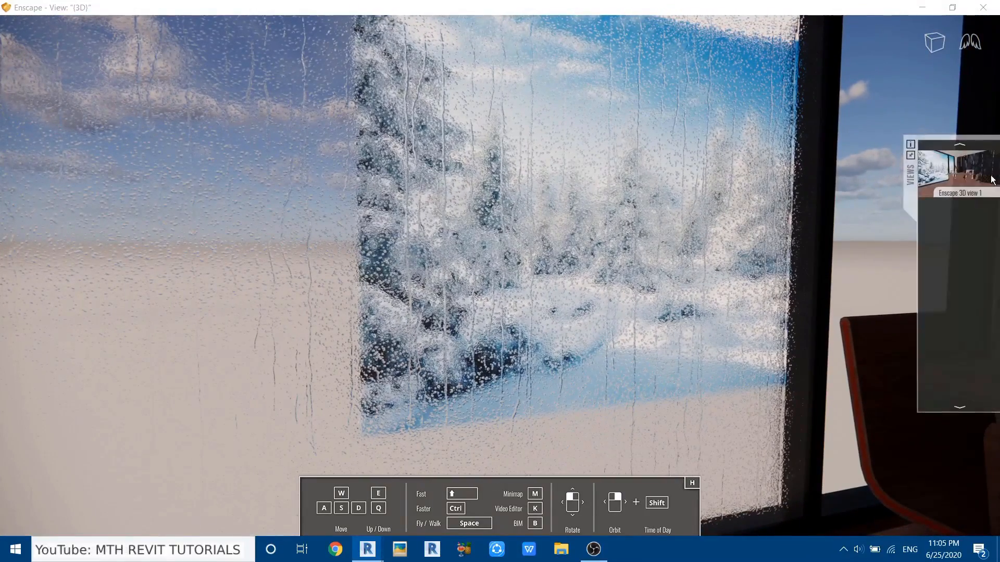
click(963, 178)
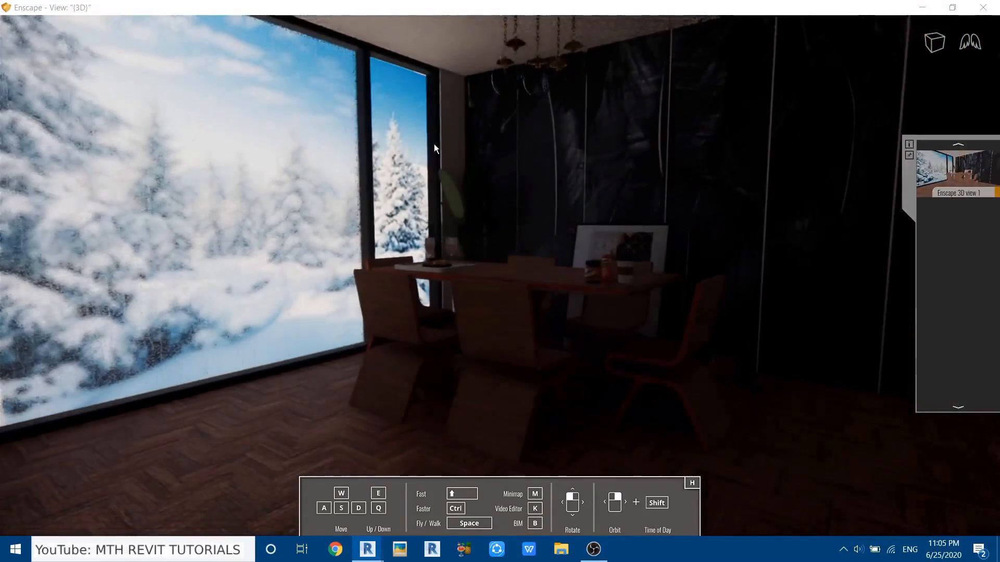
key(w)
drag(370, 155, 604, 196)
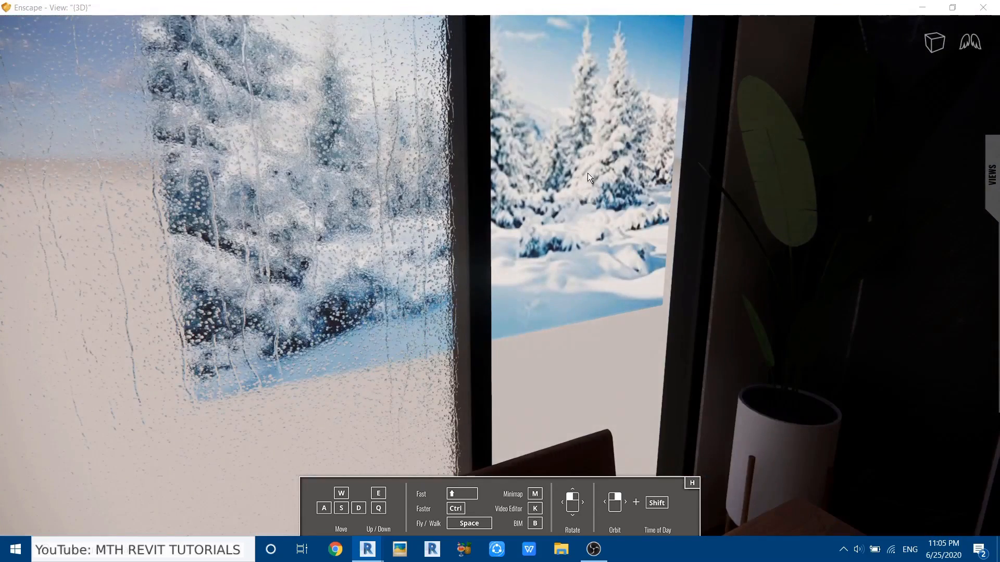
right_drag(606, 161, 476, 198)
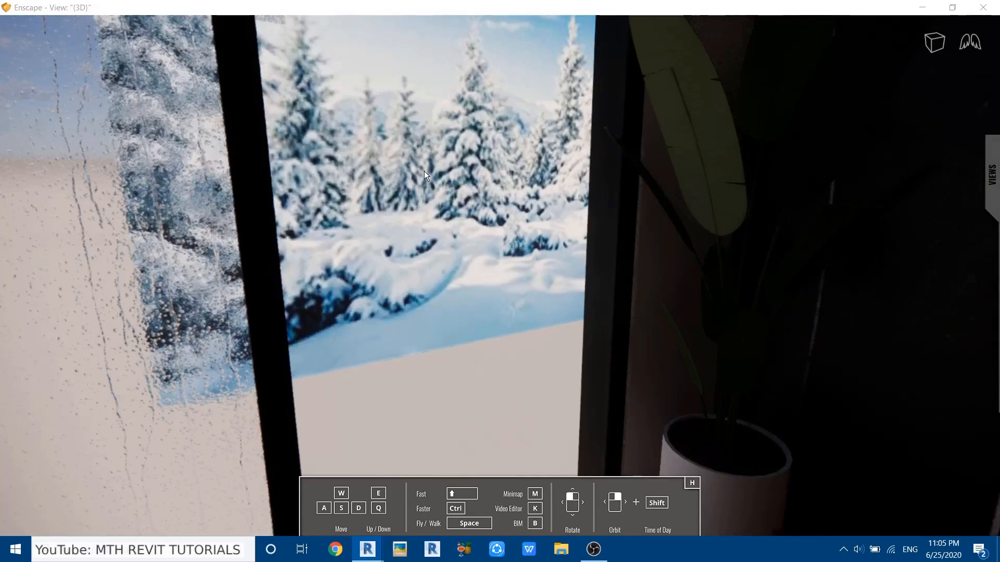
key(s)
key(s)
drag(467, 226, 719, 229)
key(w)
key(s)
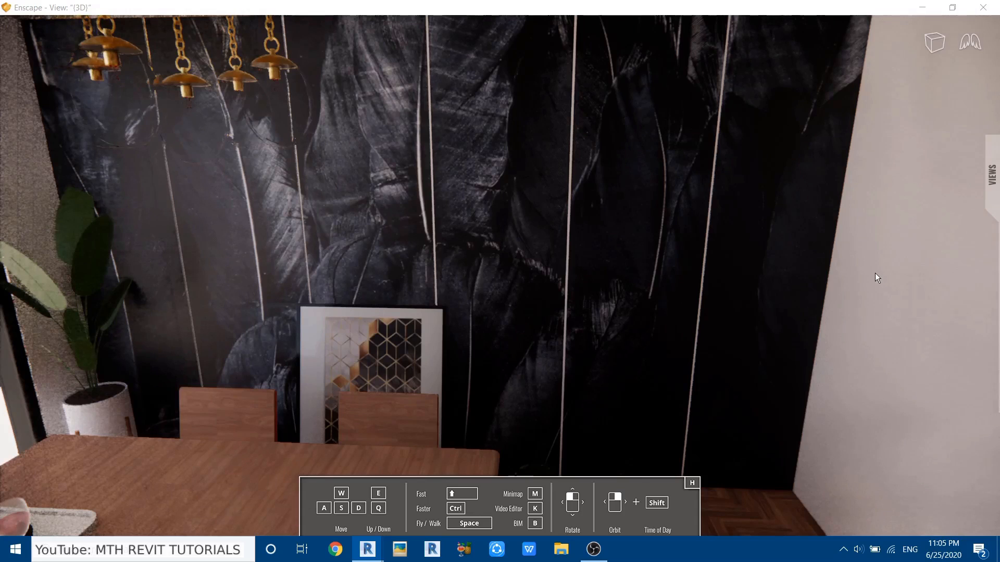
drag(432, 270, 280, 172)
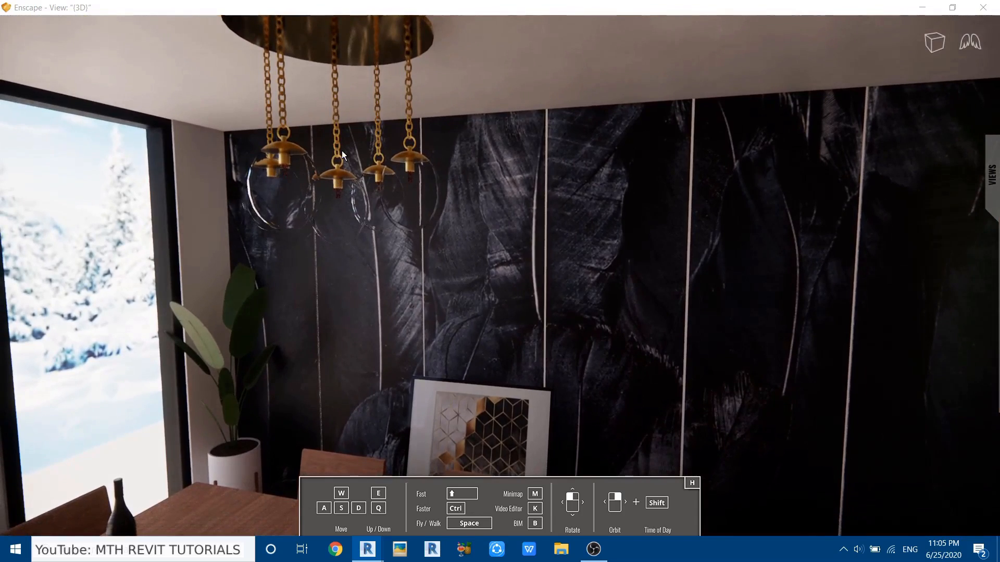
Switch to Revit and change the narrow glazed curtain panel beside the plant to the Wall Drops system panel type.
click(367, 549)
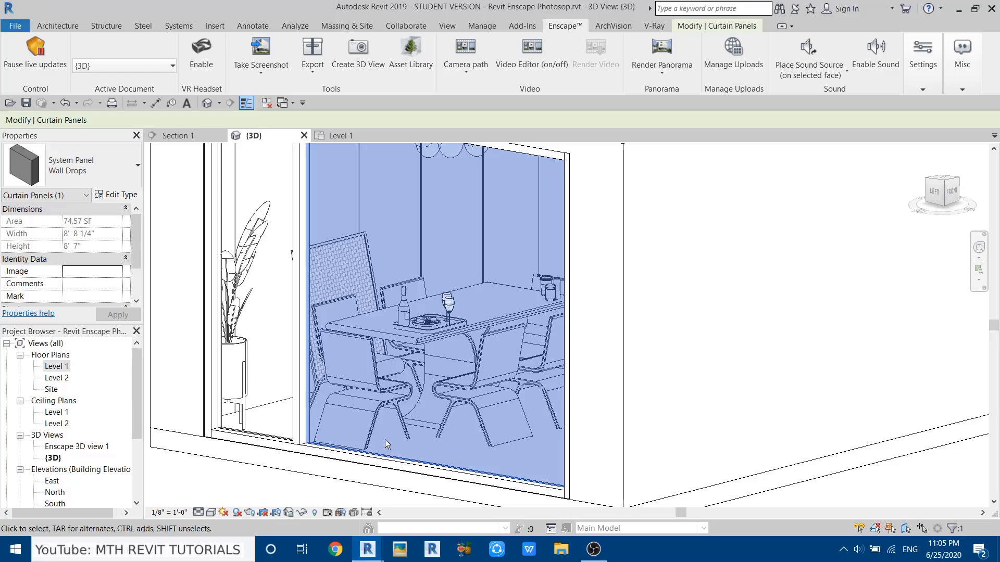
key(Escape)
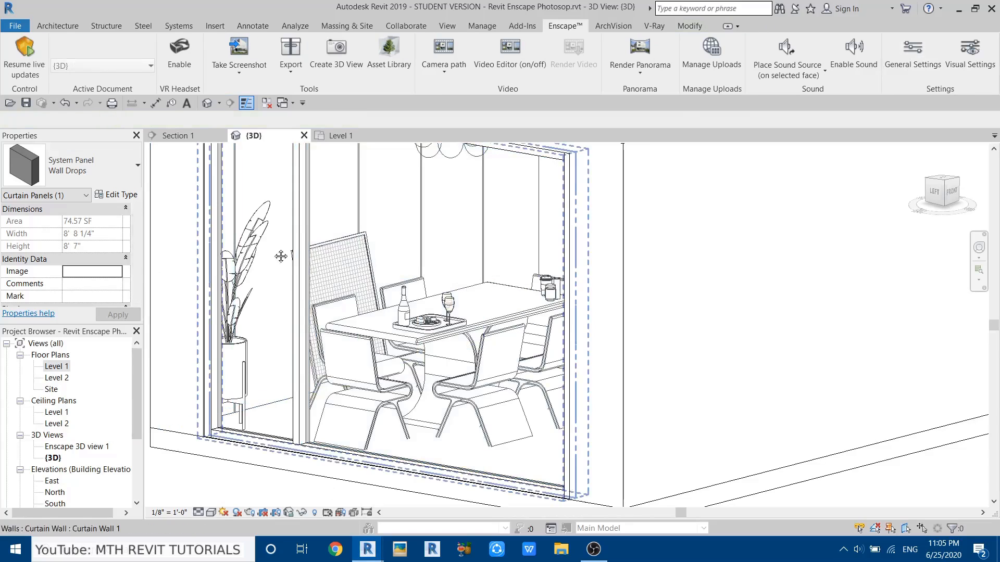
middle_drag(257, 158, 405, 279)
scroll(368, 267, up, 2)
scroll(361, 273, up, 1)
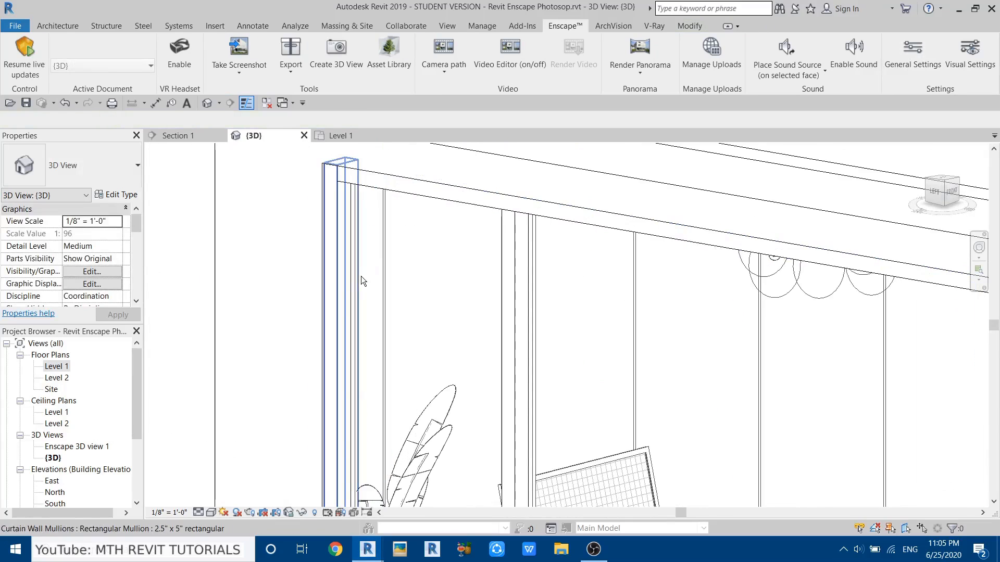
key(Tab)
key(Tab)
key(Tab)
click(358, 277)
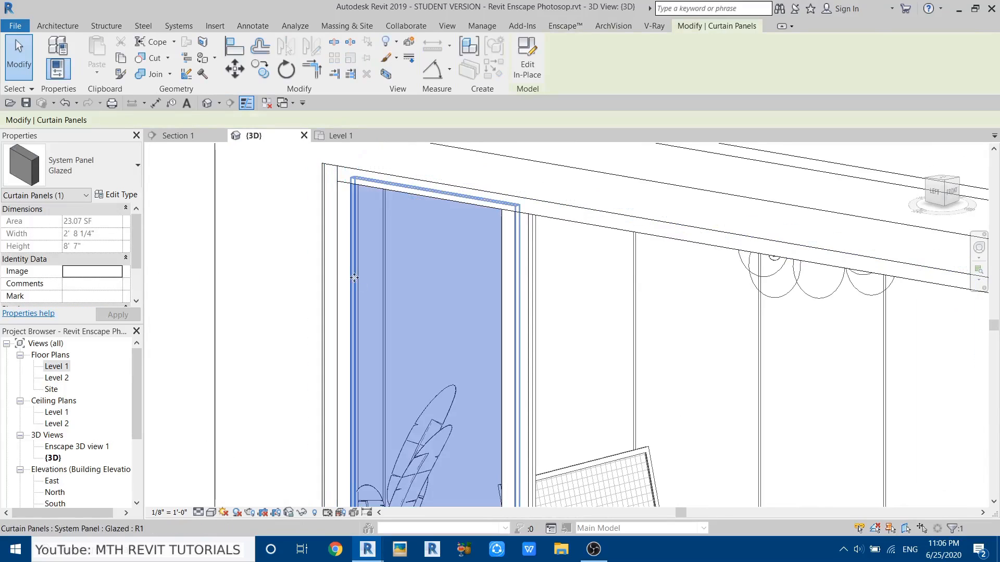
click(64, 162)
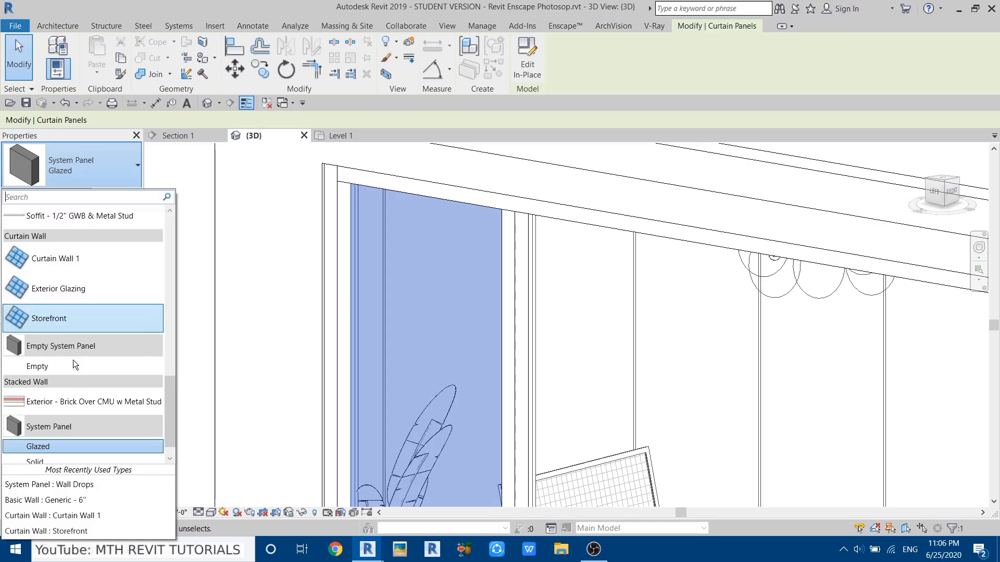
scroll(77, 437, down, 1)
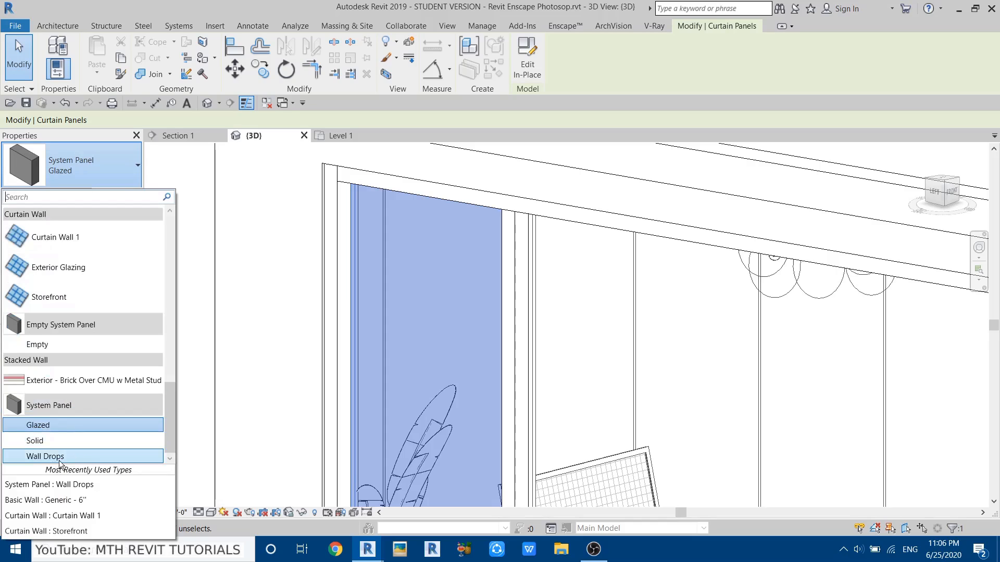
click(60, 457)
click(165, 319)
In the Section 1 view, place a horizontal wall reveal across the dark feature wall at about mid-height.
scroll(186, 343, down, 3)
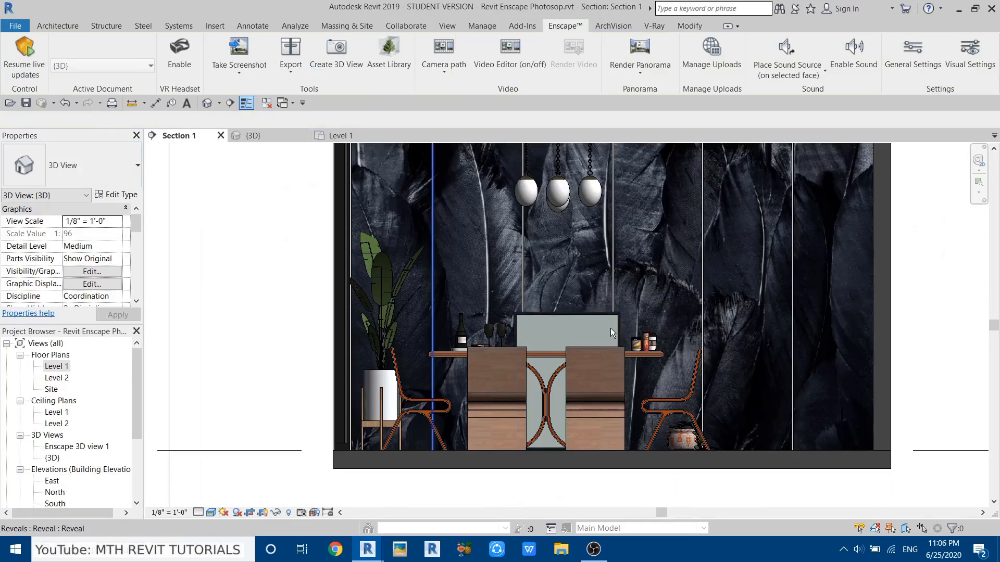
middle_drag(663, 301, 482, 360)
middle_drag(621, 303, 620, 323)
click(57, 26)
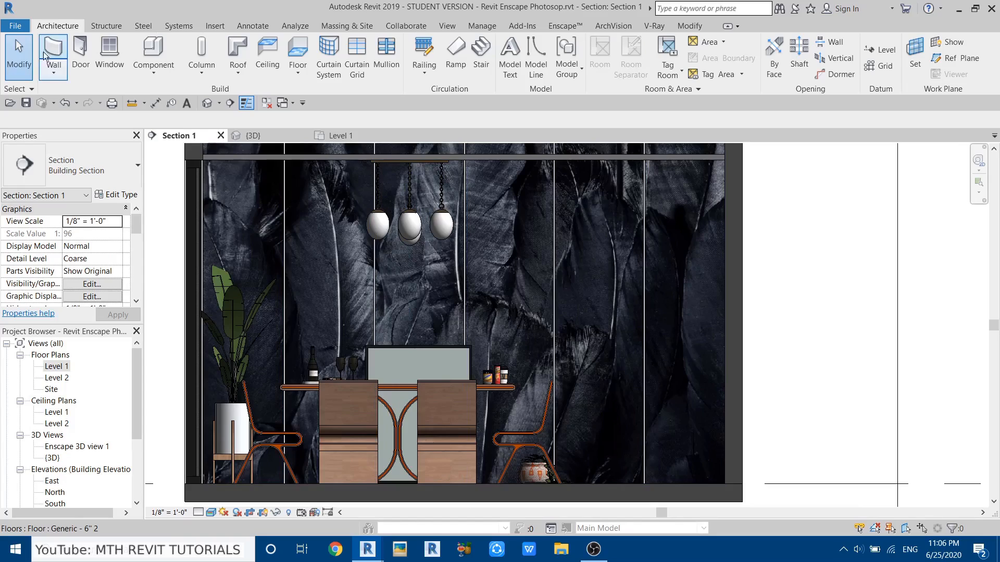
click(53, 72)
click(86, 203)
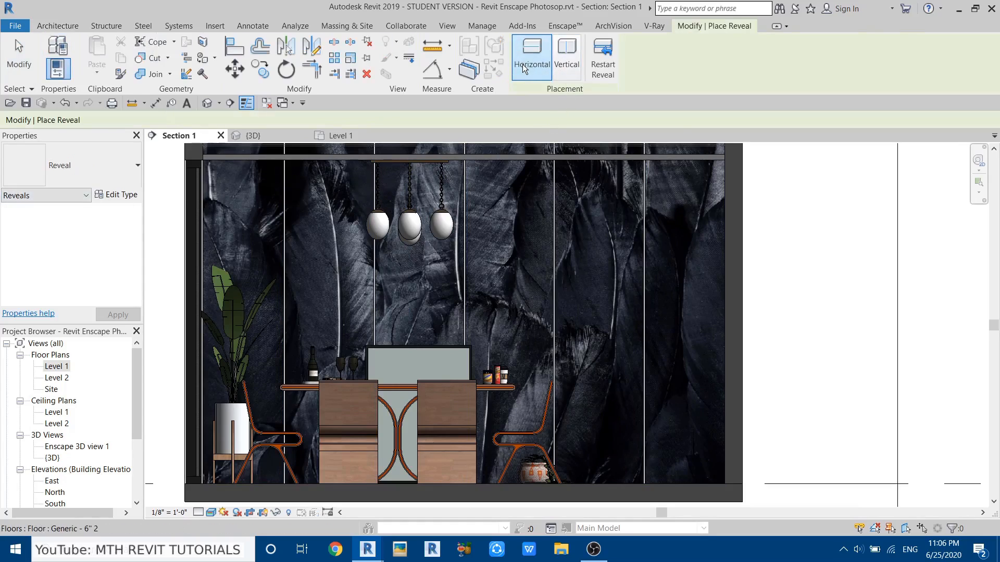
click(617, 334)
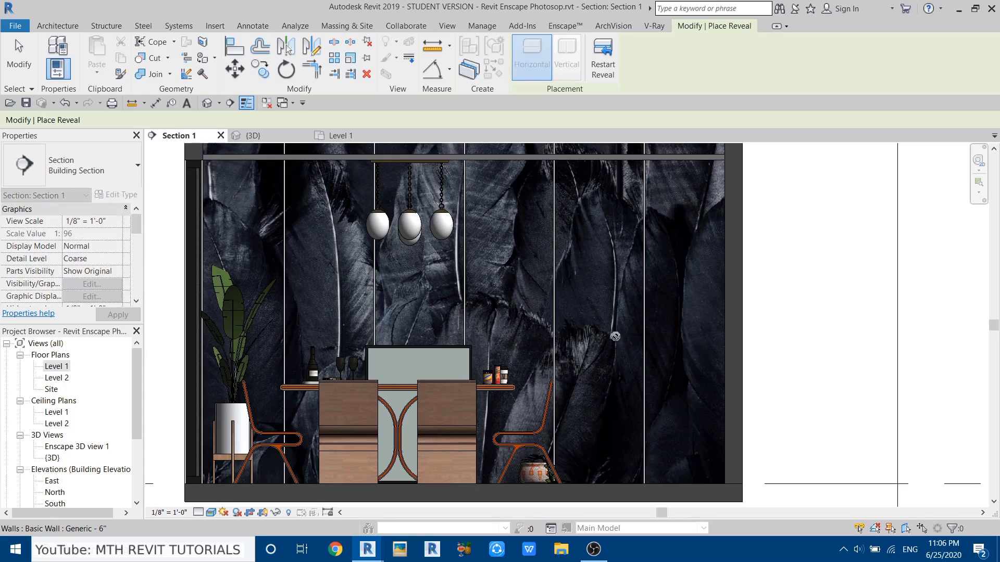
right_click(775, 255)
click(825, 265)
In the Oval pendant light's type properties, set Chain Length 1 to 1' 9", re-enter Chain Length 2, and accept the changes.
scroll(476, 338, up, 6)
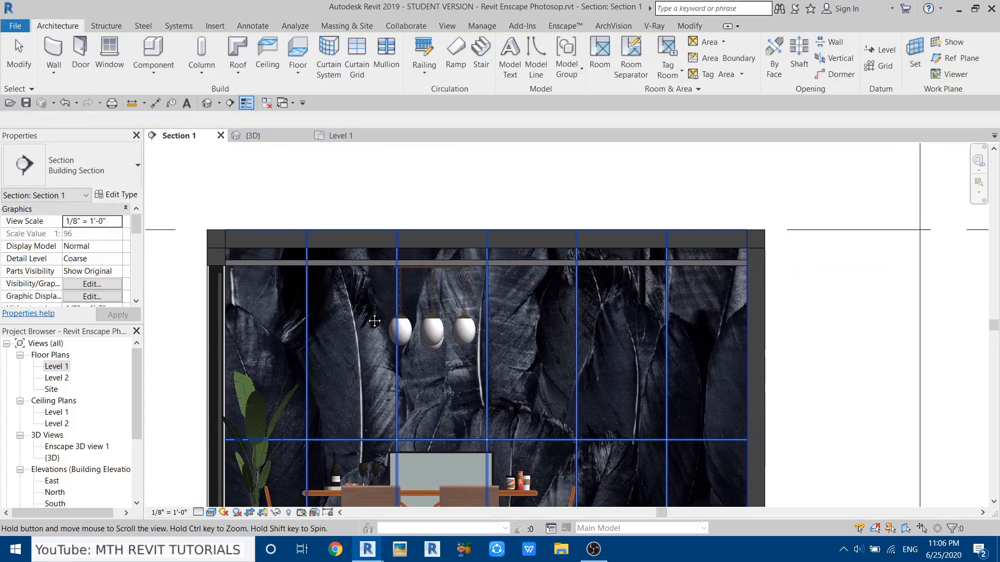
click(486, 344)
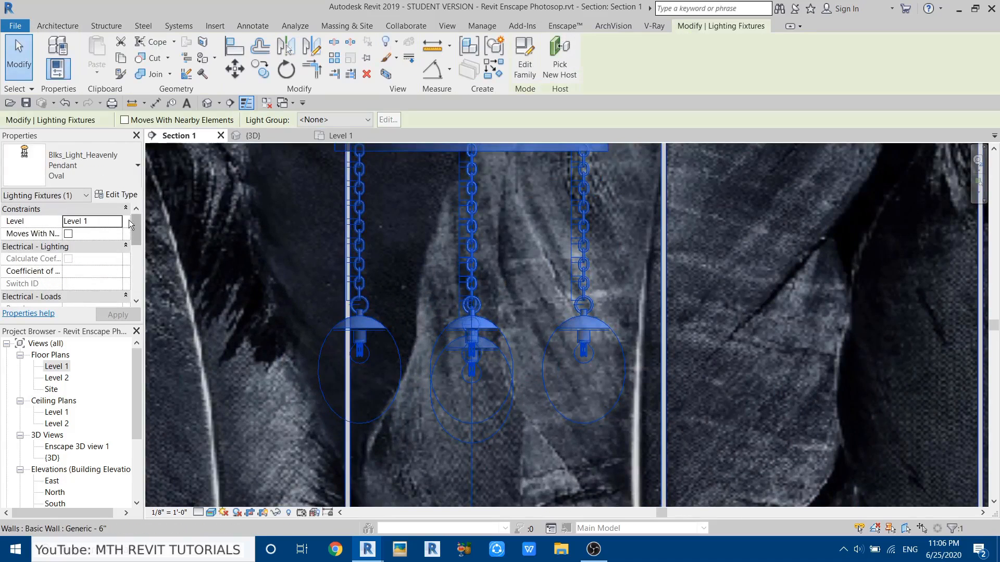
click(117, 194)
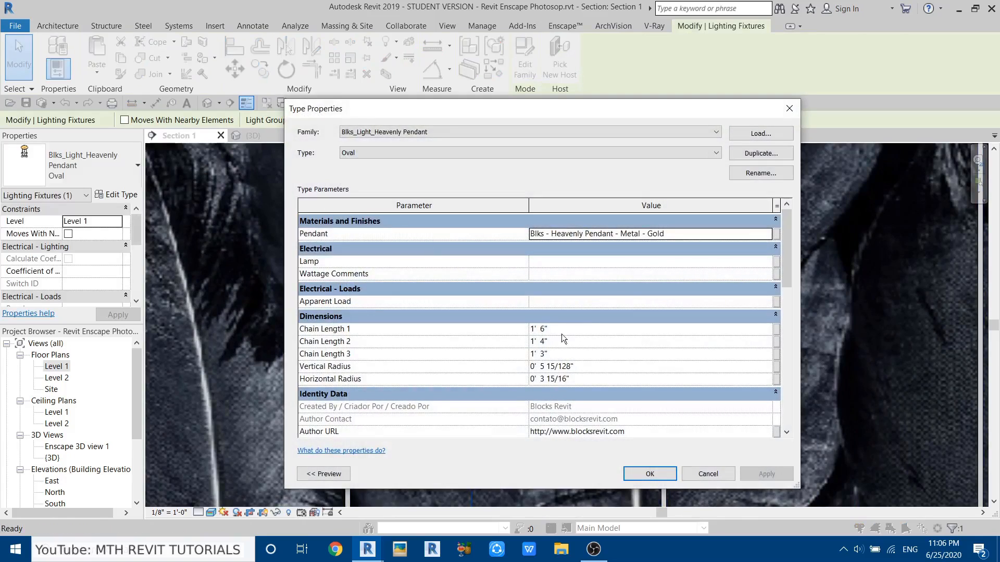
click(579, 339)
click(581, 319)
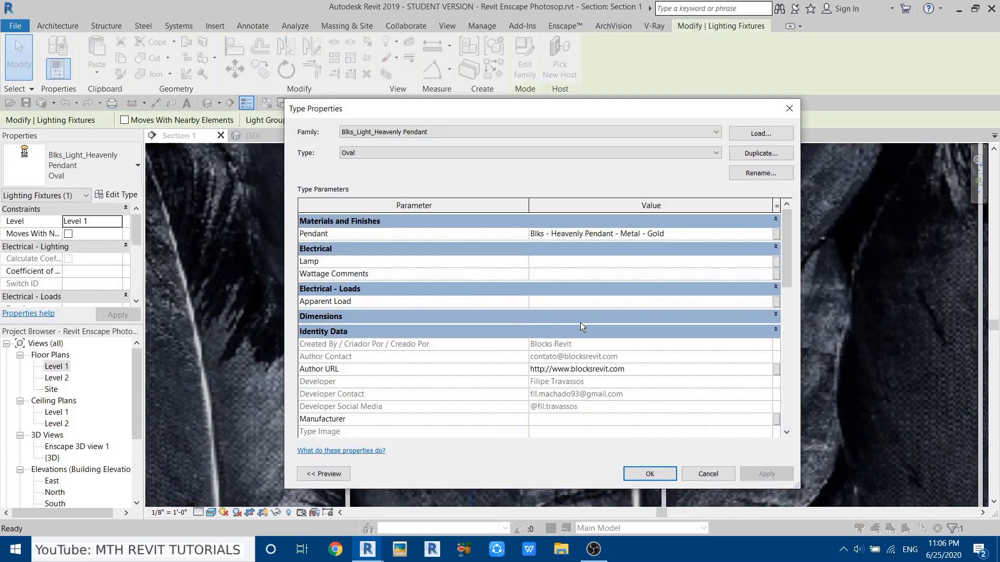
click(581, 319)
click(592, 330)
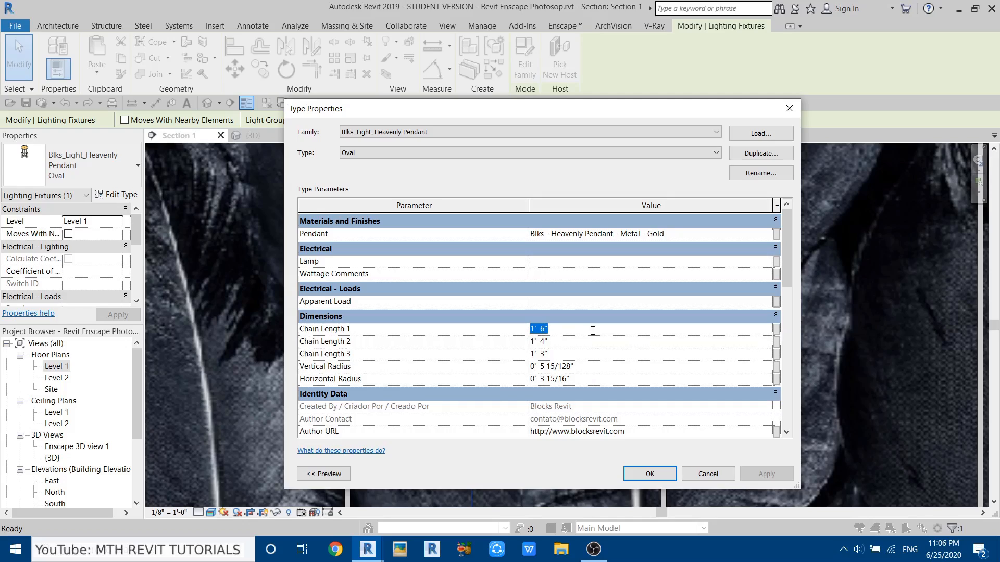
text(1'9)
click(588, 340)
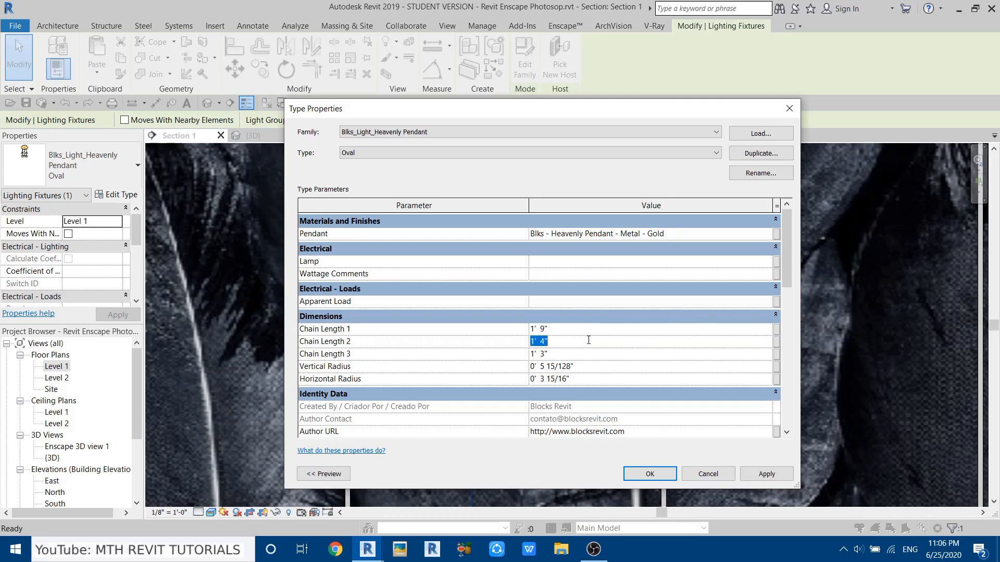
key(BackSpace)
key(BackSpace)
text(1'4)
click(672, 480)
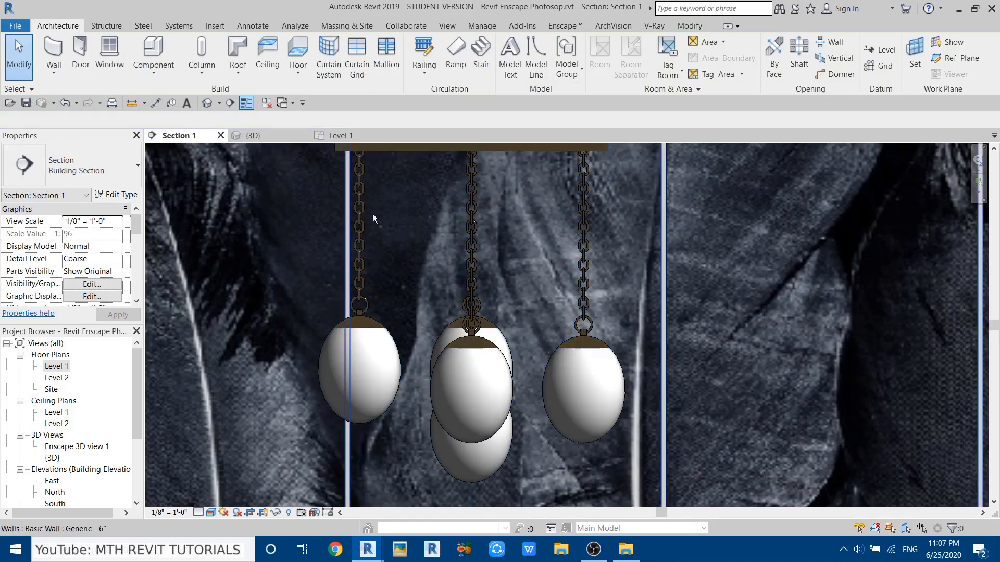
Resume the Enscape live updates and bring up the Enscape window with the updated room.
click(566, 25)
click(44, 59)
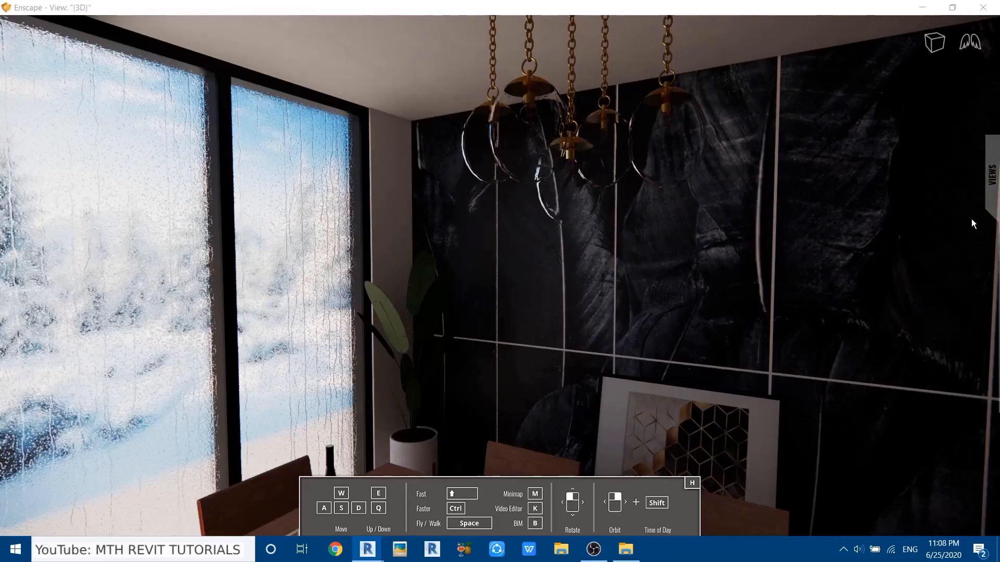
Examine the water drops on both window panels up close, ending at Enscape 3D view 1.
drag(989, 186, 625, 186)
drag(313, 274, 452, 273)
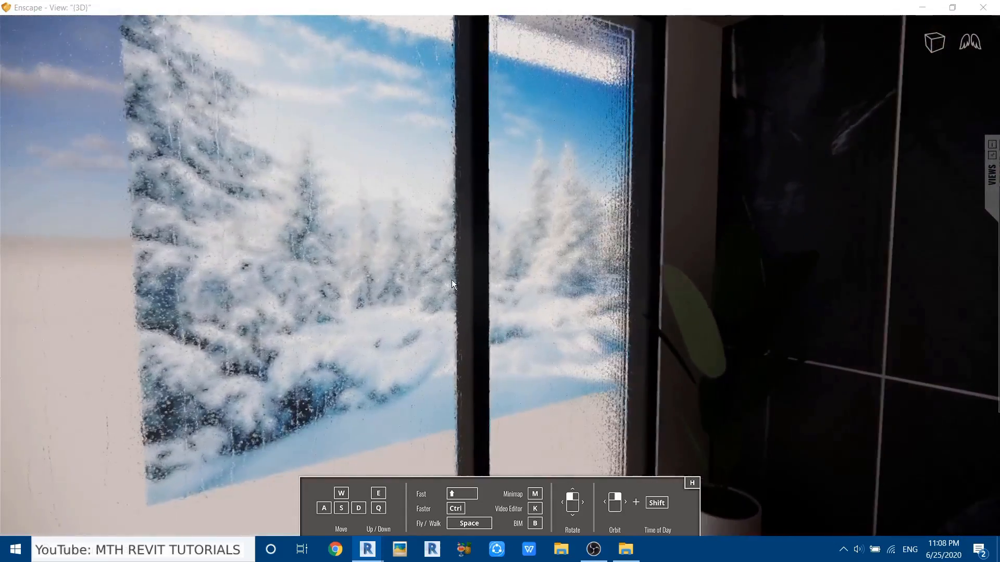
scroll(600, 259, up, 5)
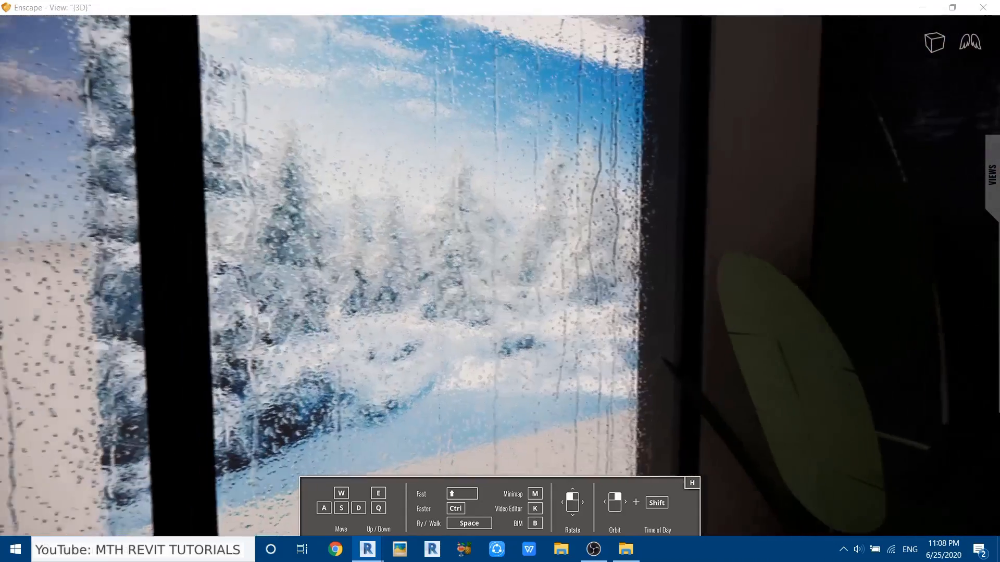
drag(600, 259, 308, 292)
scroll(440, 245, down, 3)
scroll(352, 227, up, 2)
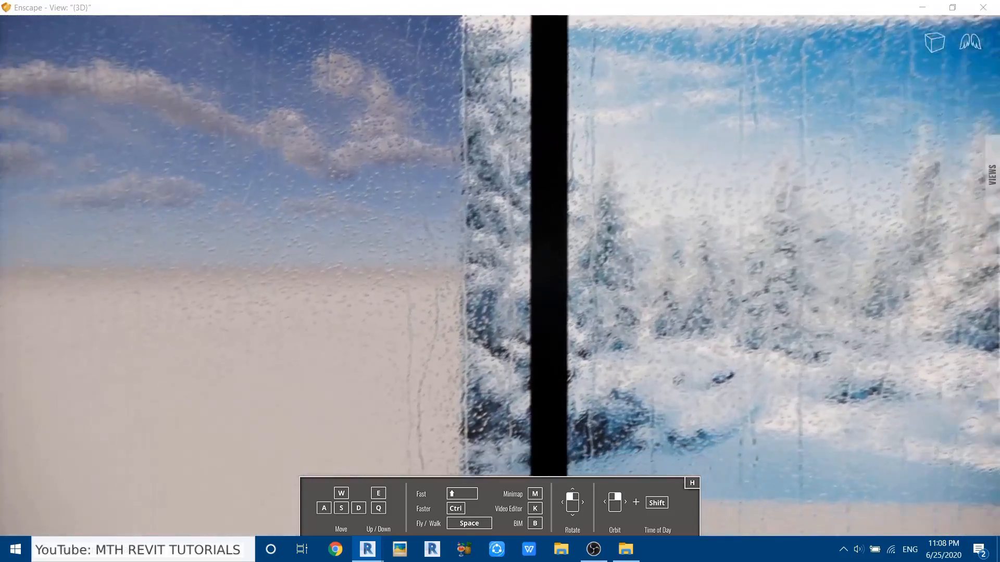
scroll(313, 260, up, 3)
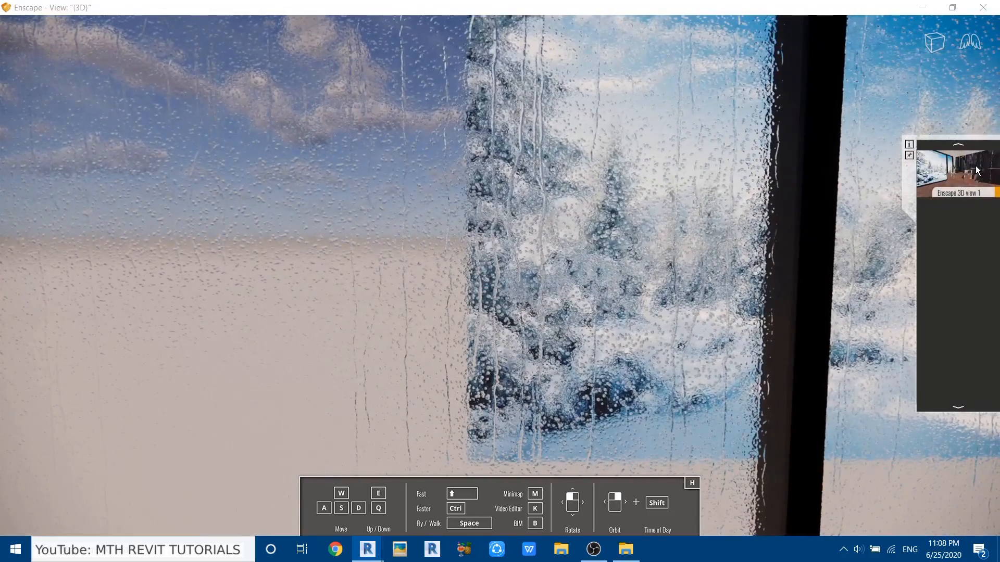
click(976, 166)
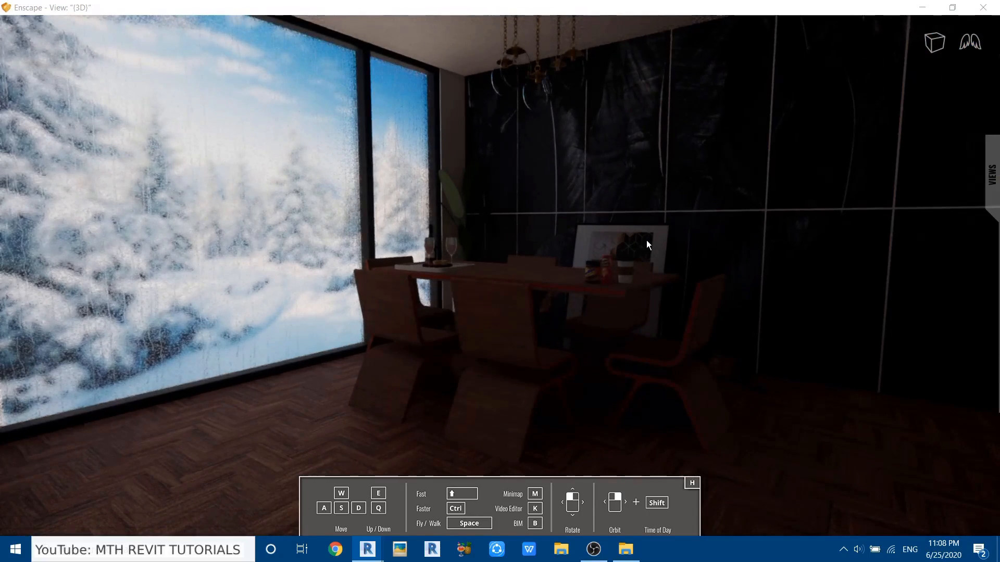
Arrange the Revit and Enscape windows side by side.
click(953, 7)
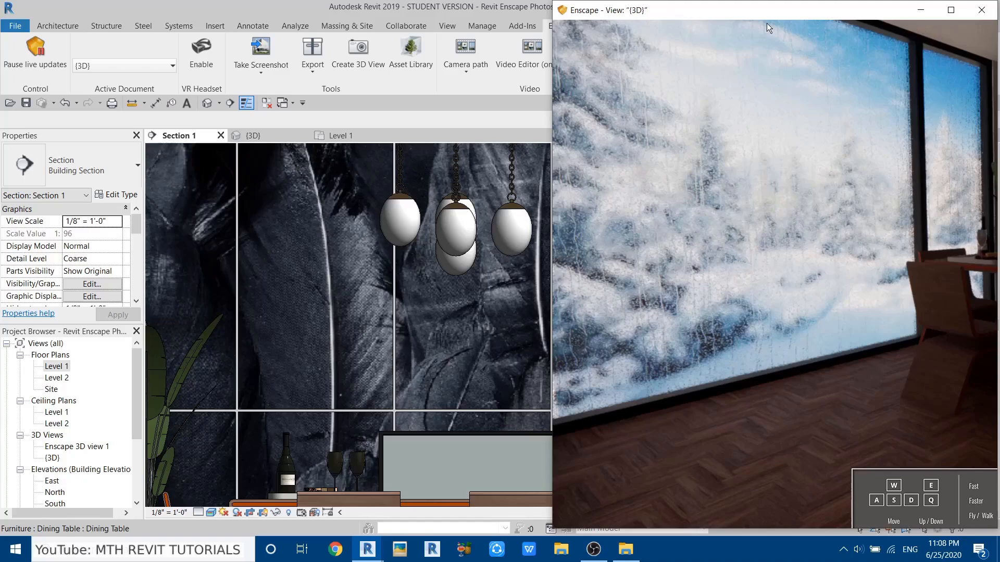
click(544, 8)
click(975, 8)
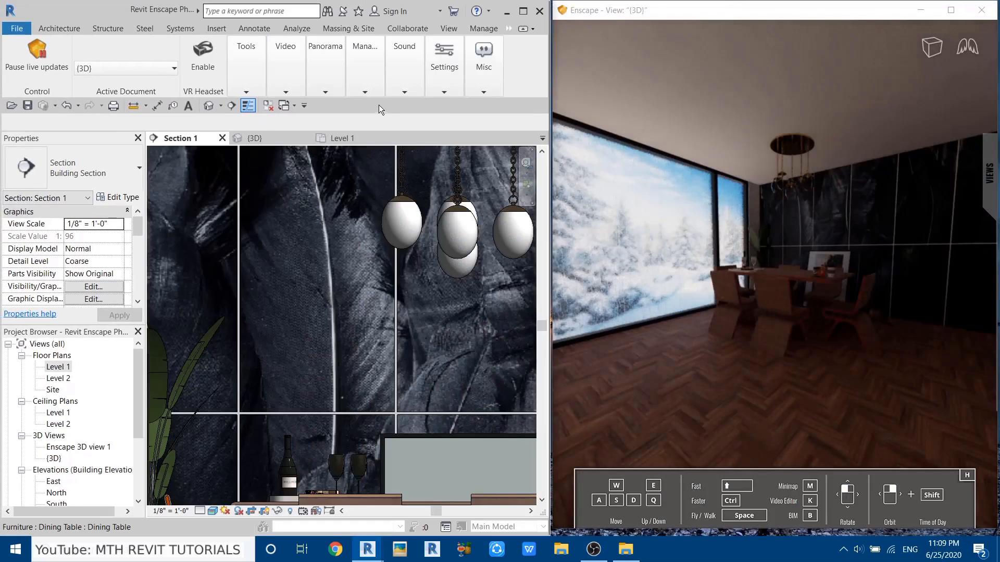
Open the Enscape Visual Settings and set the atmosphere's Sun Brightness to 0%.
click(508, 28)
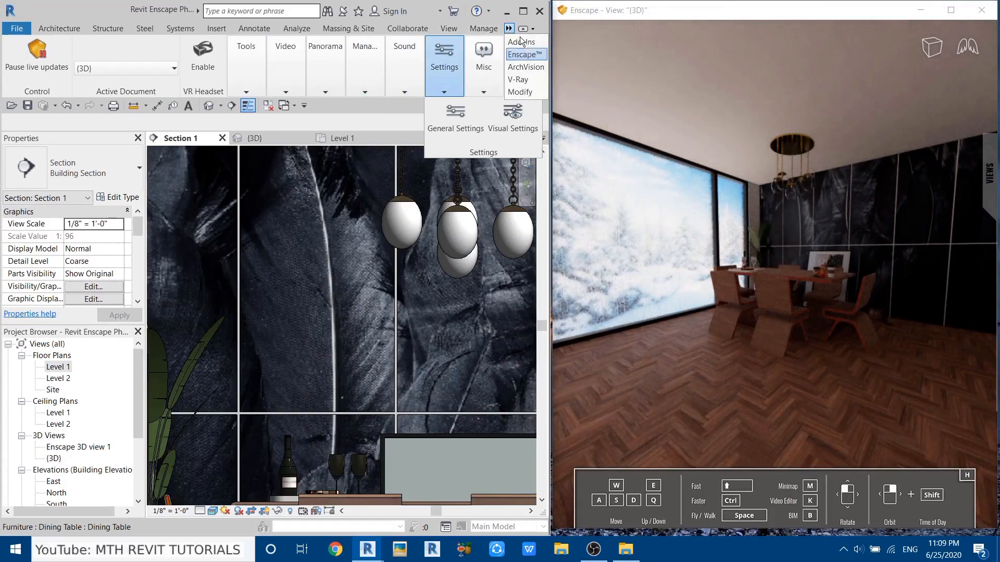
click(528, 53)
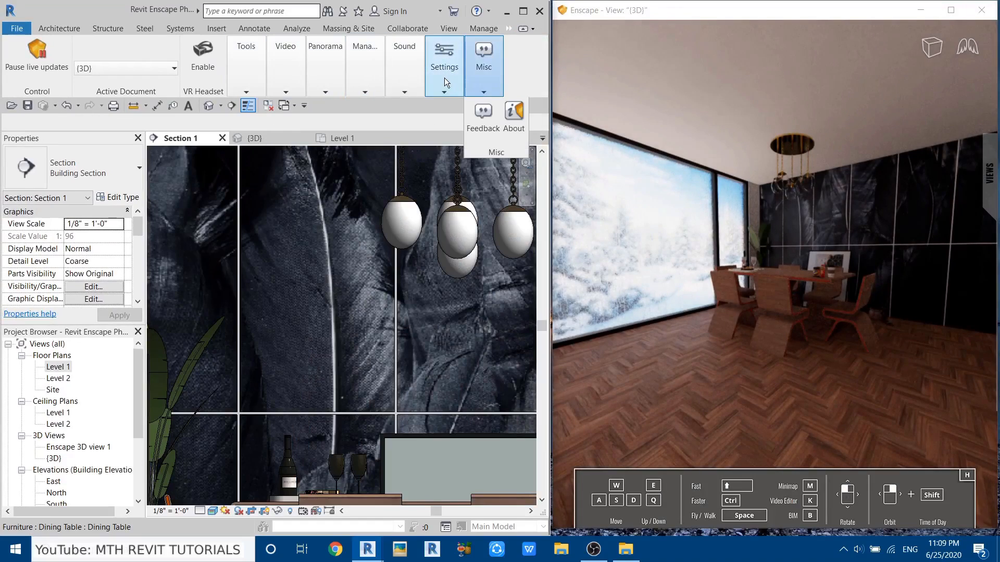
mouse_move(443, 77)
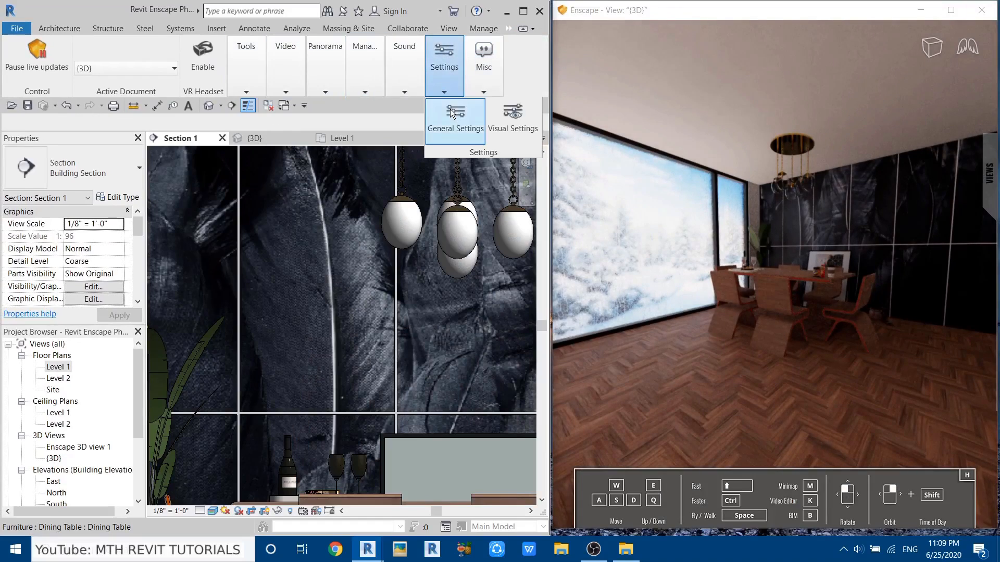
click(516, 132)
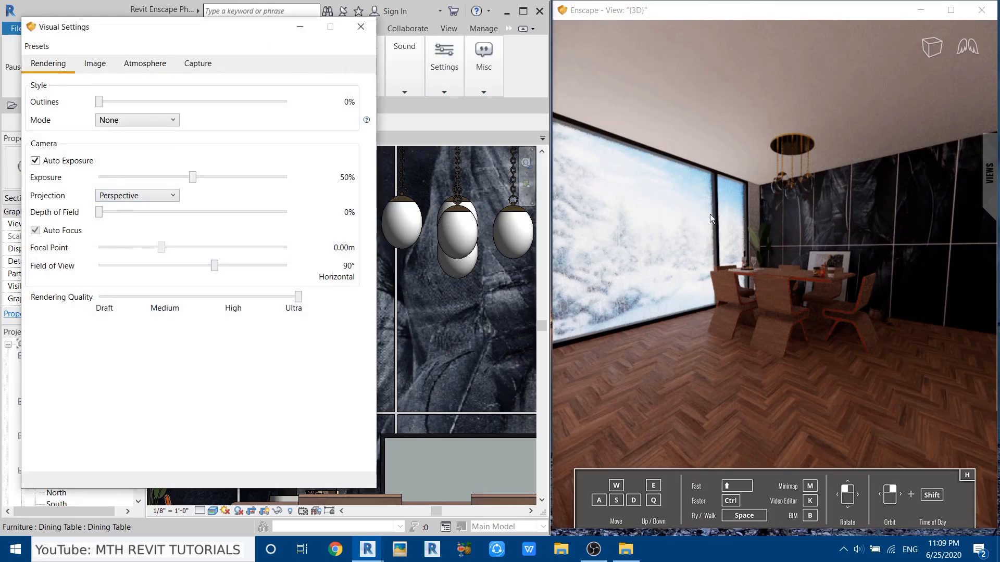
click(98, 66)
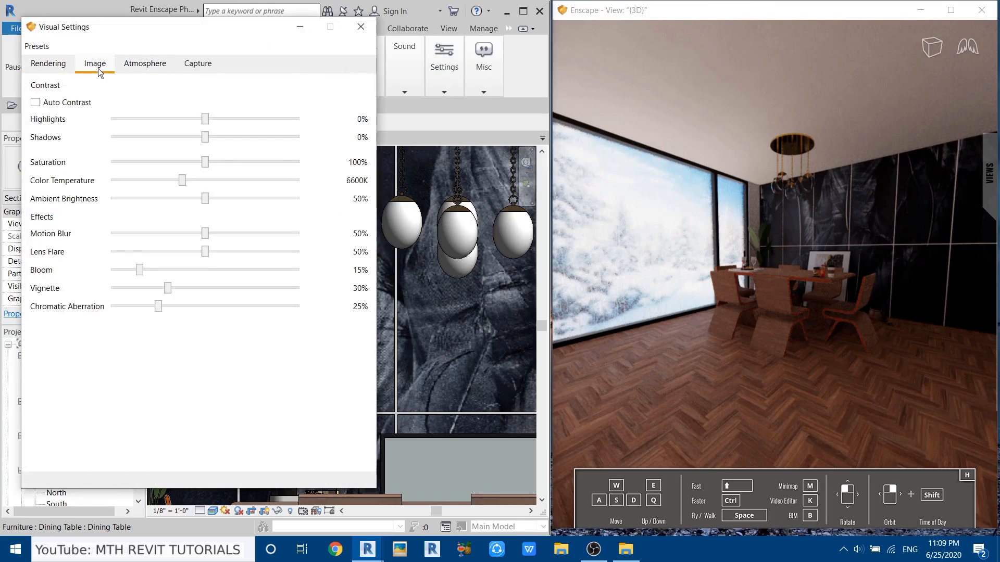
click(132, 65)
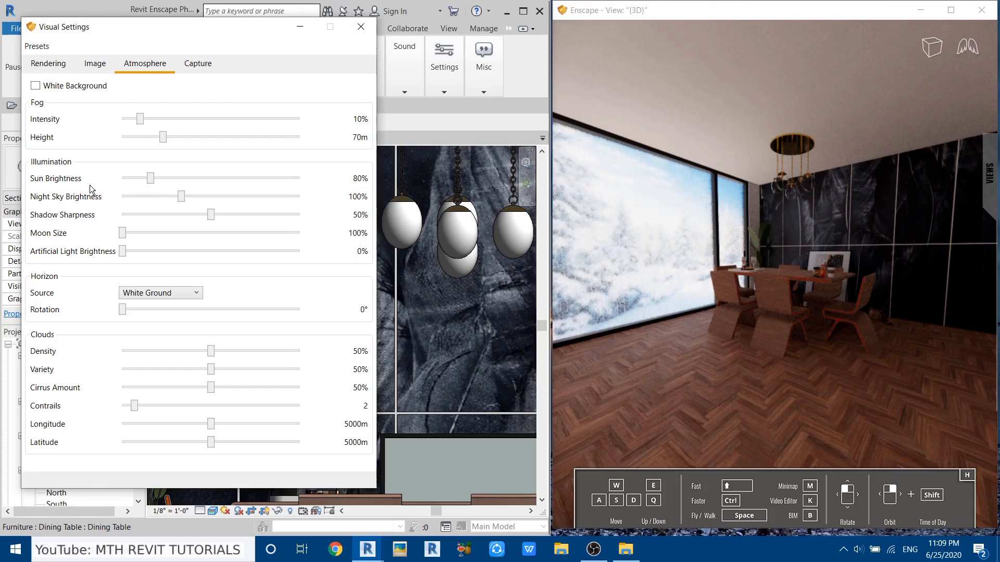
drag(151, 178, 87, 185)
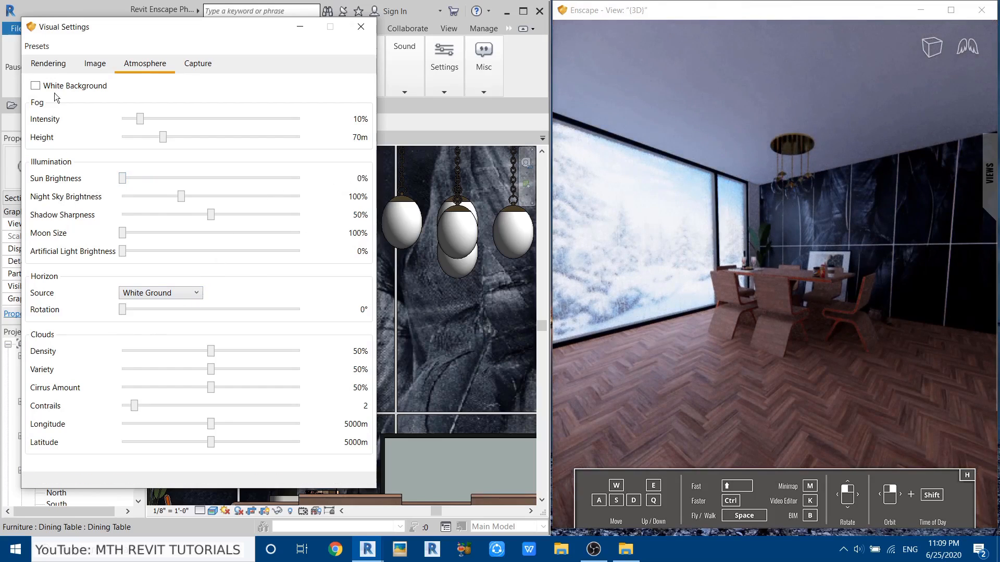
Set the camera Exposure to 35% in the rendering settings, keeping Auto Exposure enabled.
click(48, 65)
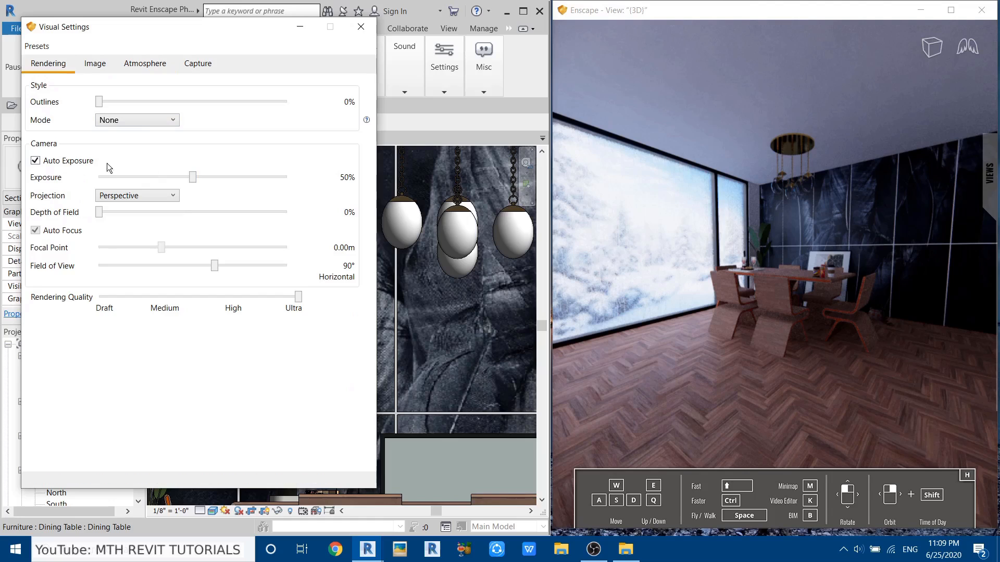
drag(192, 180, 152, 186)
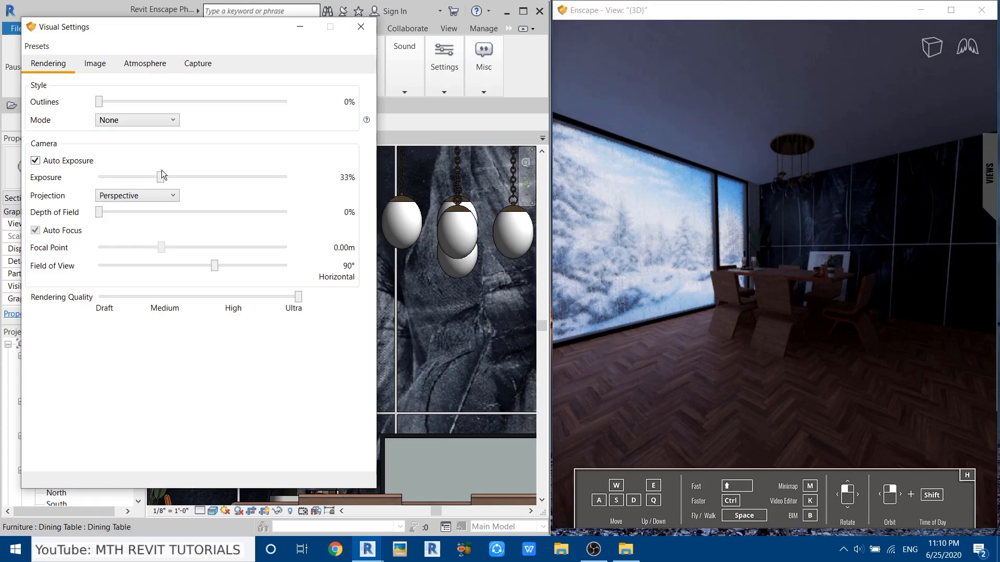
drag(160, 178, 164, 179)
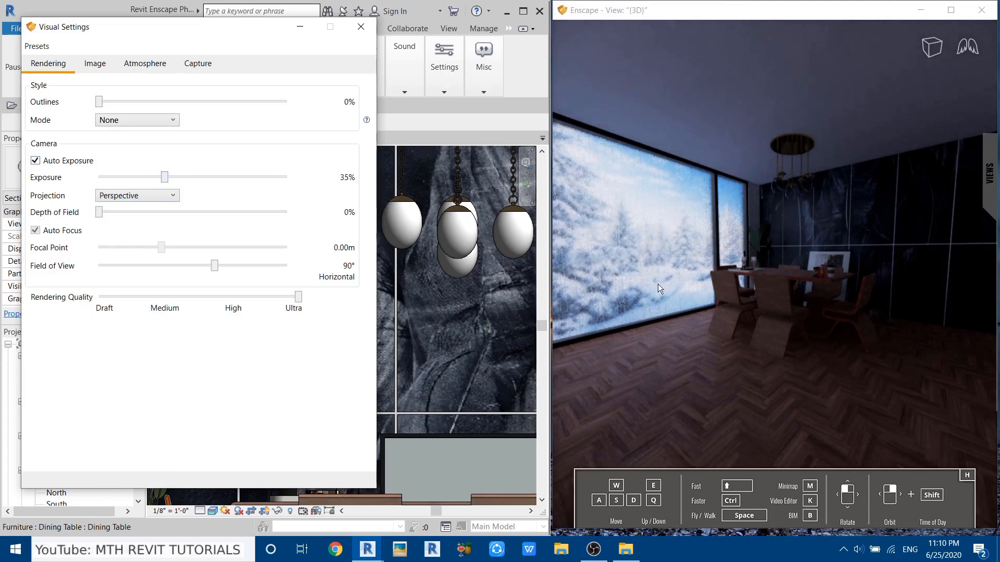
Set the Enscape capture resolution to Ultra HD and the image file format to JPEG.
click(950, 10)
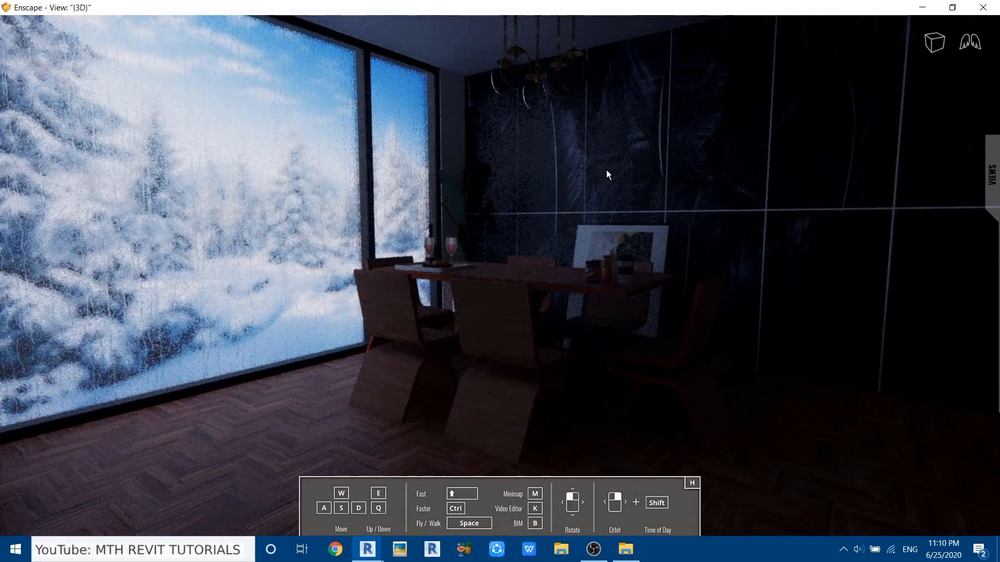
click(952, 7)
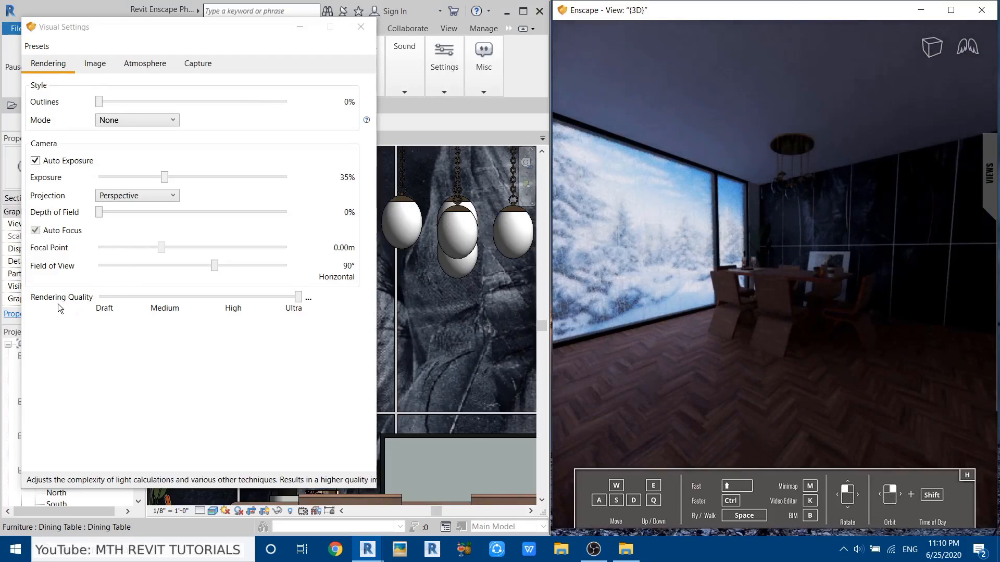
click(191, 64)
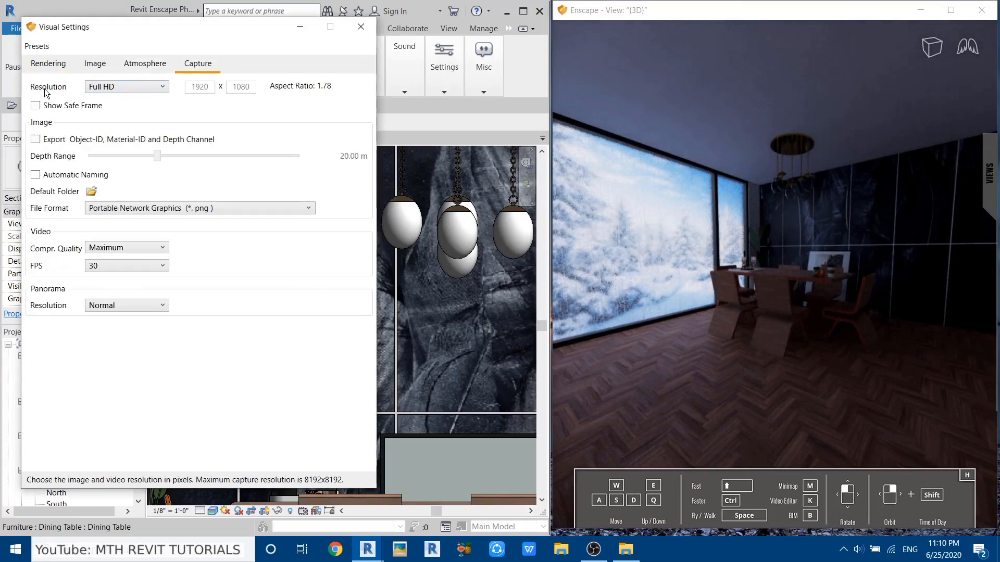
click(124, 86)
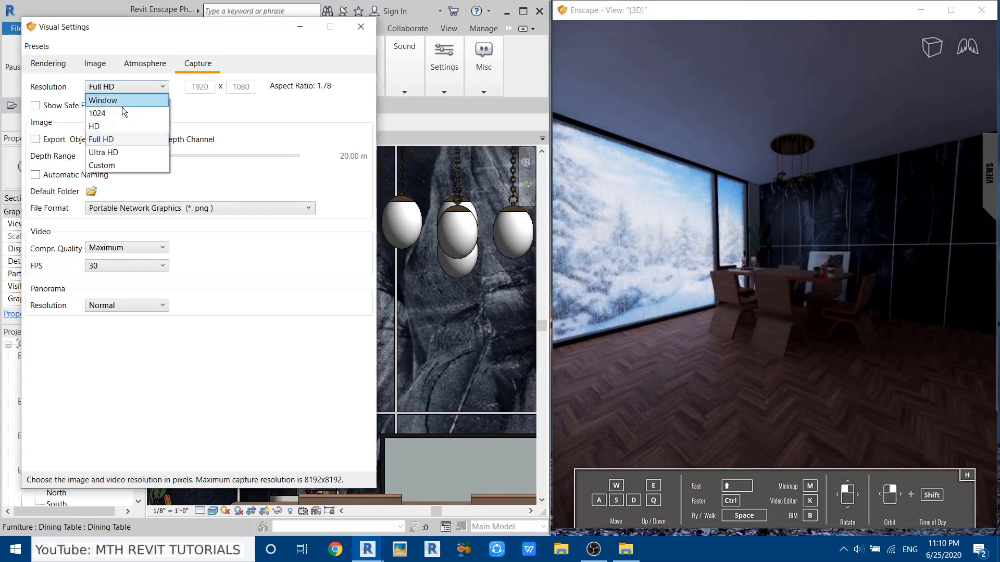
click(117, 151)
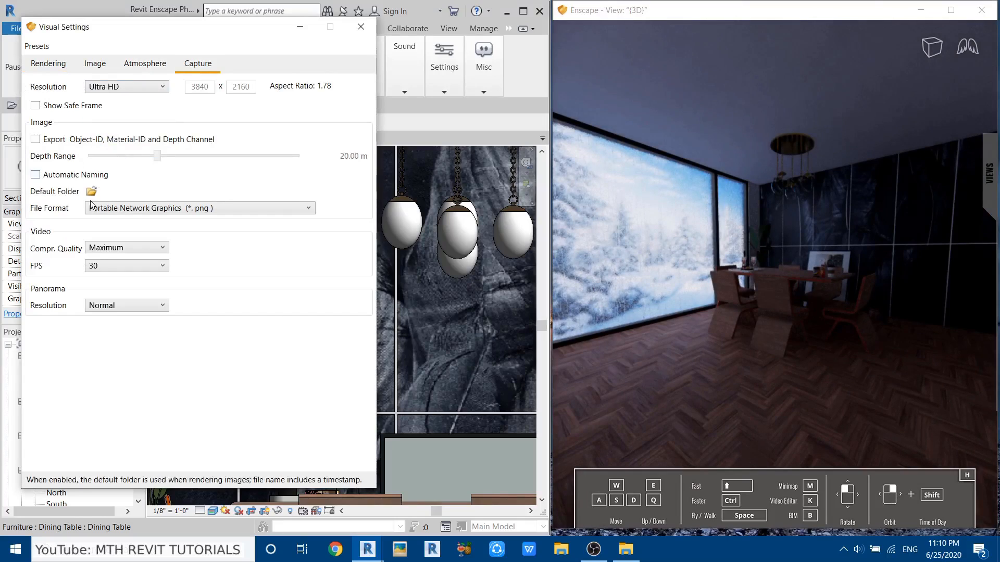
click(133, 212)
click(165, 233)
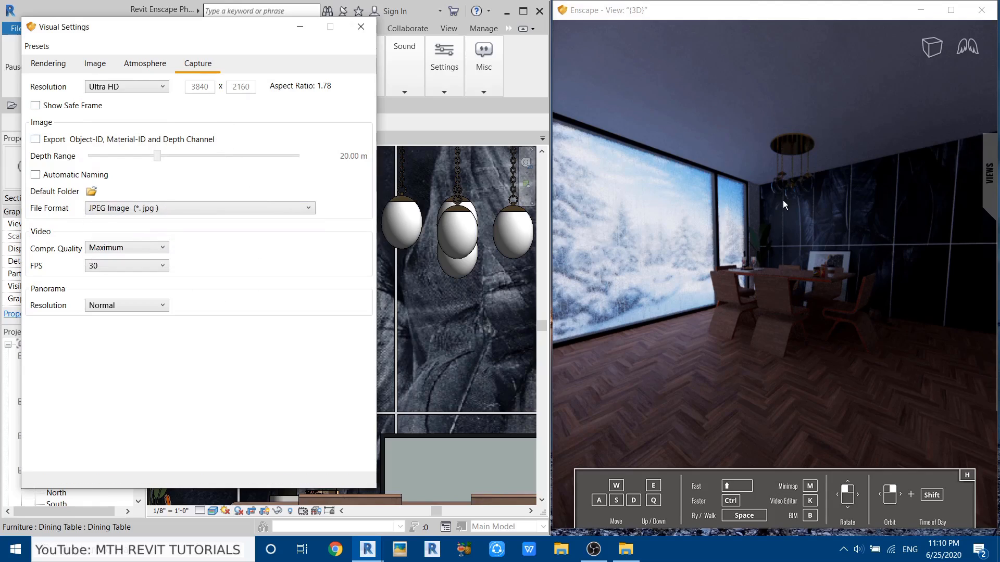
Start a screenshot of the maximized Enscape view and browse to For Tut > Enscape + Revit Interior Tutorial as the save folder.
click(767, 239)
click(950, 10)
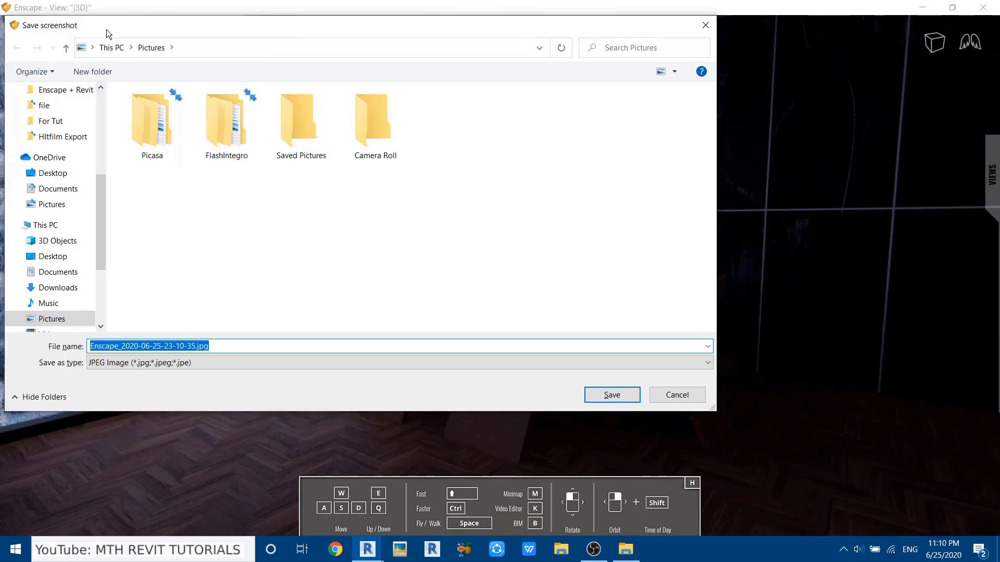
drag(106, 29, 190, 98)
scroll(125, 240, up, 3)
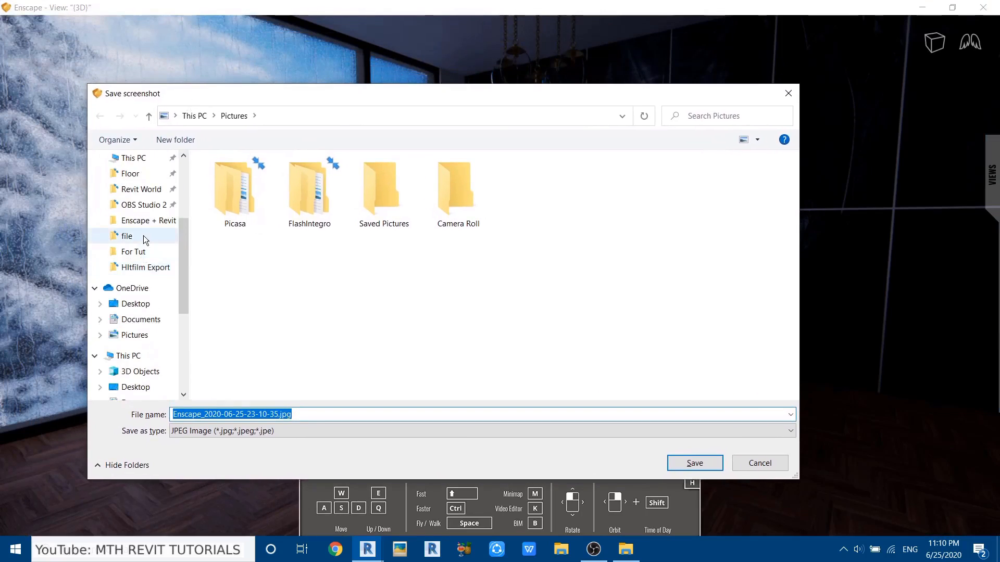
click(133, 298)
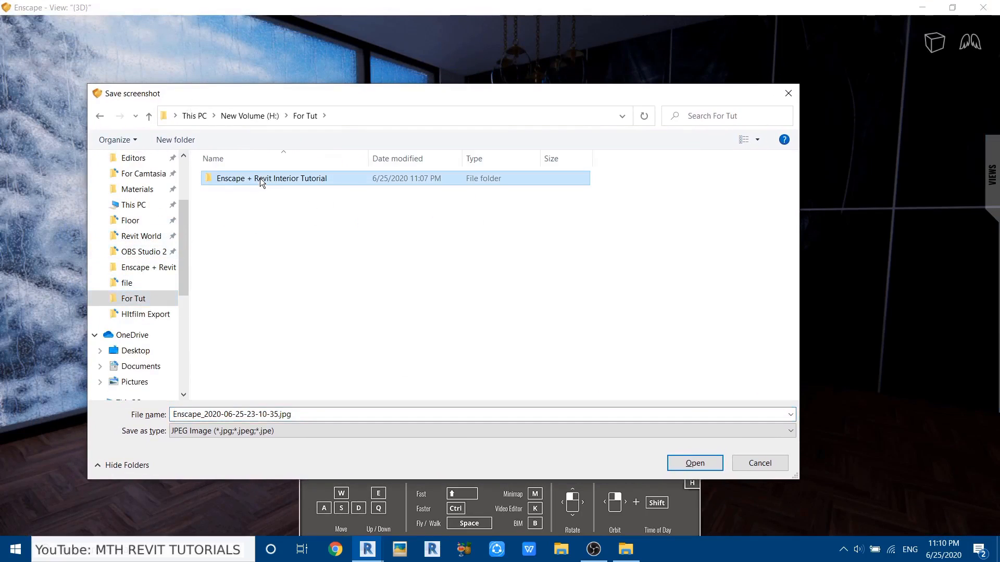
double_click(260, 179)
Name the screenshot "Enscape Rendering" and save it as a JPEG image.
text(Enscape Renderinhg)
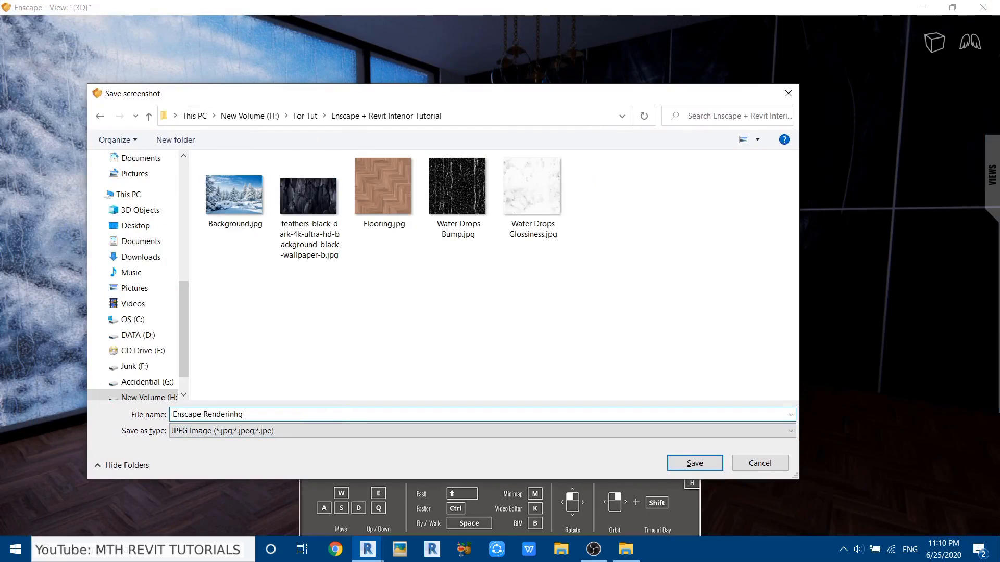
key(BackSpace)
key(BackSpace)
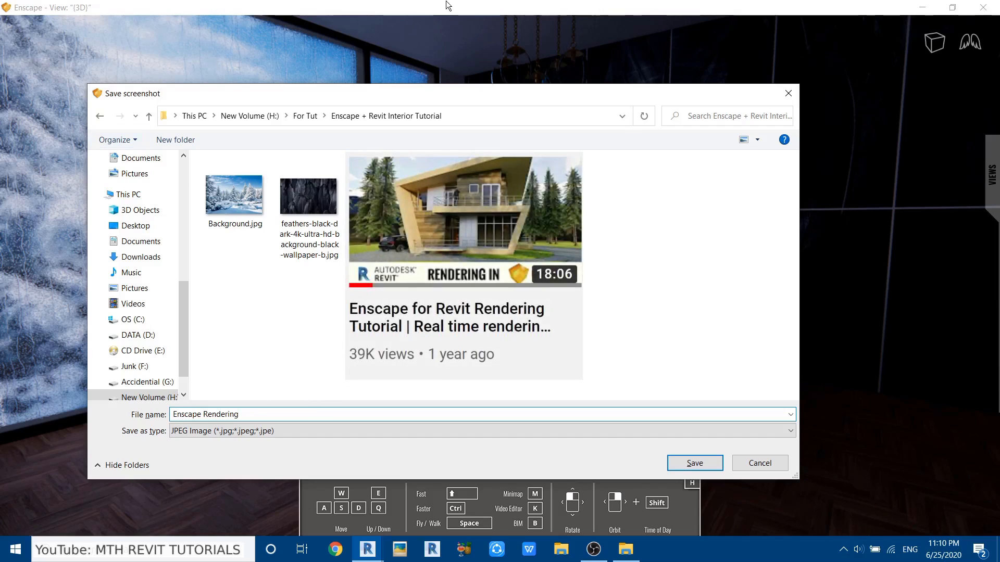
drag(201, 416, 308, 419)
click(308, 420)
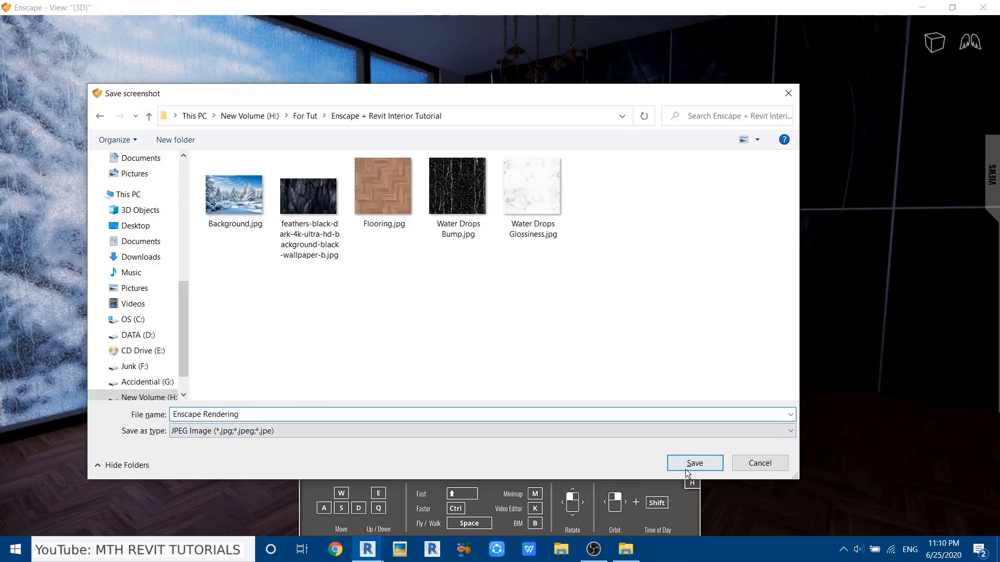
click(686, 468)
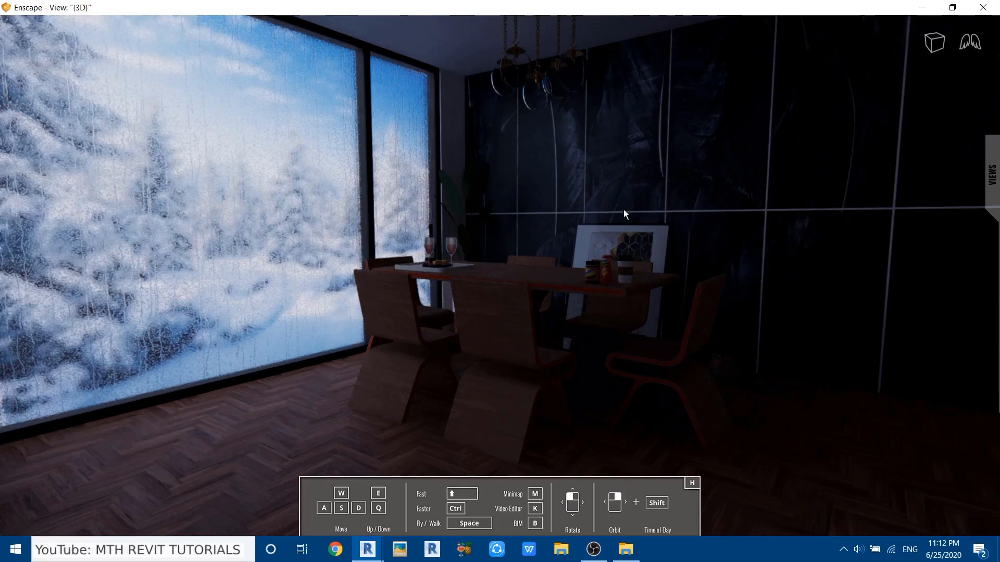
Close the Enscape window and open the saved Enscape Rendering.jpg from the Enscape + Revit Interior Tutorial folder.
click(983, 7)
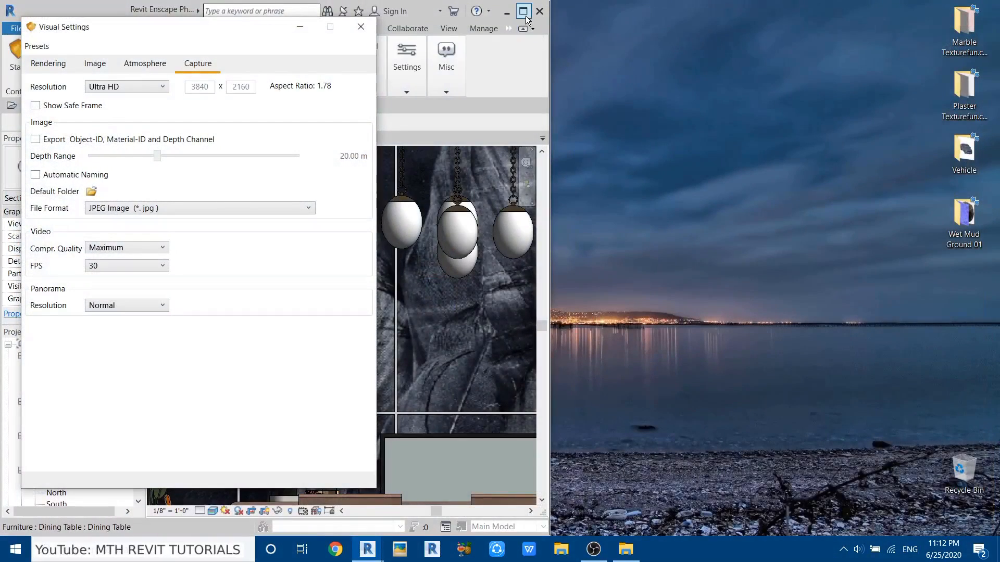
click(523, 12)
click(626, 549)
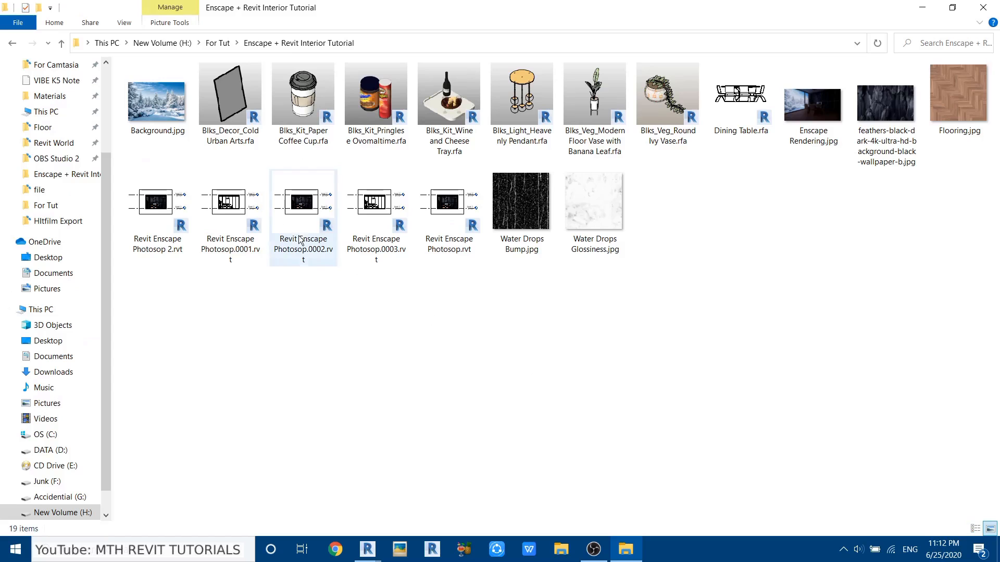
double_click(810, 125)
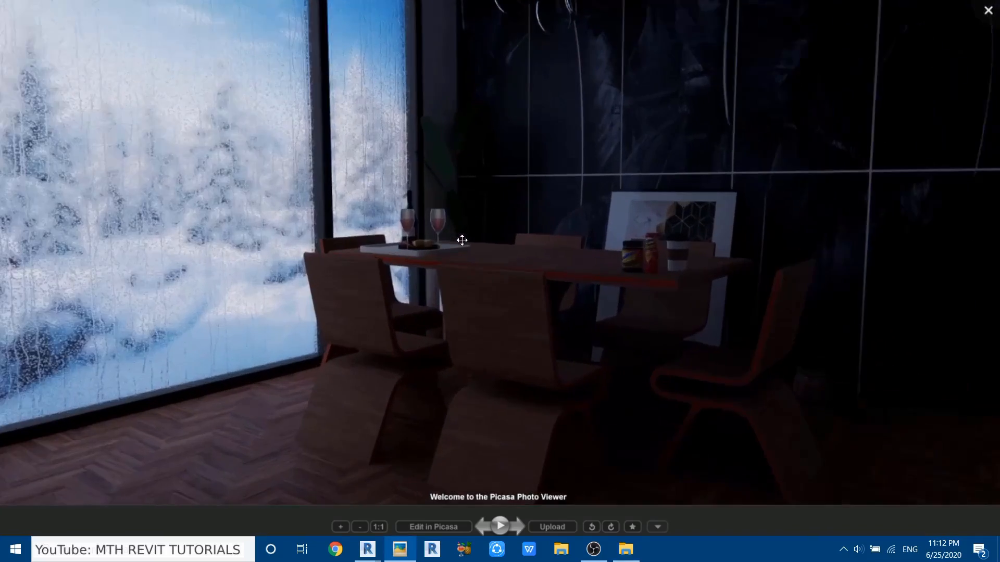
Examine the window glass, dining set, marble wall and pendants up close in the rendered image, then close the image viewer.
drag(462, 240, 640, 312)
scroll(243, 282, up, 4)
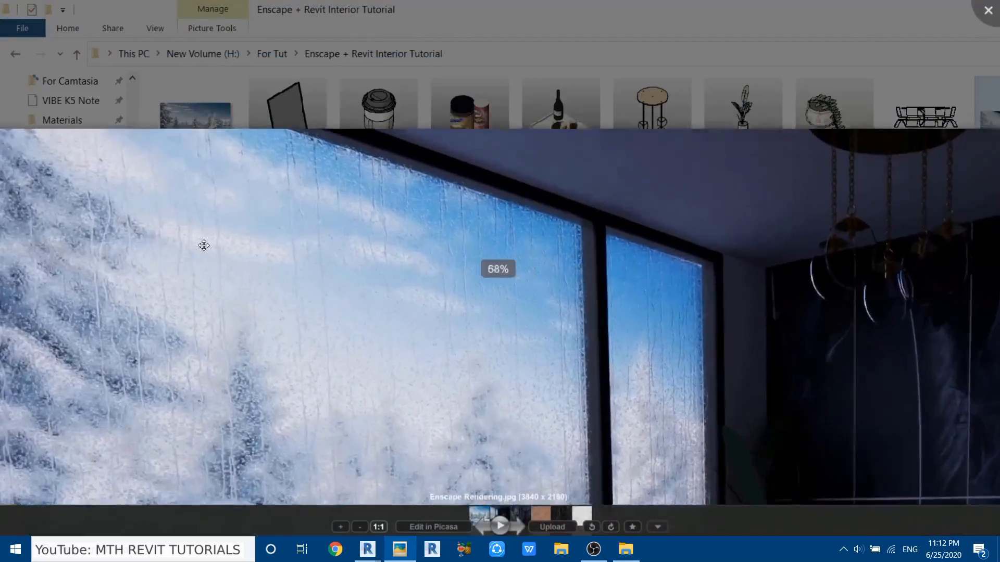
drag(536, 302, 219, 146)
drag(781, 250, 339, 203)
drag(547, 250, 283, 45)
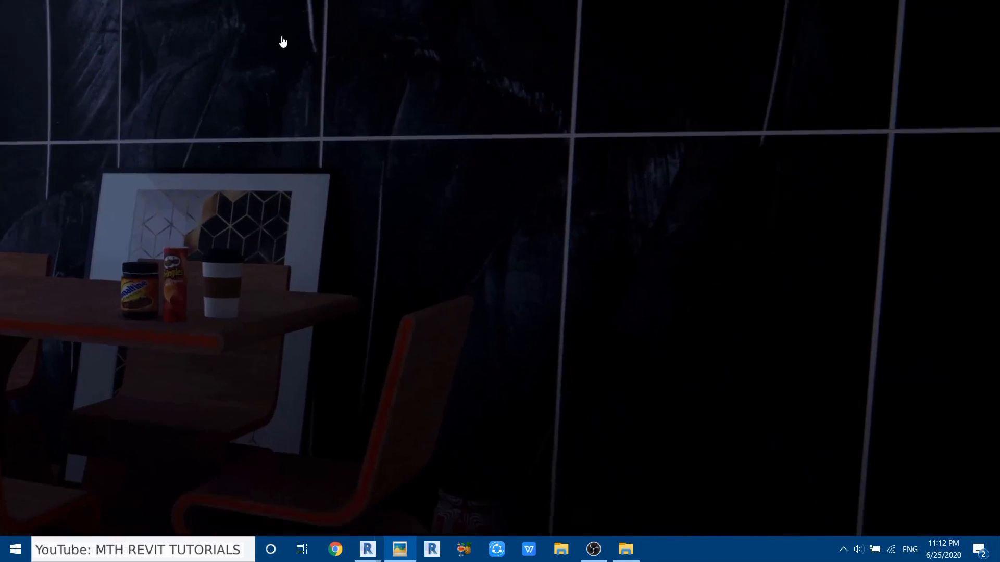
scroll(437, 60, down, 4)
drag(563, 239, 828, 162)
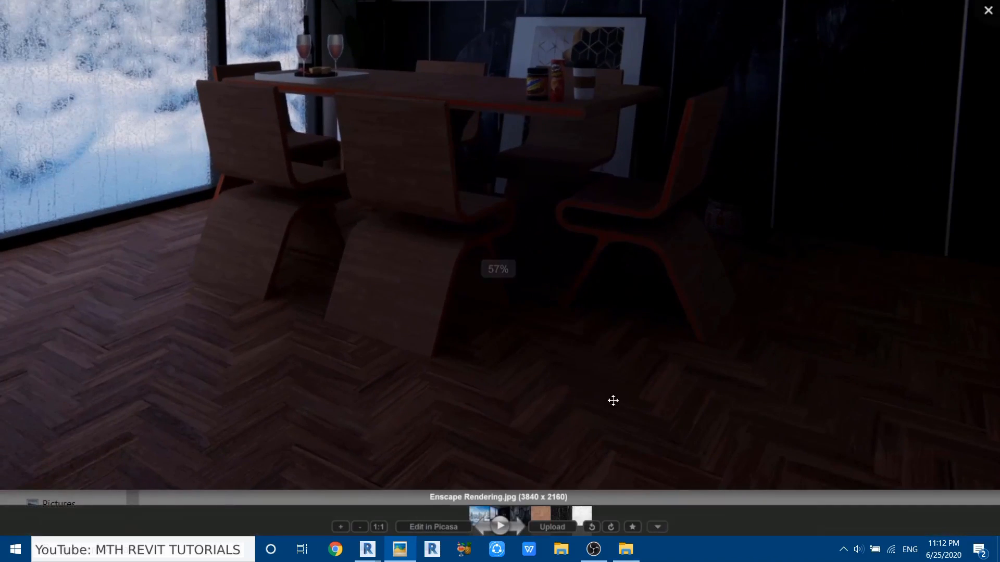
drag(418, 305, 458, 368)
drag(297, 85, 361, 354)
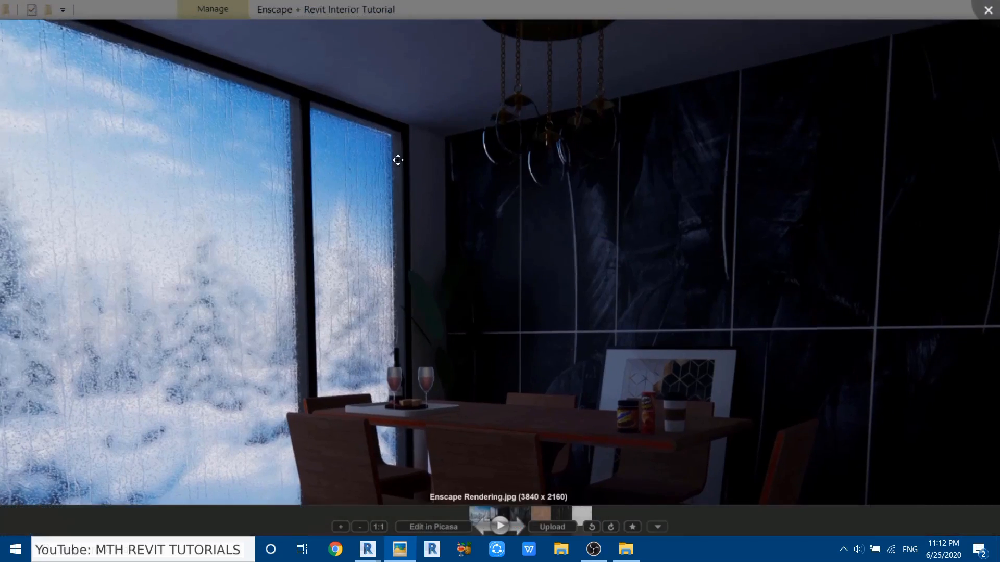
drag(397, 161, 316, 191)
scroll(435, 203, up, 2)
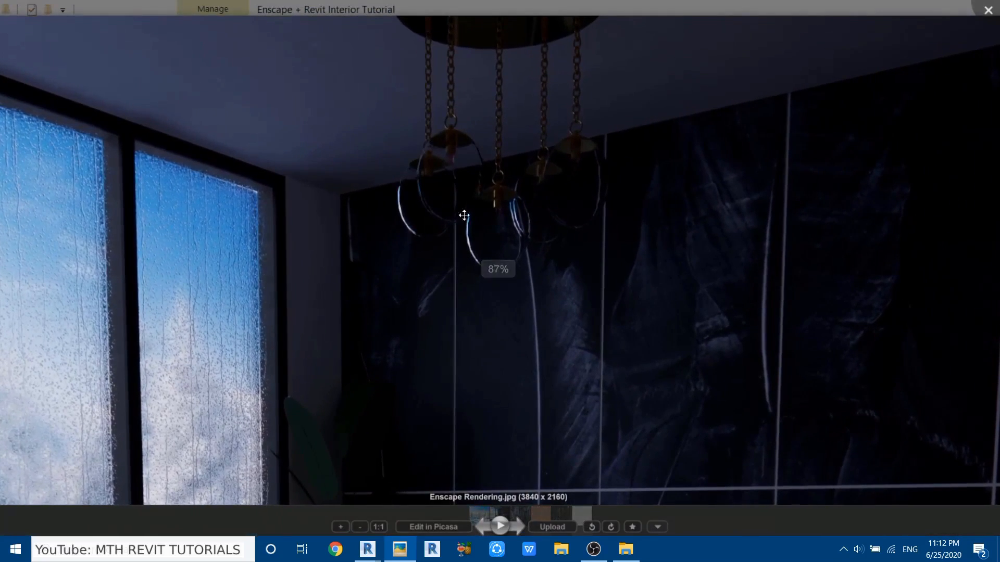
scroll(494, 182, down, 2)
scroll(494, 183, down, 3)
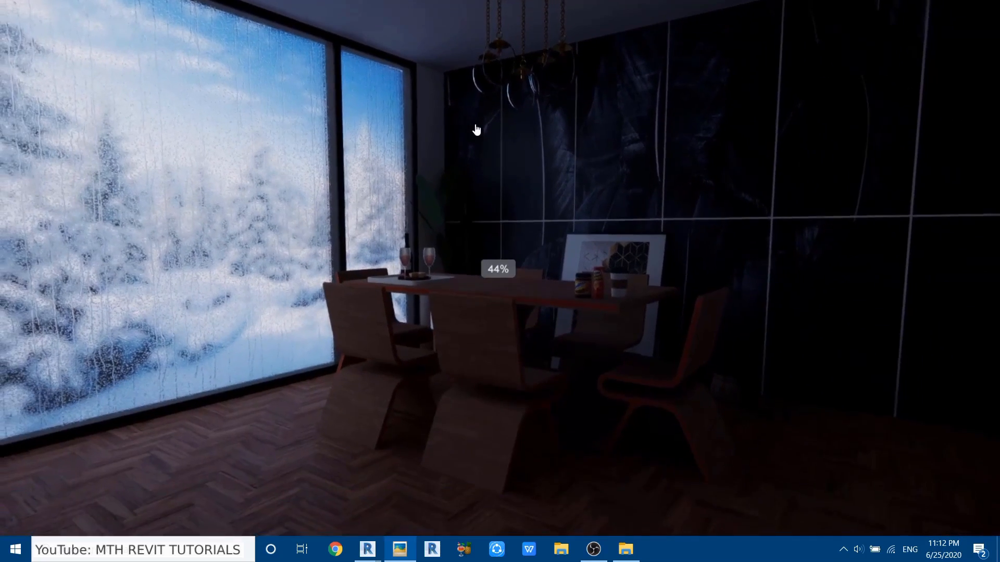
click(992, 17)
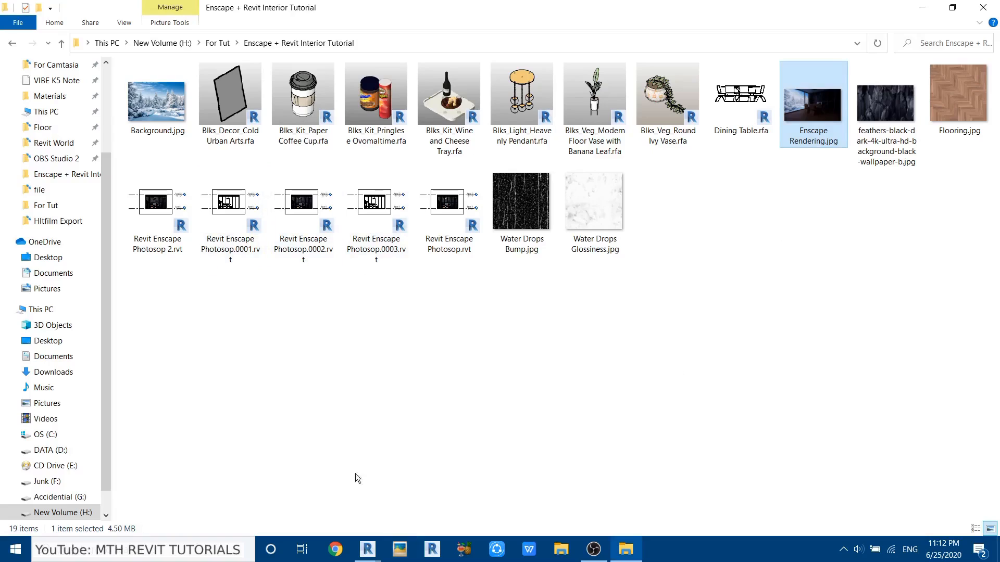
Switch to Chrome, go to photopea.com and open Enscape Rendering.jpg from the computer.
click(336, 549)
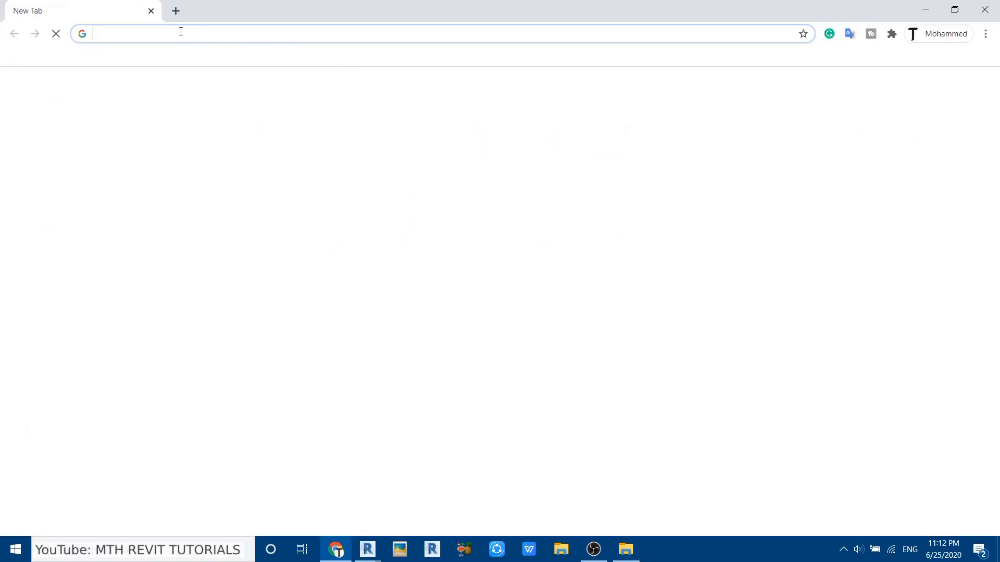
text(photopea.com)
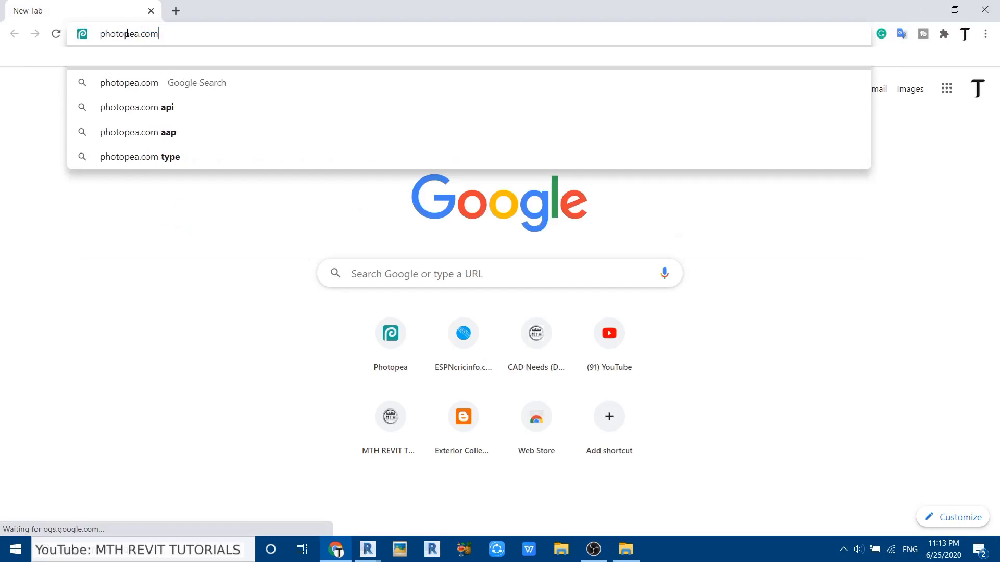
key(Return)
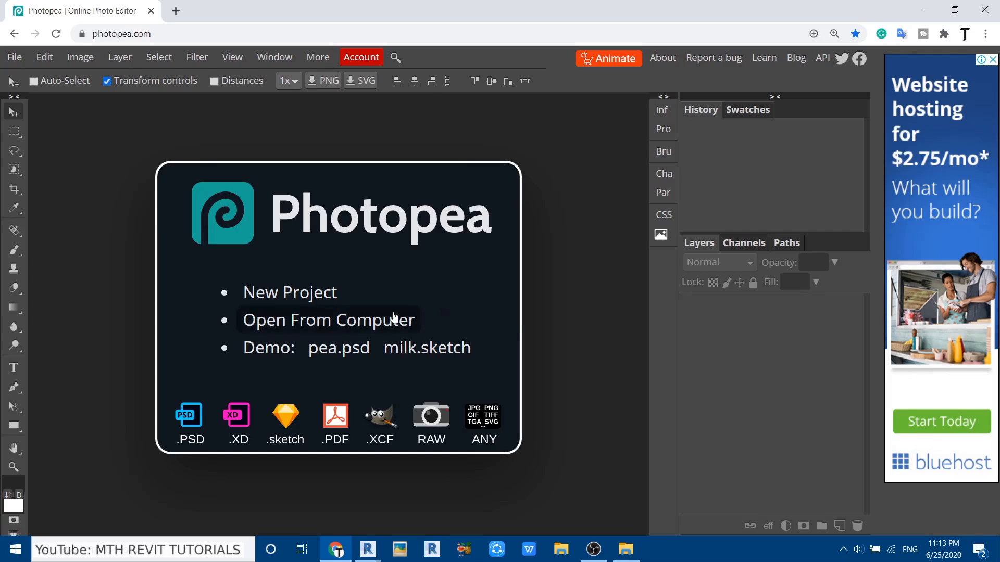
click(310, 323)
click(792, 115)
click(860, 457)
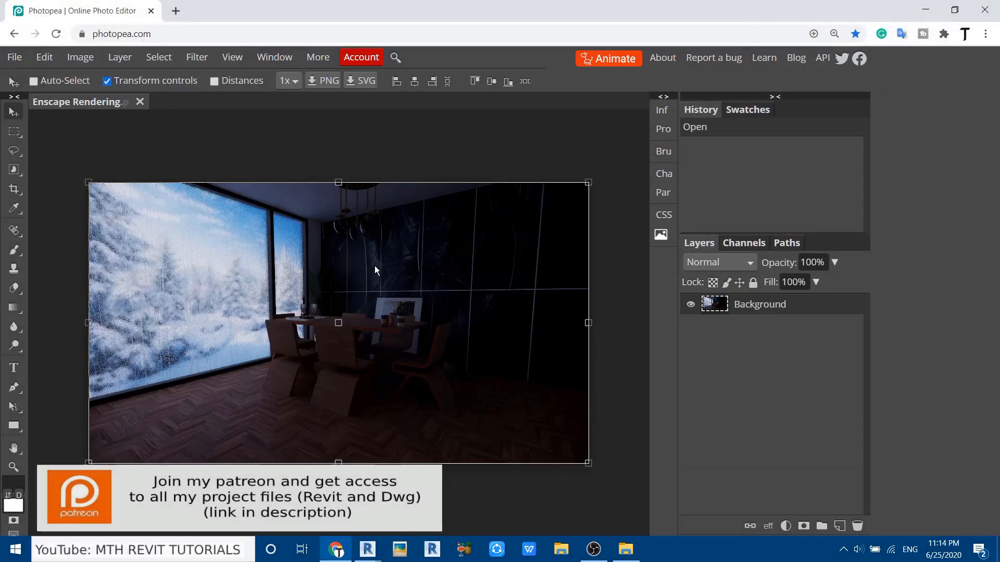
Add a new empty layer above the rendering's Background layer.
scroll(380, 203, up, 5)
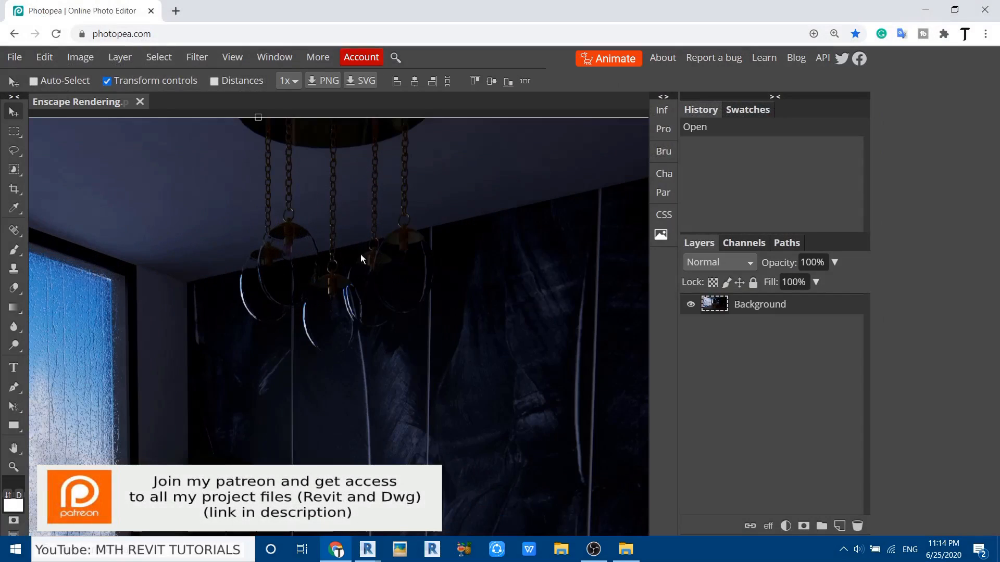
scroll(377, 300, up, 2)
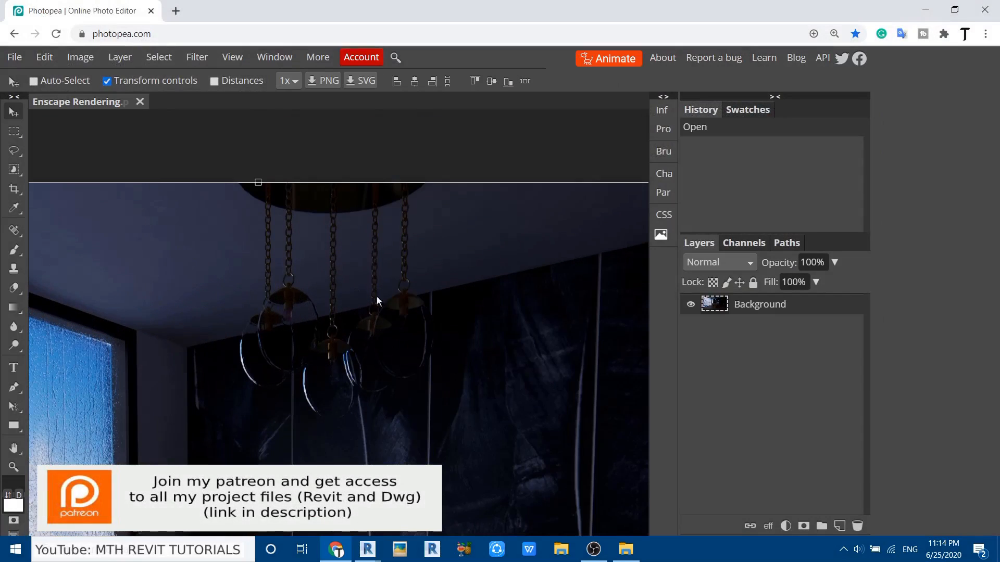
click(839, 526)
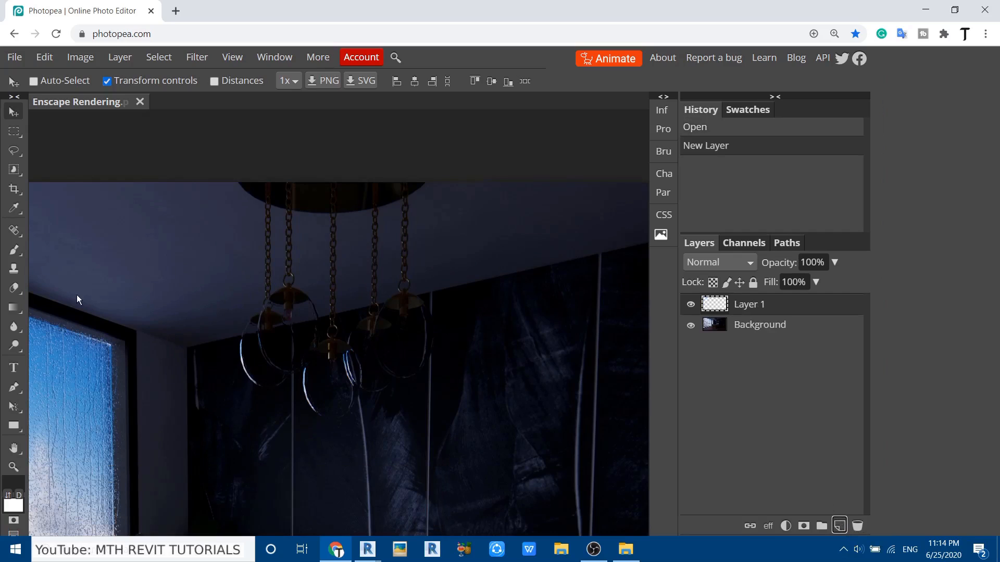
Fill the new layer with black (000000) using the Paint Bucket Tool.
right_click(16, 305)
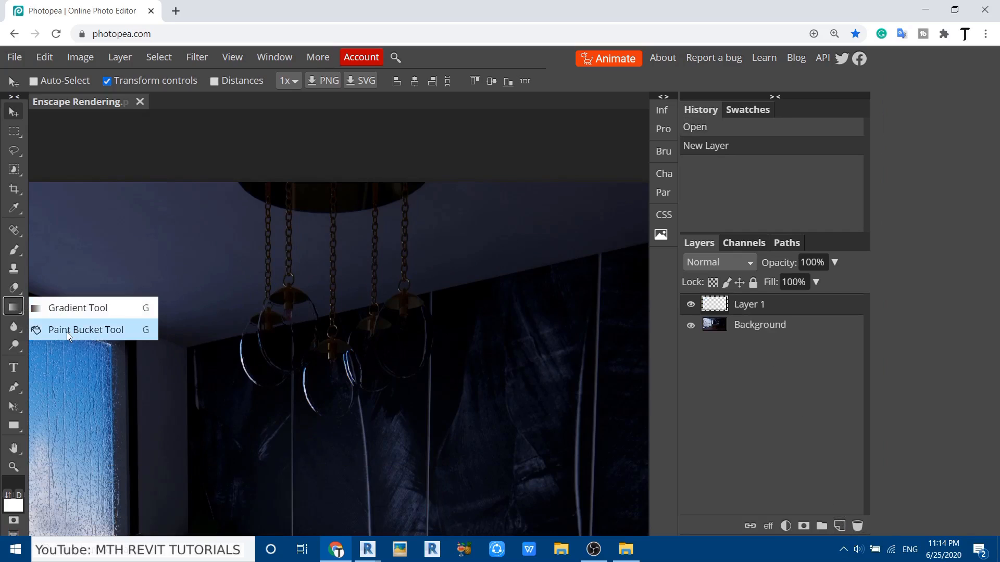
click(83, 331)
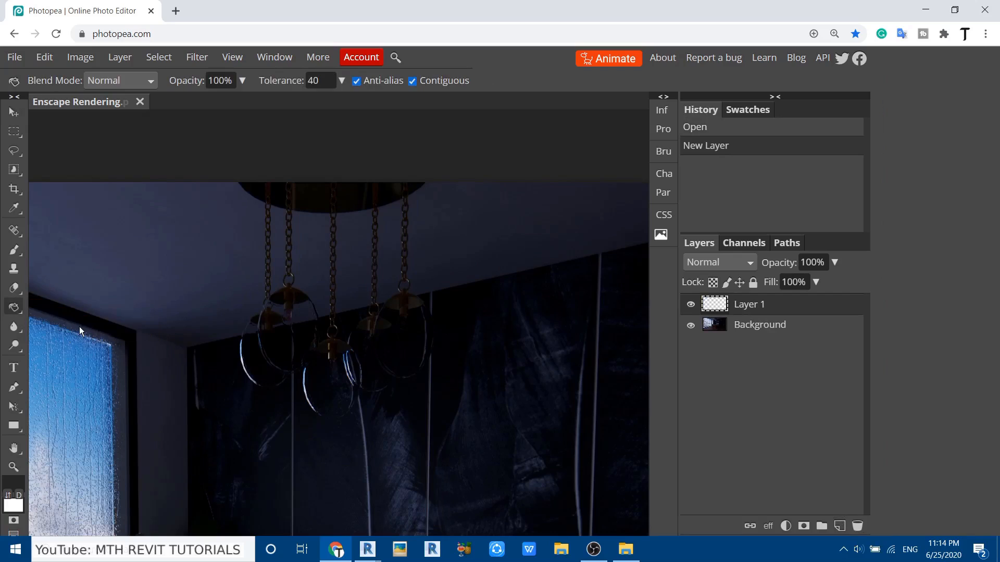
click(12, 486)
mouse_move(282, 242)
mouse_down()
mouse_move(242, 239)
mouse_move(104, 371)
mouse_up()
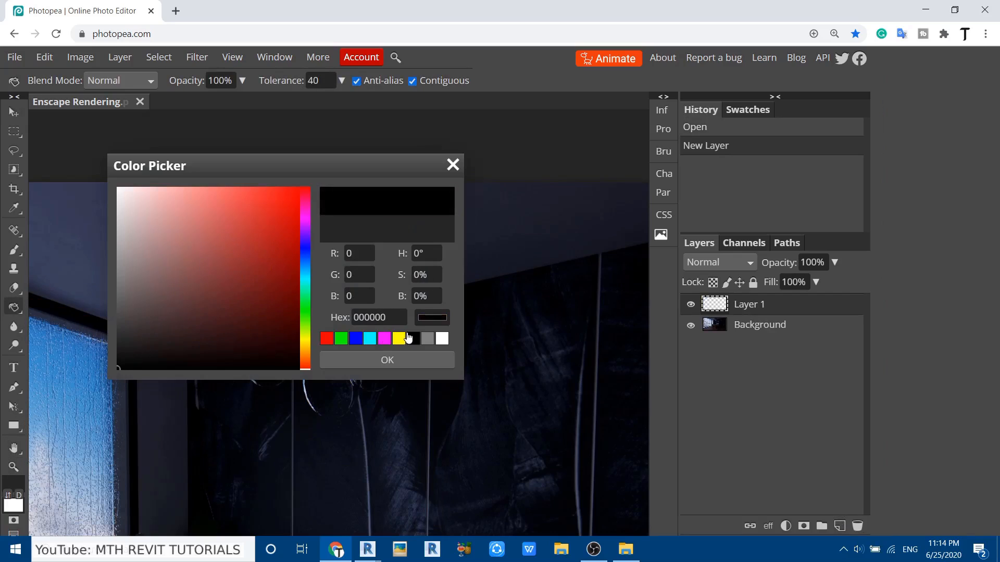
click(386, 361)
scroll(461, 236, down, 3)
scroll(413, 259, up, 1)
alt+scroll(373, 280, down, 2)
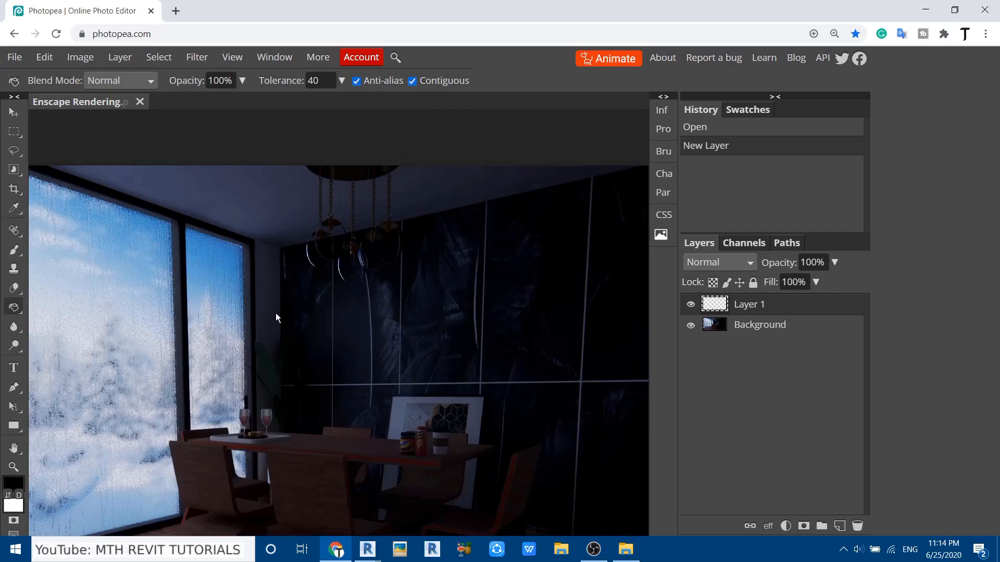
click(407, 344)
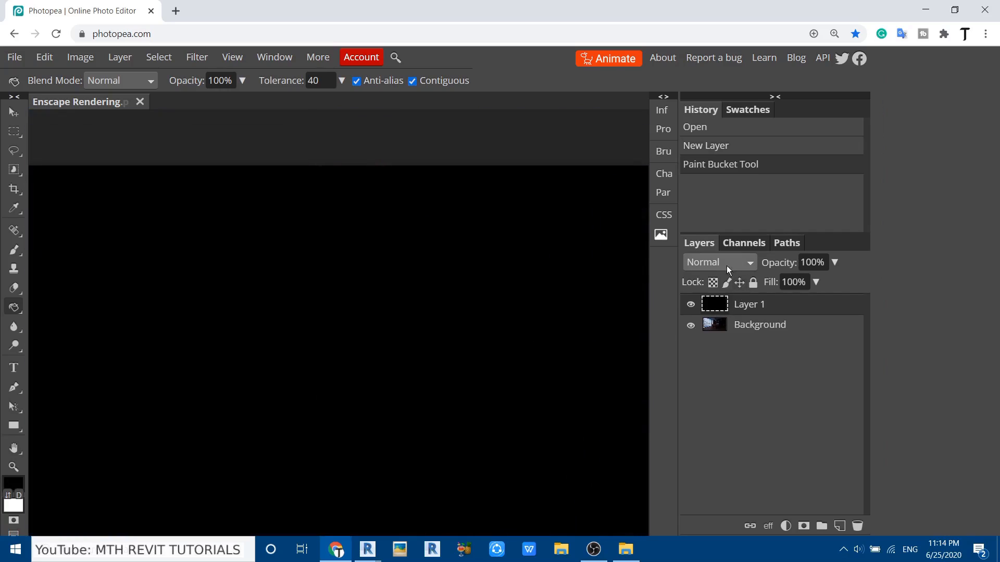
Set the black layer's blend mode to Screen so the rendering shows through.
click(695, 259)
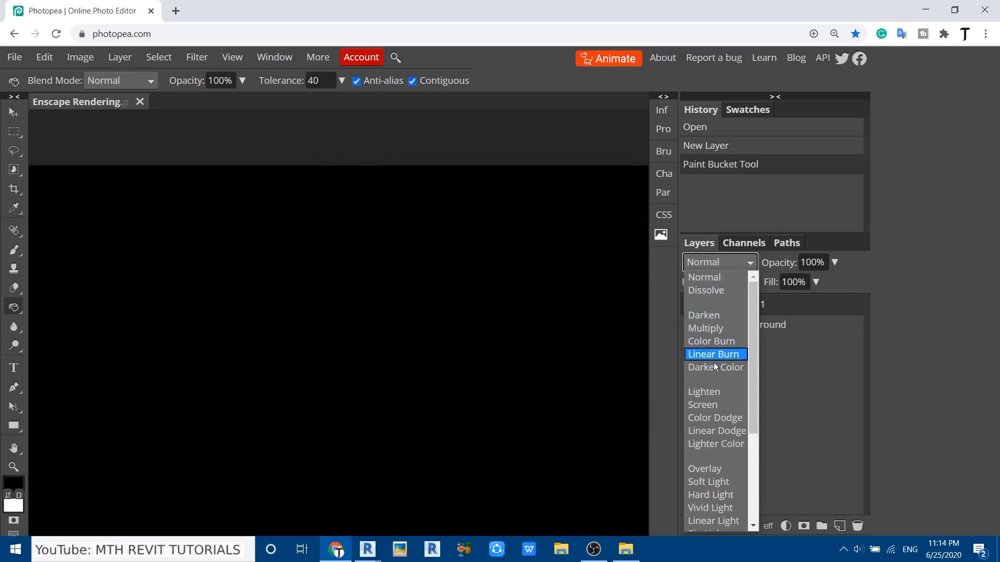
click(712, 406)
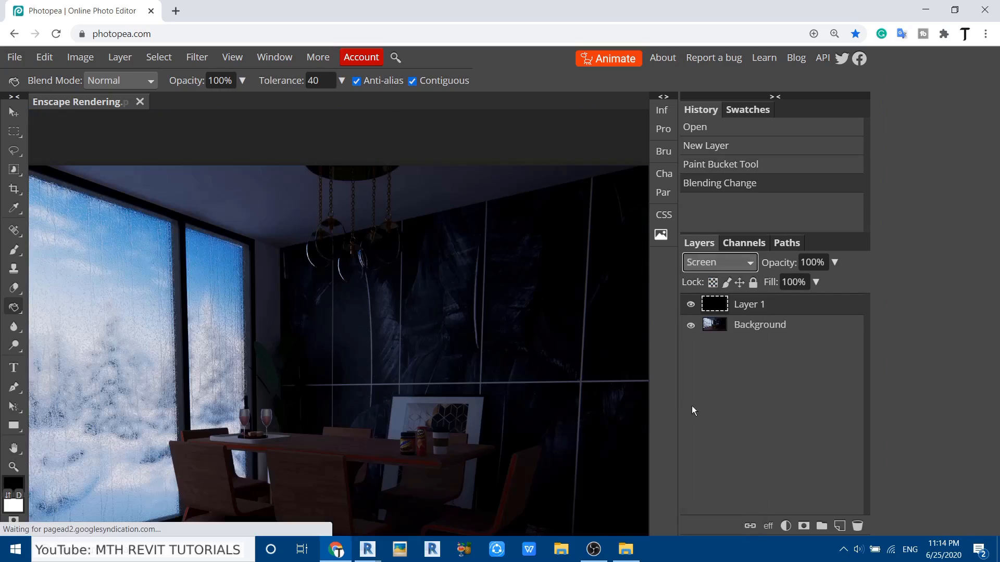
Make an elliptical selection of about 50 × 49 px around the bulb of the upper-left pendant.
scroll(358, 164, up, 5)
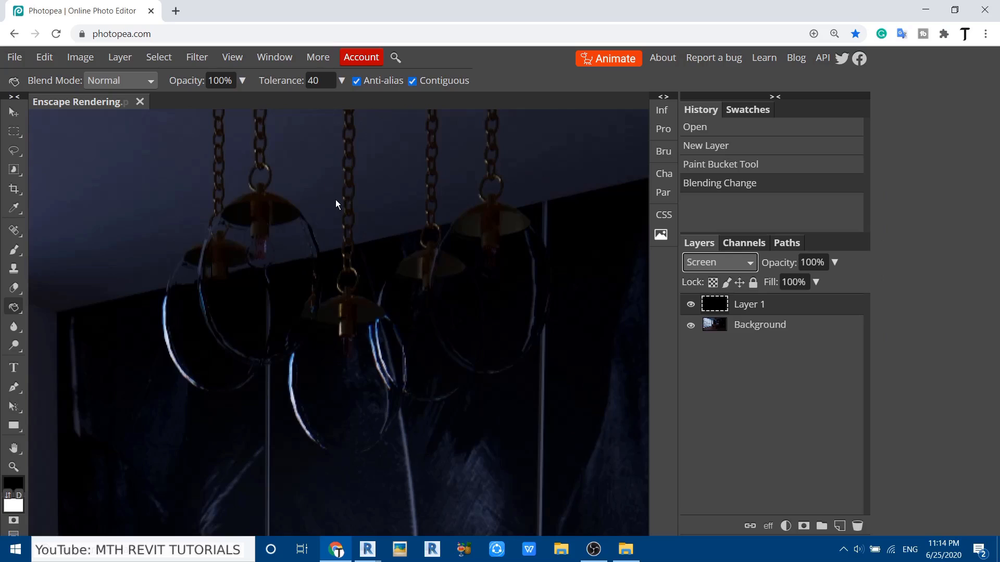
scroll(316, 275, down, 5)
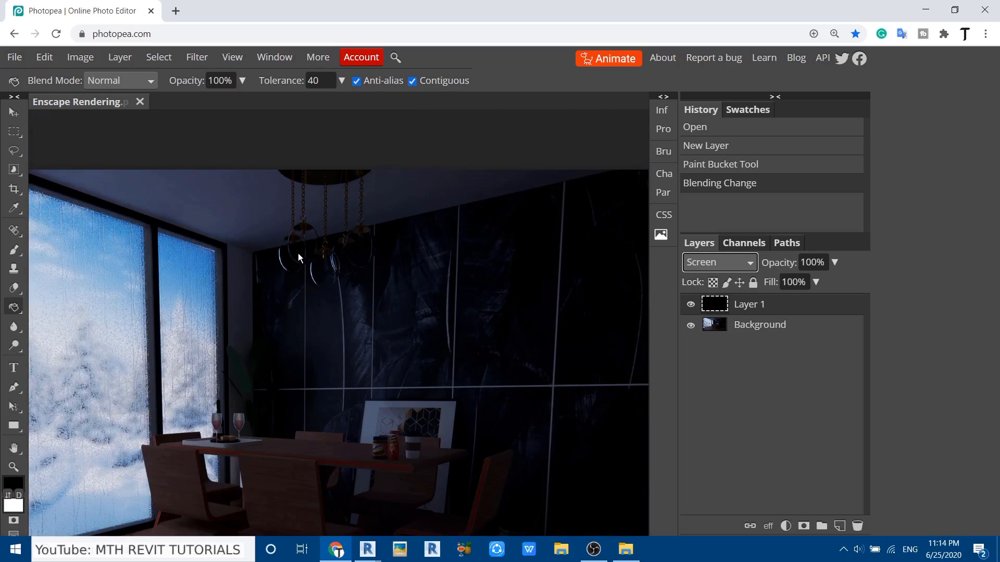
scroll(293, 226, up, 2)
scroll(290, 234, down, 4)
scroll(307, 233, up, 5)
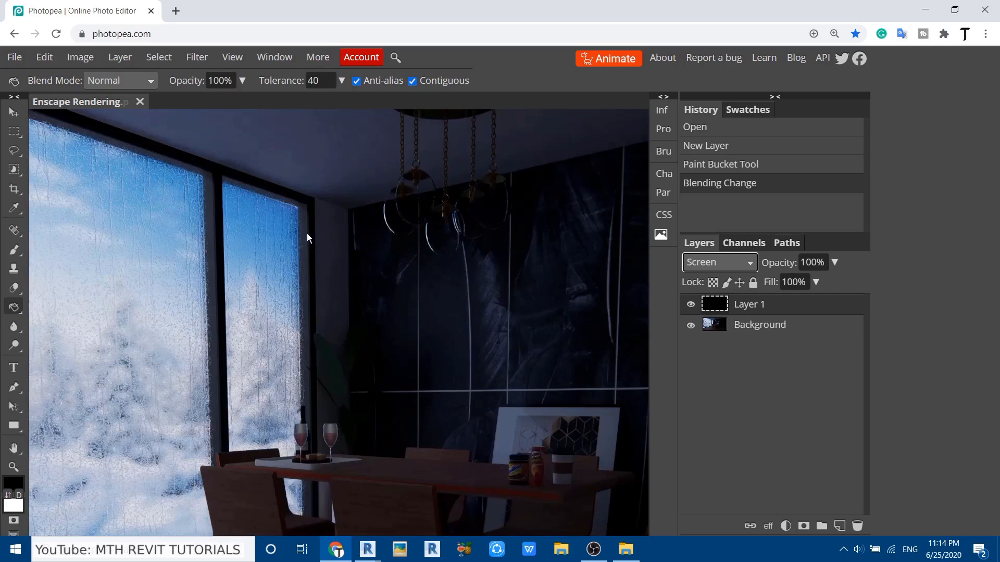
scroll(356, 223, down, 4)
scroll(354, 196, up, 5)
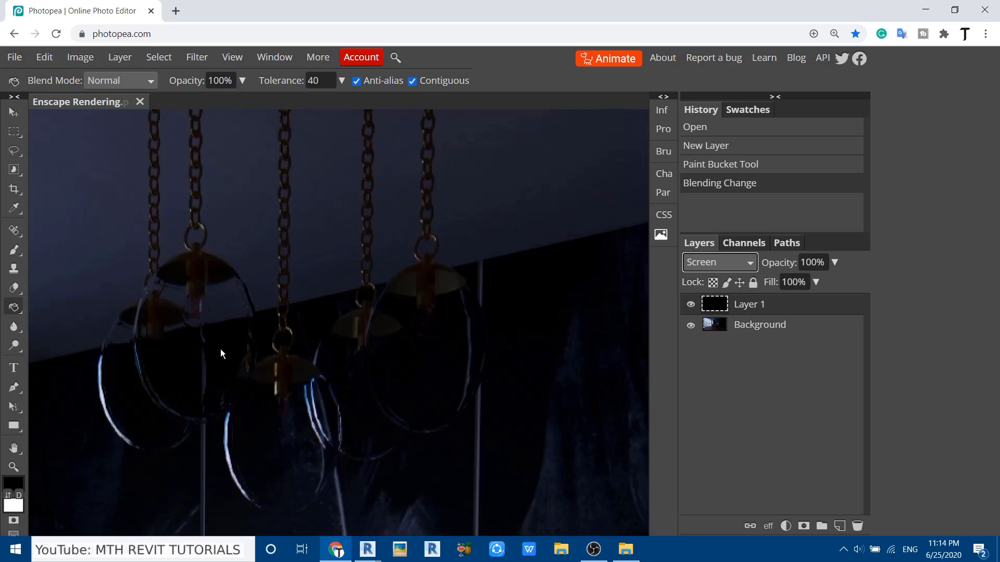
scroll(223, 345, down, 2)
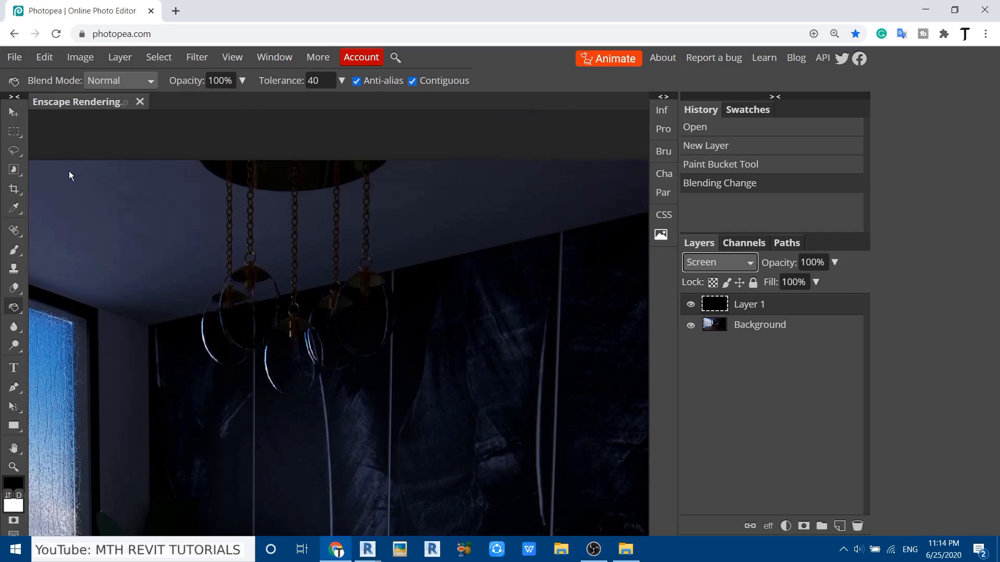
right_click(13, 131)
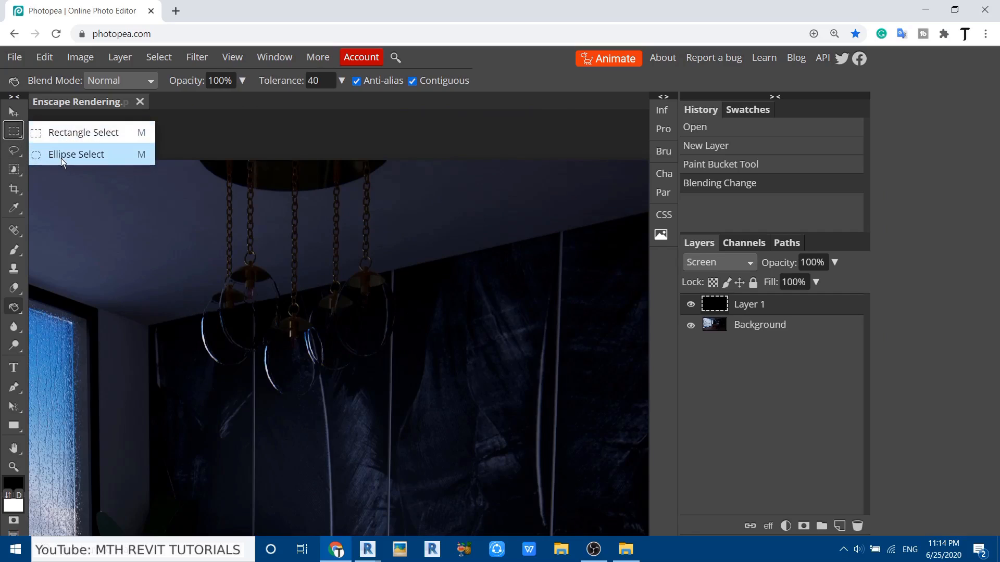
click(86, 157)
scroll(235, 302, up, 1)
drag(239, 377, 291, 427)
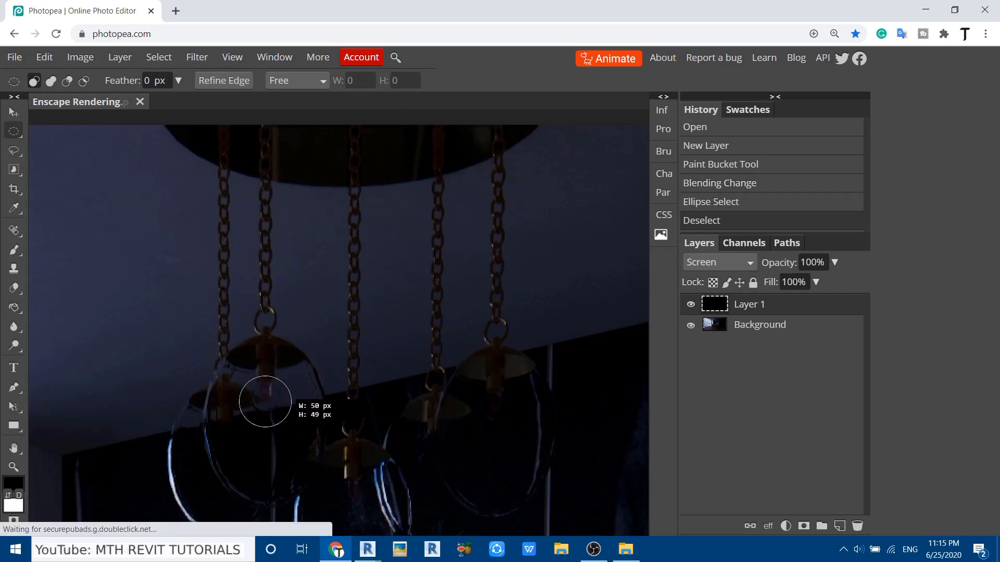
Start a Lens Flare filter on the selection with type Lens 4 and brightness 300%.
click(197, 57)
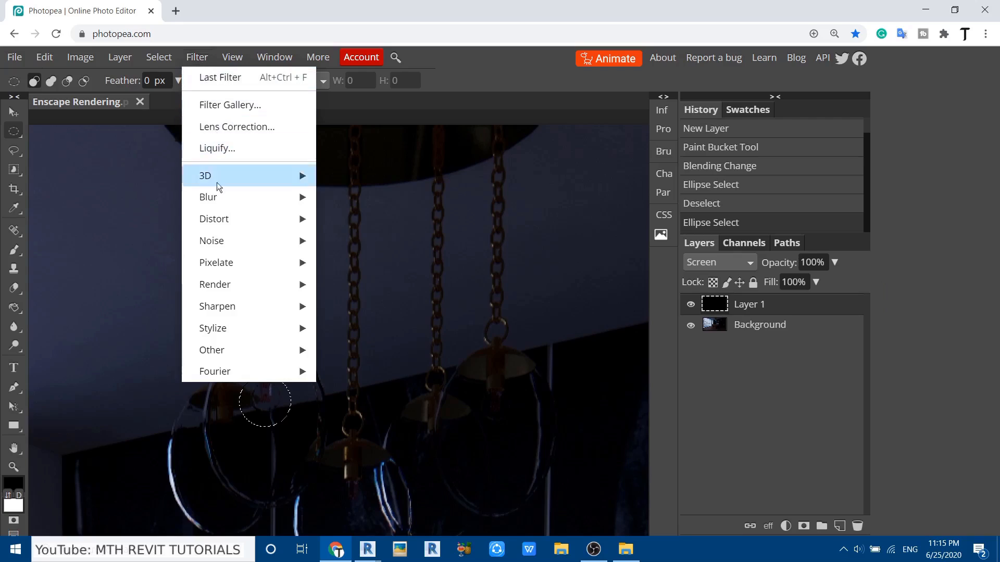
mouse_move(230, 284)
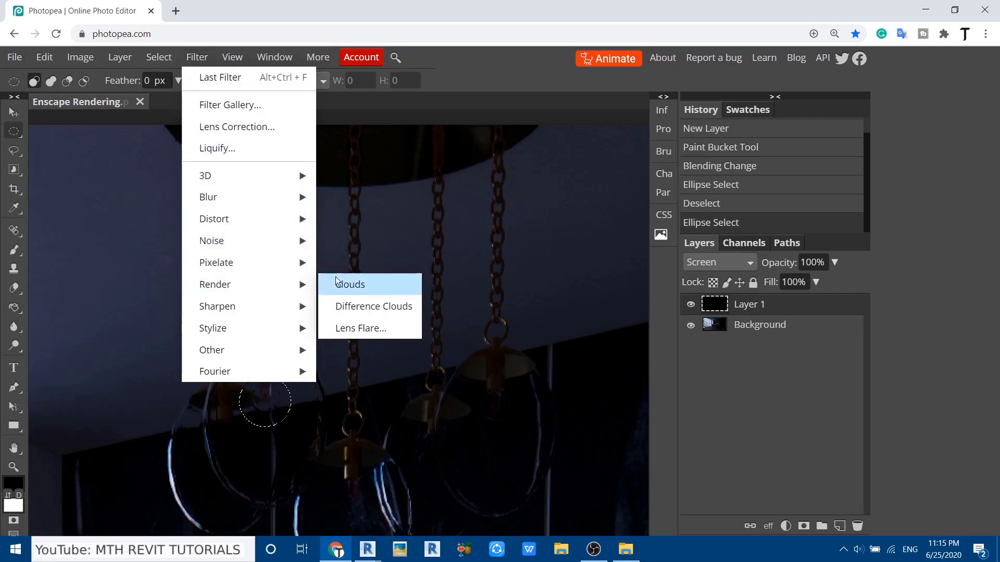
click(355, 330)
drag(239, 170, 517, 220)
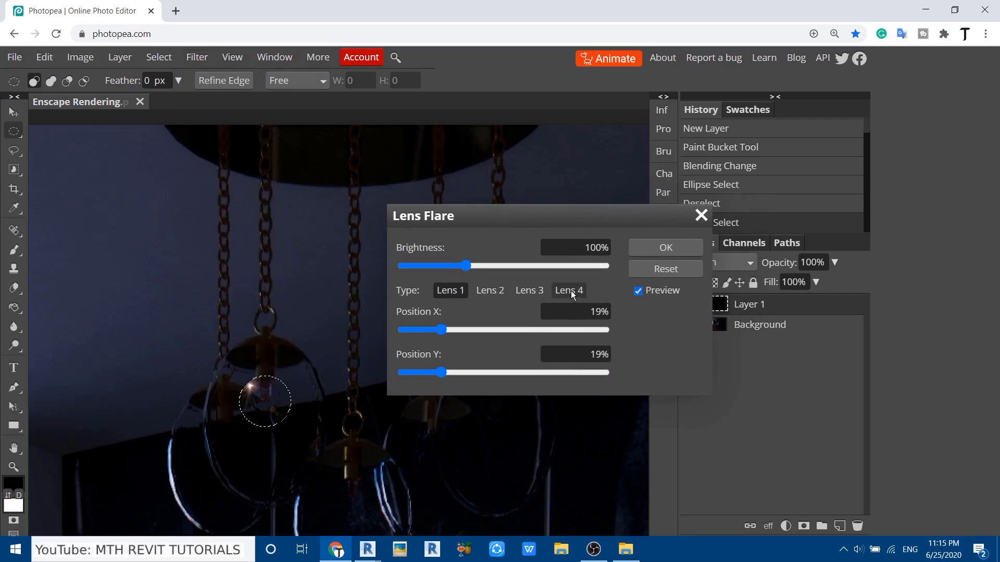
click(569, 291)
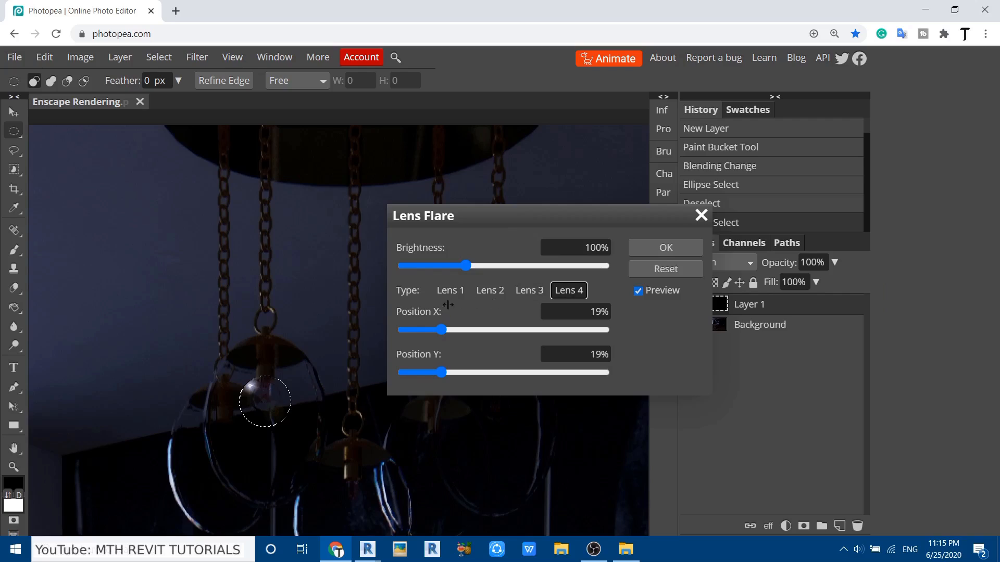
drag(466, 268, 605, 282)
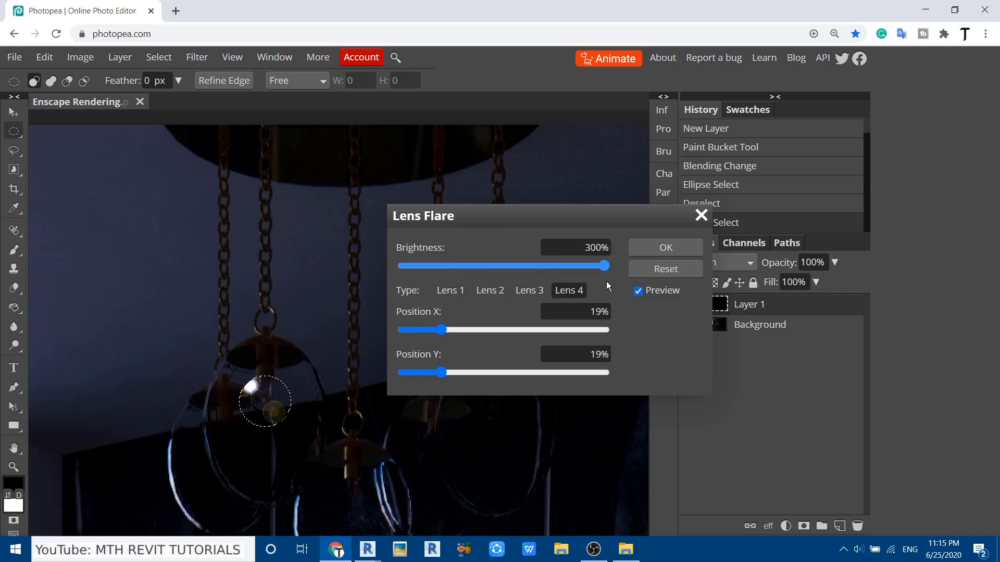
Centre the flare at Position X 50% and Position Y 50%, and apply the filter.
drag(442, 329, 515, 336)
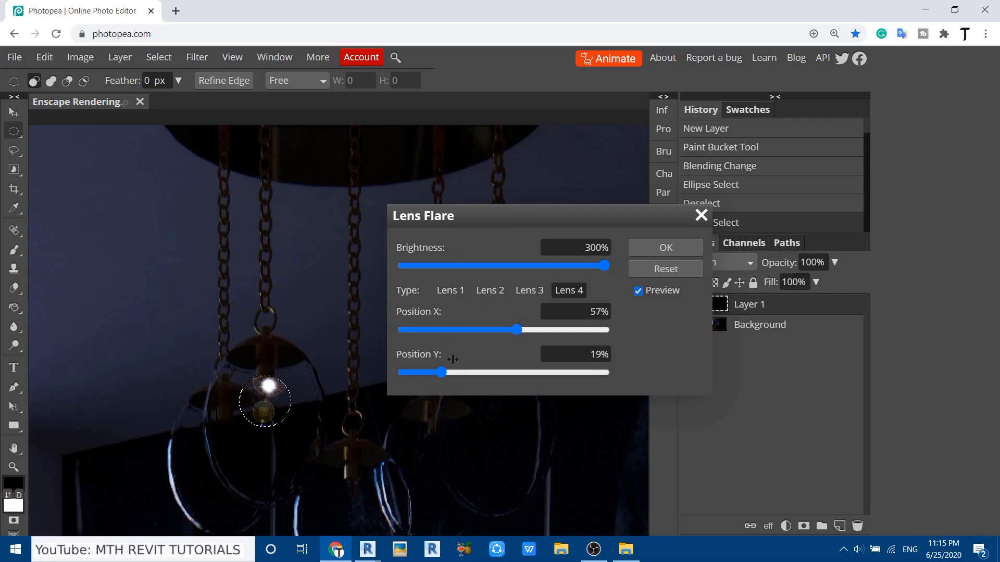
drag(439, 371, 502, 376)
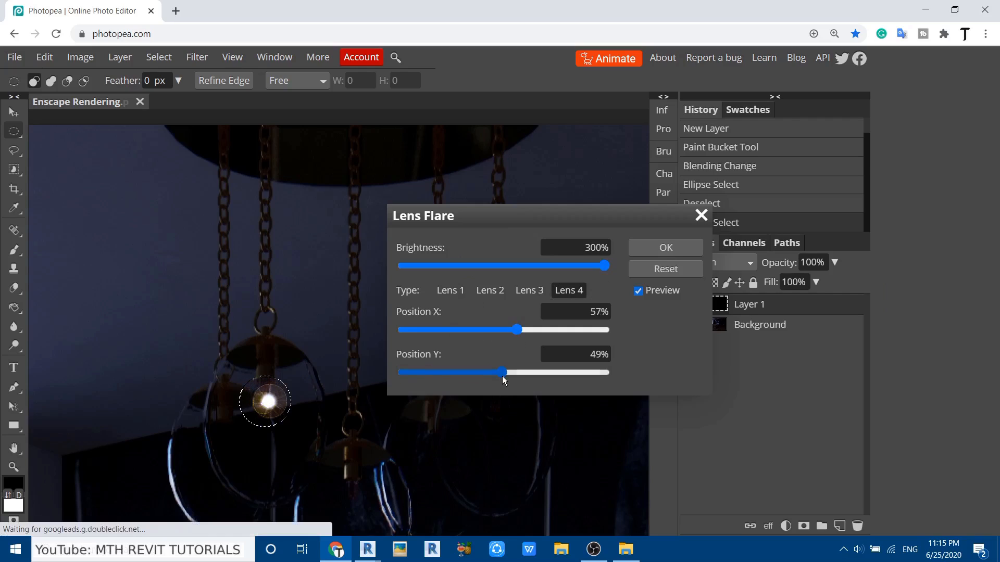
drag(523, 332, 504, 332)
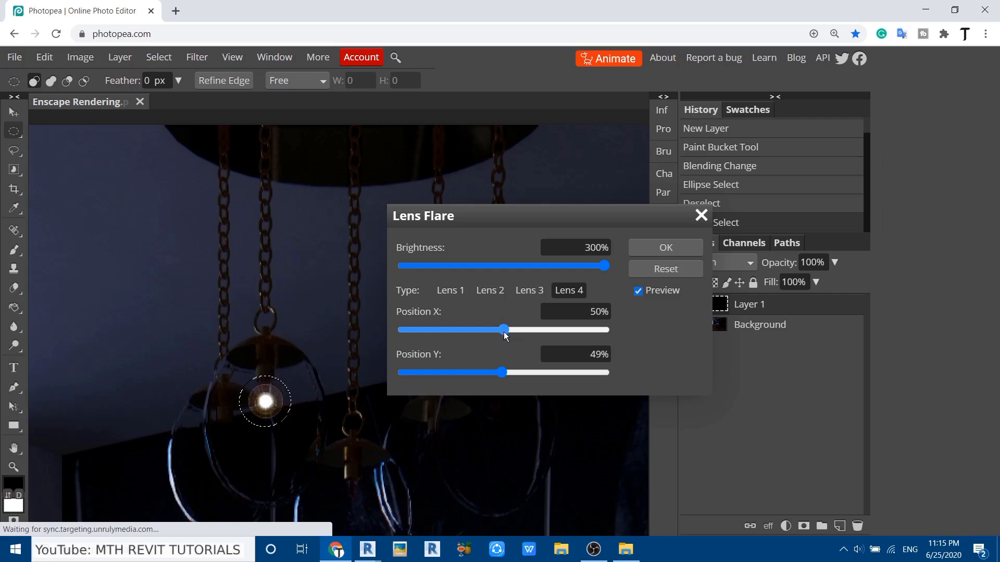
click(505, 375)
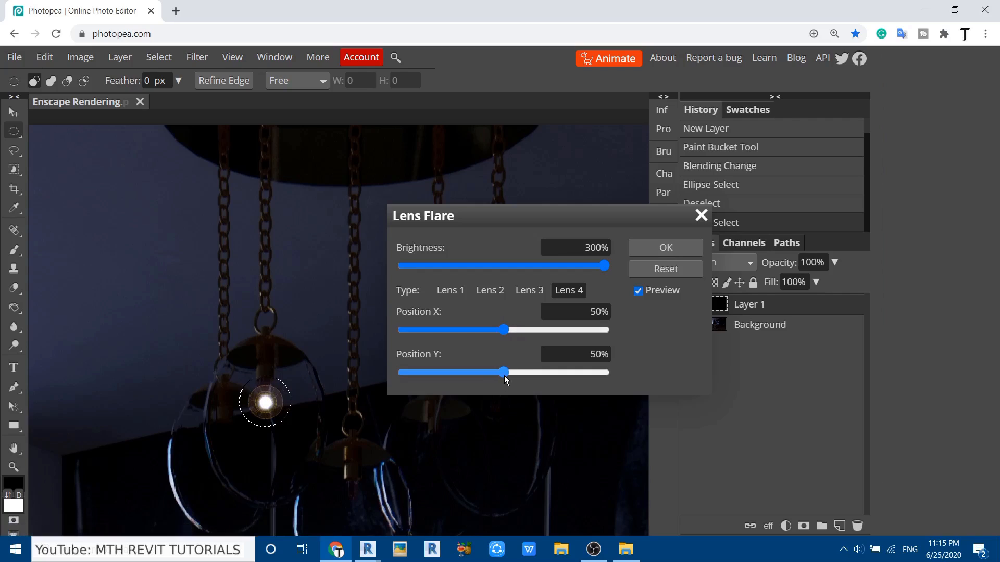
click(659, 247)
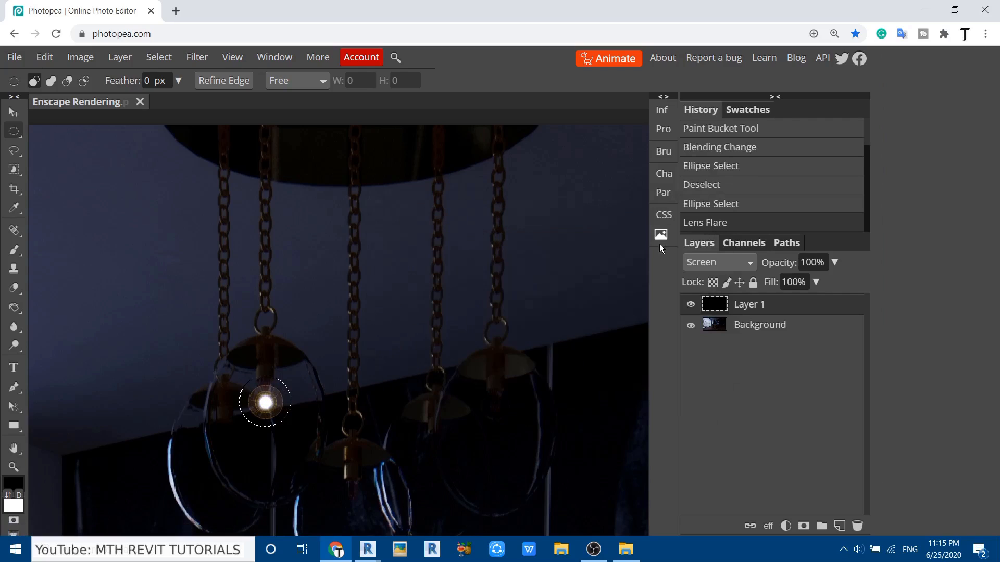
Enlarge the flare over the pendant bulb, finishing with a free transform of 109.28% width and 118.95% height.
click(13, 112)
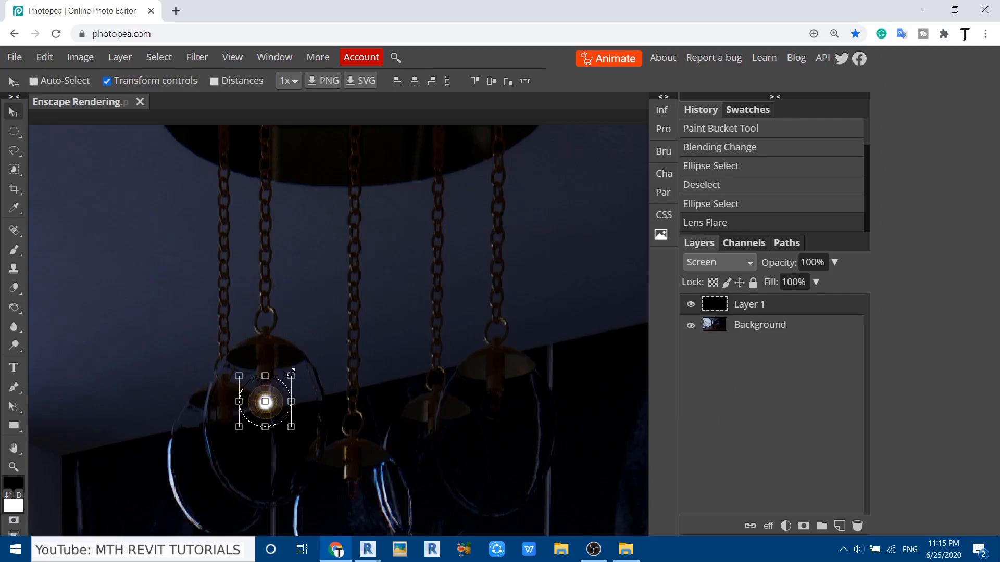
drag(291, 375, 343, 332)
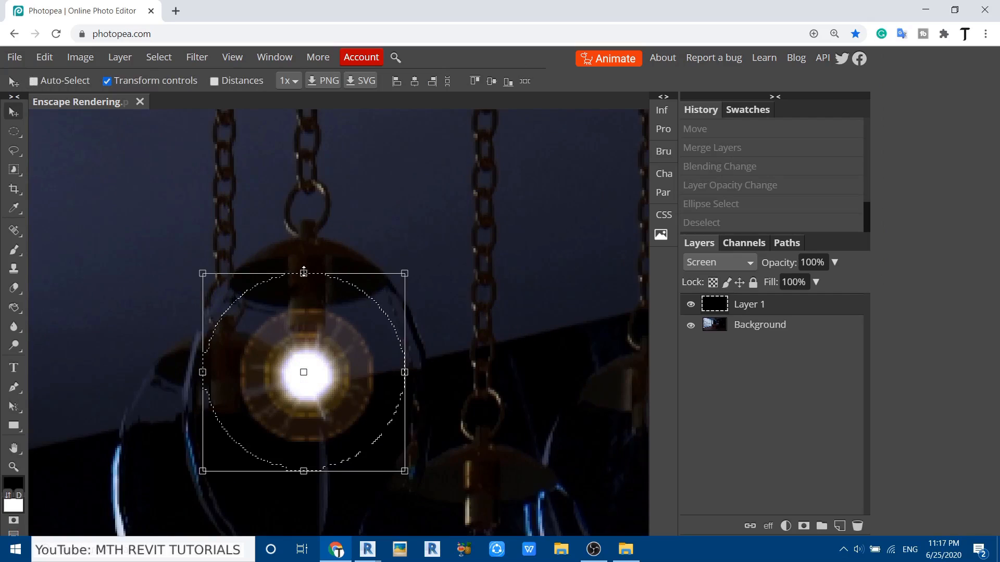
drag(304, 272, 303, 236)
drag(407, 356, 425, 356)
drag(336, 351, 328, 368)
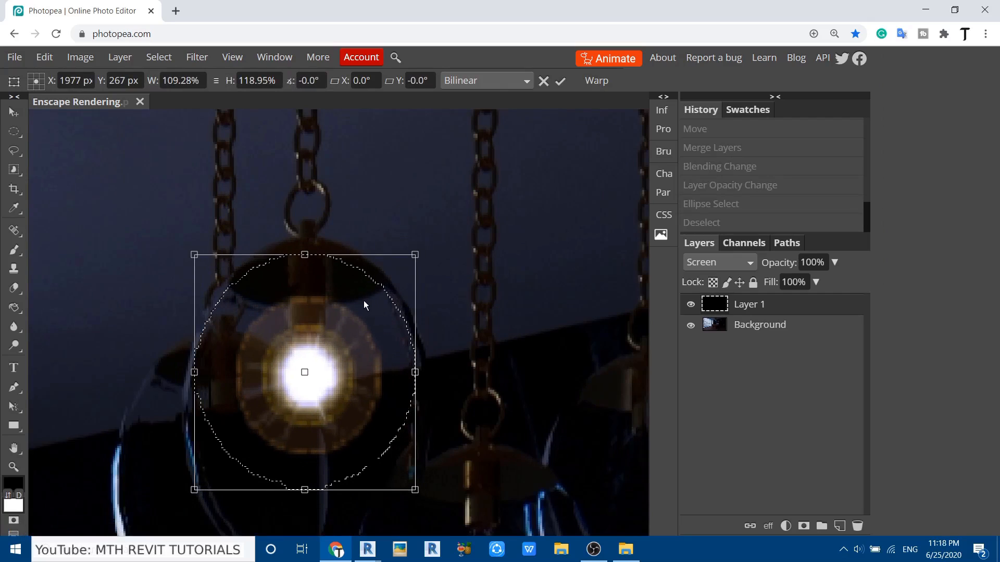
scroll(364, 301, down, 3)
scroll(361, 346, up, 2)
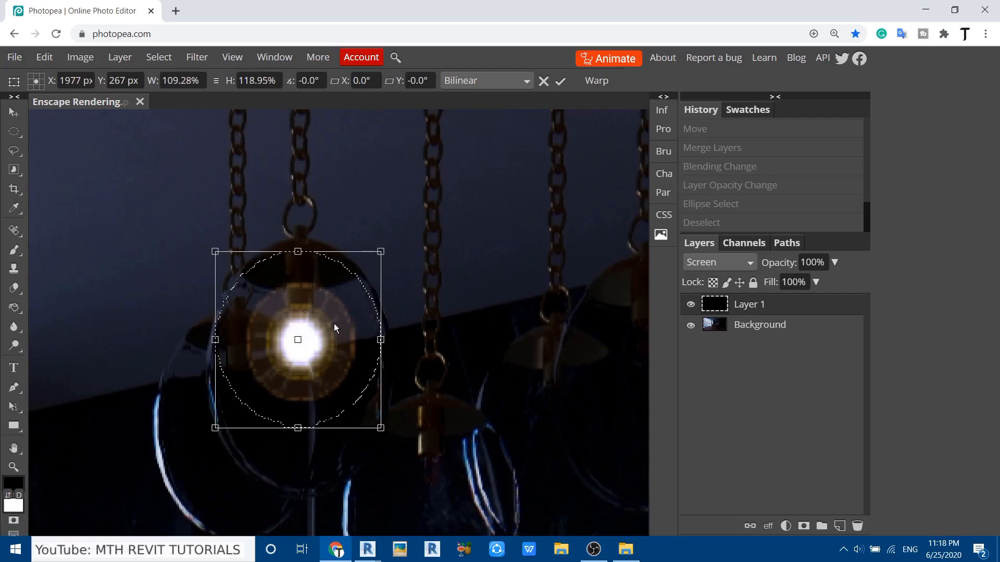
key(Return)
Copy the flare onto a new layer and place duplicates of it on the bulbs of the other four pendants.
key(ctrl+j)
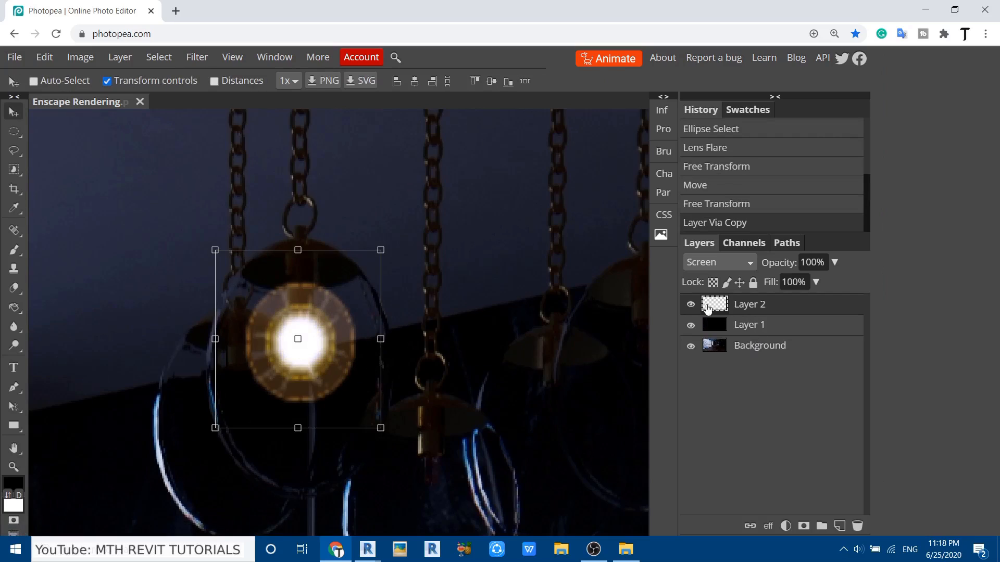
drag(412, 350, 229, 347)
drag(130, 314, 397, 331)
middle_drag(344, 403, 443, 289)
ctrl+alt+drag(471, 288, 385, 345)
middle_drag(386, 346, 492, 351)
ctrl+alt+drag(430, 369, 294, 267)
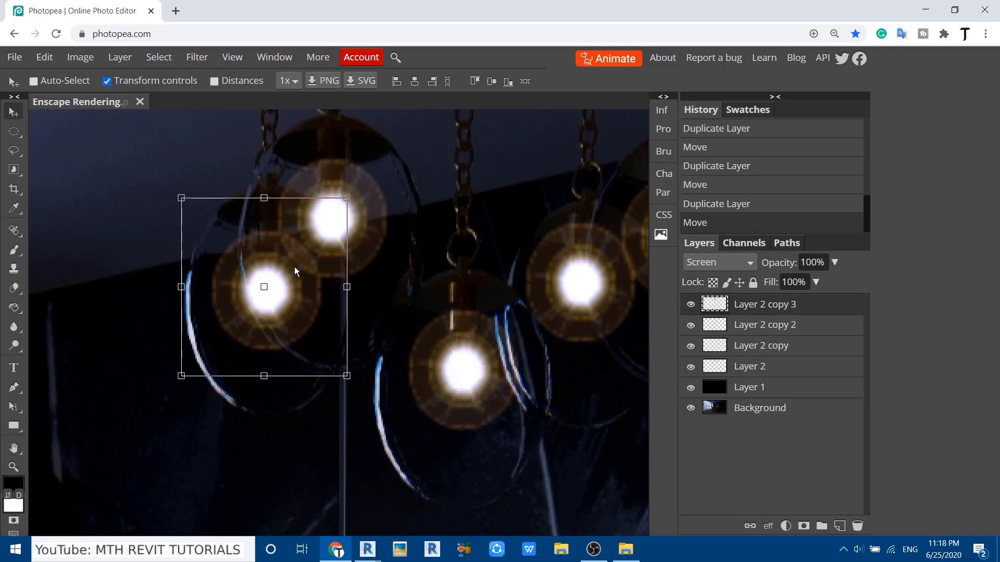
Merge all the flare layers and the black Layer 1 into a single layer above the Background.
scroll(288, 267, down, 3)
scroll(354, 271, up, 2)
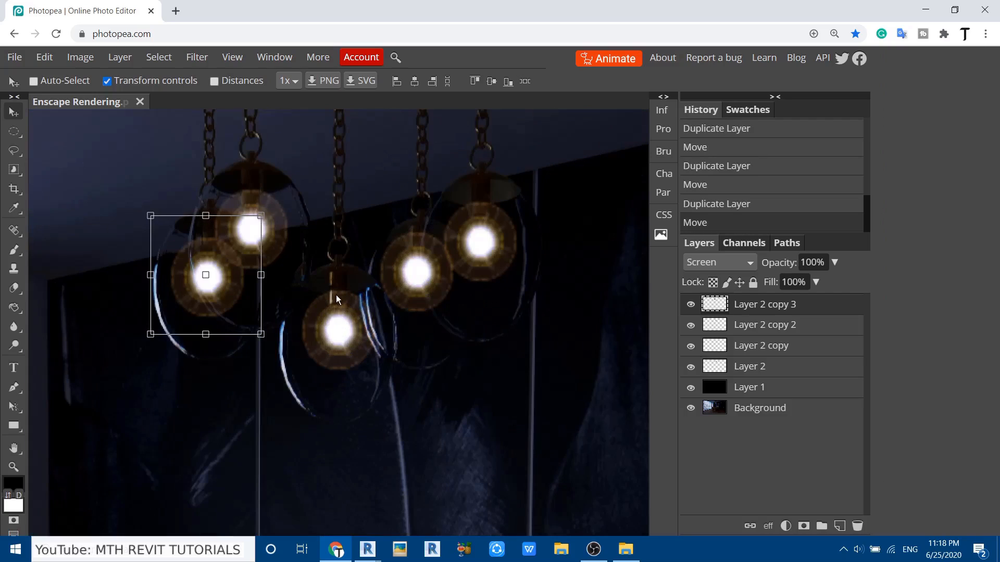
scroll(336, 295, down, 2)
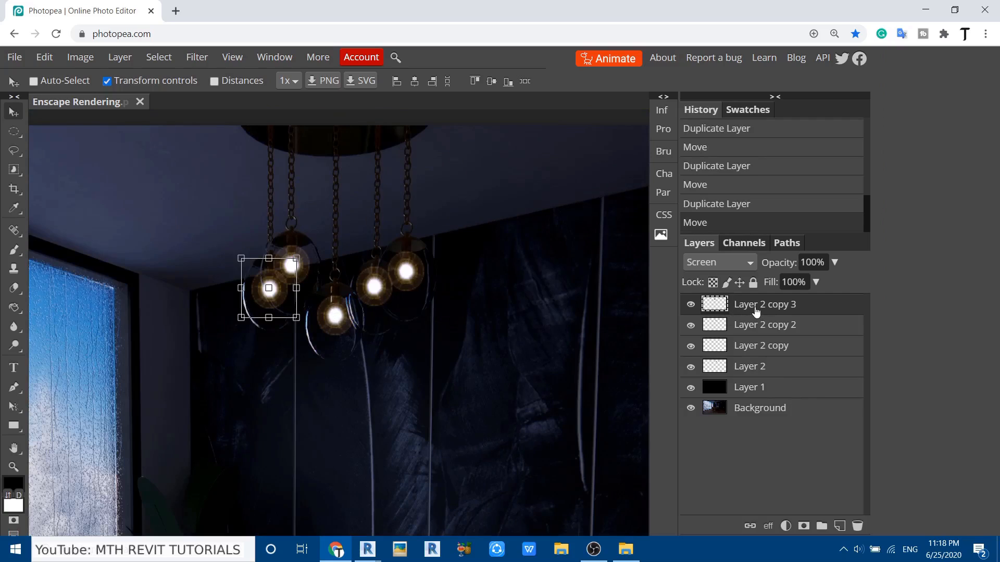
click(759, 392)
right_click(750, 351)
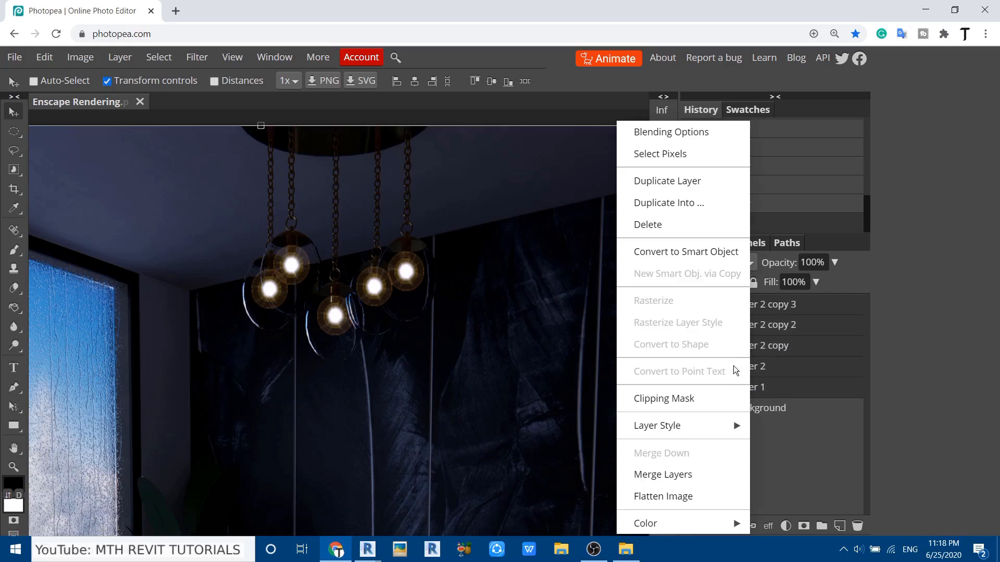
click(660, 474)
Set the merged flare layer's blend mode to Screen.
scroll(379, 286, down, 3)
scroll(270, 267, up, 1)
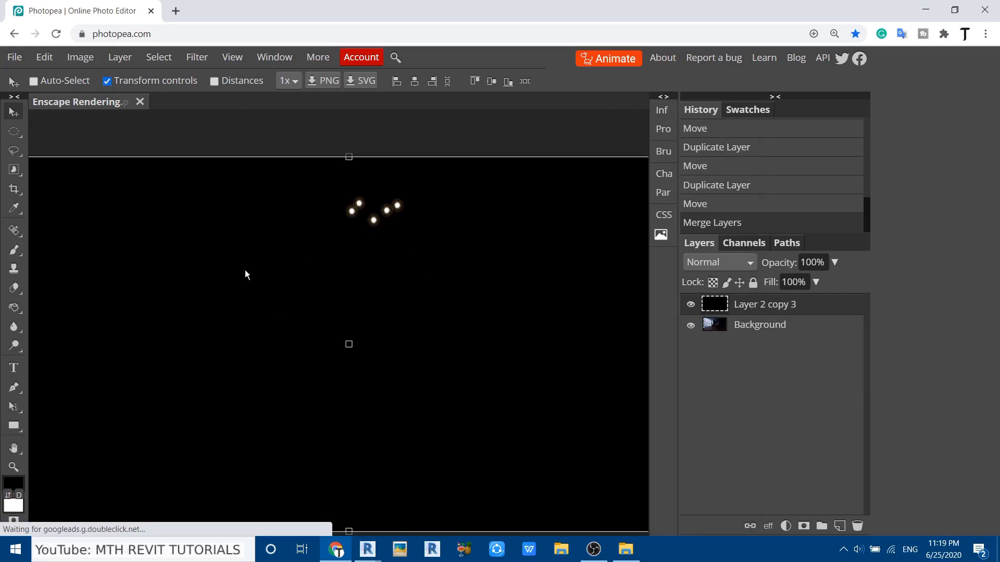
scroll(270, 267, down, 1)
click(714, 260)
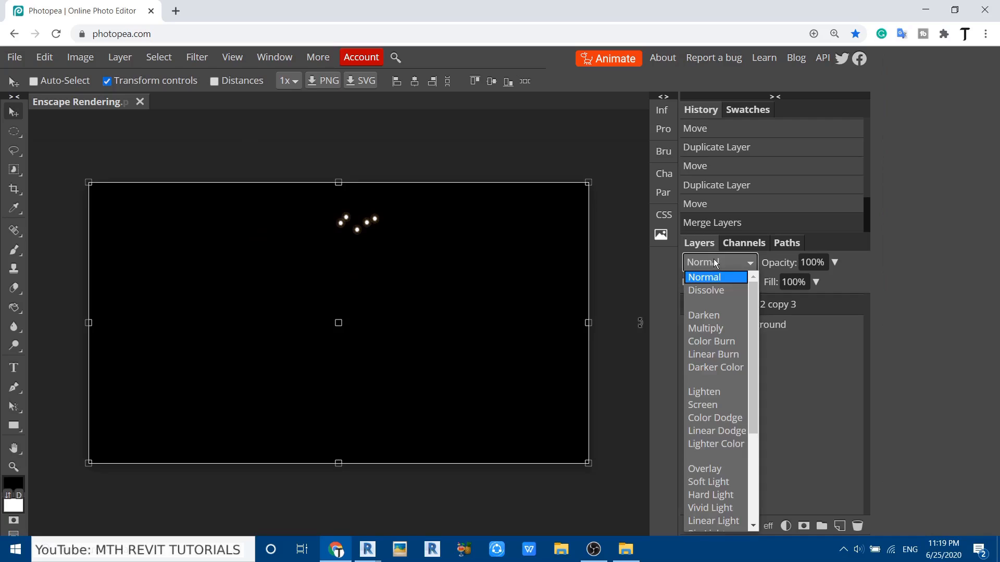
click(723, 405)
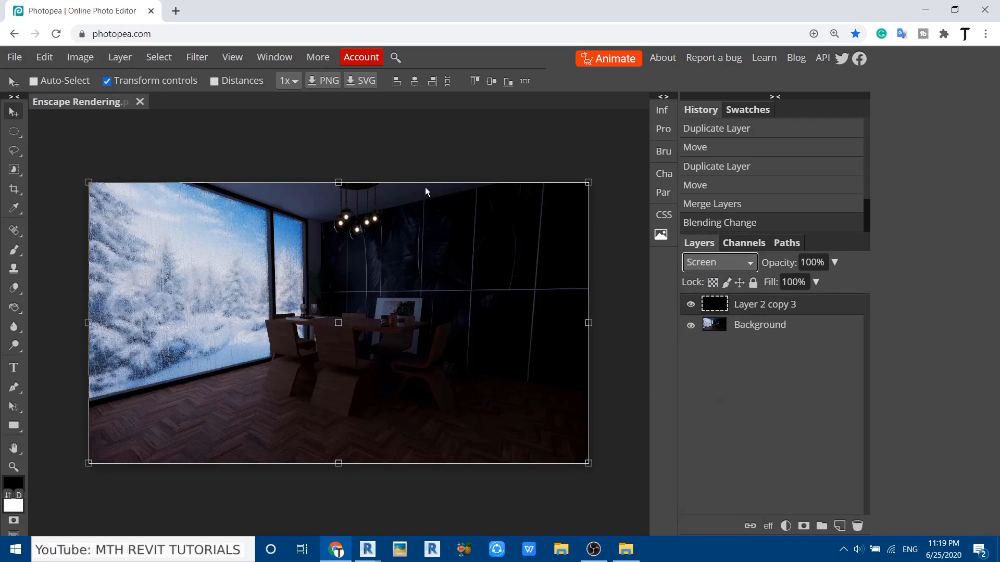
Lower the merged flare layer's opacity to 59%.
scroll(426, 186, up, 4)
click(835, 263)
drag(833, 280, 808, 292)
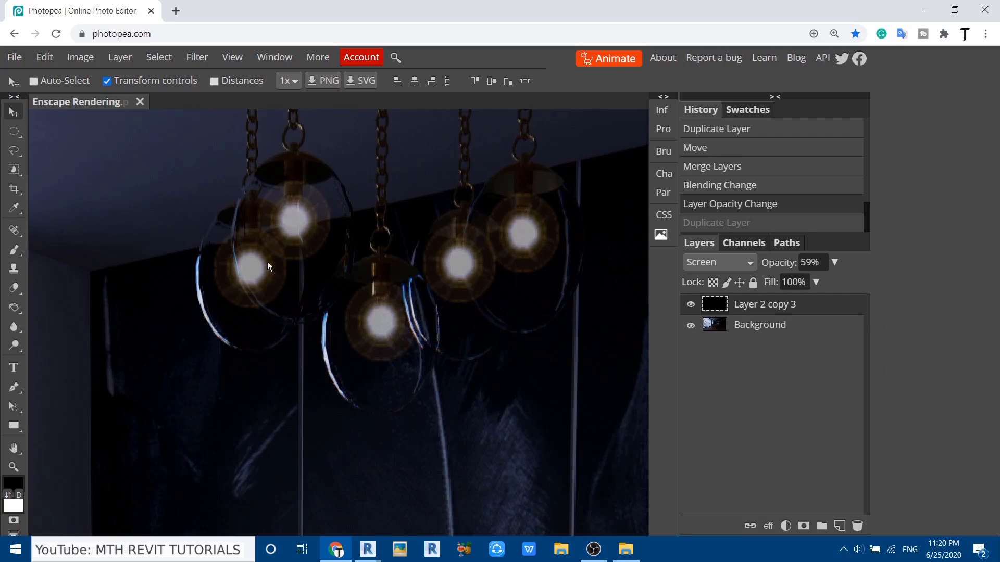
alt+scroll(223, 219, down, 6)
alt+scroll(242, 263, up, 2)
alt+scroll(154, 290, down, 3)
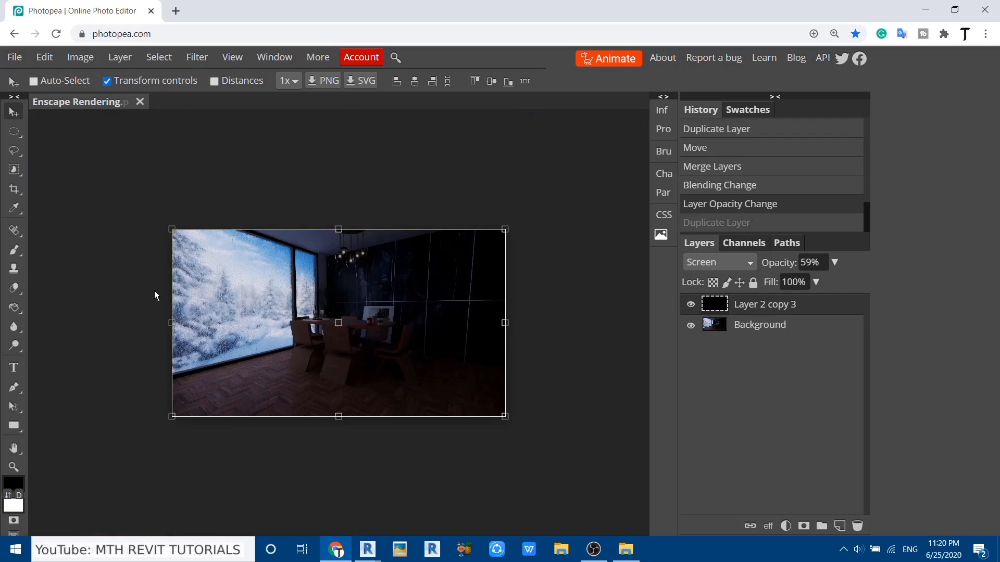
alt+scroll(264, 314, up, 1)
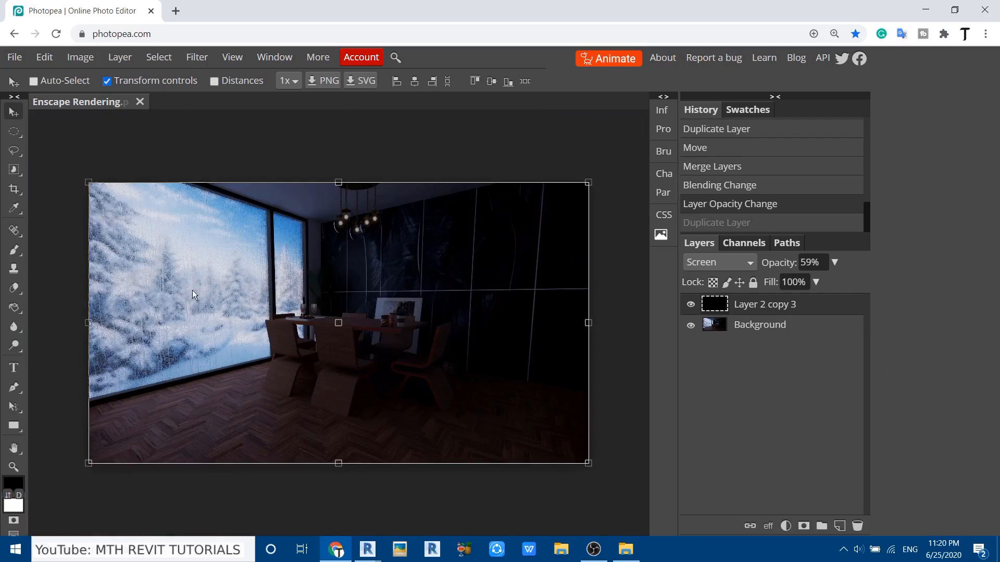
alt+scroll(344, 333, up, 1)
alt+scroll(337, 340, down, 1)
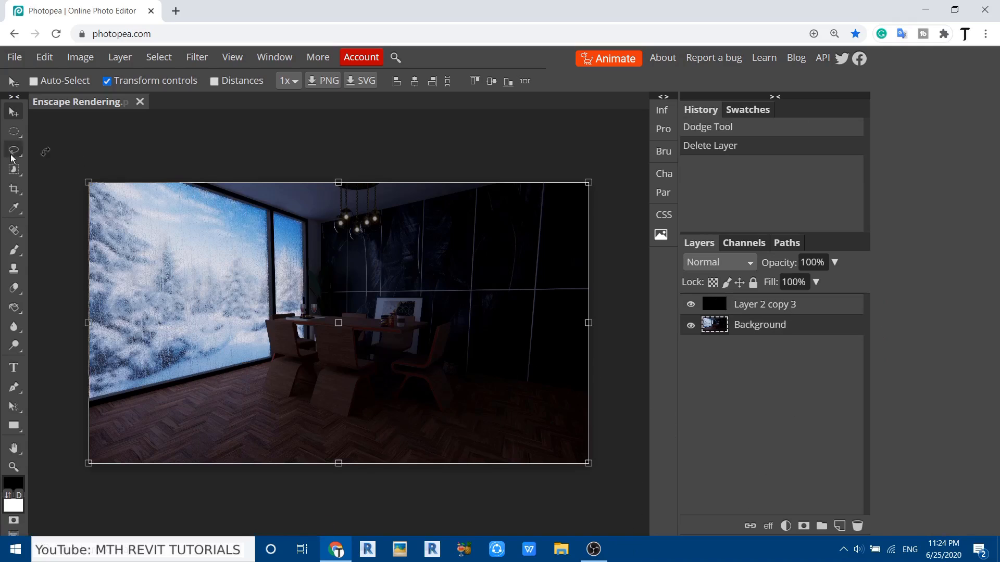
Duplicate the Background layer and set up the Dodge tool with a 645 px brush for the copy.
drag(744, 327, 839, 525)
right_click(14, 345)
click(73, 346)
right_click(310, 358)
click(449, 439)
drag(360, 385, 455, 388)
Lighten the dark lower wall panels on the duplicated layer with Dodge strokes from the image edge towards the chairs, undoing the last two strokes.
click(583, 337)
click(577, 341)
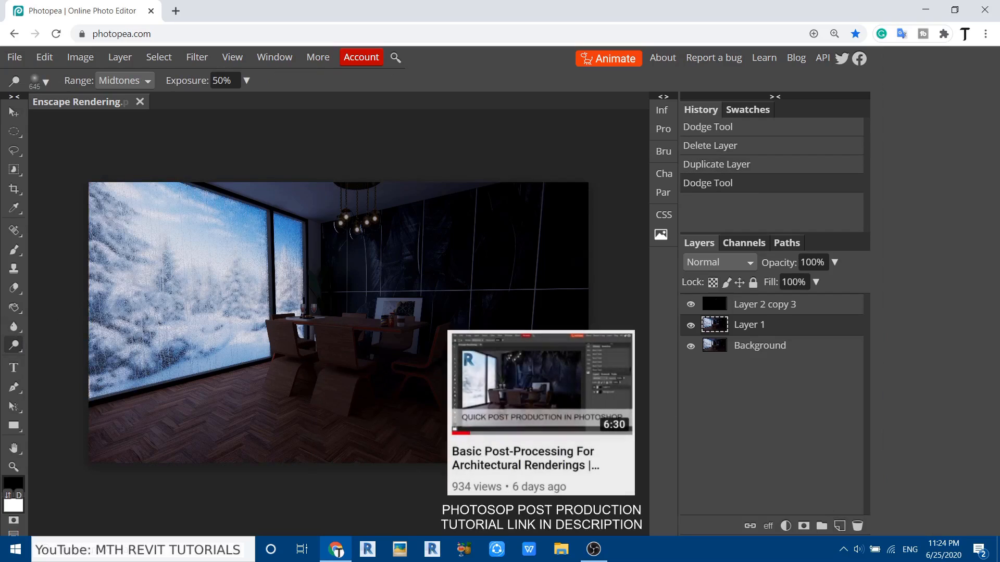
click(552, 354)
click(521, 359)
click(490, 355)
click(453, 349)
click(453, 346)
click(483, 347)
key(ctrl+alt+z)
key(ctrl+alt+z)
Brighten the lower black wall panels between the plant pot and the image edge with further Midtones Dodge strokes at 50% exposure.
alt+scroll(483, 346, up, 2)
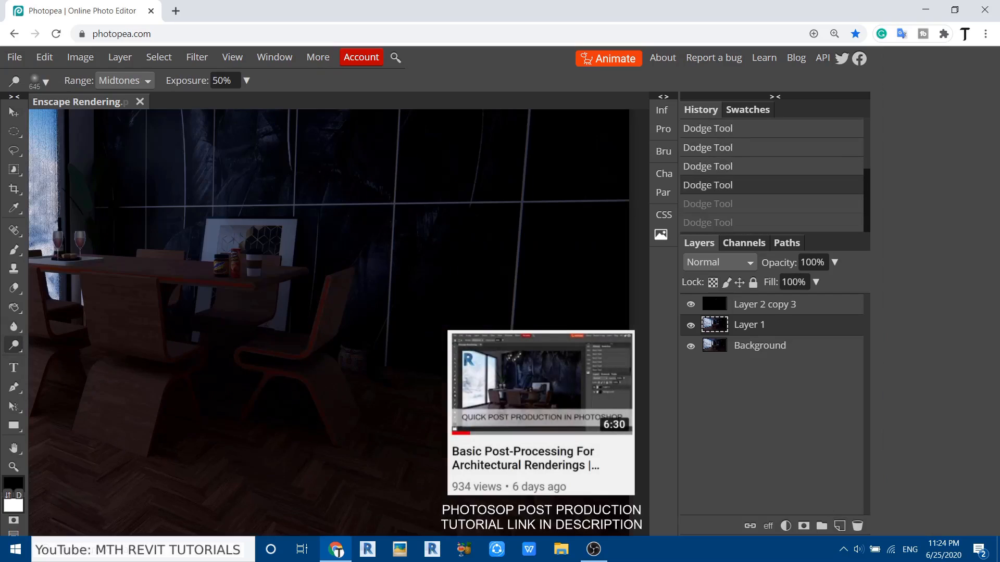
drag(511, 348, 261, 349)
click(326, 374)
click(257, 370)
click(230, 363)
click(193, 355)
click(183, 374)
click(171, 394)
click(164, 372)
click(231, 302)
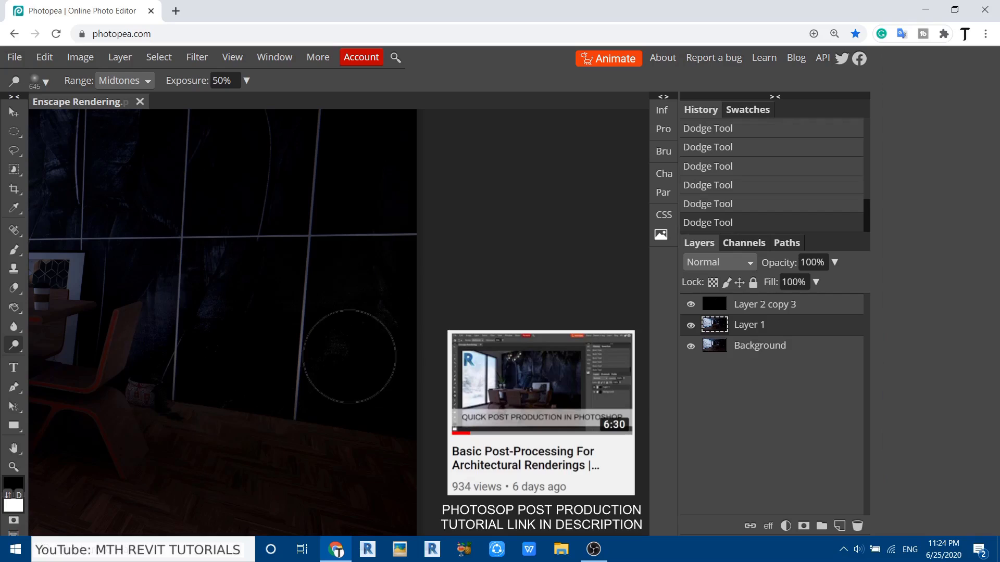
Continue dodging the upper wall panels and the parquet floor along the wall, reducing the brush size to 500 px.
scroll(400, 270, up, 4)
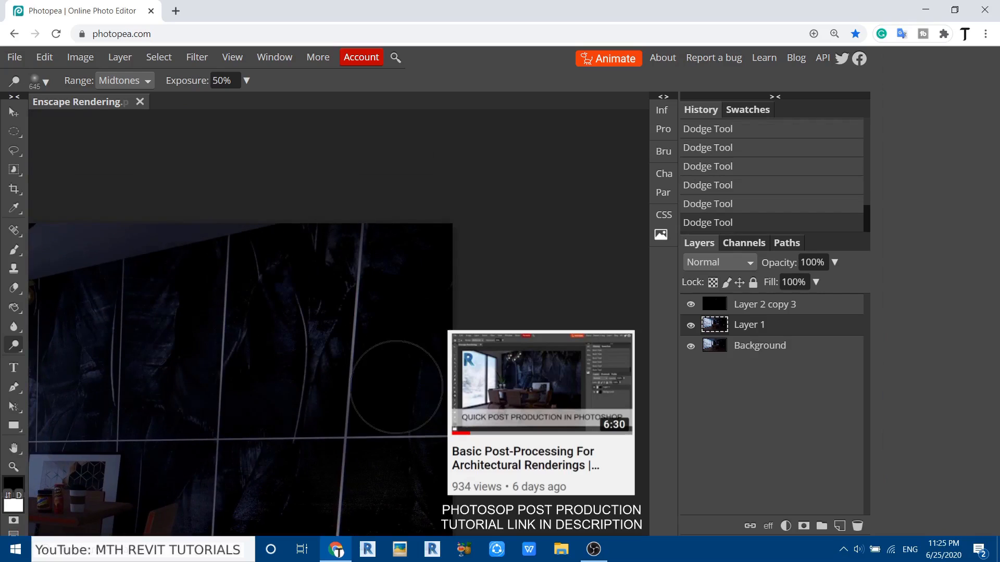
scroll(396, 387, down, 4)
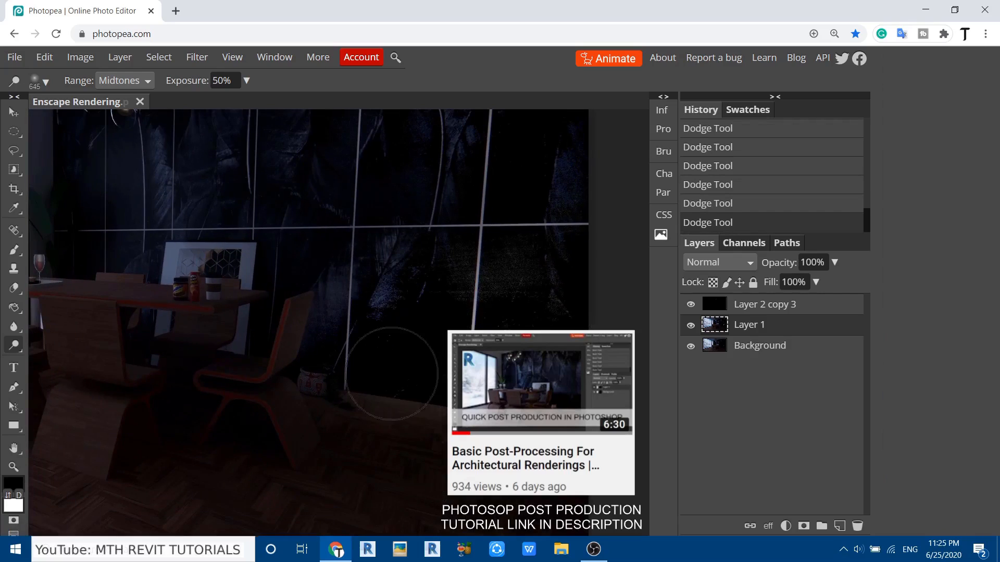
scroll(393, 355, down, 3)
scroll(392, 355, right, 2)
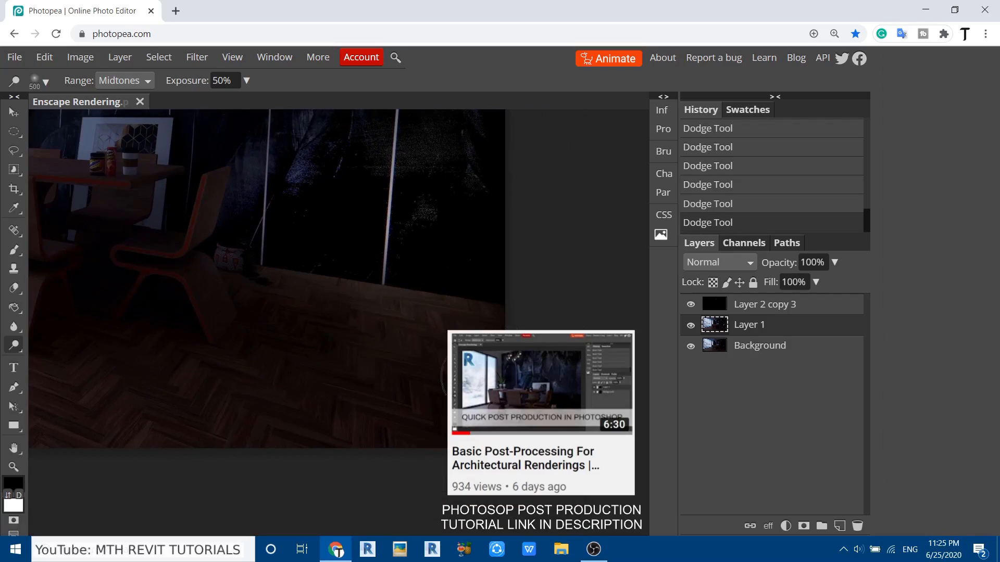